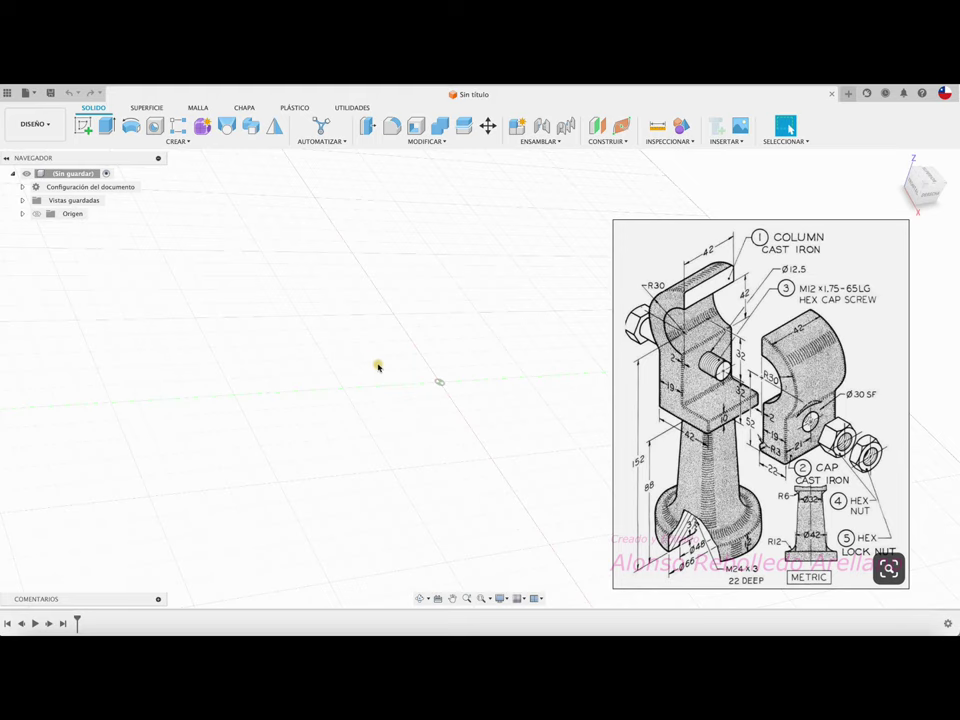
Show the origin planes and save the design as SOPORTE TUBOS in the MECANICA project.
{"action": "left_click", "coordinate": [37, 214]}
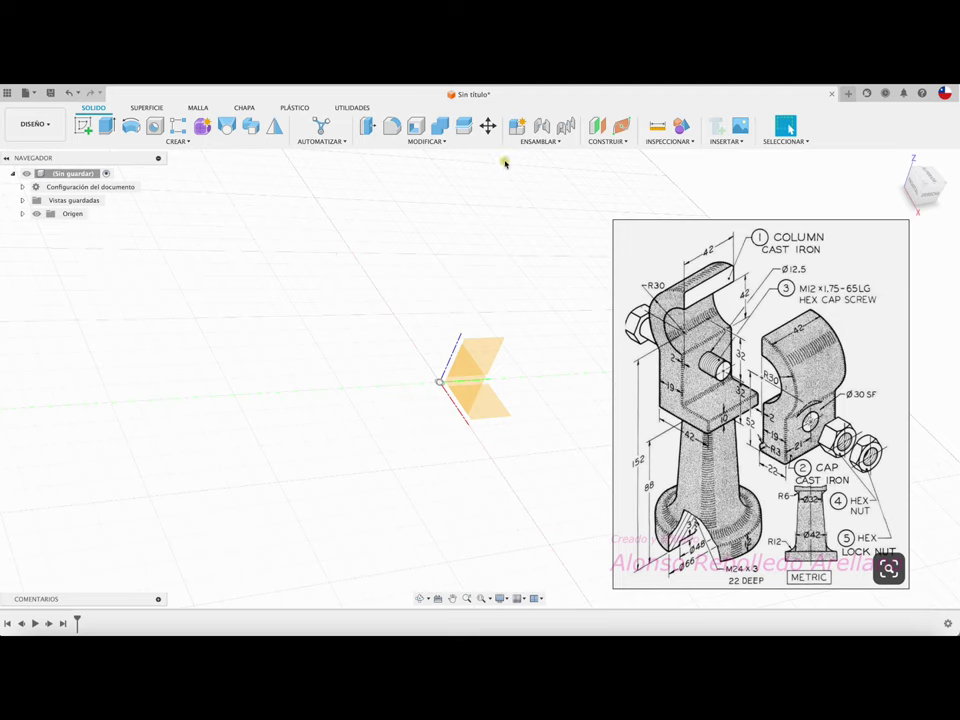
{"action": "left_click", "coordinate": [50, 92]}
{"action": "type", "text": "S"}
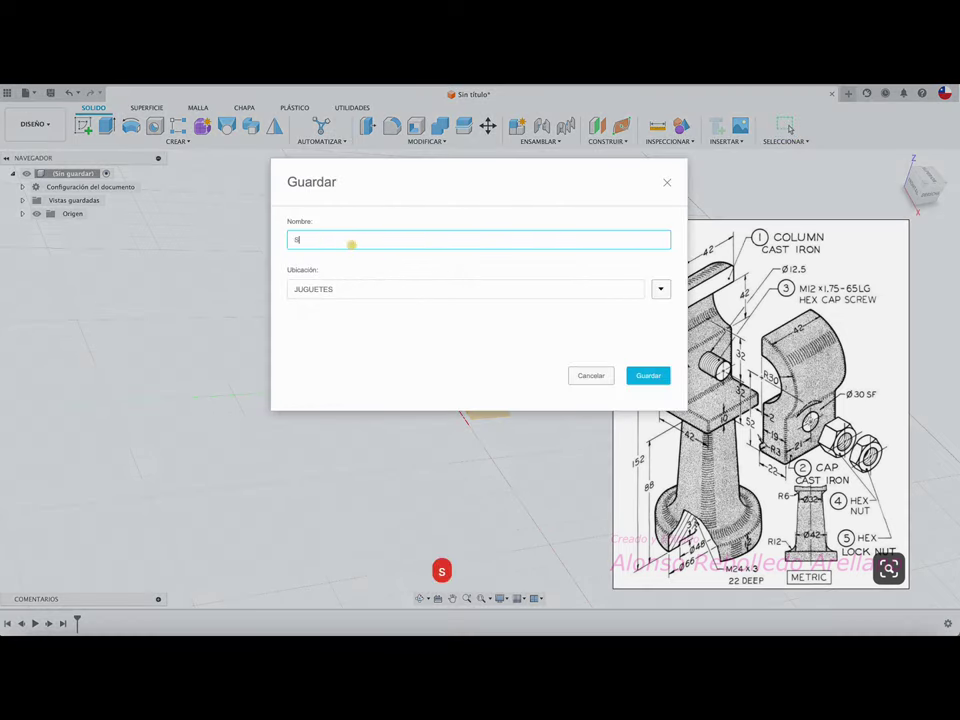
{"action": "type", "text": "OPORTE "}
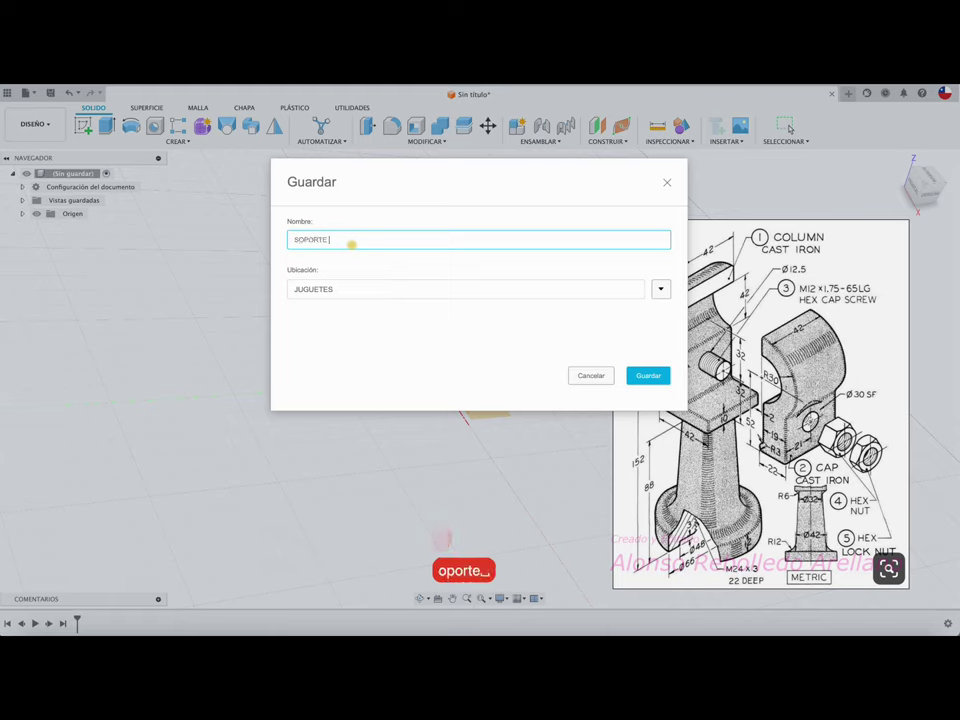
{"action": "type", "text": "TUBOS"}
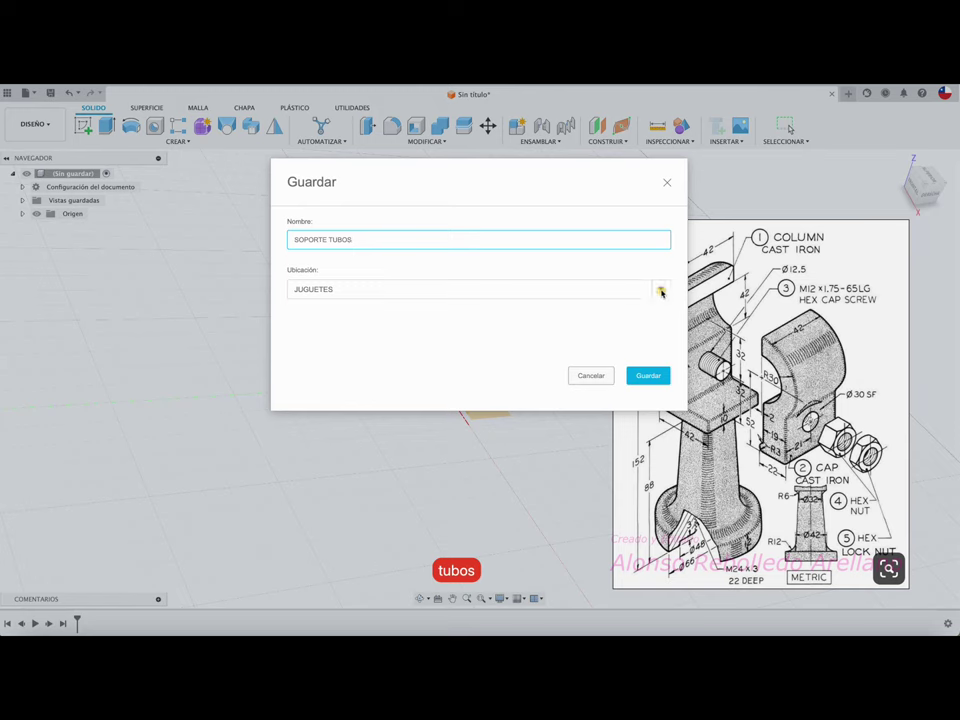
{"action": "left_click", "coordinate": [660, 289]}
{"action": "left_click", "coordinate": [326, 453]}
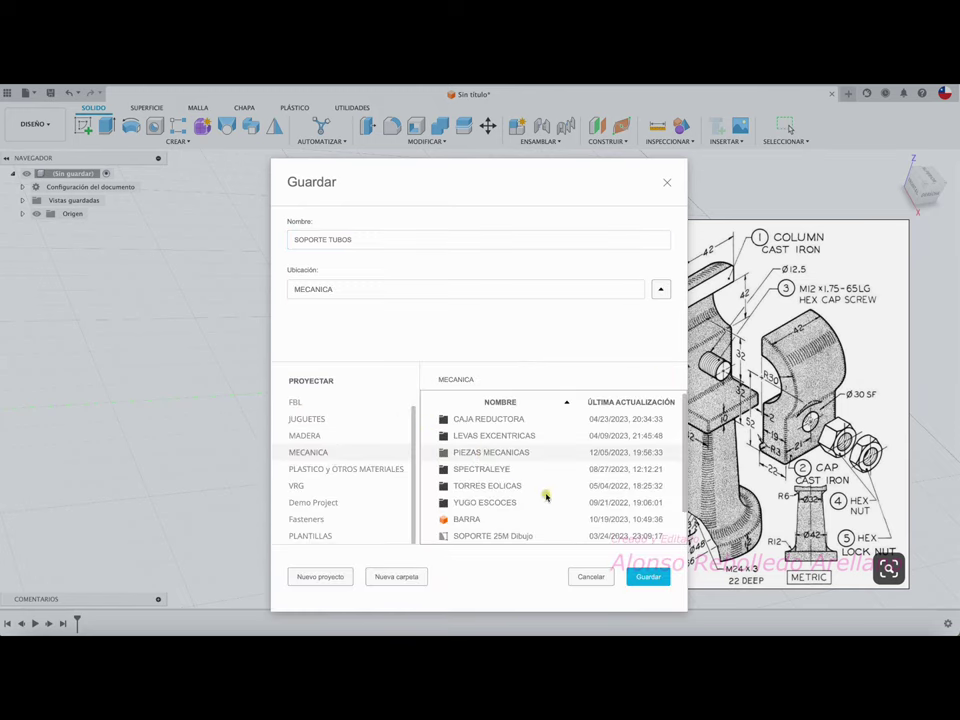
{"action": "left_click", "coordinate": [646, 577]}
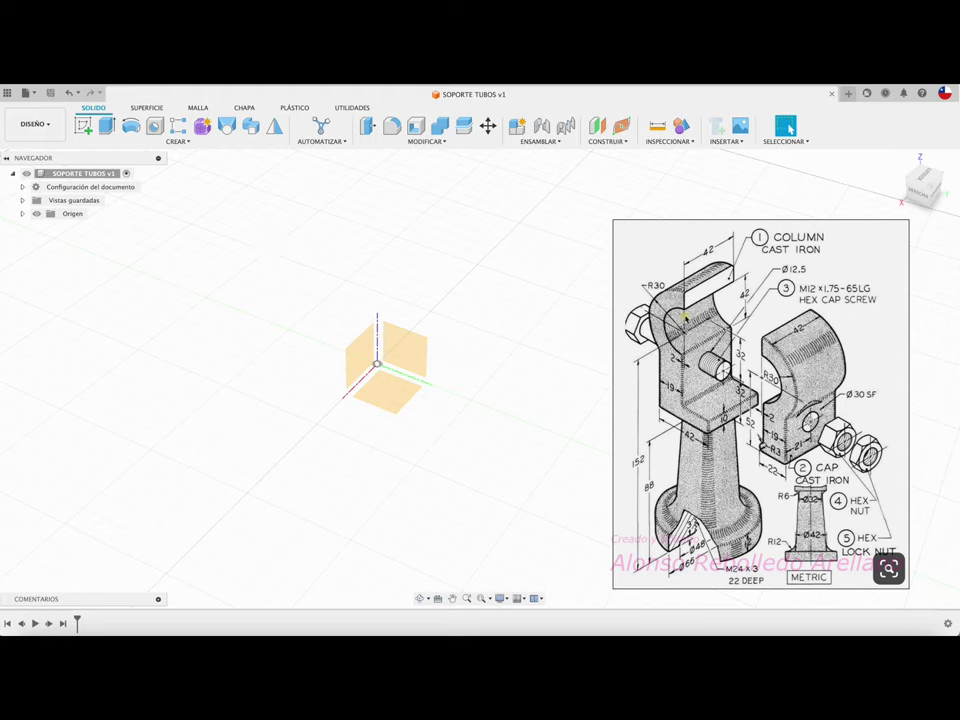
Create a new component, replacing the default name with COLUMNA after fixing a typo.
{"action": "left_click", "coordinate": [517, 125]}
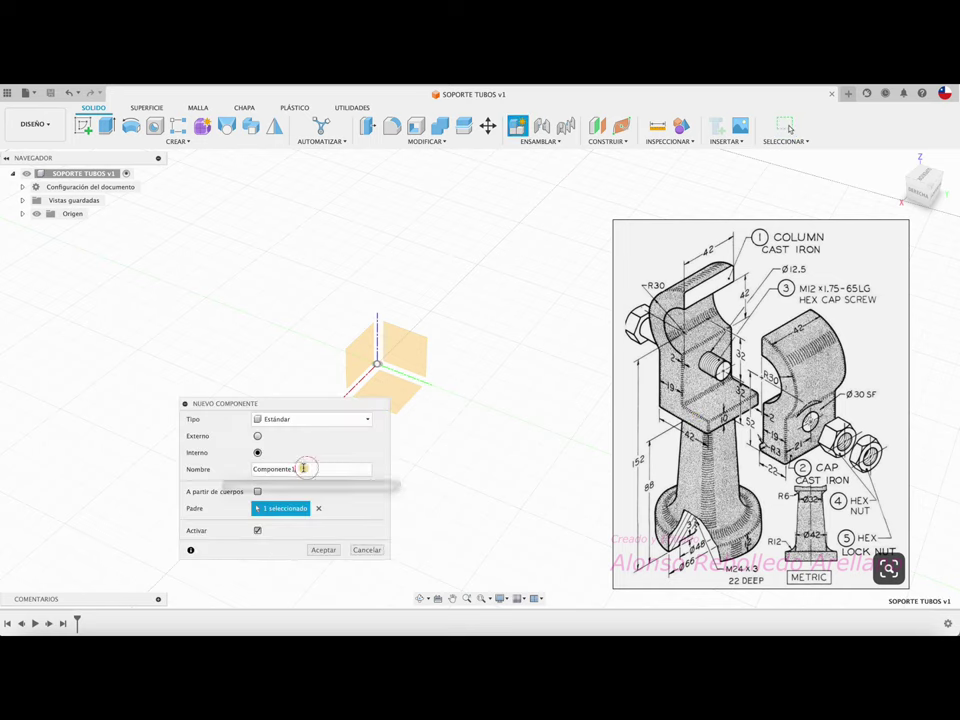
{"action": "double_click", "coordinate": [268, 469]}
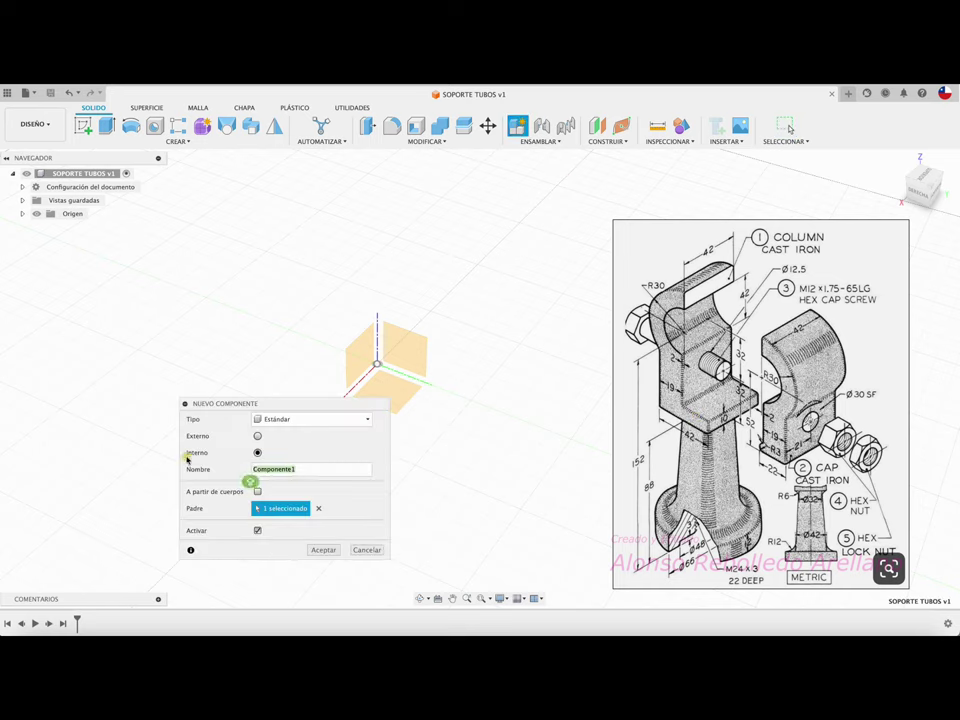
{"action": "type", "text": "CUER"}
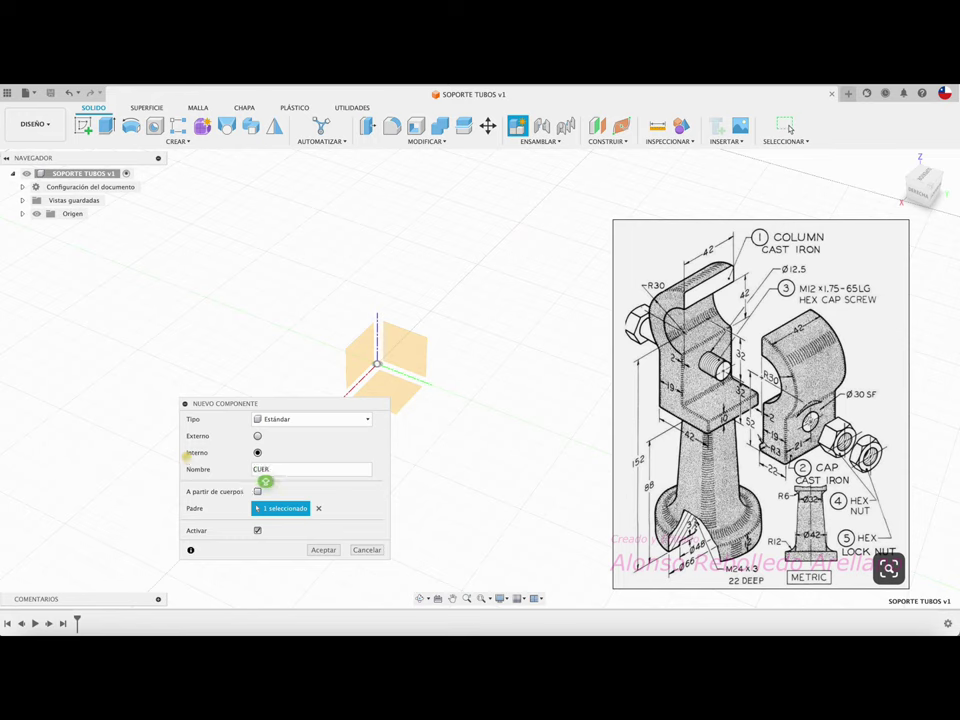
{"action": "key", "text": "BackSpace"}
{"action": "key", "text": "BackSpace"}
{"action": "key", "text": "BackSpace"}
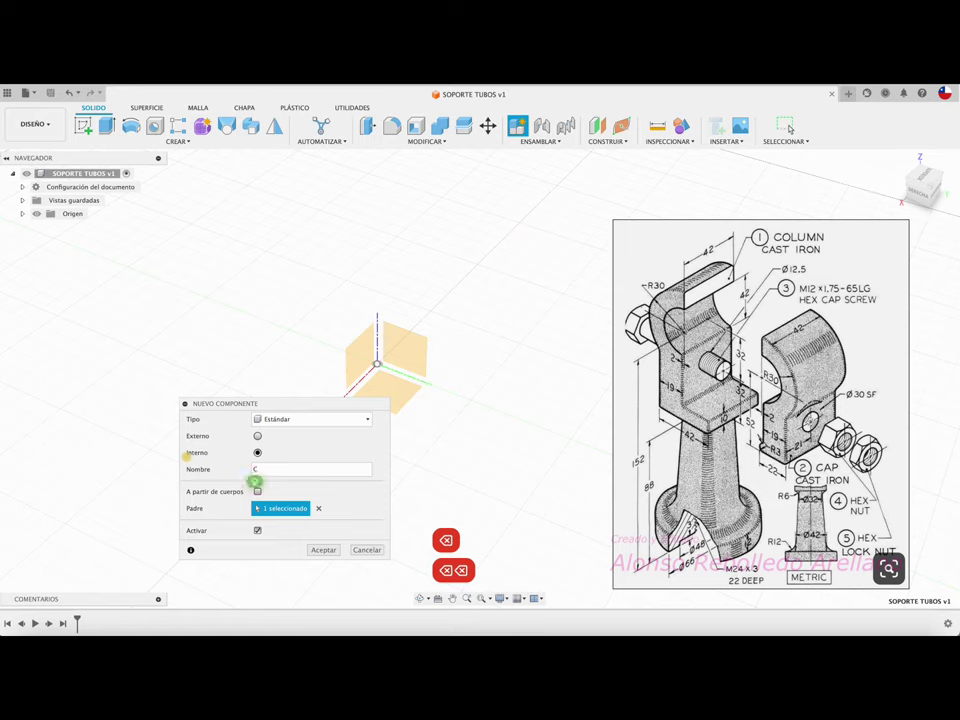
{"action": "type", "text": "OLUMNA"}
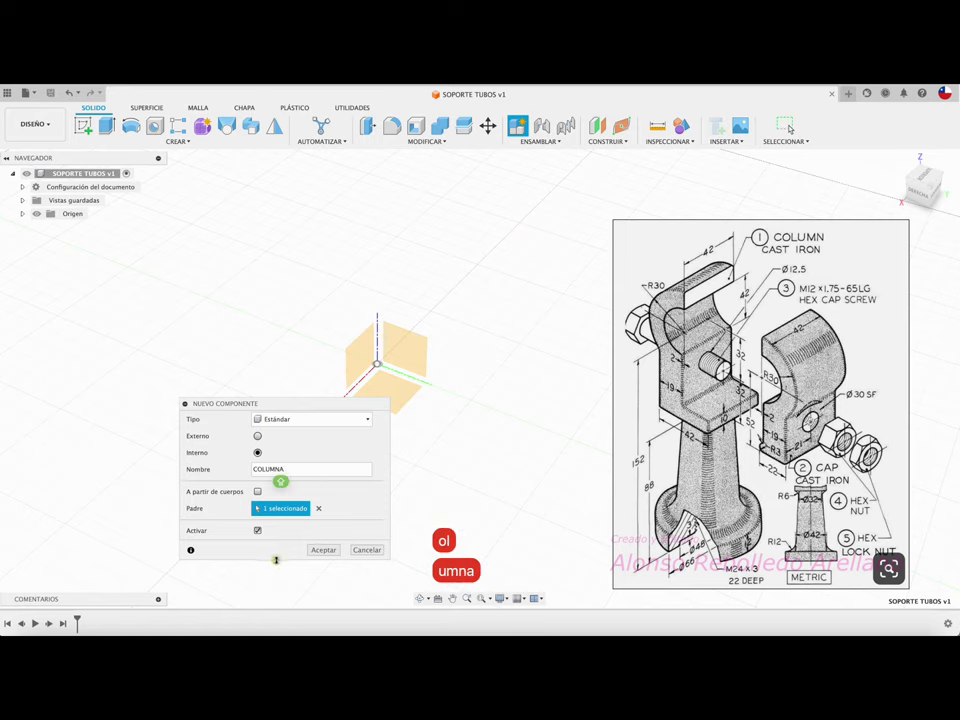
{"action": "left_click", "coordinate": [320, 550]}
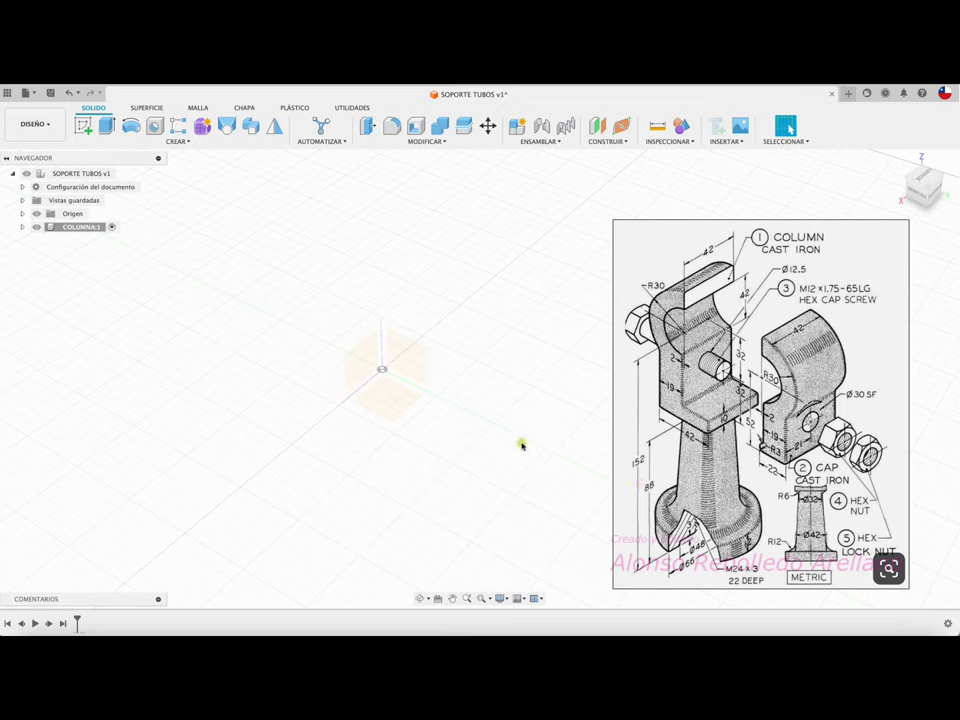
{"action": "left_click", "coordinate": [87, 126]}
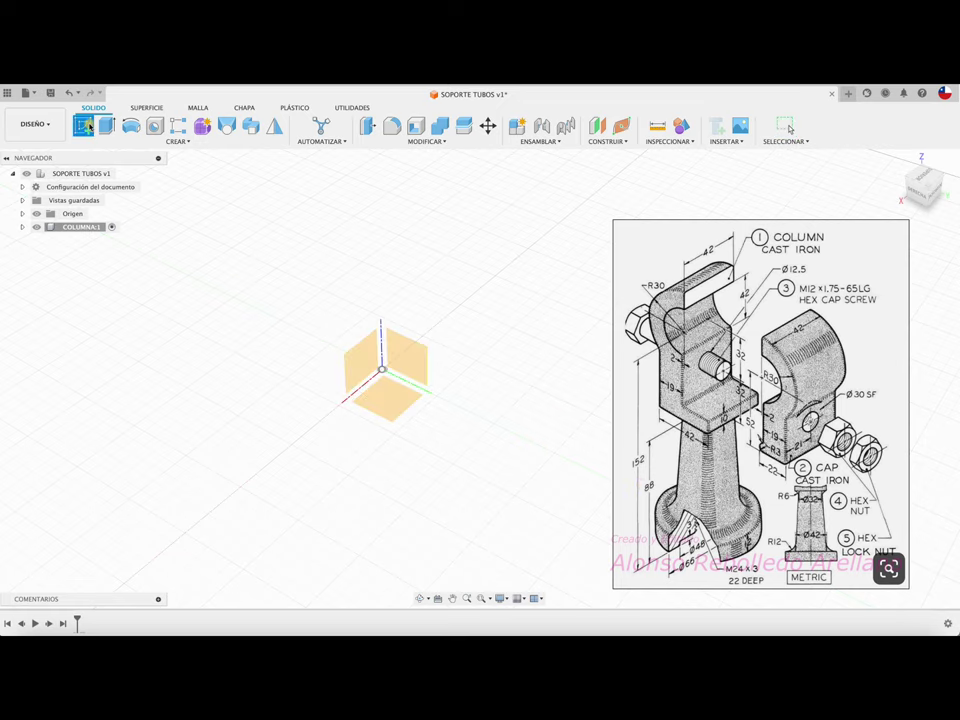
Start a sketch on the horizontal origin plane and turn the view to an upright top view.
{"action": "left_click", "coordinate": [396, 402]}
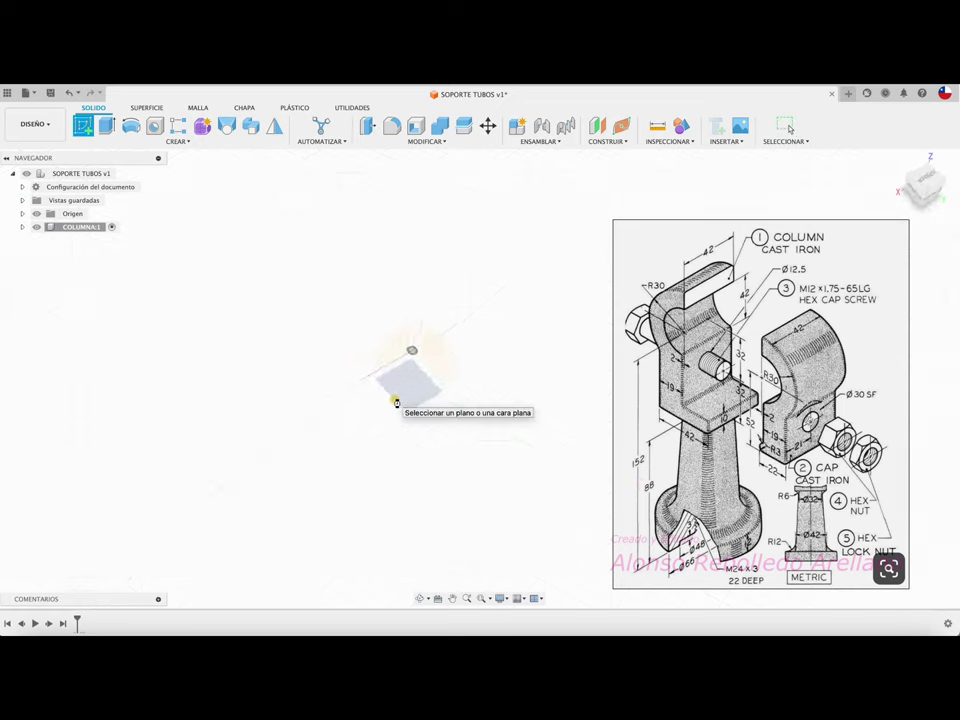
{"action": "mouse_move", "coordinate": [922, 183]}
{"action": "left_click", "coordinate": [938, 157]}
{"action": "left_click", "coordinate": [938, 157]}
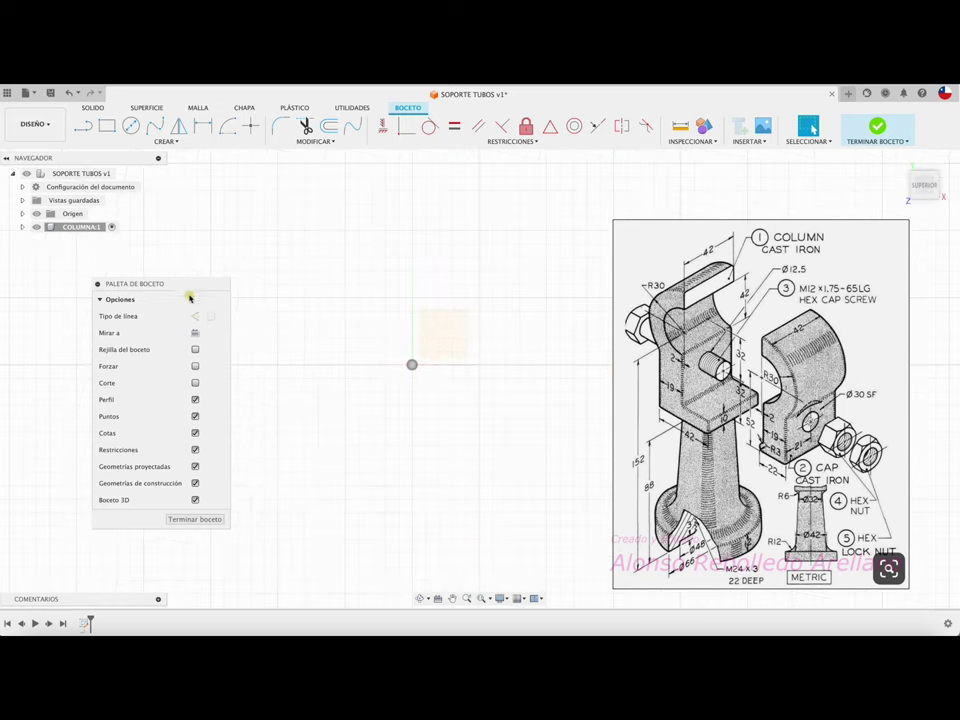
{"action": "left_click_drag", "start_coordinate": [197, 284], "coordinate": [131, 331]}
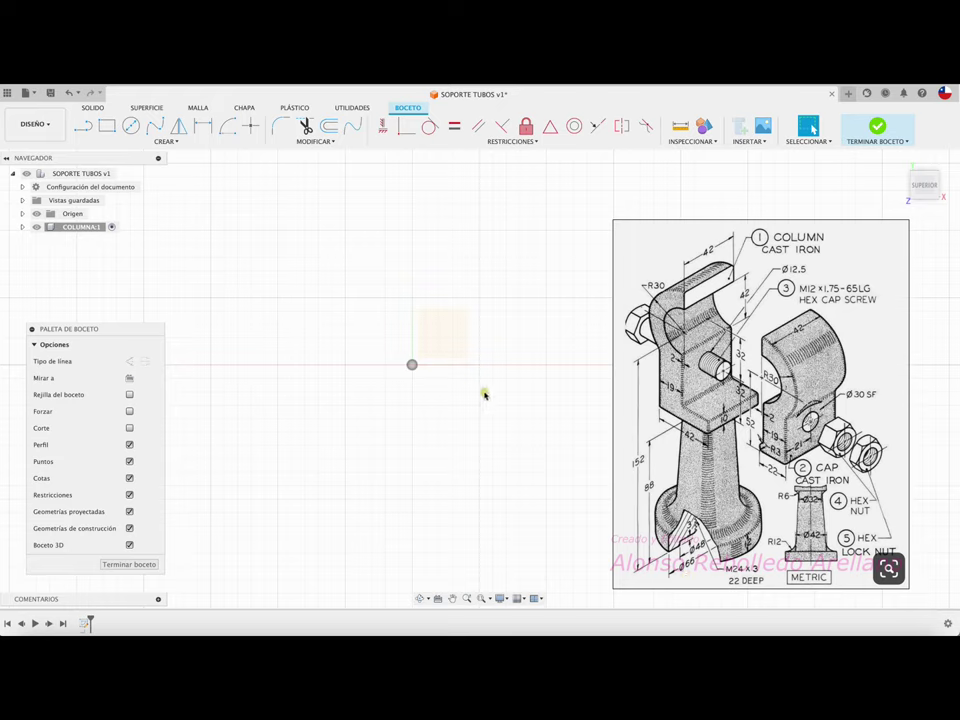
Draw a 66 mm diameter circle centred on the origin and finish the sketch.
{"action": "key", "text": "c"}
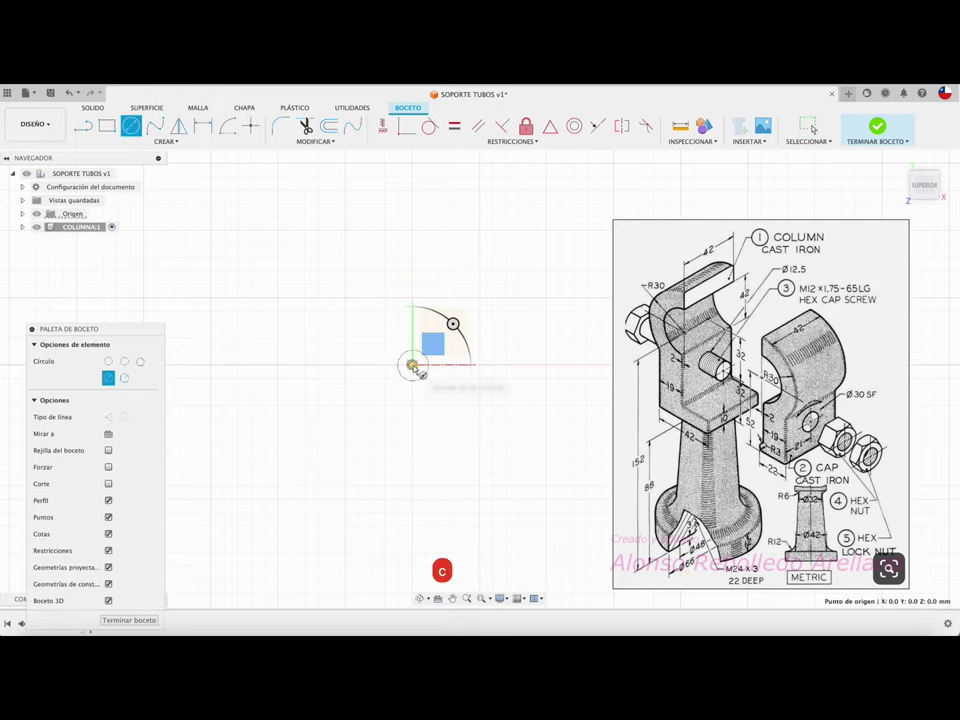
{"action": "left_click", "coordinate": [412, 365]}
{"action": "type", "text": "66"}
{"action": "key", "text": "Return"}
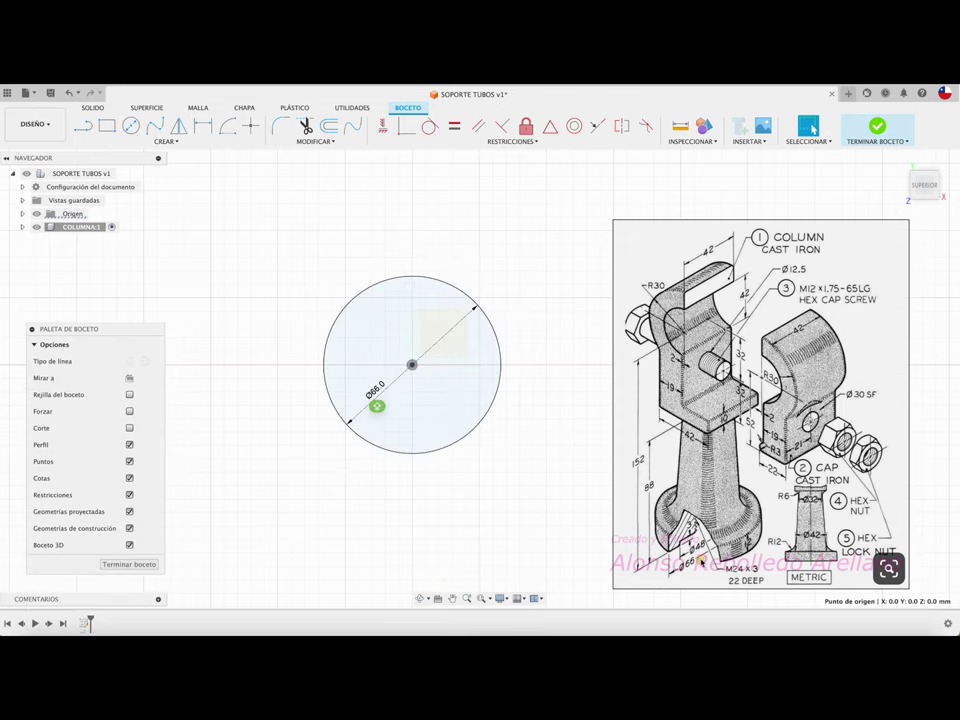
{"action": "scroll", "coordinate": [478, 380], "scroll_direction": "up", "scroll_amount": 2}
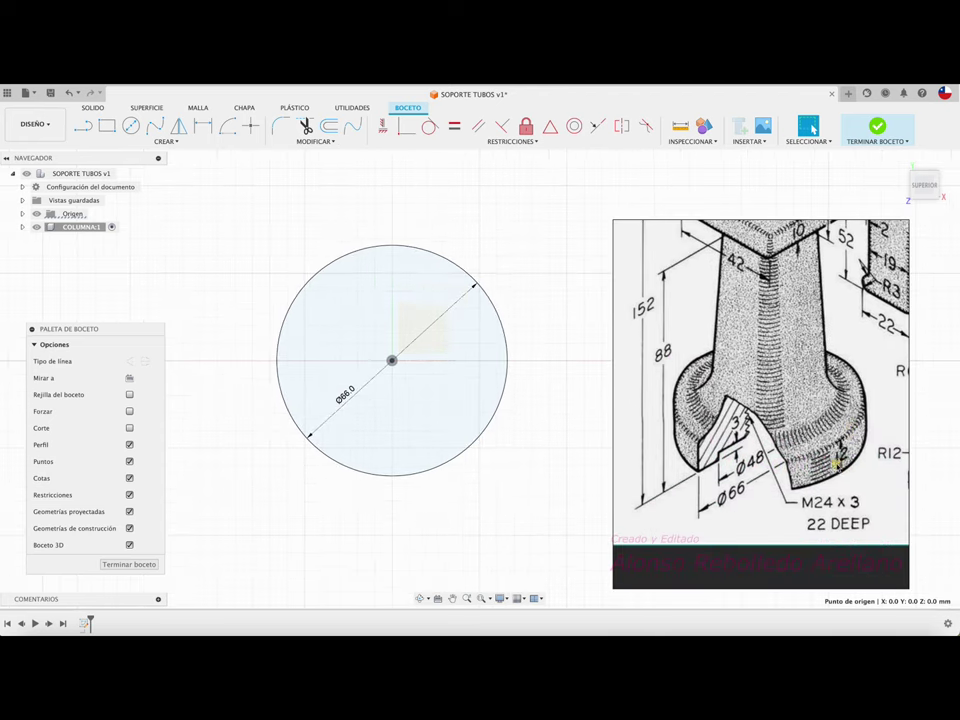
{"action": "key", "text": "e"}
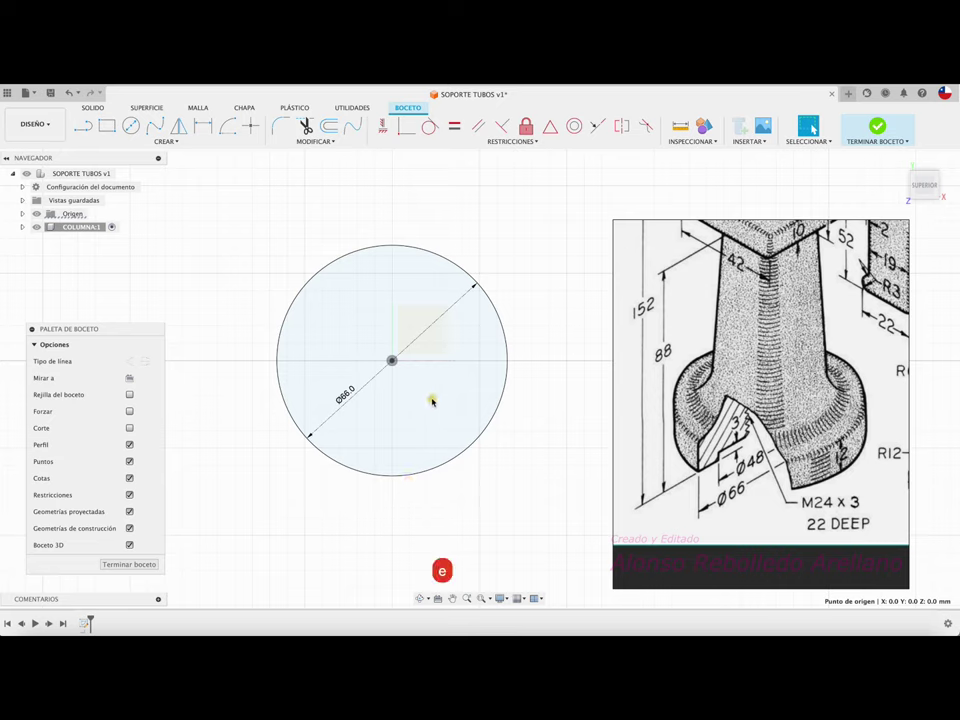
{"action": "left_click", "coordinate": [877, 127]}
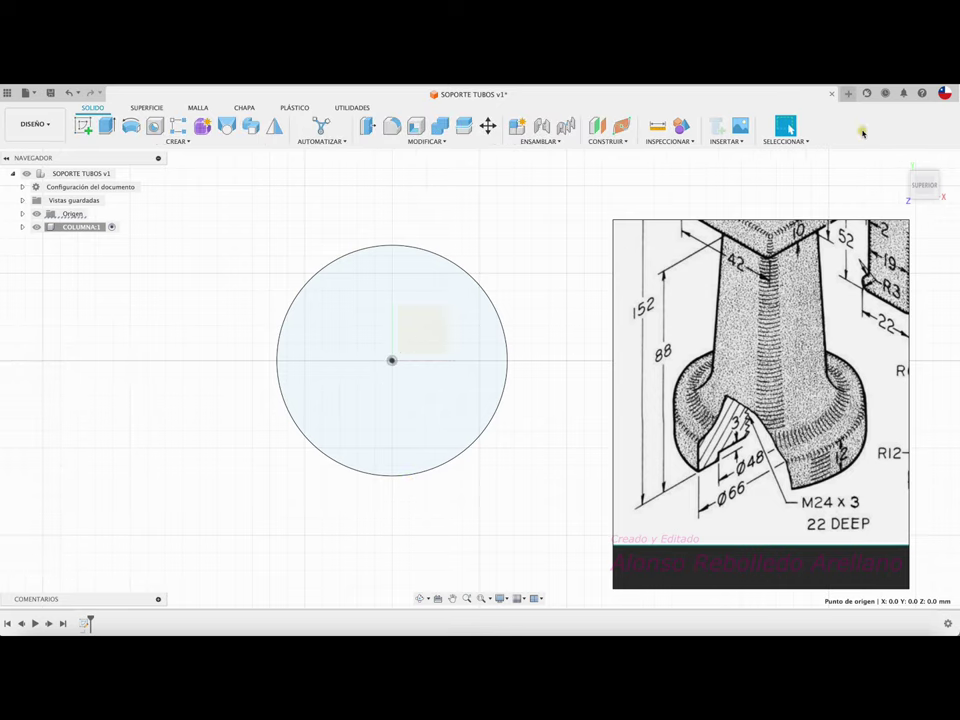
Extrude the 66 mm circle 12 mm into a solid disc.
{"action": "left_click", "coordinate": [106, 122]}
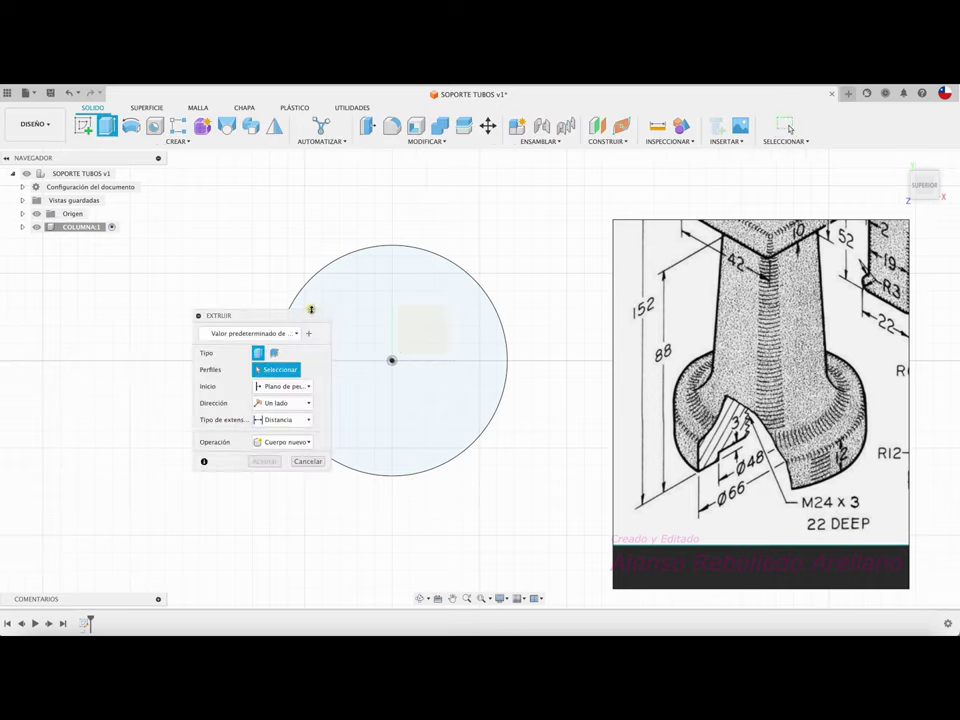
{"action": "left_click", "coordinate": [399, 309]}
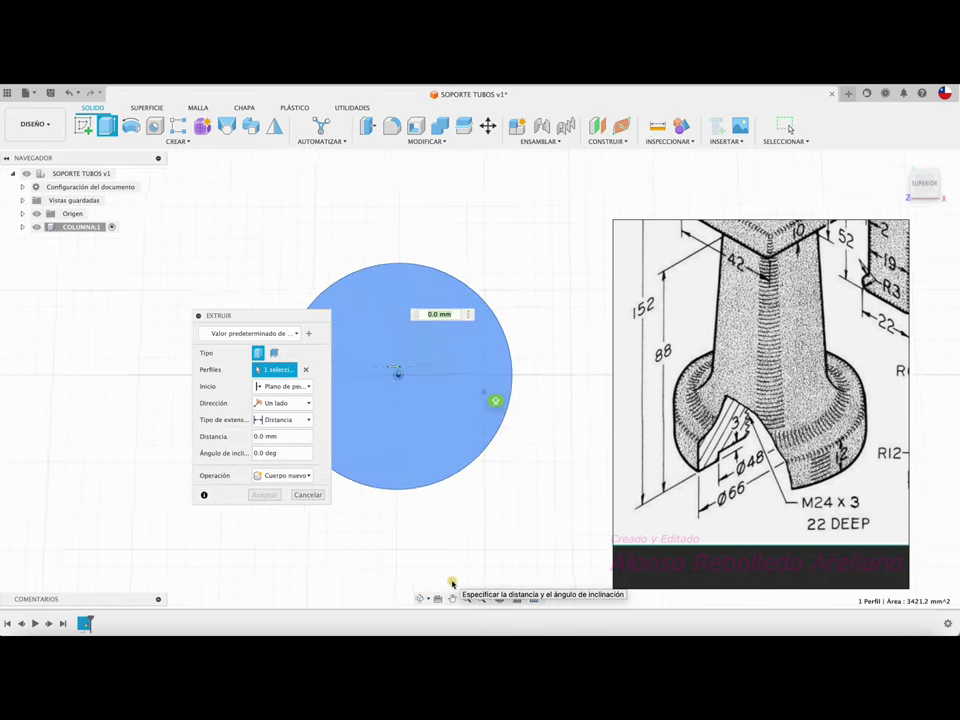
{"action": "middle_click_drag", "start_coordinate": [450, 561], "coordinate": [427, 428], "text": "shift"}
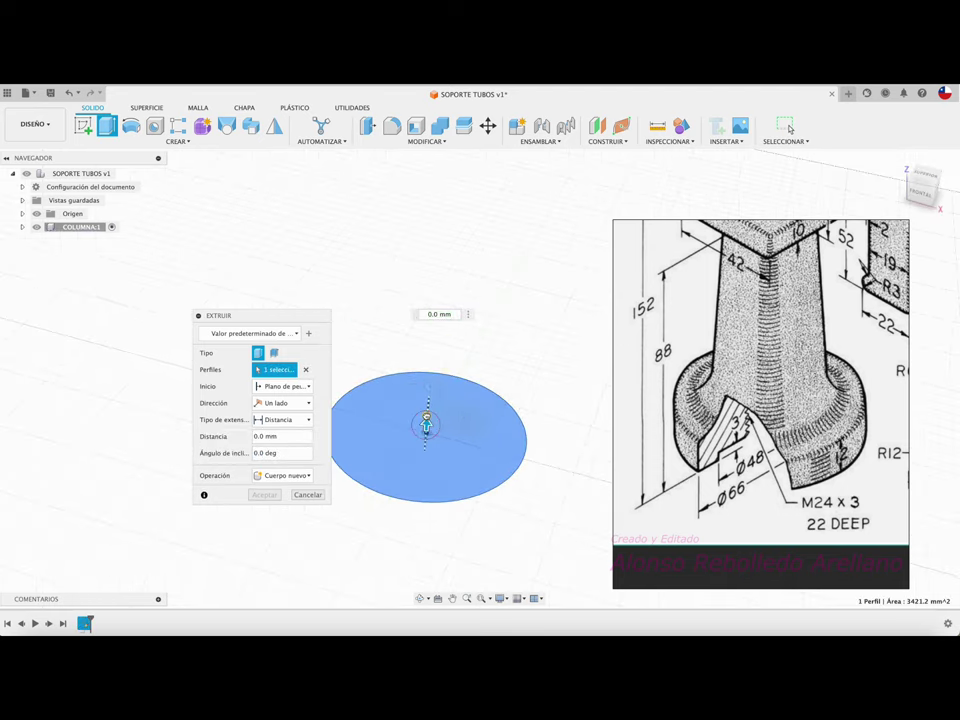
{"action": "left_click_drag", "start_coordinate": [427, 428], "coordinate": [432, 356]}
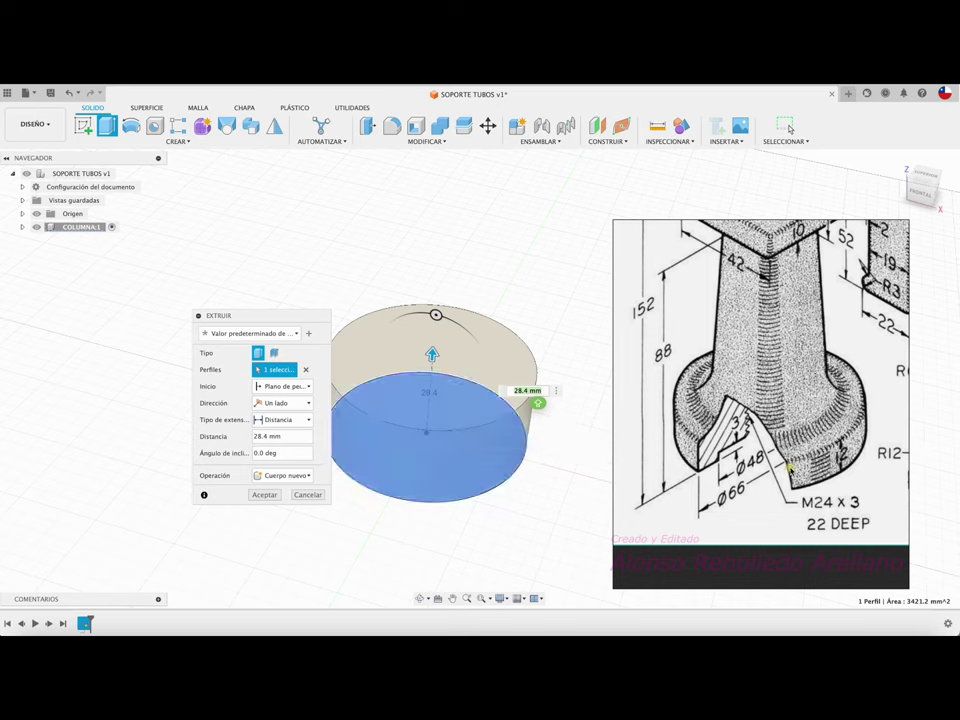
{"action": "type", "text": "12"}
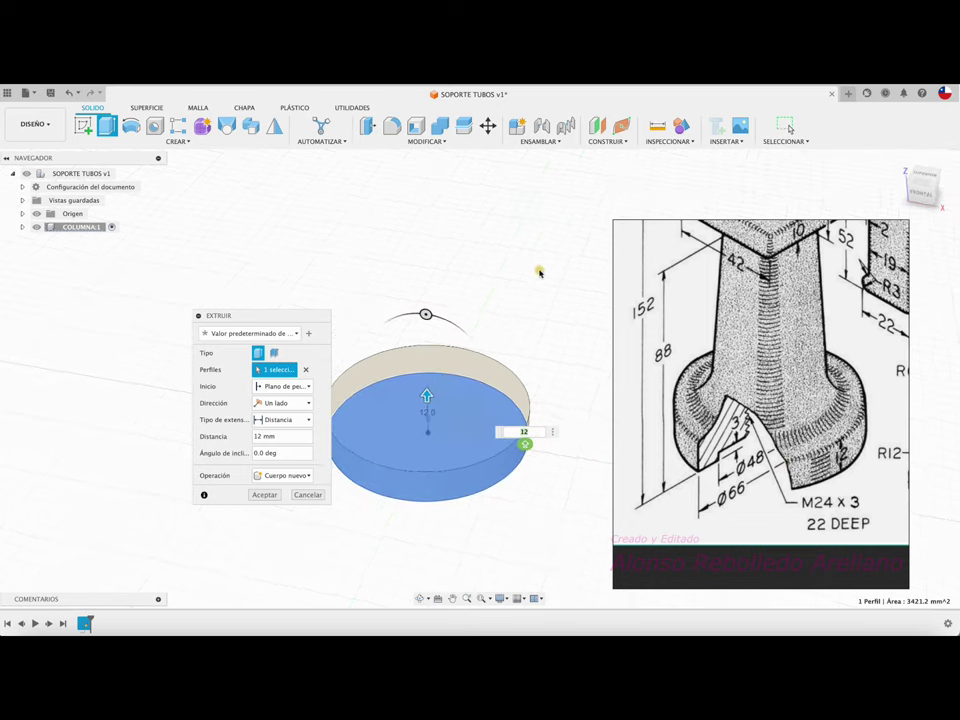
{"action": "key", "text": "Return"}
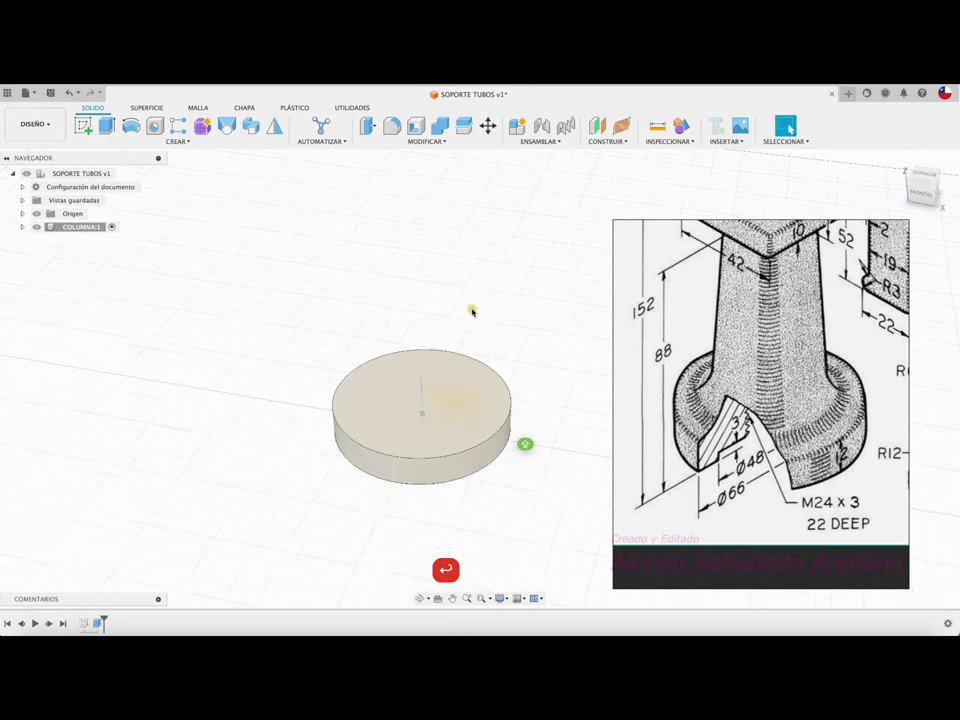
Turn on component colour cycling so the disc shows in pink.
{"action": "left_click", "coordinate": [681, 126]}
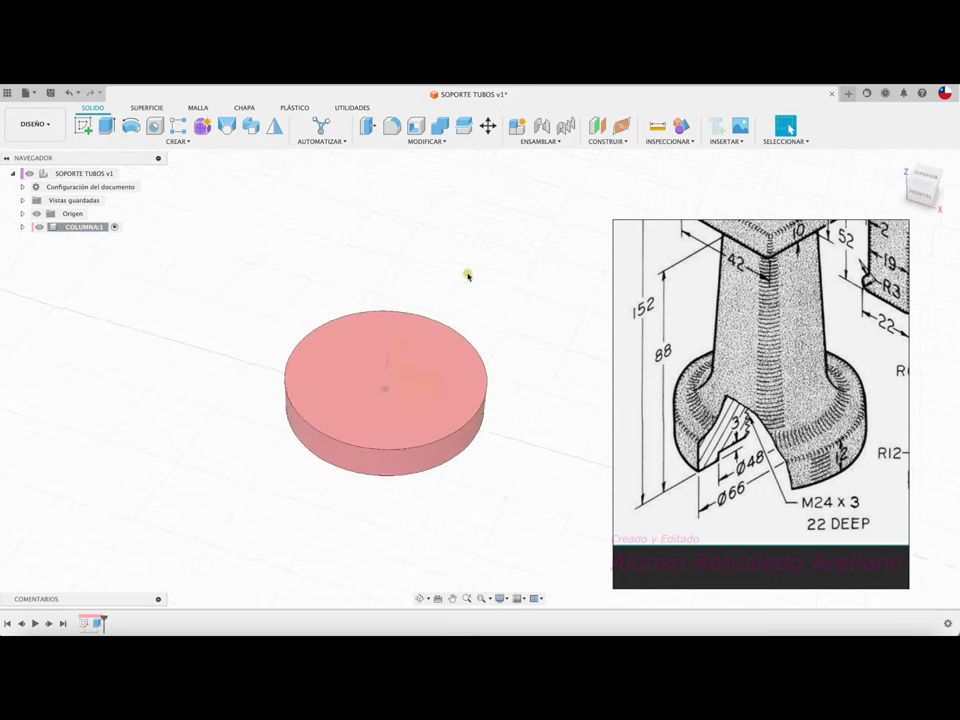
{"action": "scroll", "coordinate": [467, 275], "scroll_direction": "up", "scroll_amount": 2}
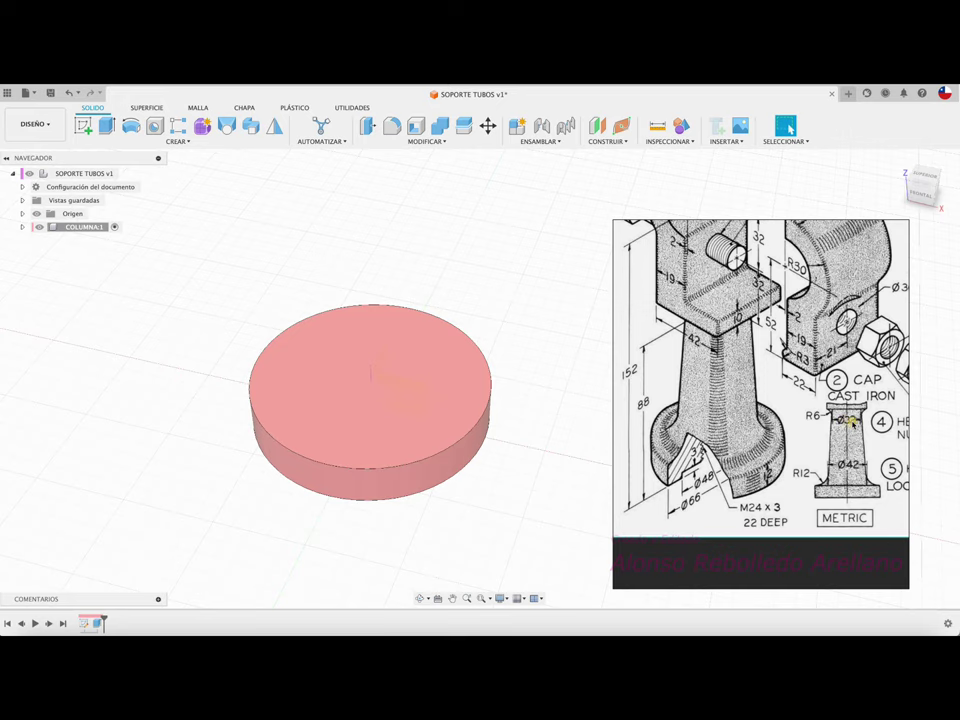
{"action": "left_click", "coordinate": [81, 128]}
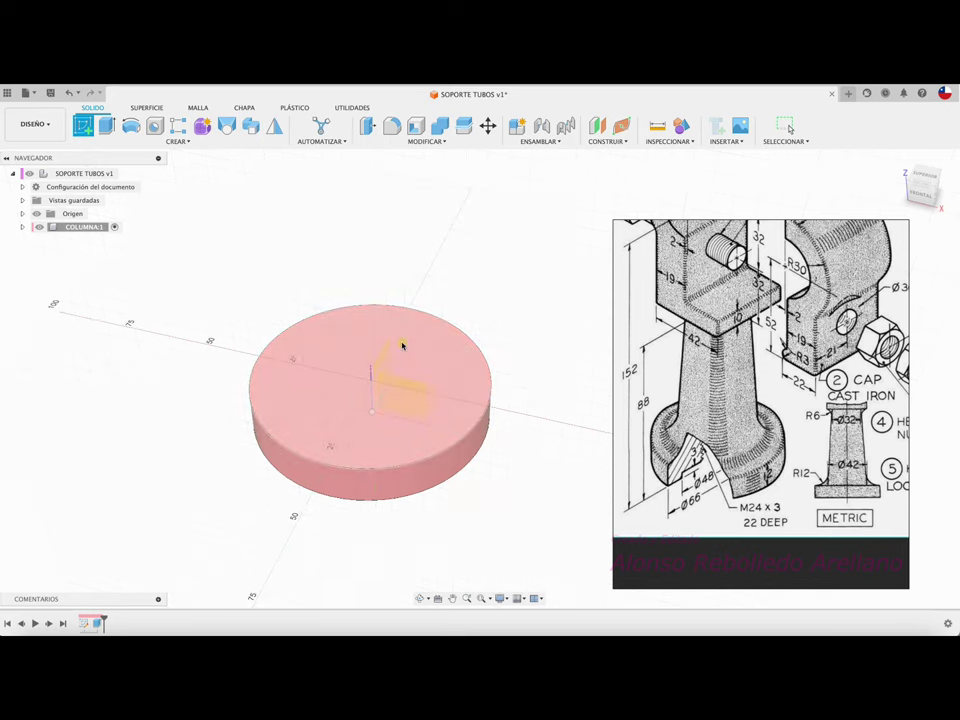
On the disc's top face, draw a 42 mm circle centred on the origin and finish the sketch.
{"action": "left_click", "coordinate": [415, 345]}
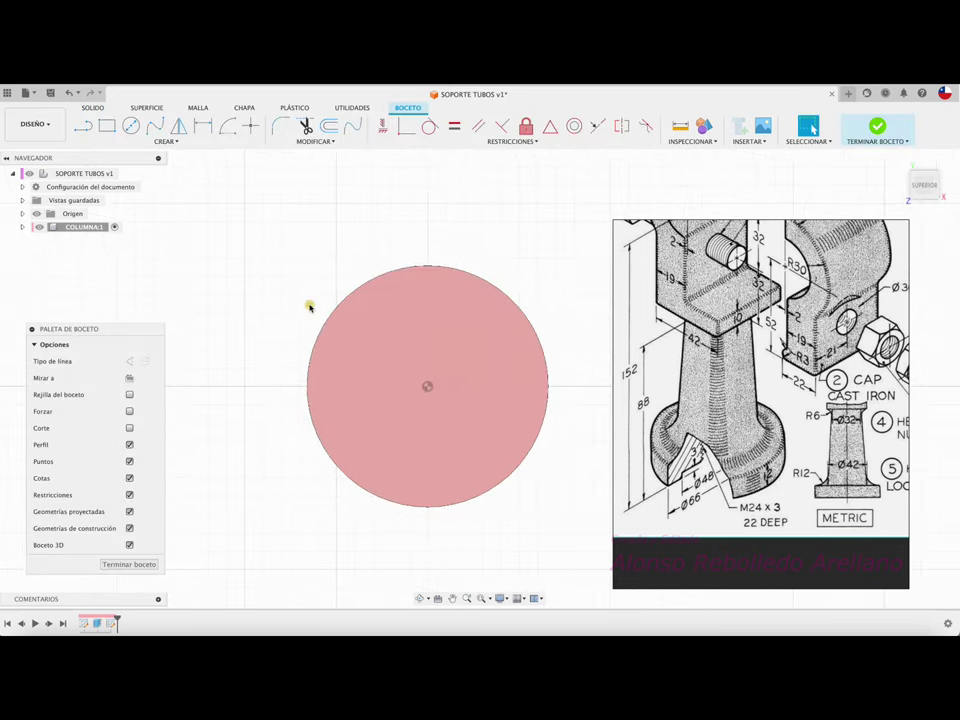
{"action": "key", "text": "c"}
{"action": "left_click", "coordinate": [405, 390]}
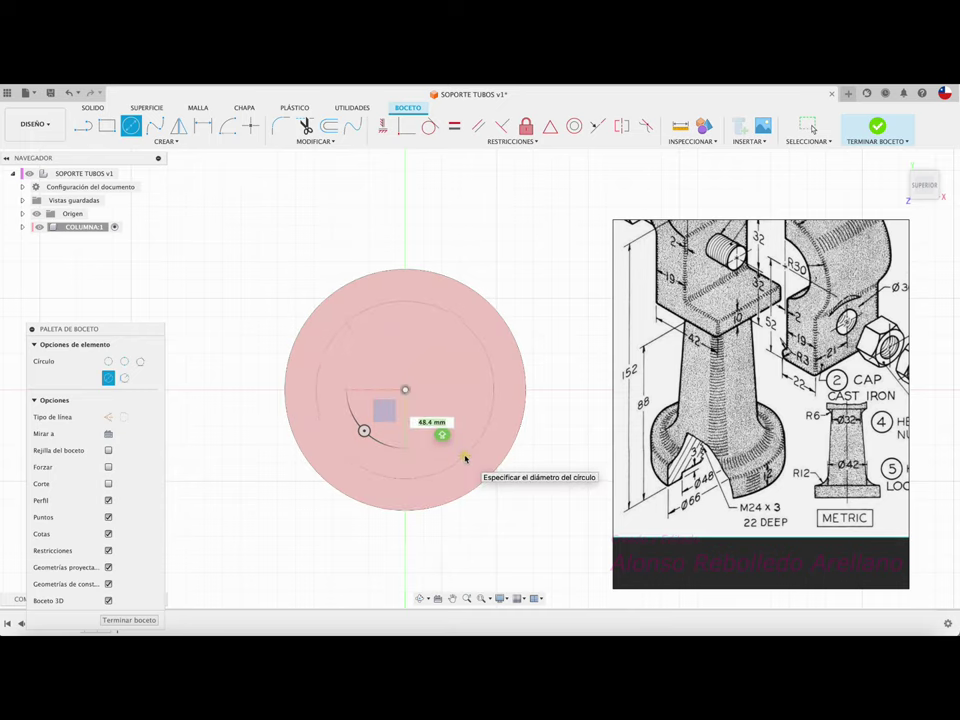
{"action": "type", "text": "42"}
{"action": "key", "text": "Return"}
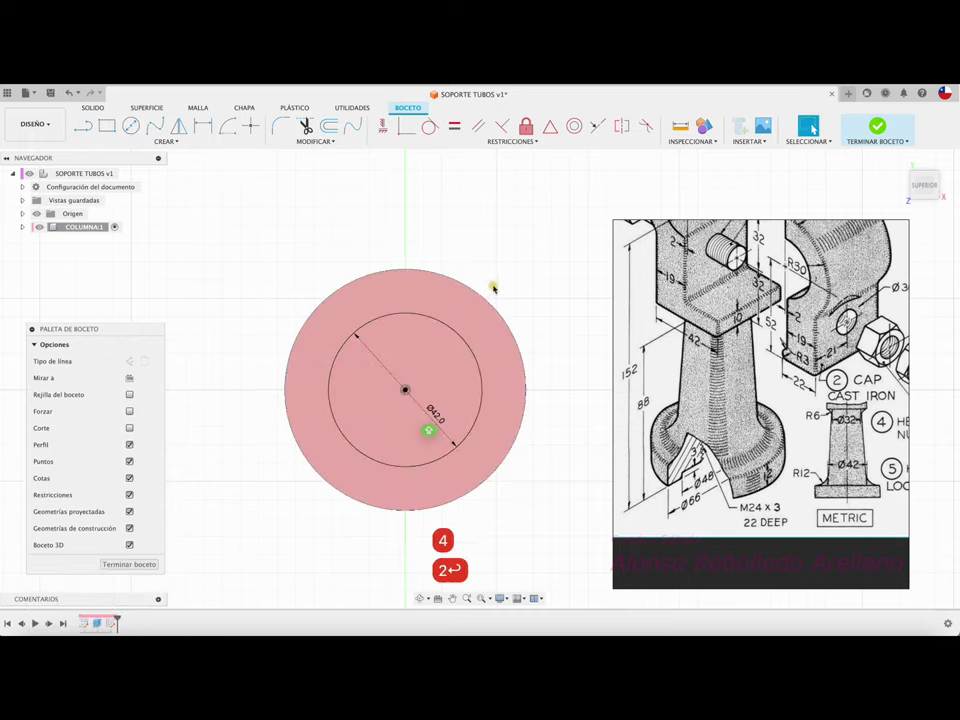
{"action": "left_click", "coordinate": [877, 126]}
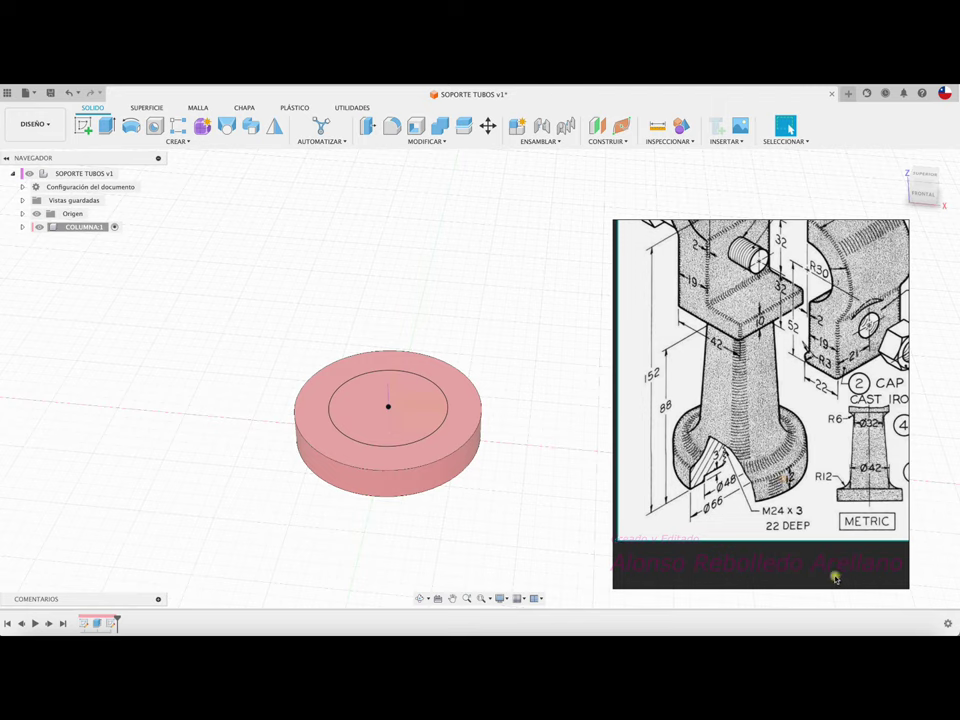
Add an offset construction plane 76 mm above the disc's top face.
{"action": "left_click_drag", "start_coordinate": [798, 489], "coordinate": [836, 487]}
{"action": "left_click_drag", "start_coordinate": [798, 398], "coordinate": [848, 411]}
{"action": "left_click", "coordinate": [597, 128]}
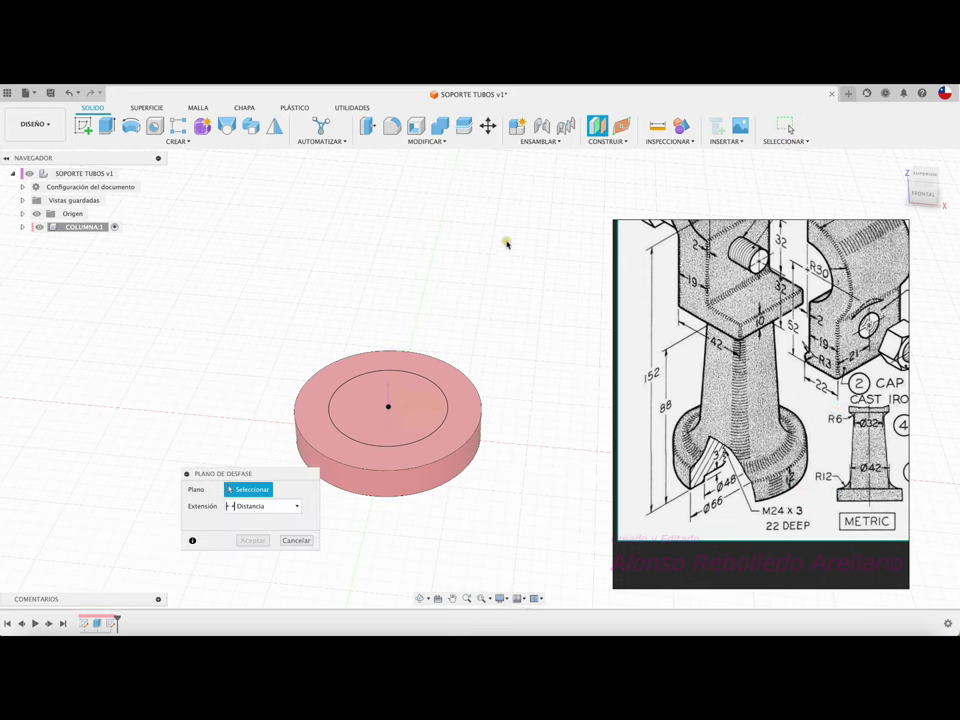
{"action": "left_click", "coordinate": [439, 371]}
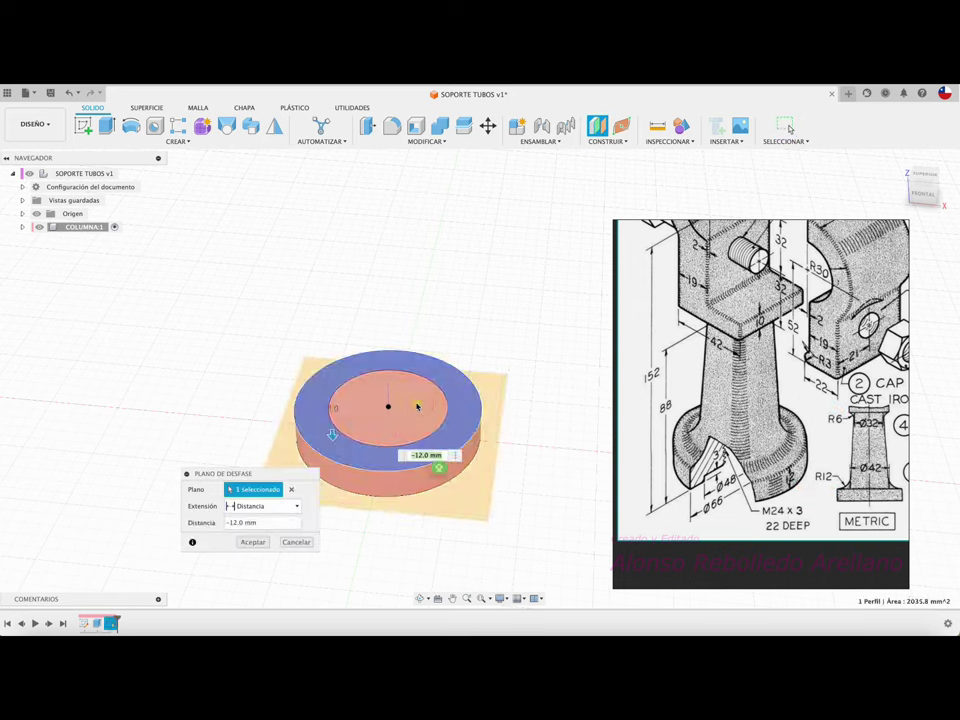
{"action": "left_click", "coordinate": [296, 541]}
{"action": "left_click", "coordinate": [597, 126]}
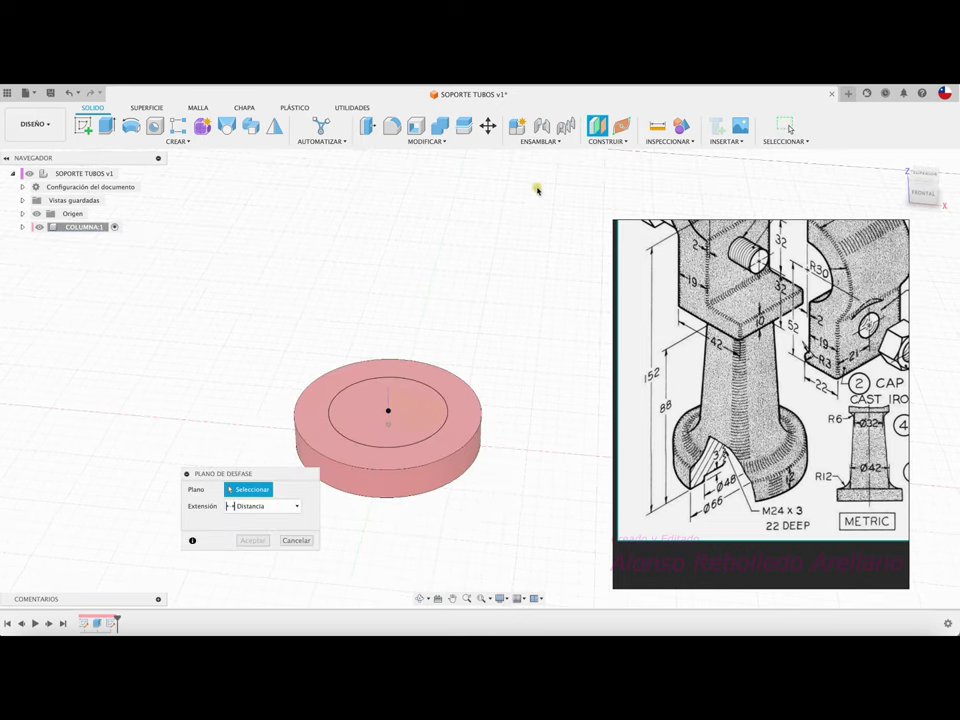
{"action": "left_click", "coordinate": [400, 406]}
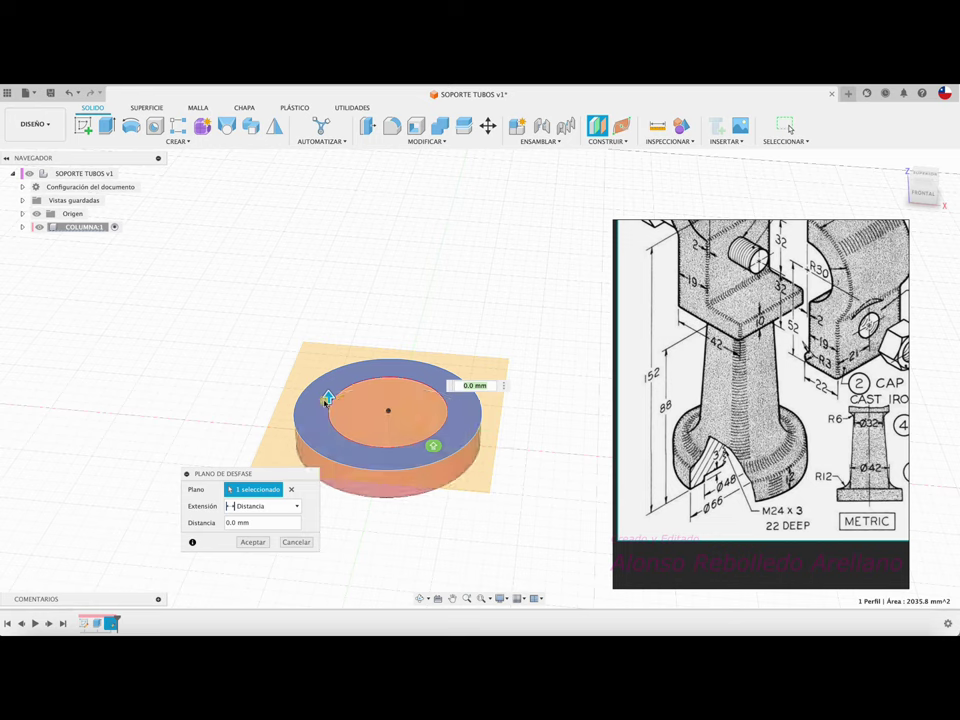
{"action": "left_click_drag", "start_coordinate": [325, 402], "coordinate": [322, 275]}
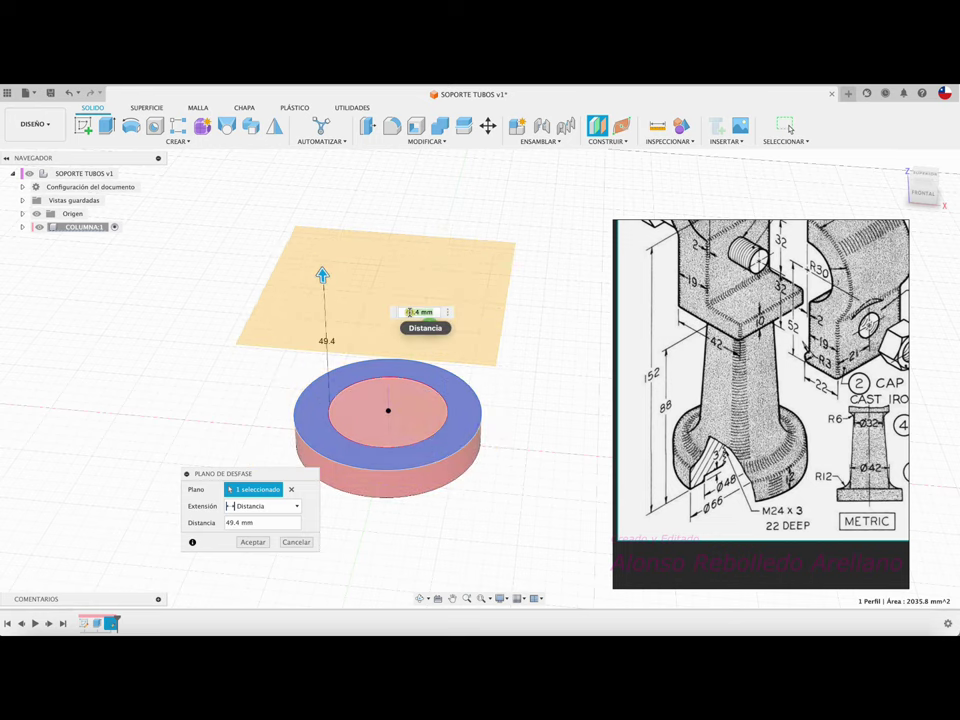
{"action": "type", "text": "76"}
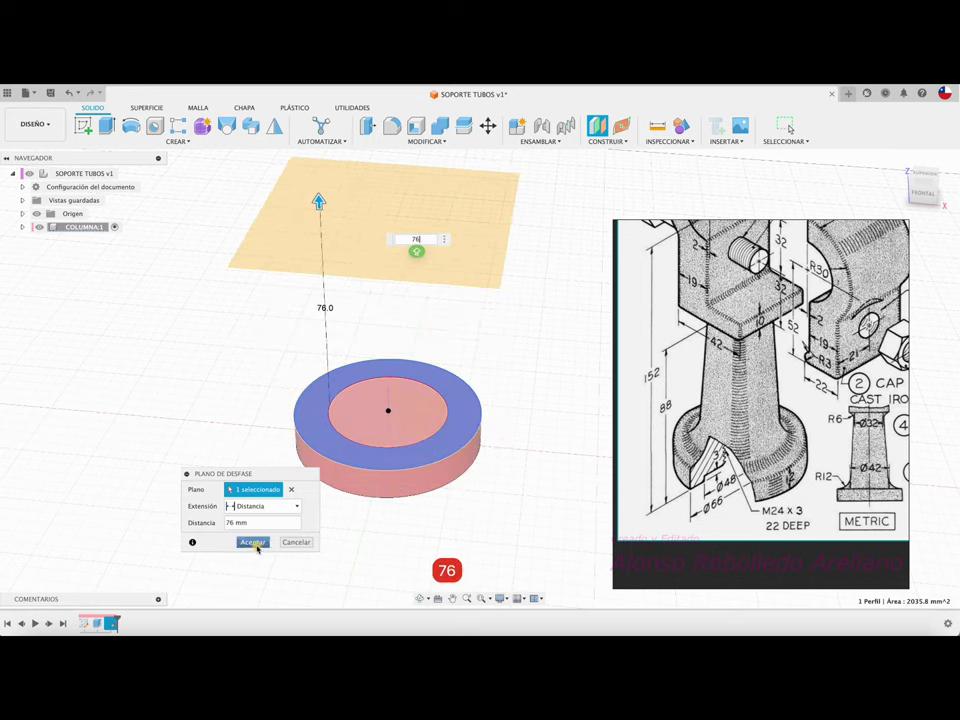
{"action": "left_click", "coordinate": [254, 542]}
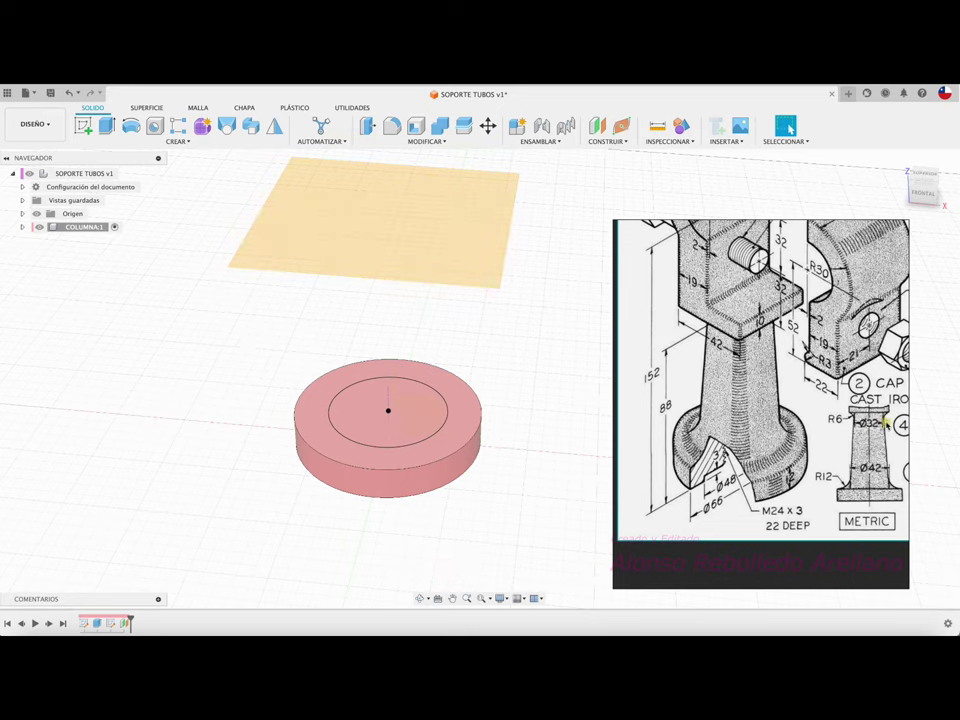
{"action": "left_click", "coordinate": [83, 125]}
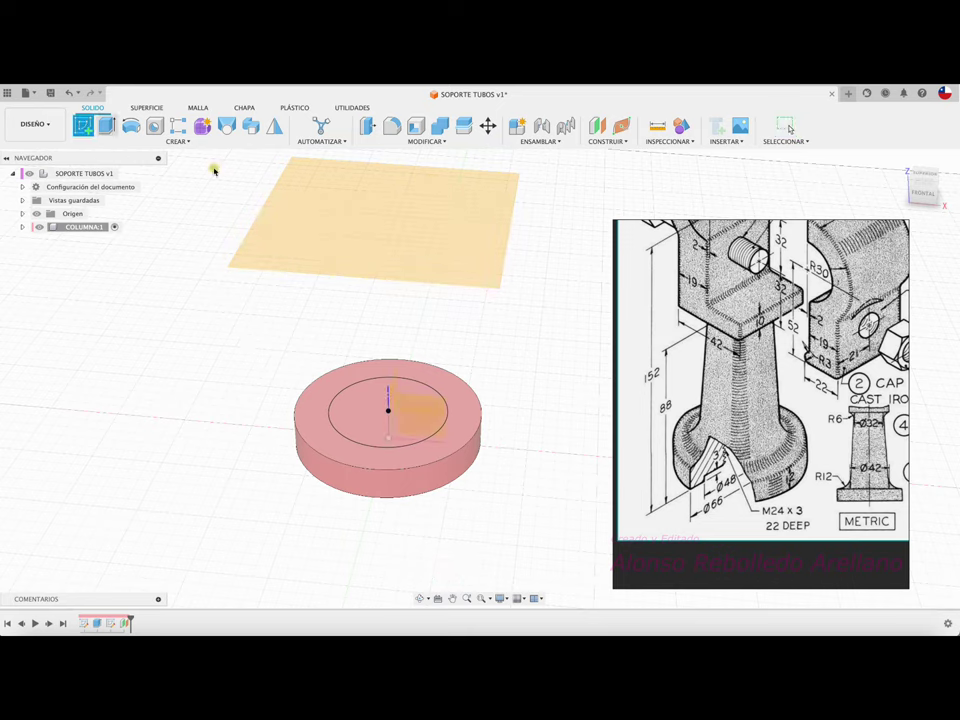
On the raised plane, draw a 32 mm circle centred on the origin and finish the sketch.
{"action": "left_click", "coordinate": [399, 225]}
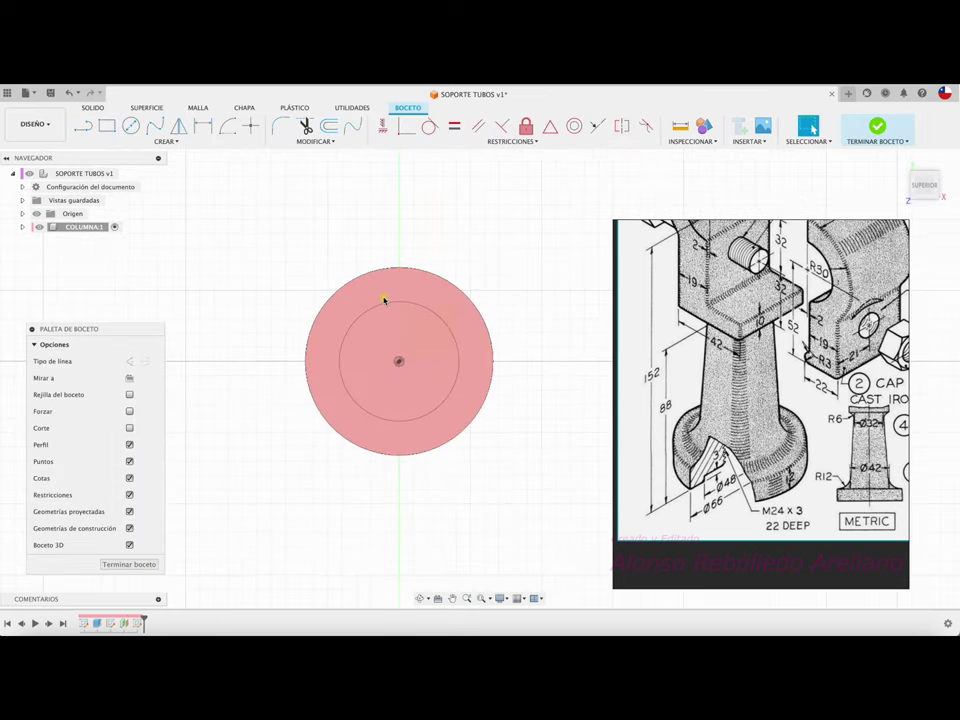
{"action": "key", "text": "c"}
{"action": "left_click", "coordinate": [399, 360]}
{"action": "left_click", "coordinate": [399, 361]}
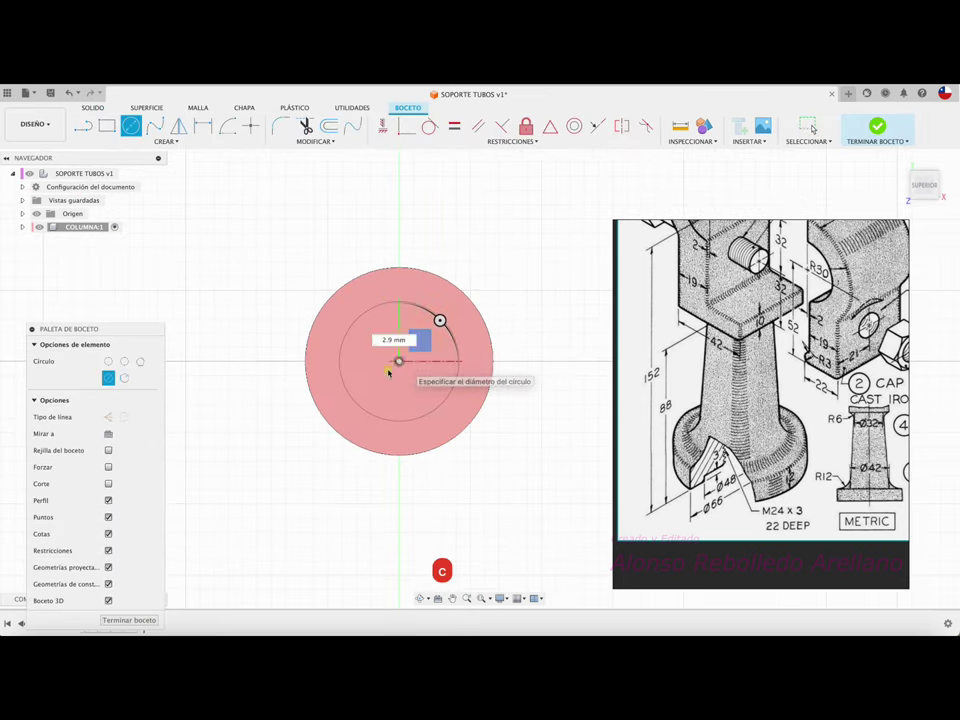
{"action": "type", "text": "32"}
{"action": "key", "text": "Return"}
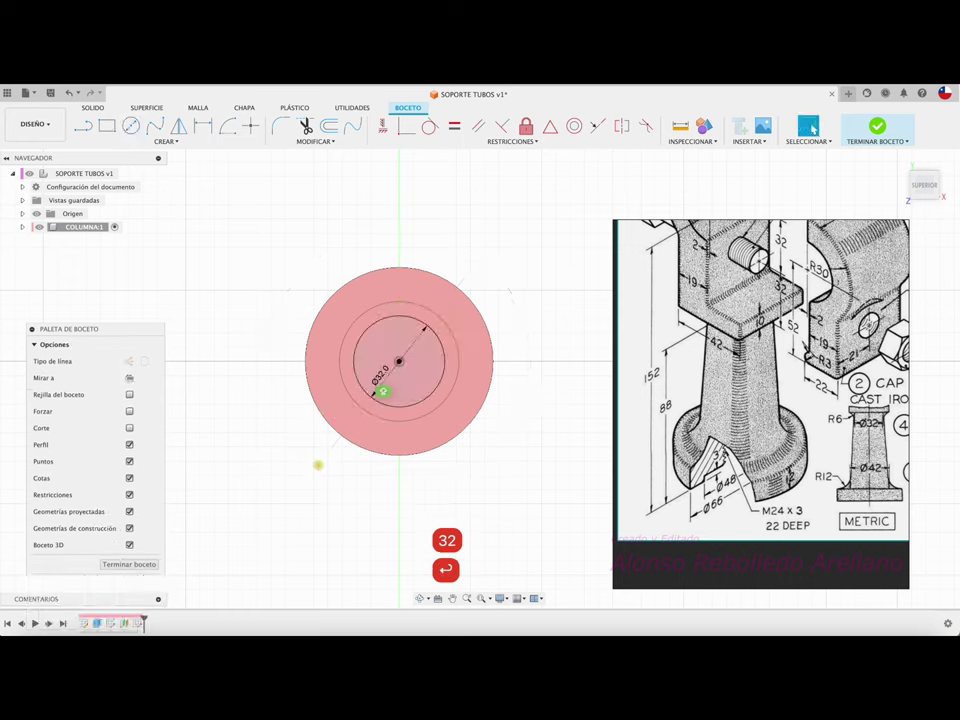
{"action": "left_click", "coordinate": [877, 125]}
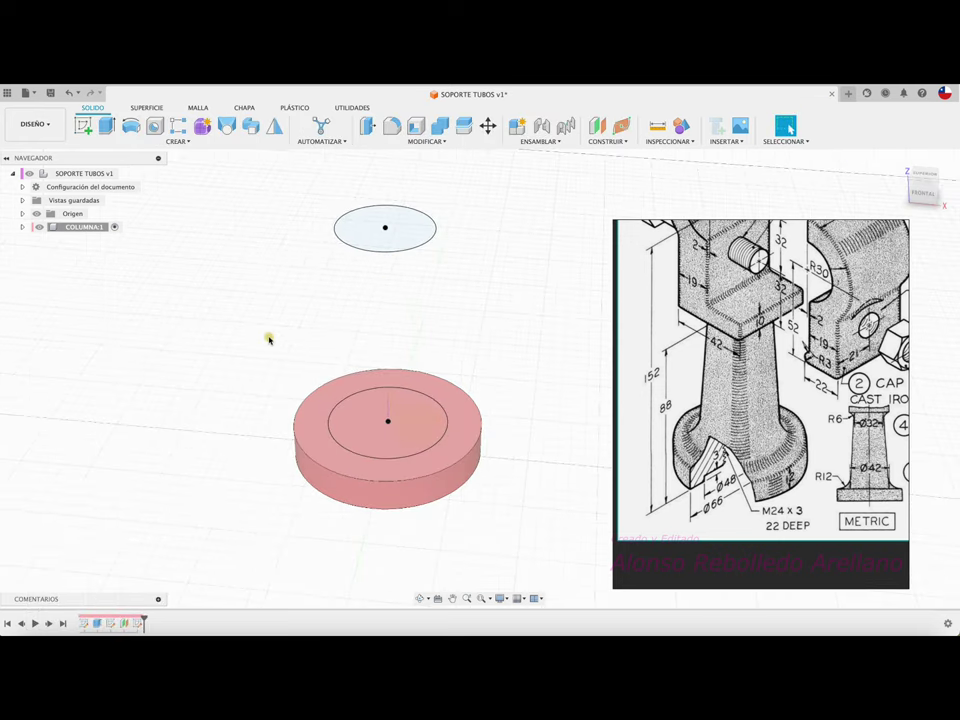
Loft from the 42 mm circle up to the 32 mm circle, joining the tapered shaft to the disc.
{"action": "left_click", "coordinate": [227, 125]}
{"action": "left_click", "coordinate": [367, 426]}
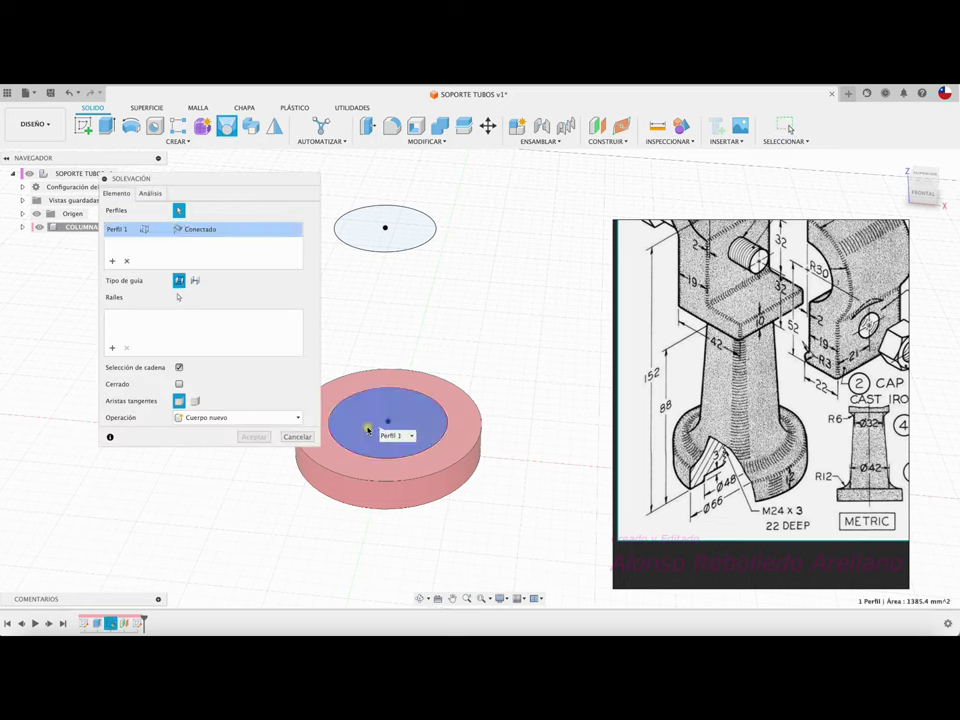
{"action": "left_click", "coordinate": [423, 234]}
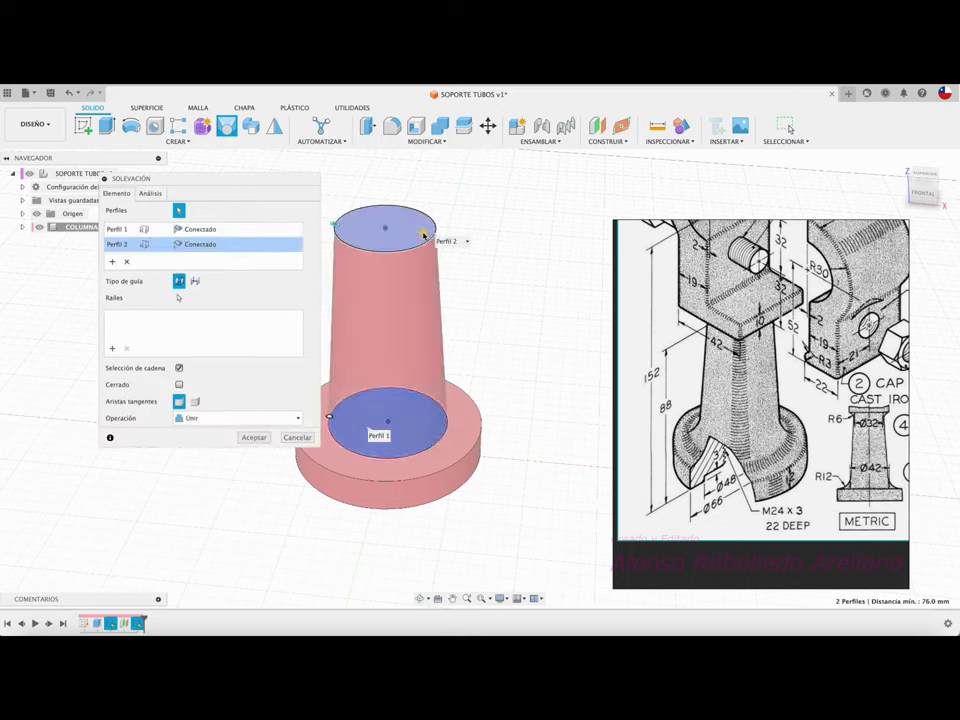
{"action": "left_click", "coordinate": [255, 437]}
{"action": "scroll", "coordinate": [551, 337], "scroll_direction": "left", "scroll_amount": 3, "text": "shift"}
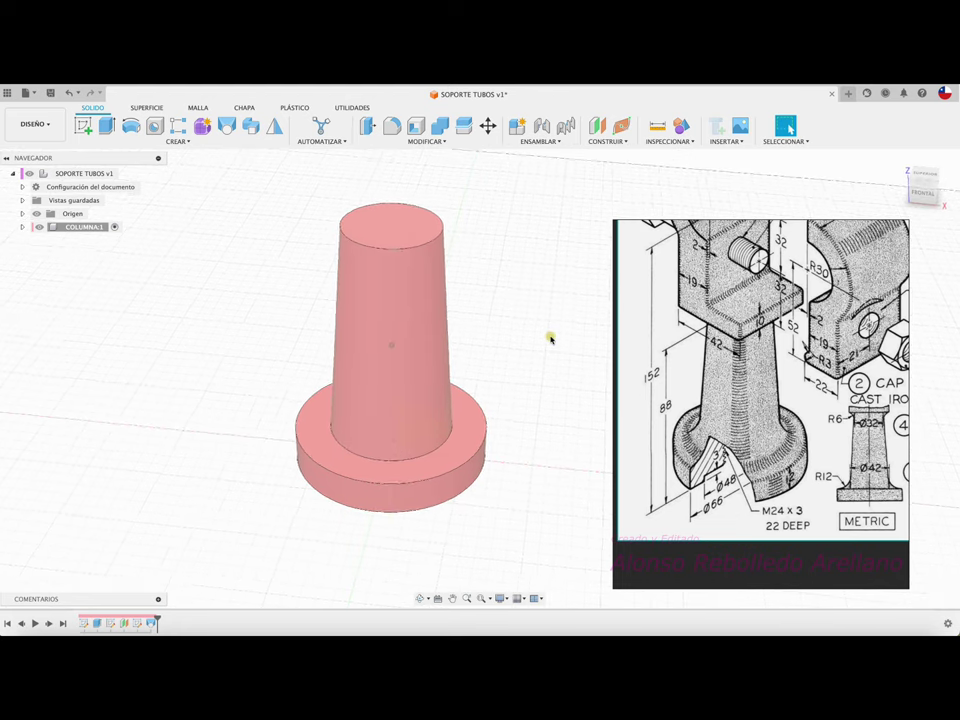
{"action": "scroll", "coordinate": [551, 337], "scroll_direction": "down", "scroll_amount": 2, "text": "shift"}
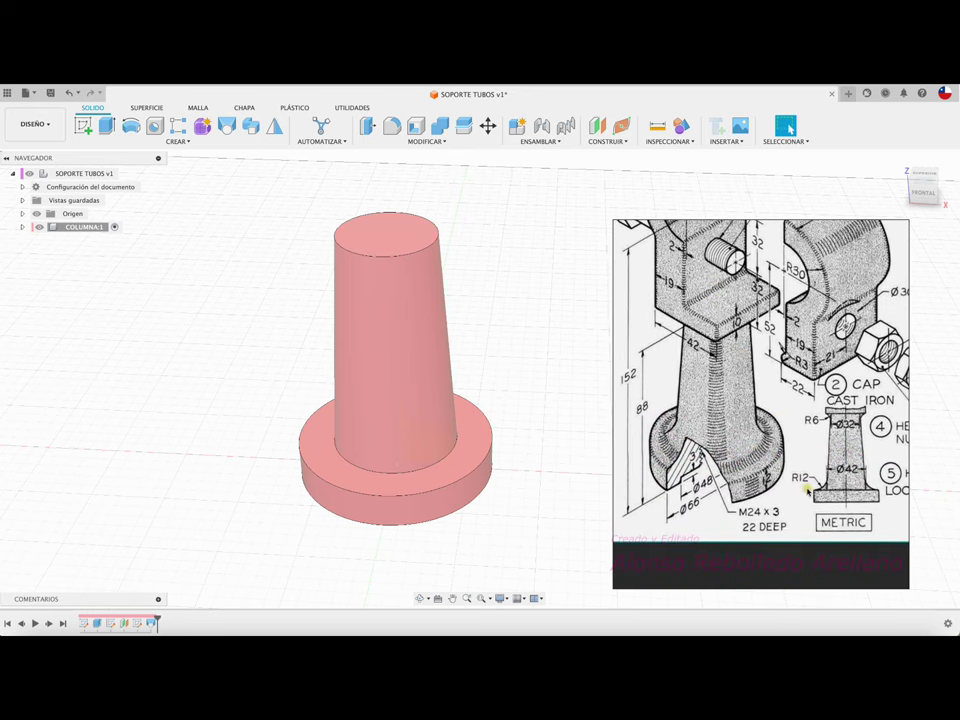
Apply a 12 mm fillet to the edge where the shaft meets the base disc.
{"action": "left_click", "coordinate": [391, 126]}
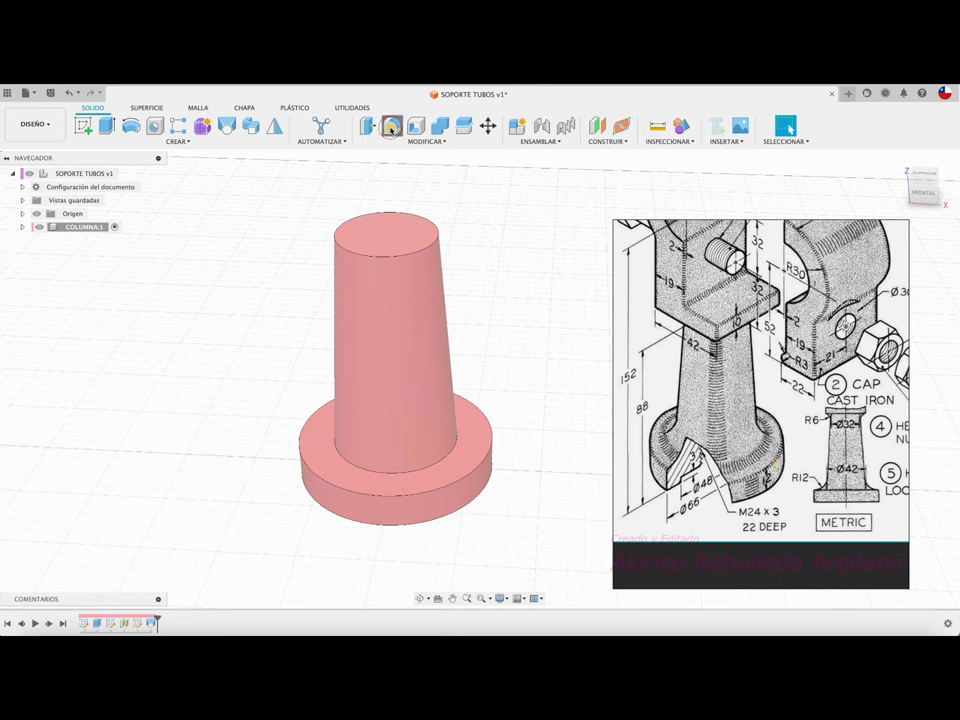
{"action": "left_click", "coordinate": [454, 451]}
{"action": "type", "text": "12"}
{"action": "key", "text": "Return"}
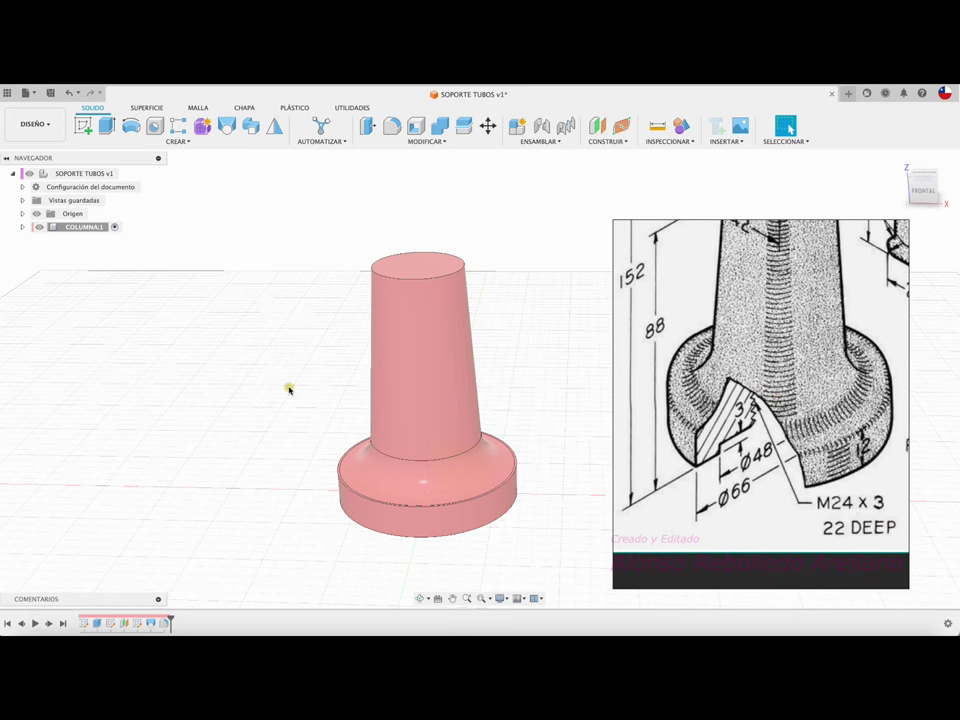
On the base disc's underside face, draw a 48 mm circle centred on the origin and finish the sketch.
{"action": "middle_click_drag", "start_coordinate": [288, 388], "coordinate": [117, 147], "text": "shift"}
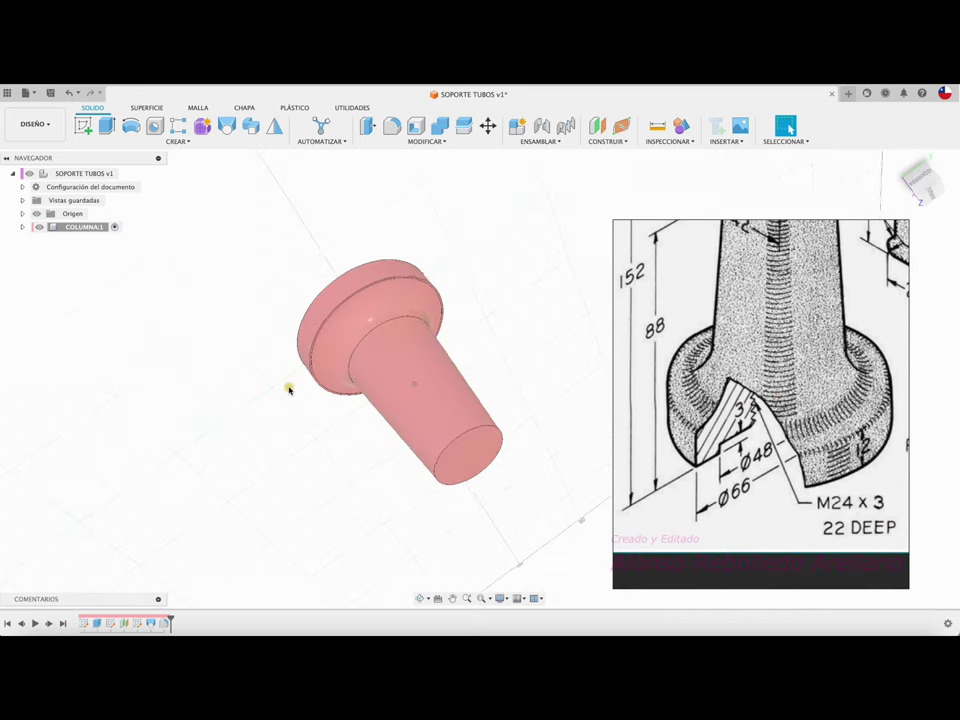
{"action": "left_click", "coordinate": [84, 125]}
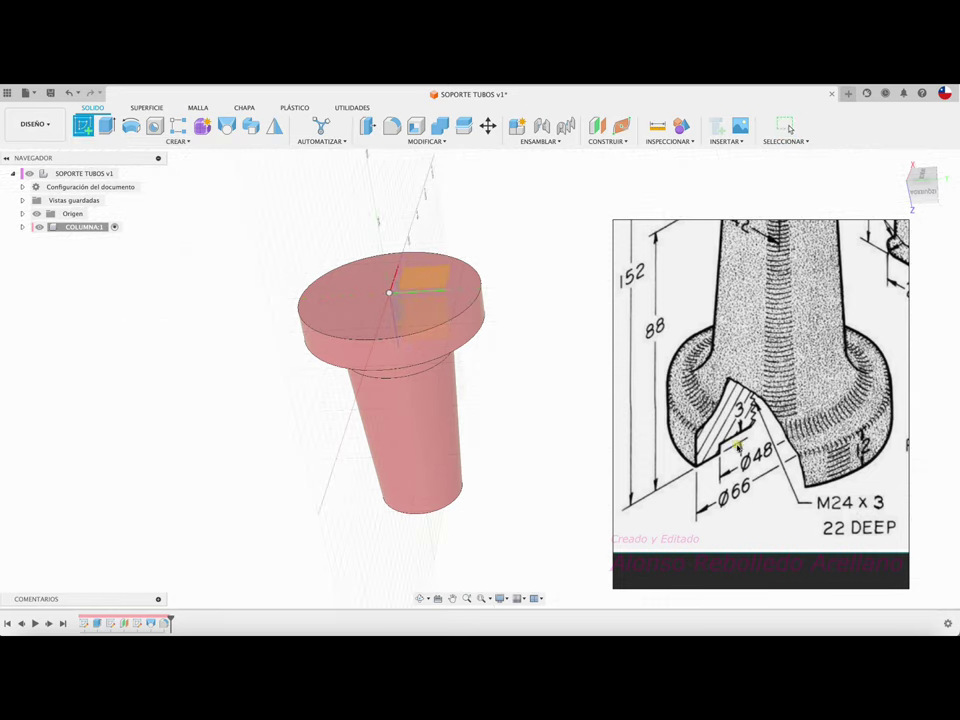
{"action": "left_click", "coordinate": [454, 274]}
{"action": "key", "text": "c"}
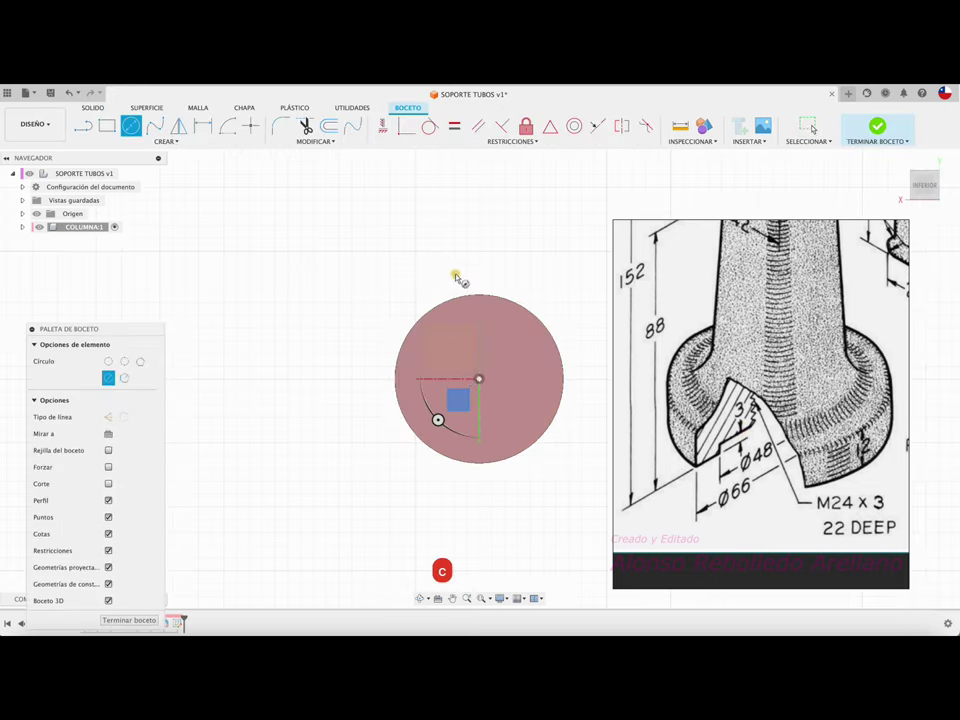
{"action": "left_click", "coordinate": [480, 380]}
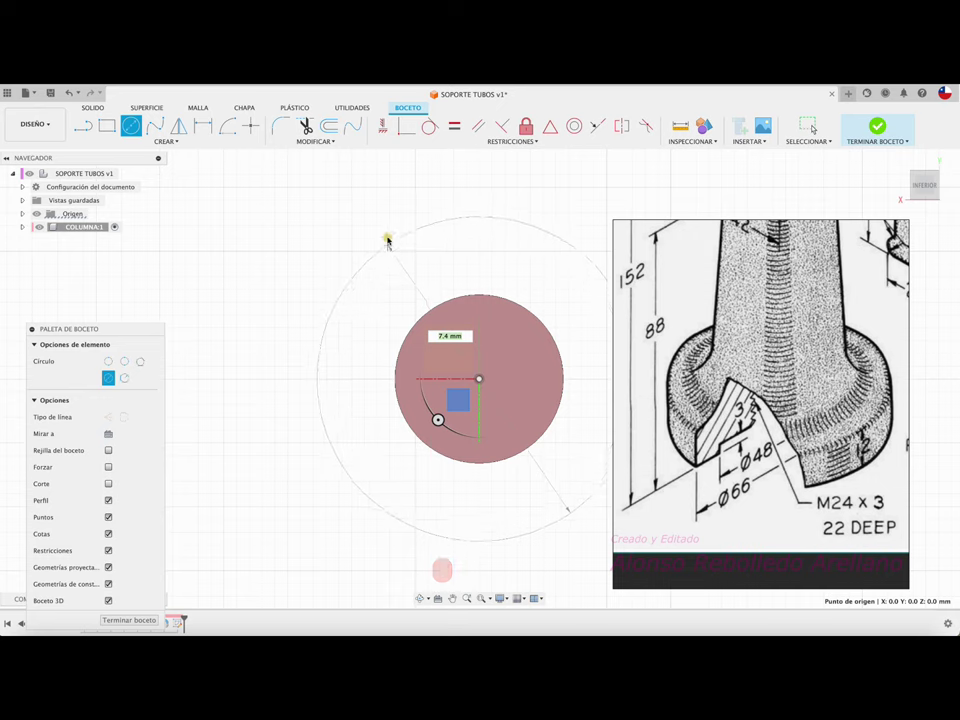
{"action": "type", "text": "48"}
{"action": "key", "text": "Return"}
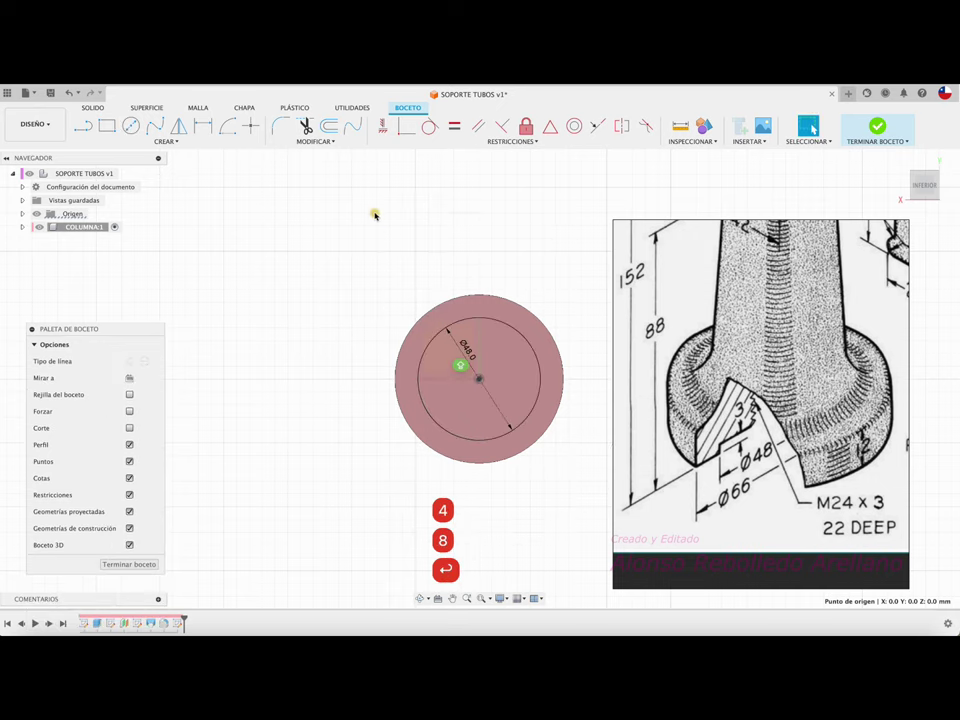
{"action": "middle_click_drag", "start_coordinate": [387, 237], "coordinate": [356, 194], "text": "shift"}
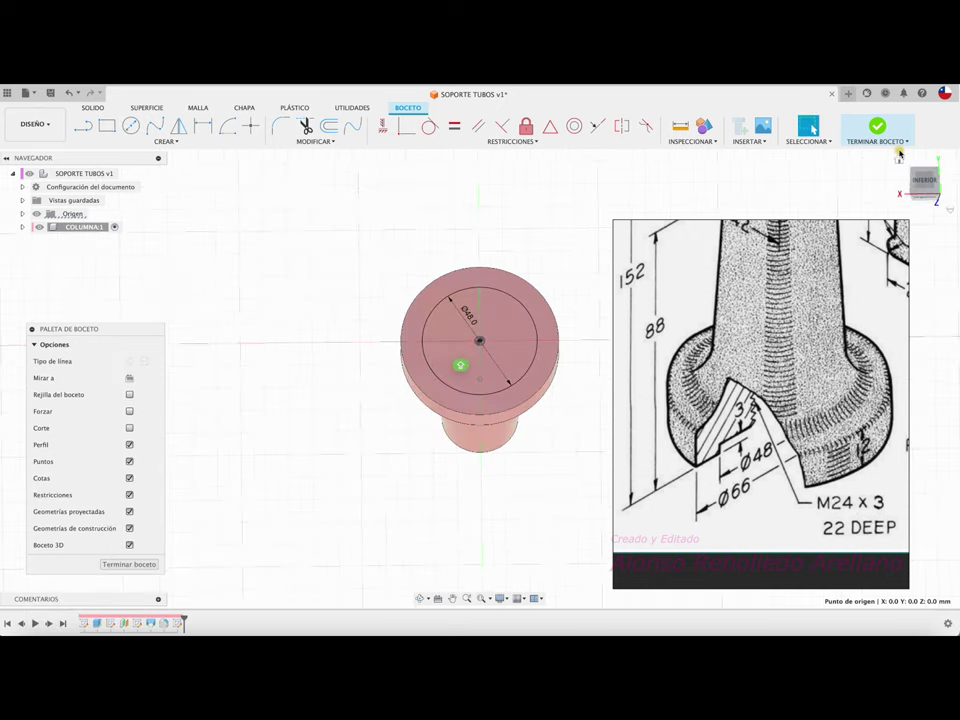
{"action": "left_click", "coordinate": [877, 126]}
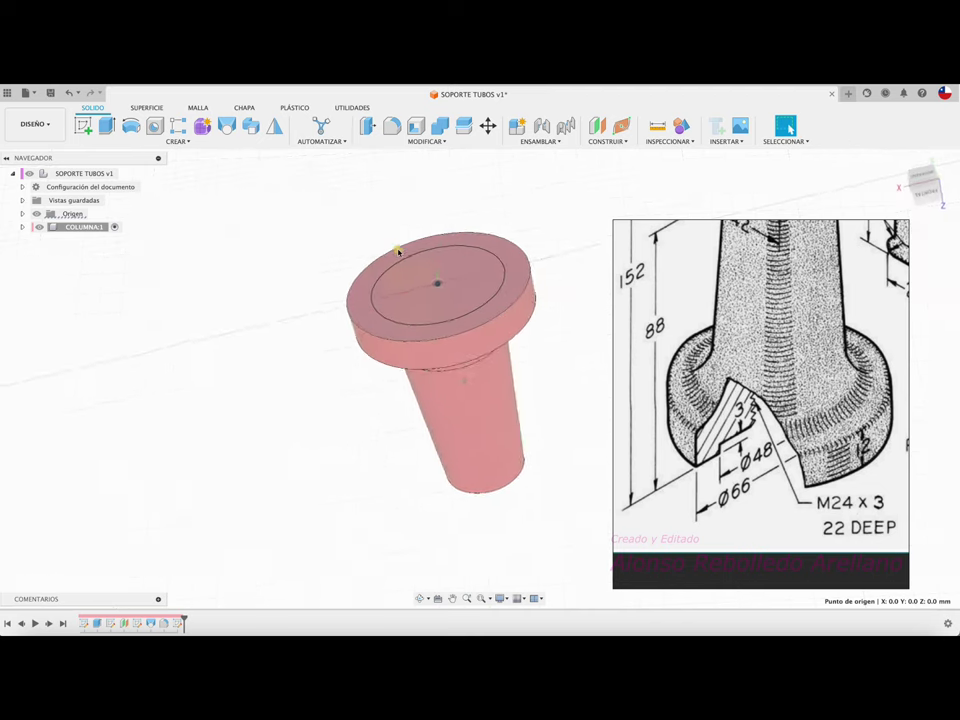
Extrude the 48 mm circle as a -3 mm cut to recess the column's flange, then stand the model upright.
{"action": "key", "text": "e"}
{"action": "left_click", "coordinate": [480, 262]}
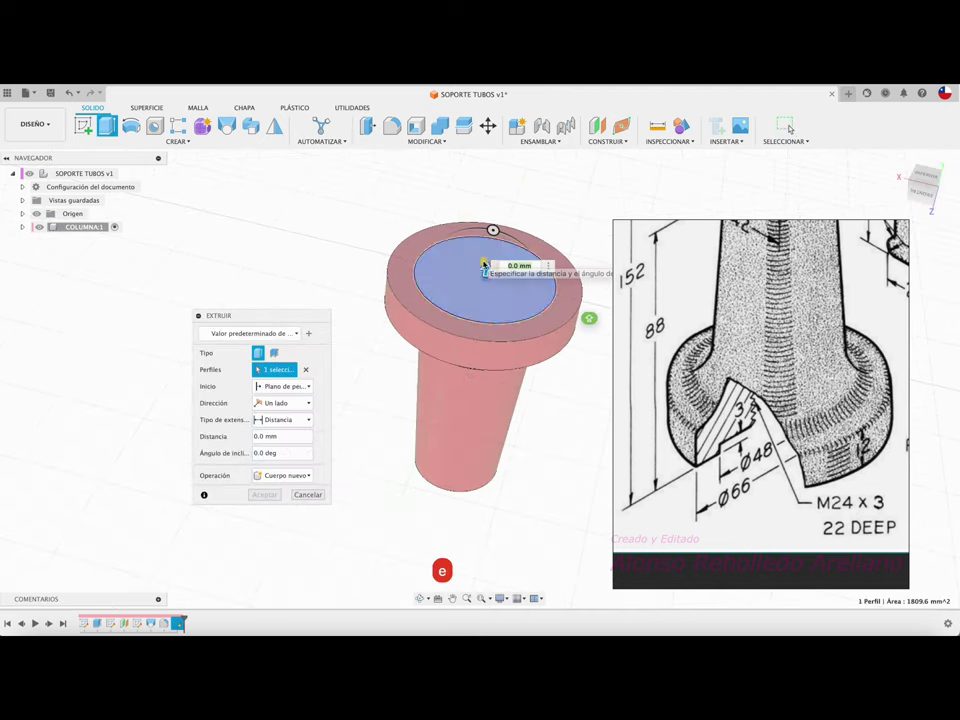
{"action": "left_click_drag", "start_coordinate": [492, 232], "coordinate": [465, 403]}
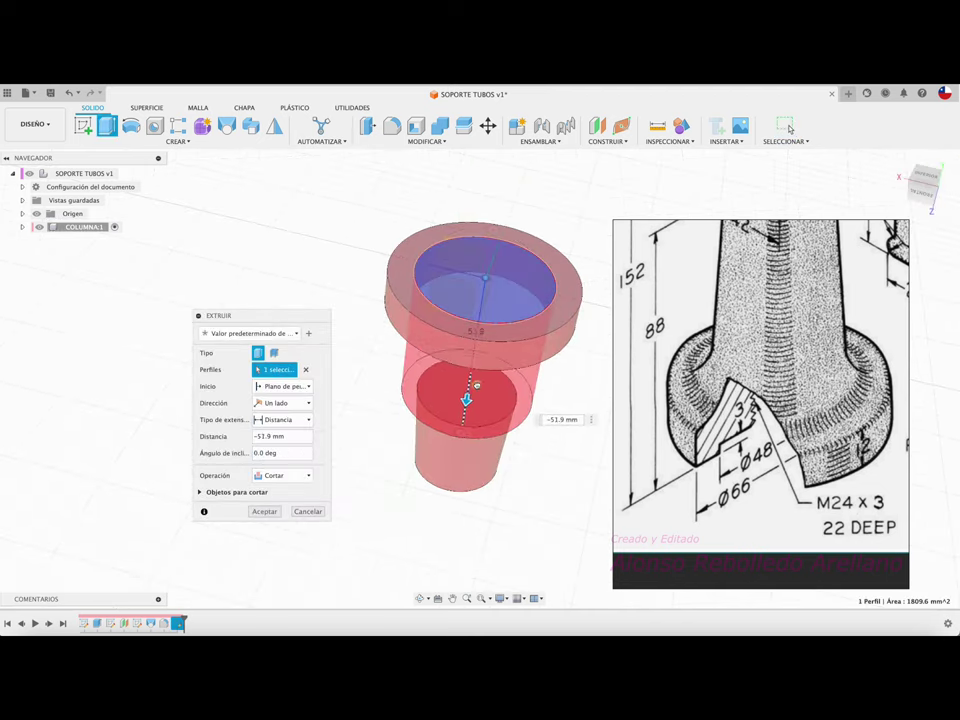
{"action": "left_click", "coordinate": [285, 438]}
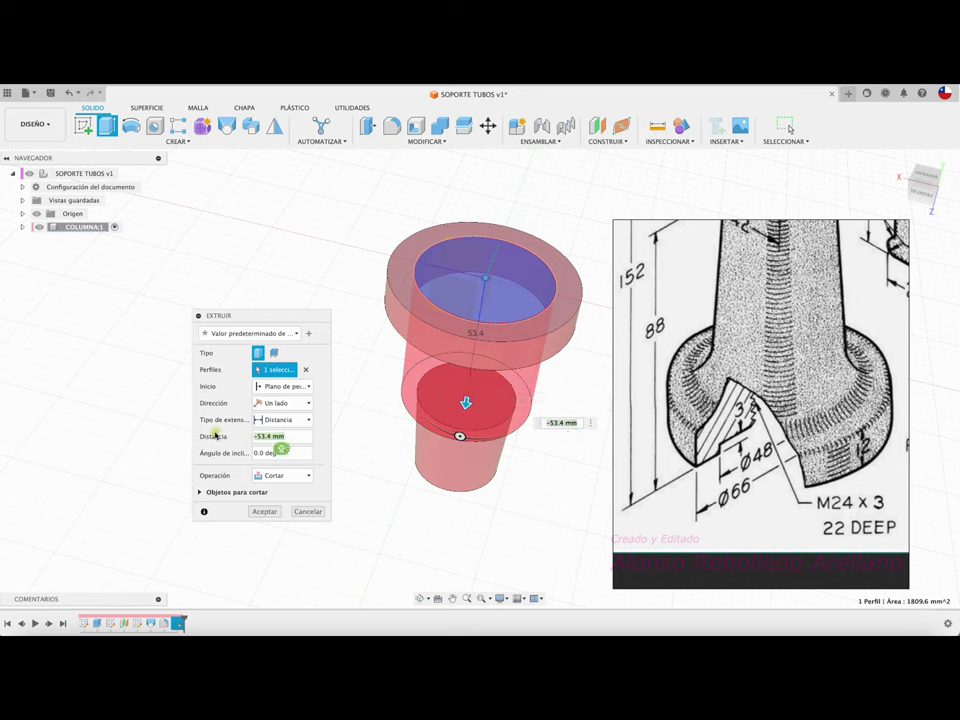
{"action": "type", "text": "-"}
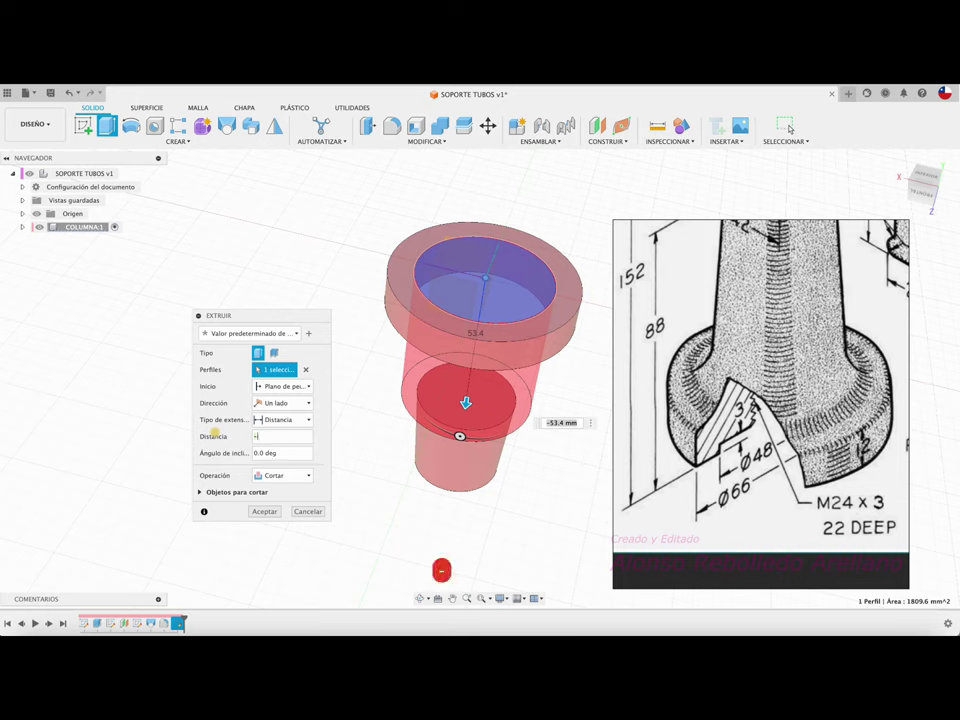
{"action": "type", "text": "3"}
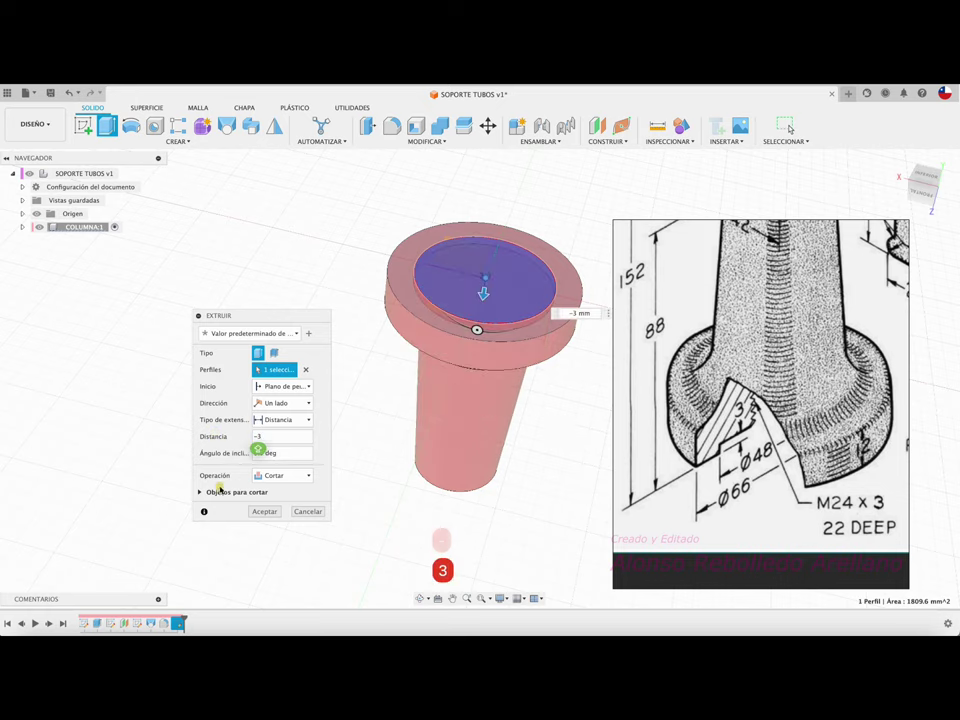
{"action": "left_click", "coordinate": [264, 511]}
{"action": "mouse_move", "coordinate": [475, 468]}
{"action": "middle_mouse_down", "text": "shift"}
{"action": "mouse_move", "coordinate": [587, 497]}
{"action": "mouse_move", "coordinate": [677, 493]}
{"action": "mouse_move", "coordinate": [808, 510]}
{"action": "mouse_move", "coordinate": [768, 425]}
{"action": "middle_mouse_up", "text": "shift"}
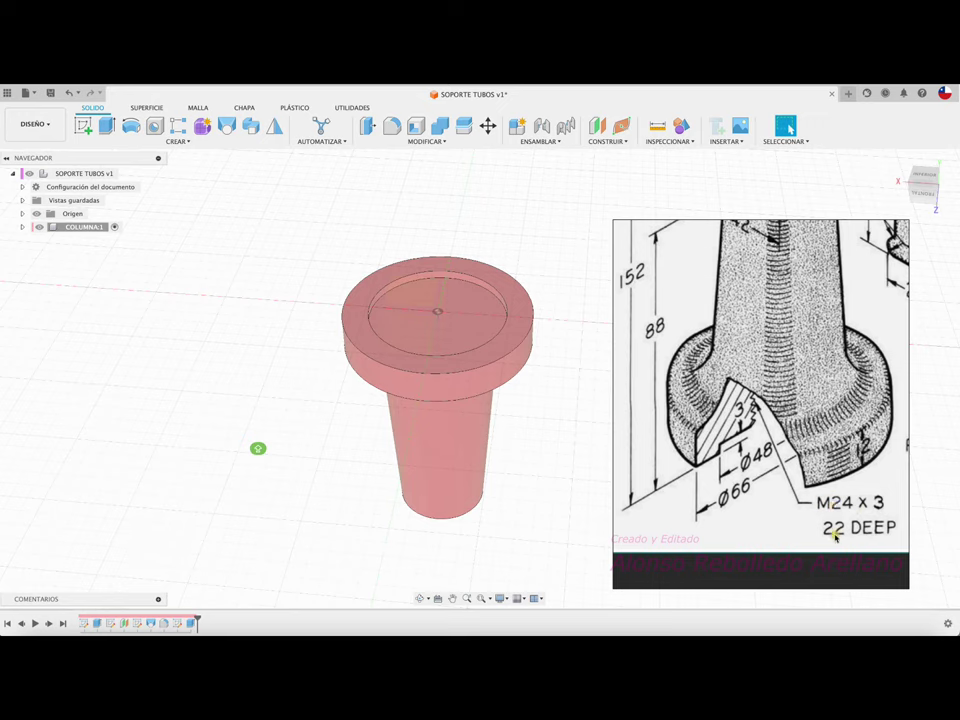
{"action": "left_click", "coordinate": [84, 126]}
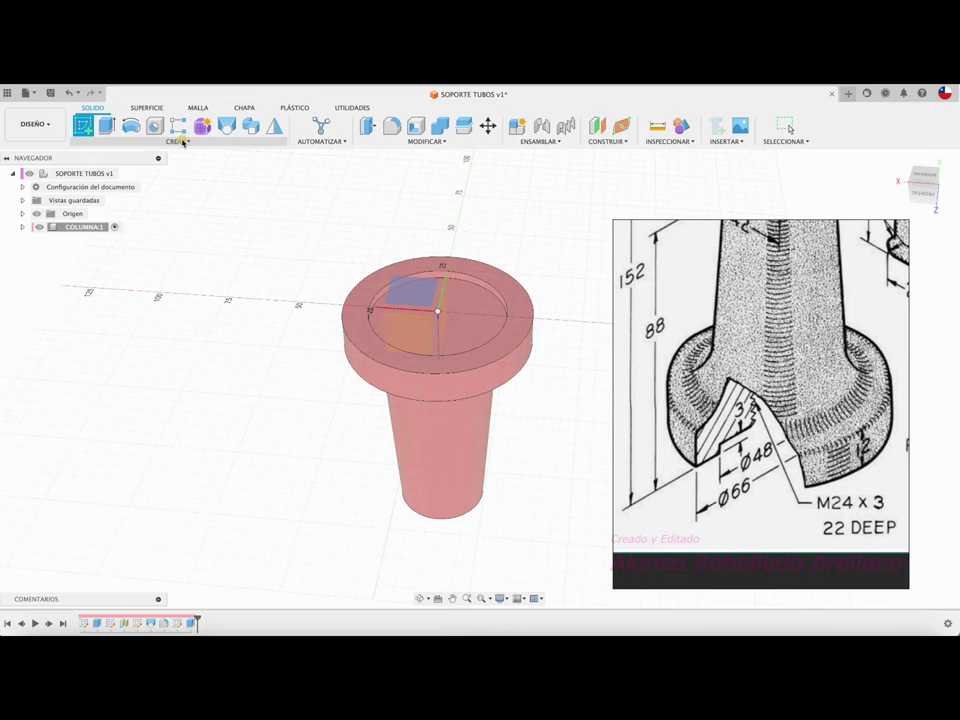
{"action": "left_click", "coordinate": [183, 142]}
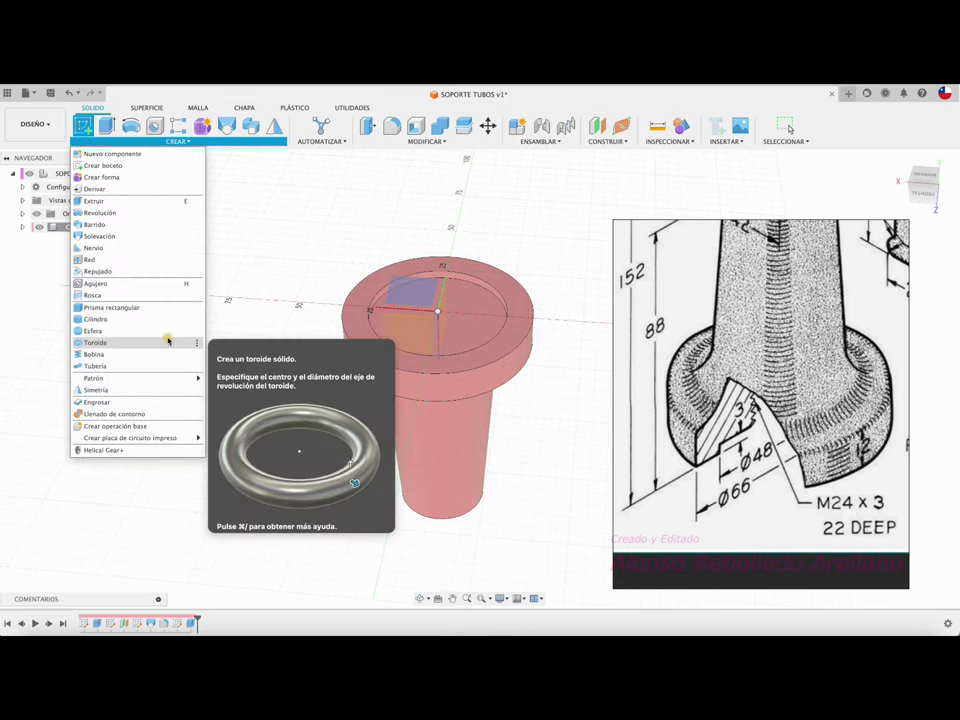
{"action": "left_click", "coordinate": [131, 284]}
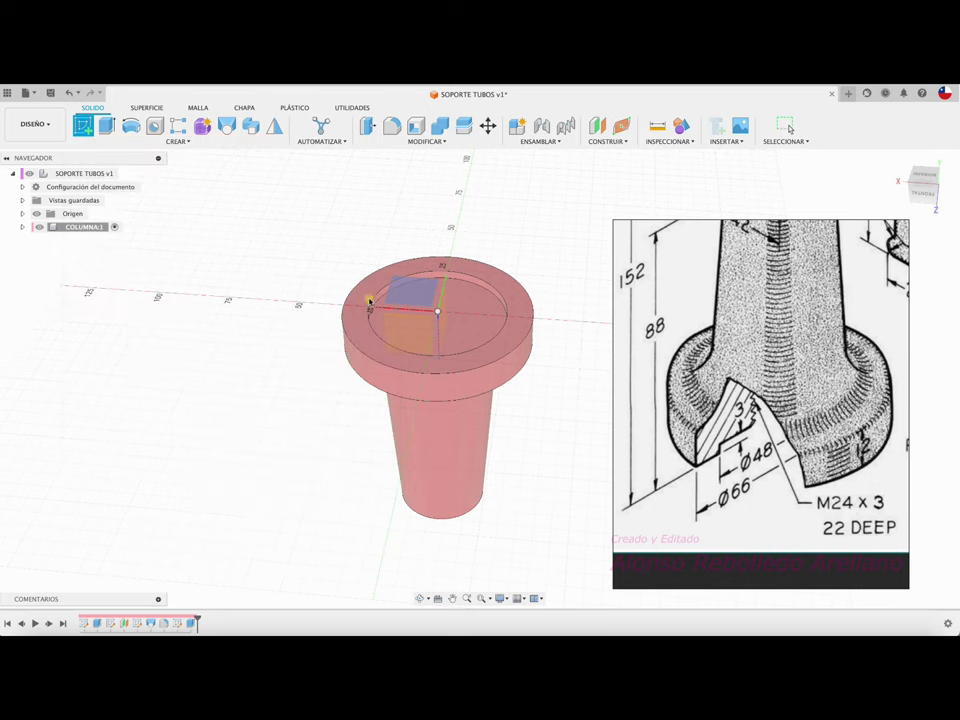
{"action": "left_click", "coordinate": [463, 309]}
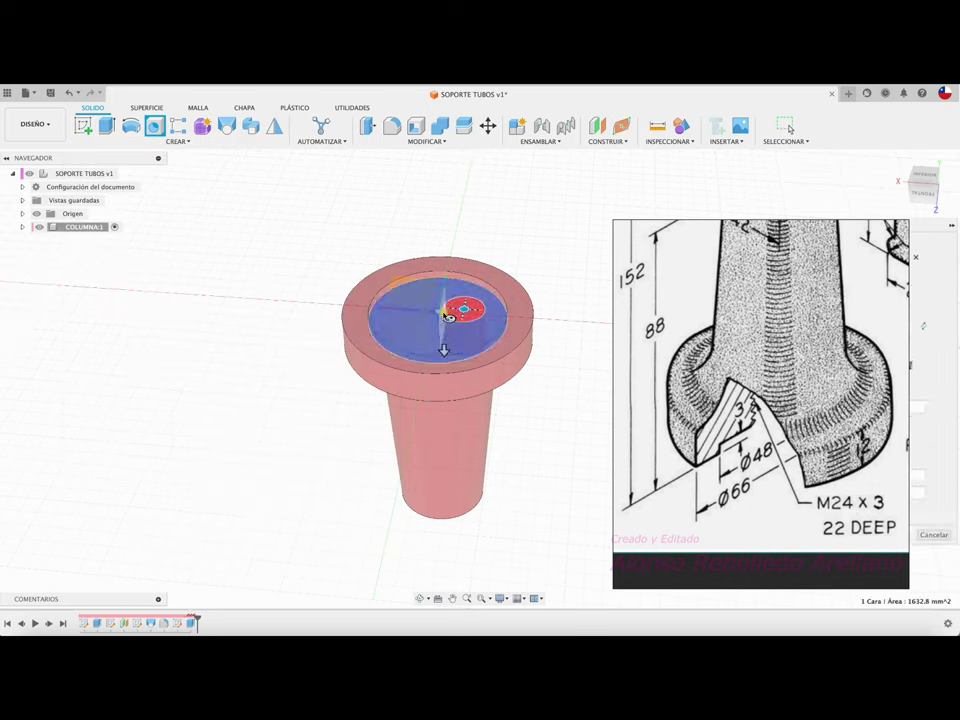
{"action": "left_click_drag", "start_coordinate": [463, 309], "coordinate": [437, 311]}
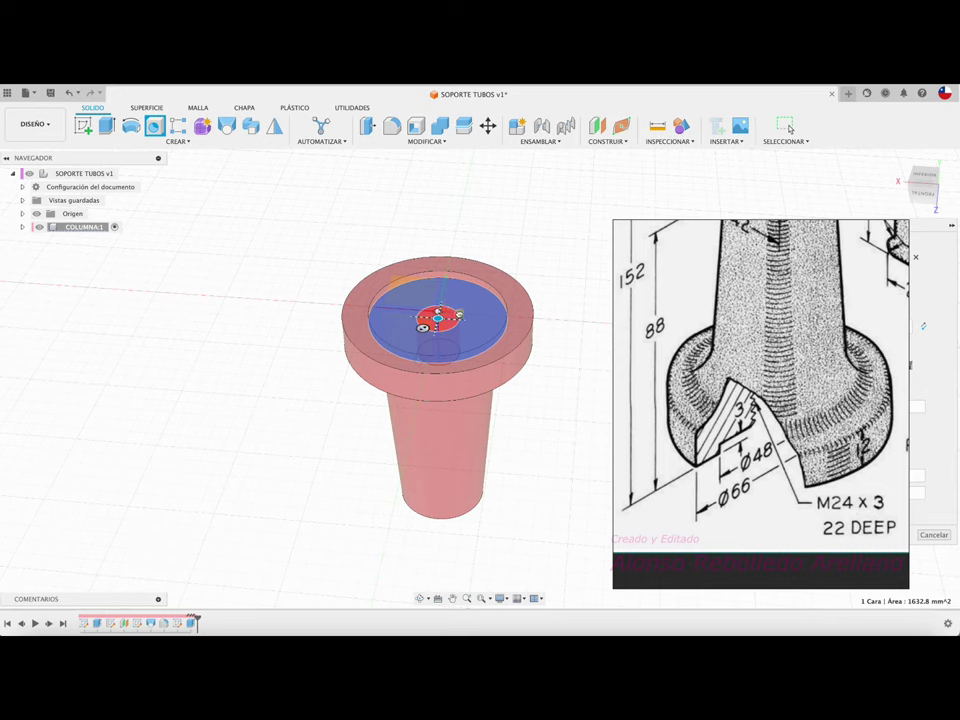
{"action": "left_click_drag", "start_coordinate": [422, 320], "coordinate": [448, 313]}
{"action": "key", "text": "Escape"}
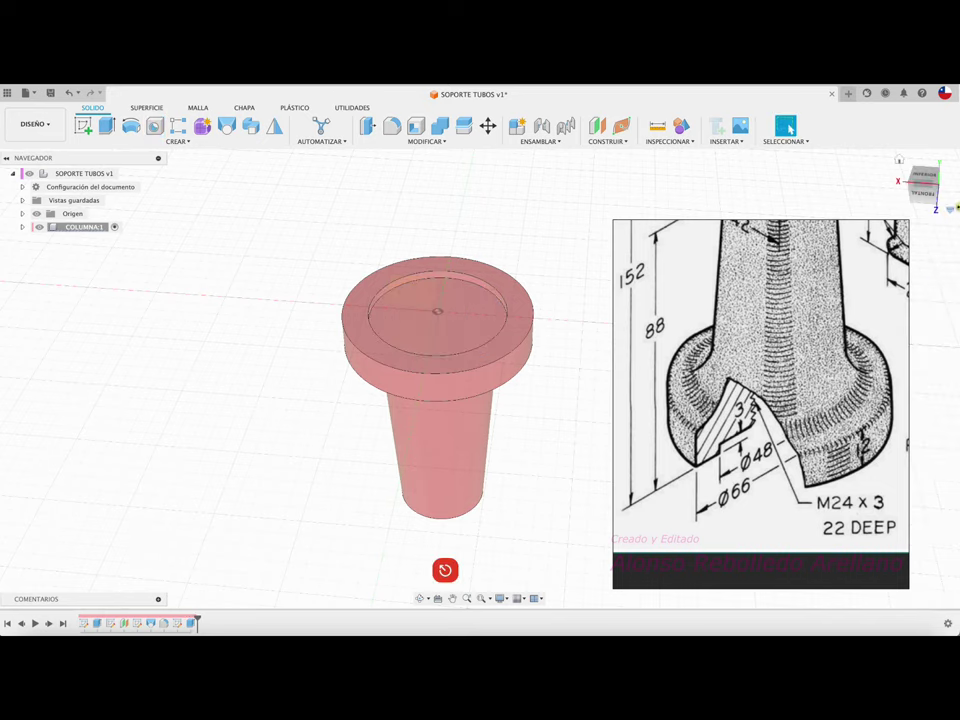
{"action": "left_click", "coordinate": [198, 143]}
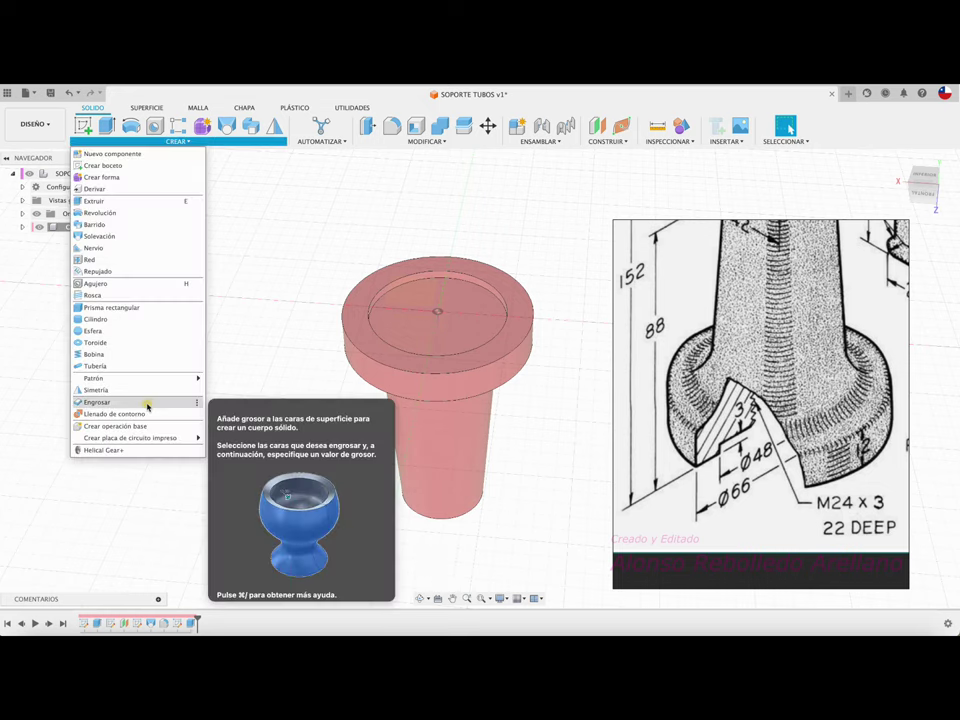
{"action": "left_click", "coordinate": [140, 286]}
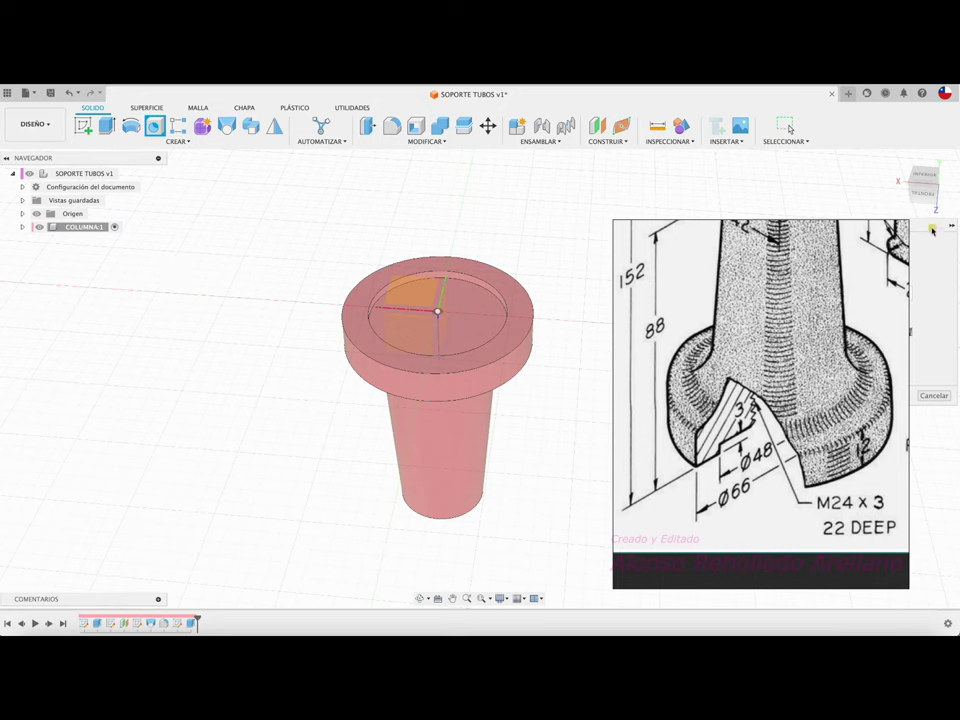
{"action": "left_click_drag", "start_coordinate": [612, 315], "coordinate": [285, 278]}
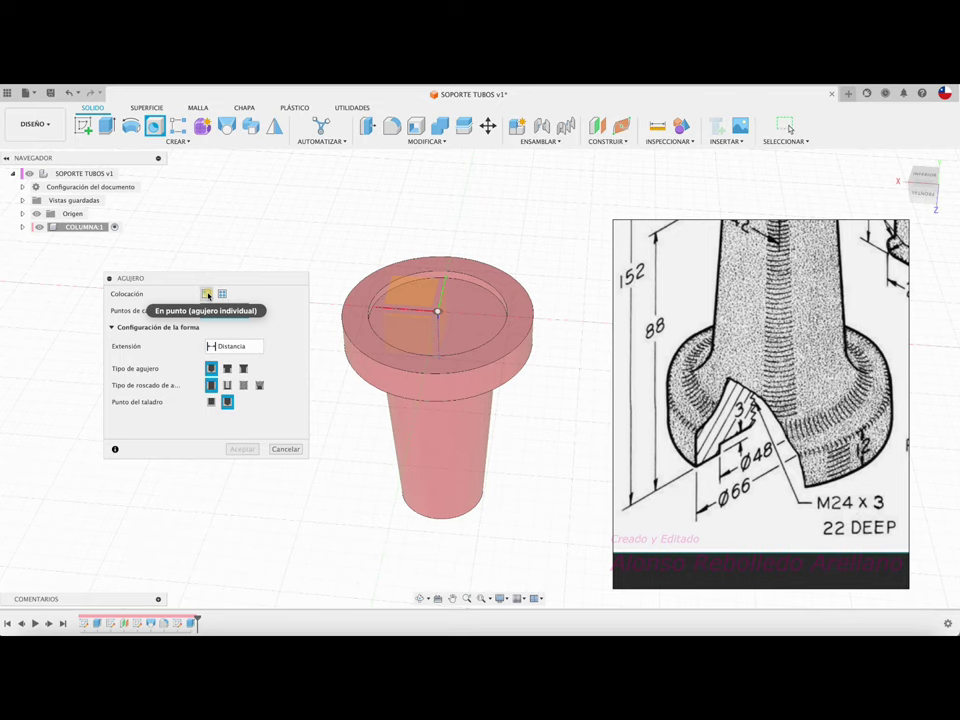
{"action": "left_click", "coordinate": [285, 449]}
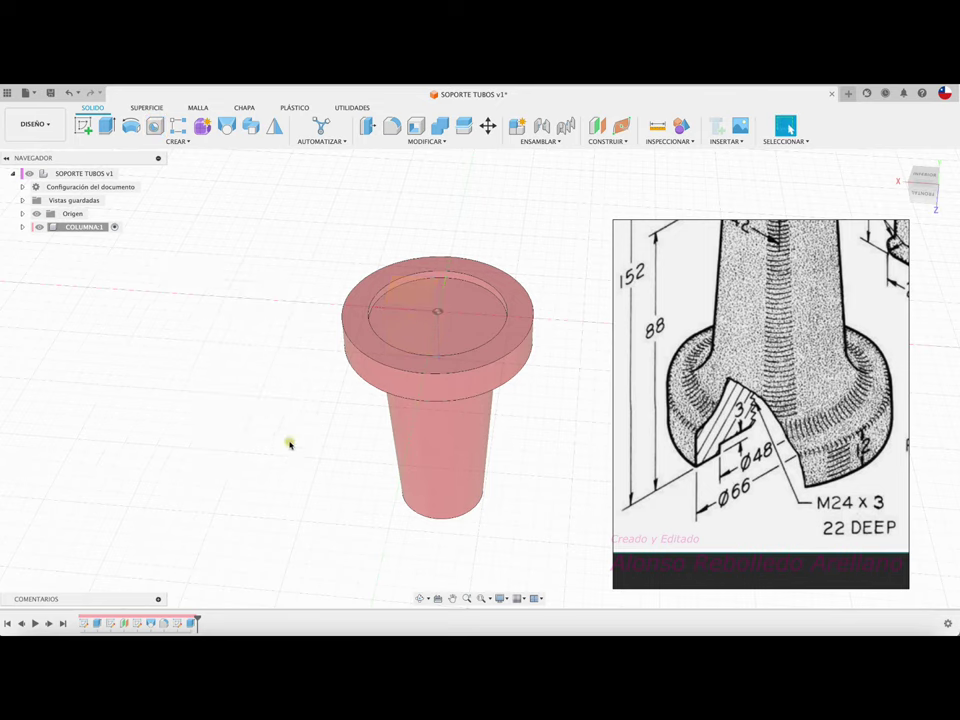
{"action": "left_click", "coordinate": [82, 124]}
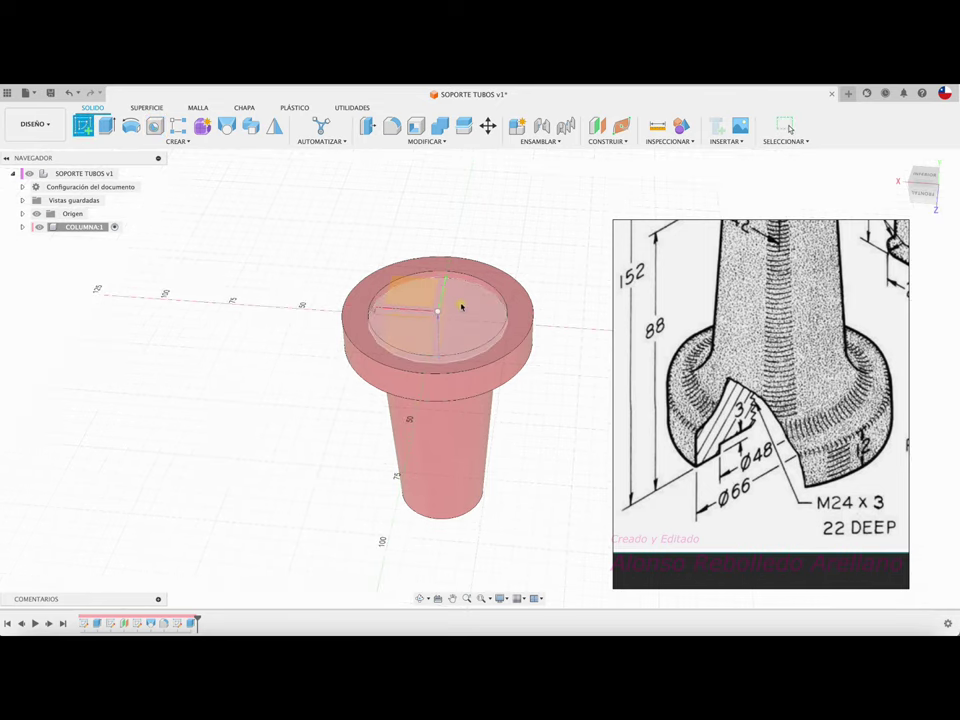
Sketch a point at the centre of the recessed top face and finish the sketch.
{"action": "left_click", "coordinate": [461, 306]}
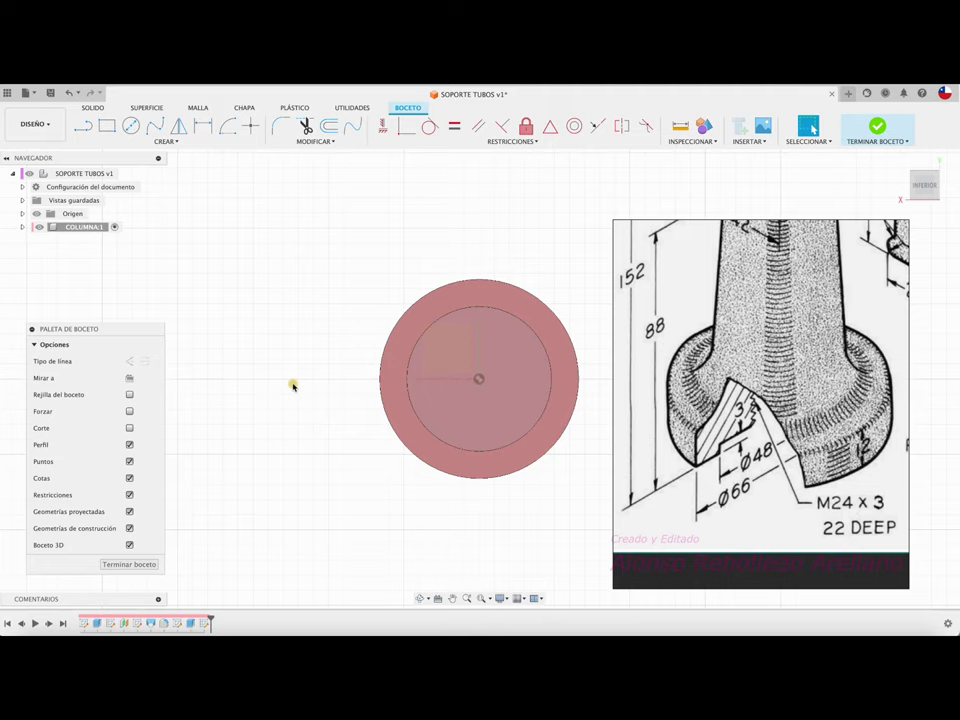
{"action": "left_click", "coordinate": [251, 125]}
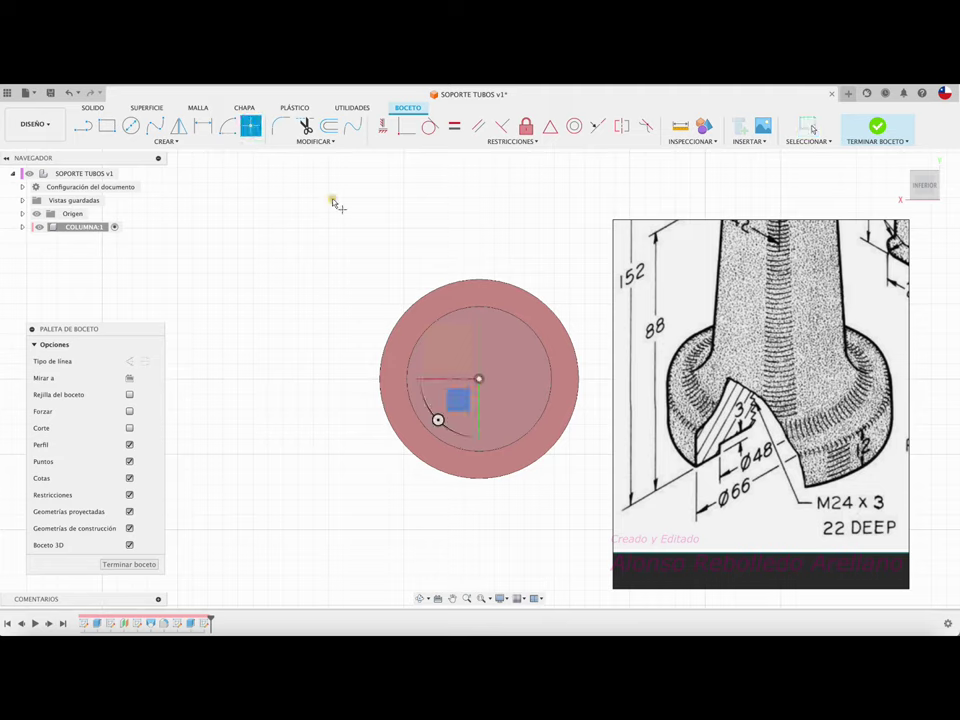
{"action": "left_click", "coordinate": [130, 564]}
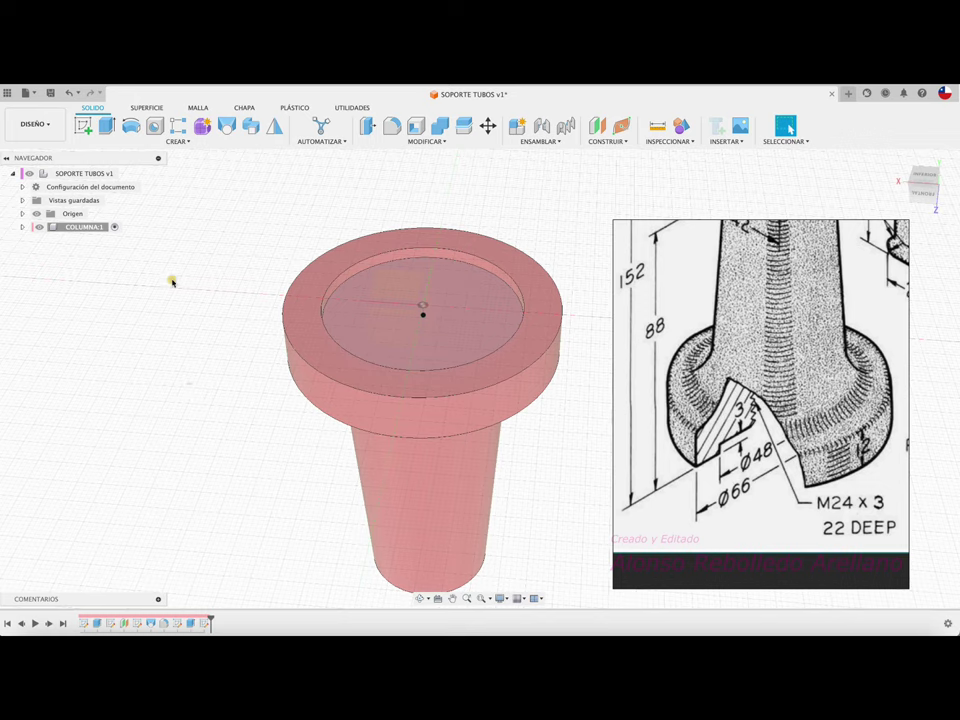
{"action": "left_click", "coordinate": [193, 142]}
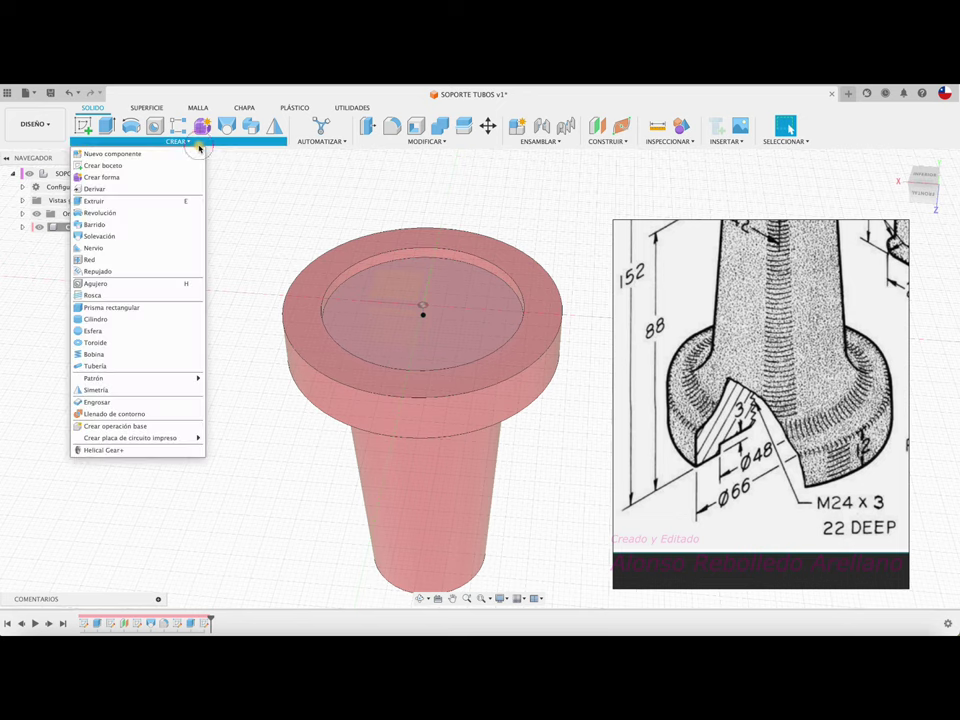
Place a single tapped hole snapped to the centre of the recessed top face.
{"action": "left_click", "coordinate": [124, 283]}
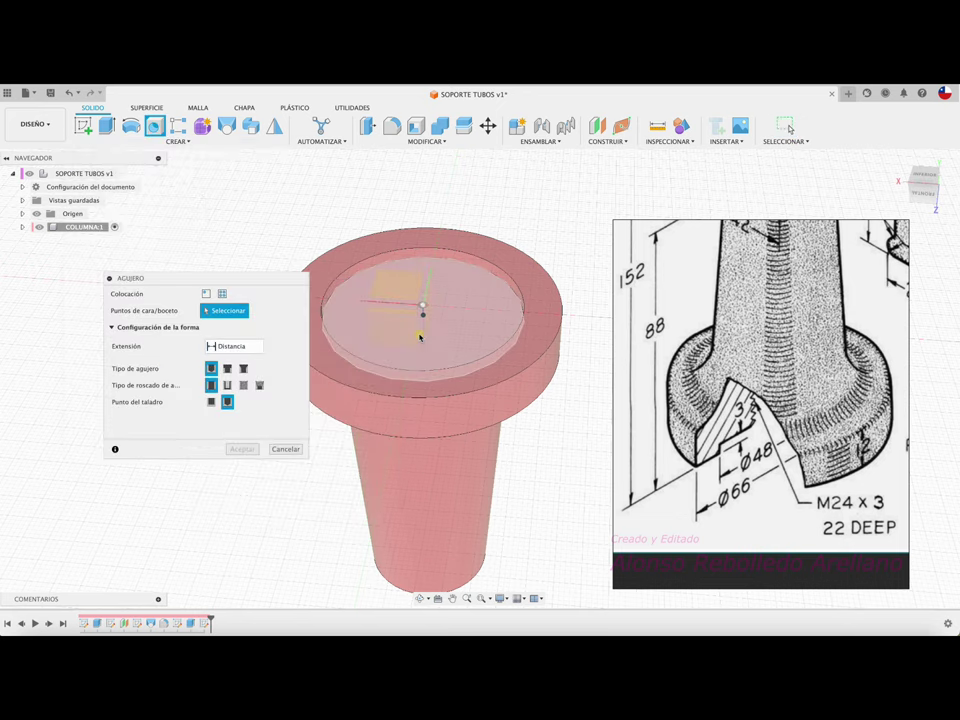
{"action": "left_click", "coordinate": [206, 293]}
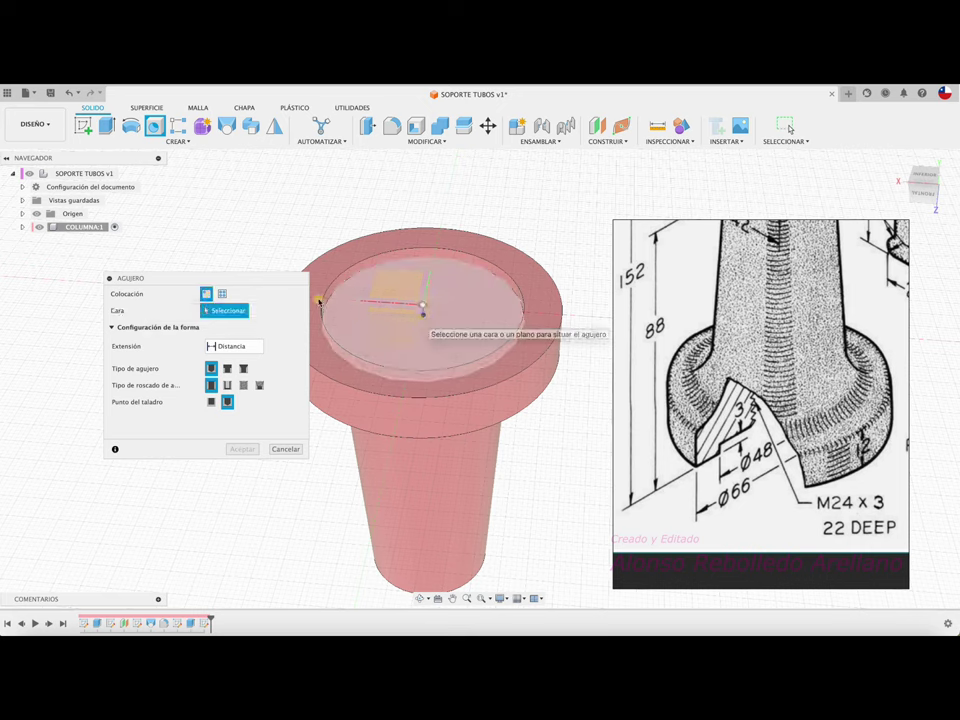
{"action": "left_click", "coordinate": [206, 294]}
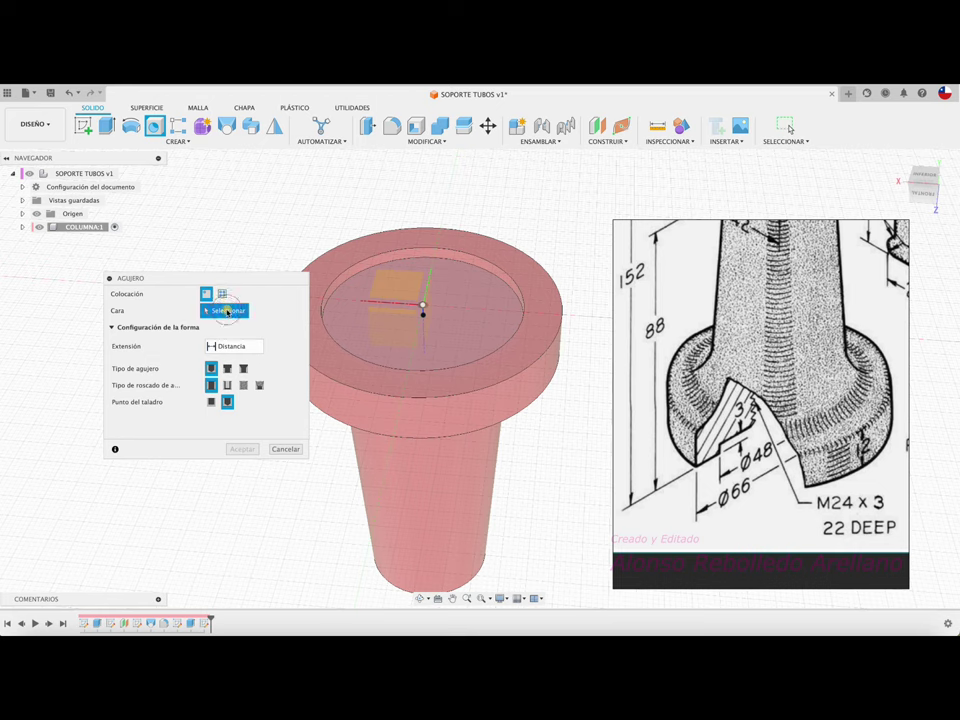
{"action": "left_click", "coordinate": [415, 343]}
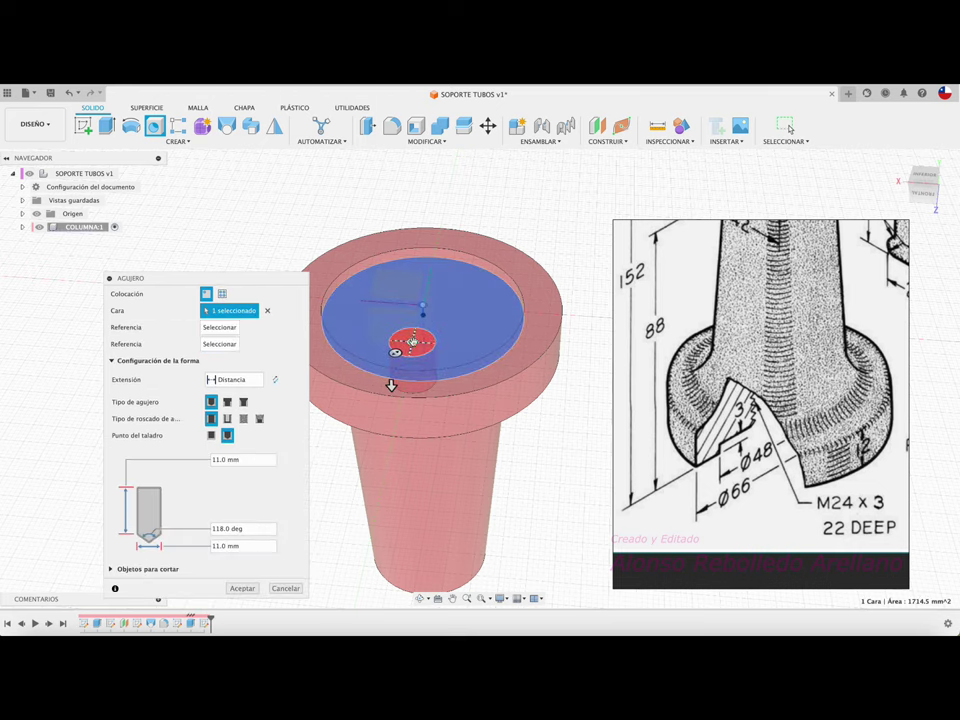
{"action": "left_click_drag", "start_coordinate": [412, 343], "coordinate": [423, 315]}
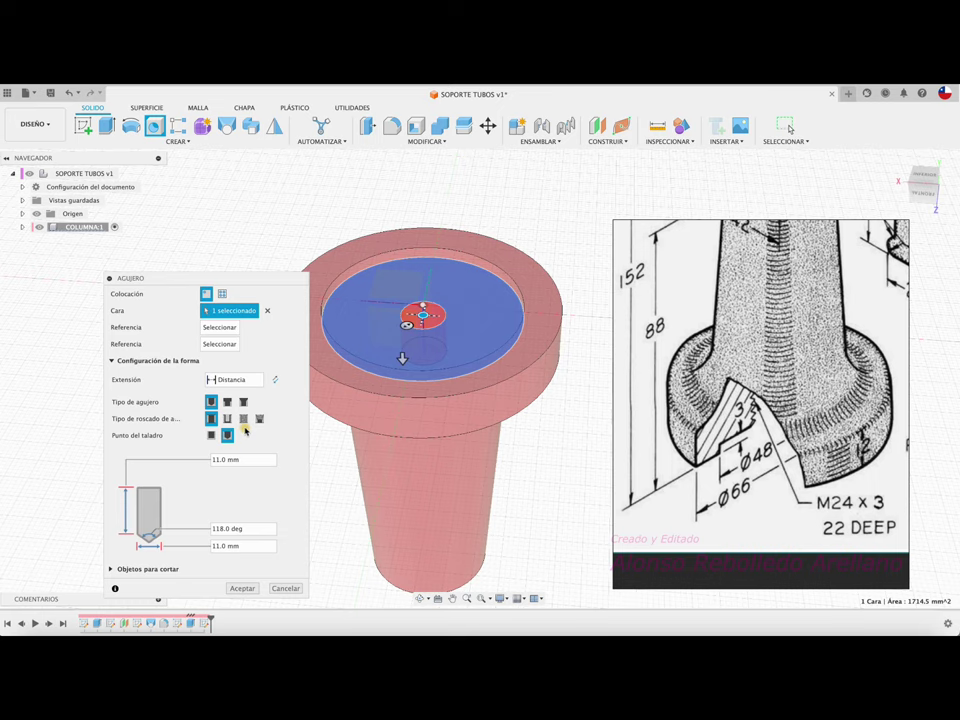
{"action": "left_click", "coordinate": [243, 418]}
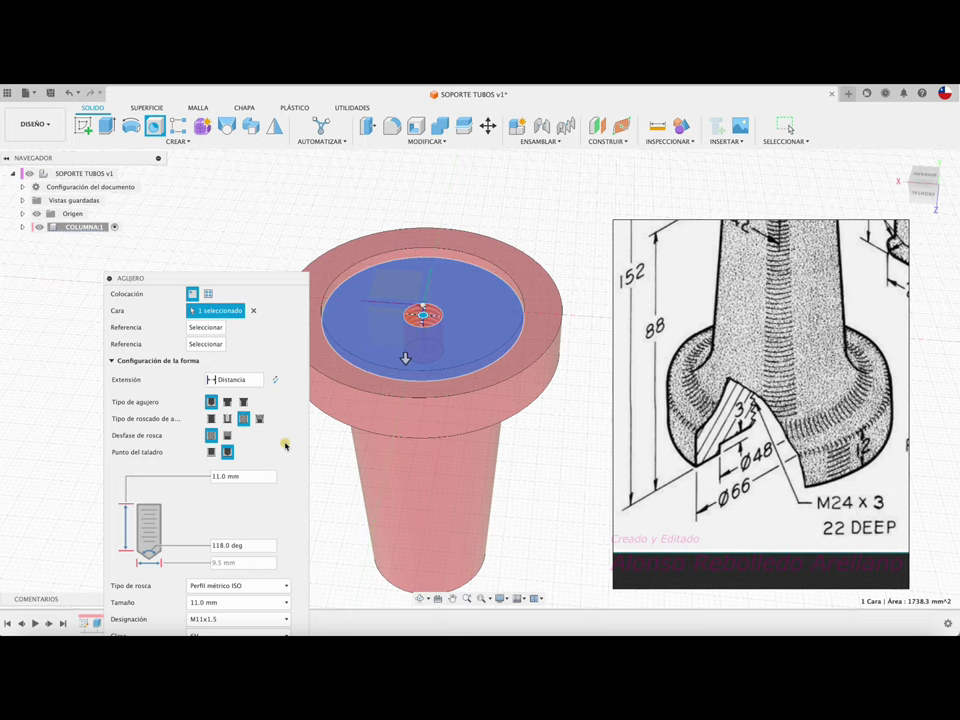
Make the hole 22 mm deep with a modelled 24 mm ISO metric thread and confirm it.
{"action": "mouse_move", "coordinate": [243, 476]}
{"action": "left_click", "coordinate": [253, 475]}
{"action": "type", "text": "22"}
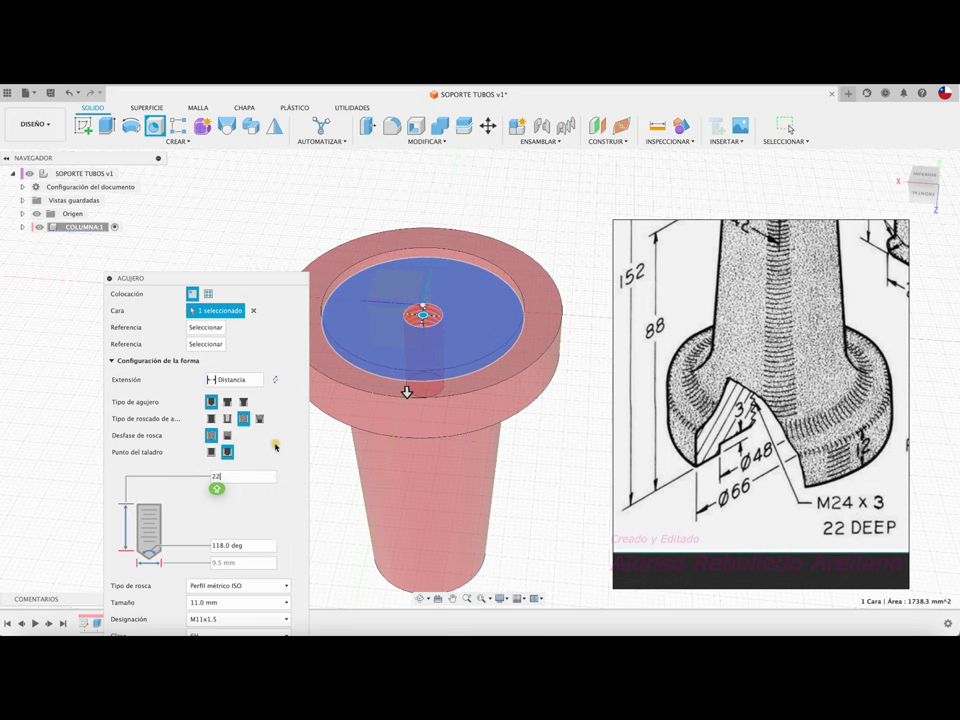
{"action": "left_click_drag", "start_coordinate": [257, 279], "coordinate": [253, 149]}
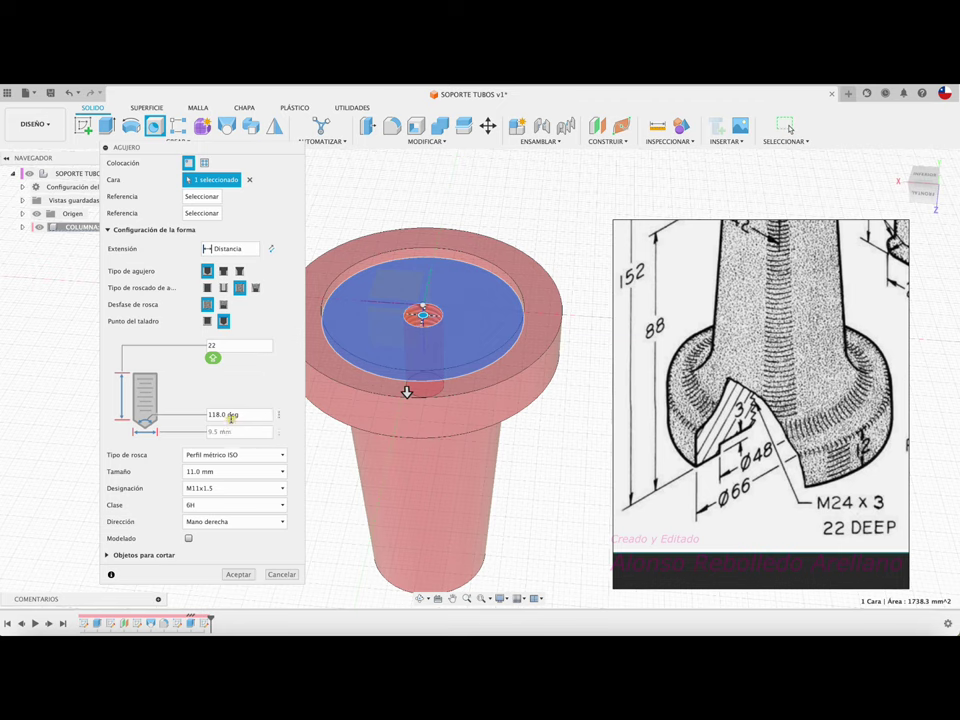
{"action": "left_click", "coordinate": [220, 471]}
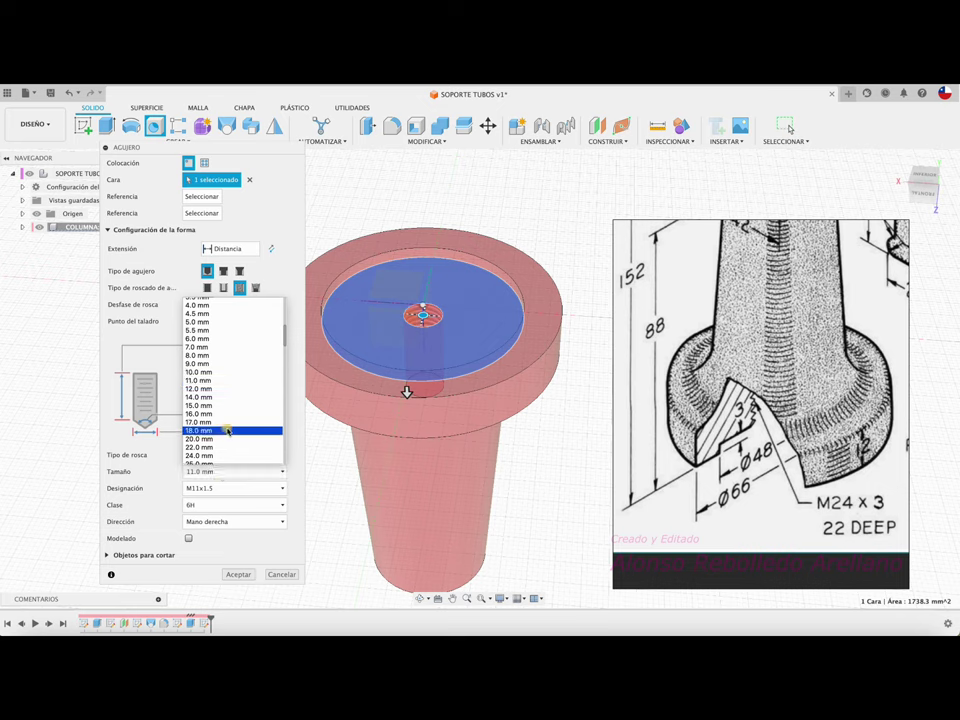
{"action": "left_click", "coordinate": [214, 455]}
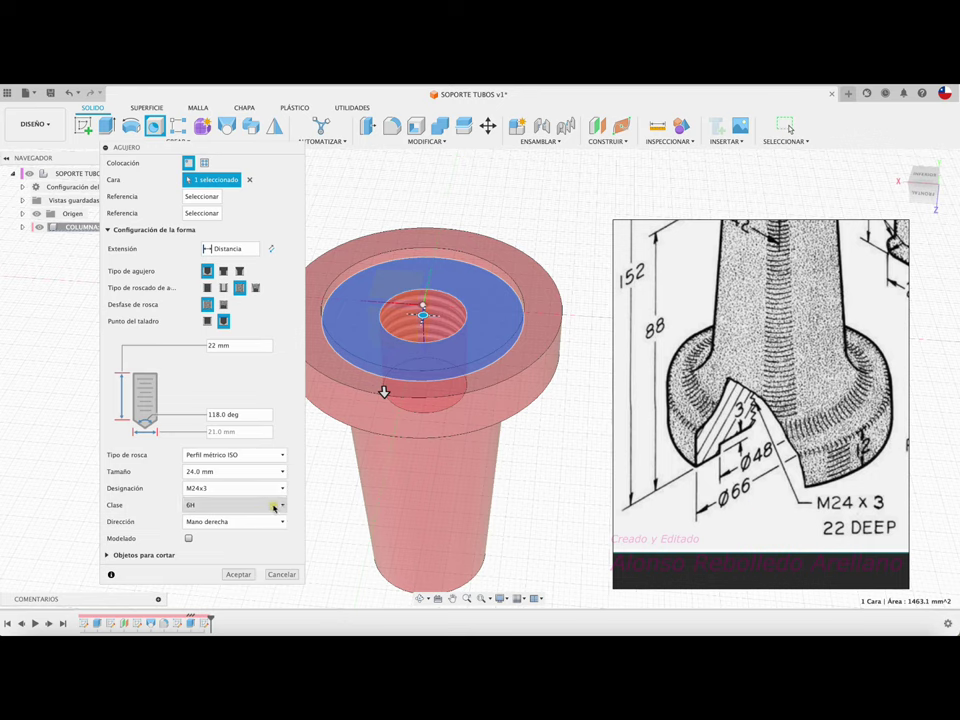
{"action": "left_click", "coordinate": [189, 539]}
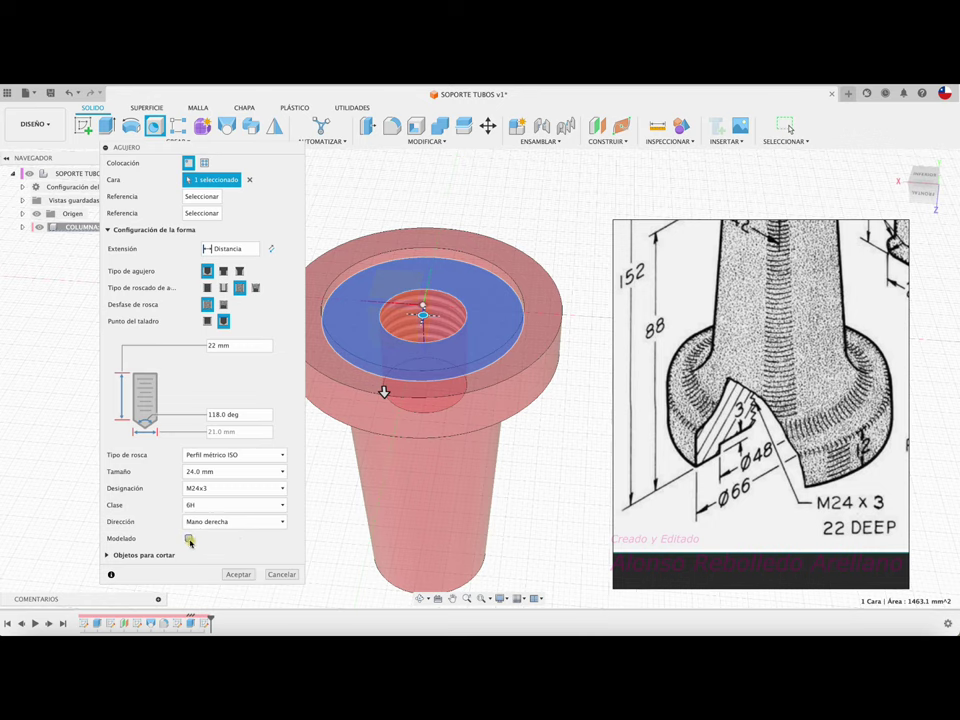
{"action": "left_click", "coordinate": [189, 539]}
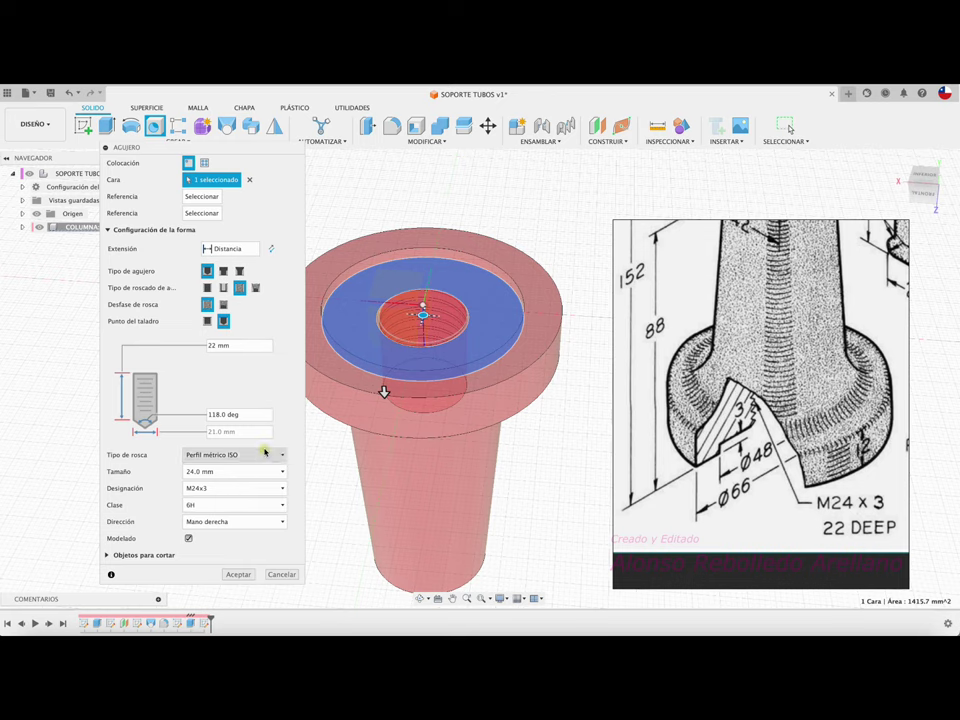
{"action": "left_click", "coordinate": [271, 455]}
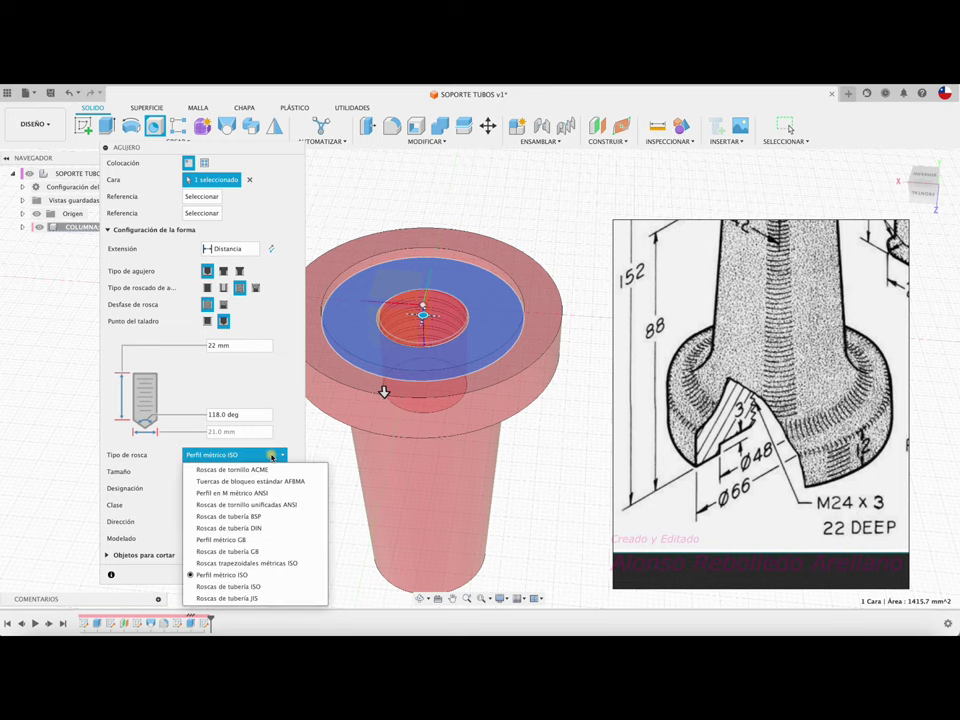
{"action": "left_click", "coordinate": [271, 455]}
{"action": "left_click", "coordinate": [247, 577]}
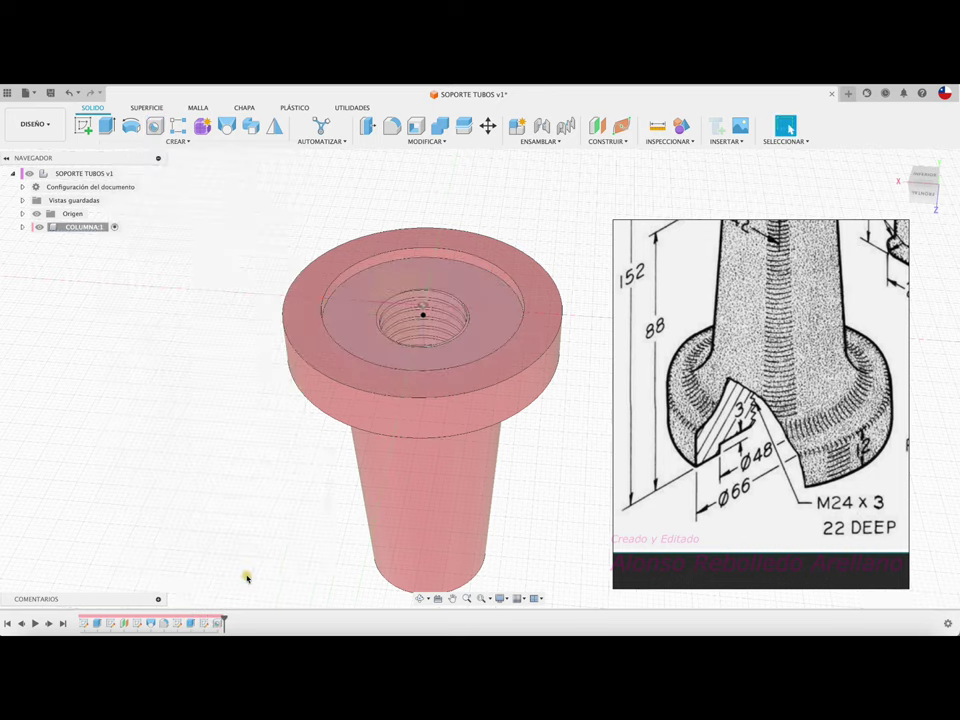
Zoom out and start a new sketch on the flat top face of COLUMNA's tapered shaft.
{"action": "scroll", "coordinate": [254, 449], "scroll_direction": "down", "scroll_amount": 5, "text": "shift"}
{"action": "scroll", "coordinate": [254, 449], "scroll_direction": "down", "scroll_amount": 5, "text": "shift"}
{"action": "scroll", "coordinate": [254, 449], "scroll_direction": "down", "scroll_amount": 5, "text": "shift"}
{"action": "scroll", "coordinate": [254, 449], "scroll_direction": "down", "scroll_amount": 5, "text": "shift"}
{"action": "scroll", "coordinate": [254, 449], "scroll_direction": "down", "scroll_amount": 5, "text": "shift"}
{"action": "scroll", "coordinate": [254, 449], "scroll_direction": "down", "scroll_amount": 5, "text": "shift"}
{"action": "scroll", "coordinate": [254, 449], "scroll_direction": "down", "scroll_amount": 5, "text": "shift"}
{"action": "scroll", "coordinate": [254, 449], "scroll_direction": "down", "scroll_amount": 5, "text": "shift"}
{"action": "scroll", "coordinate": [254, 449], "scroll_direction": "down", "scroll_amount": 5, "text": "shift"}
{"action": "scroll", "coordinate": [254, 449], "scroll_direction": "down", "scroll_amount": 5, "text": "shift"}
{"action": "scroll", "coordinate": [254, 449], "scroll_direction": "down", "scroll_amount": 5, "text": "shift"}
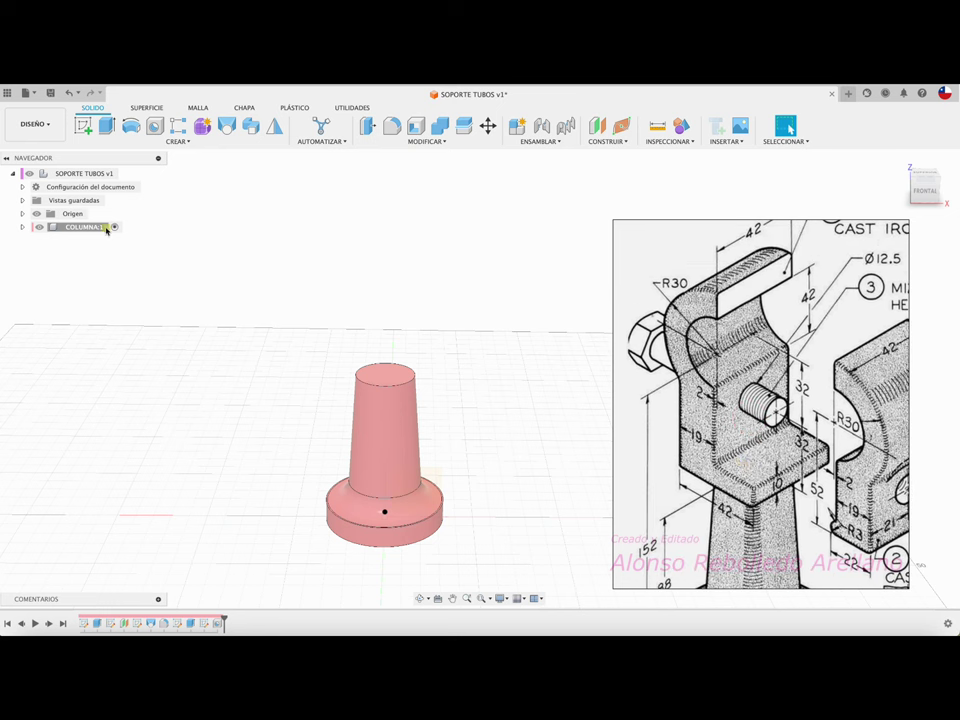
{"action": "left_click", "coordinate": [83, 125]}
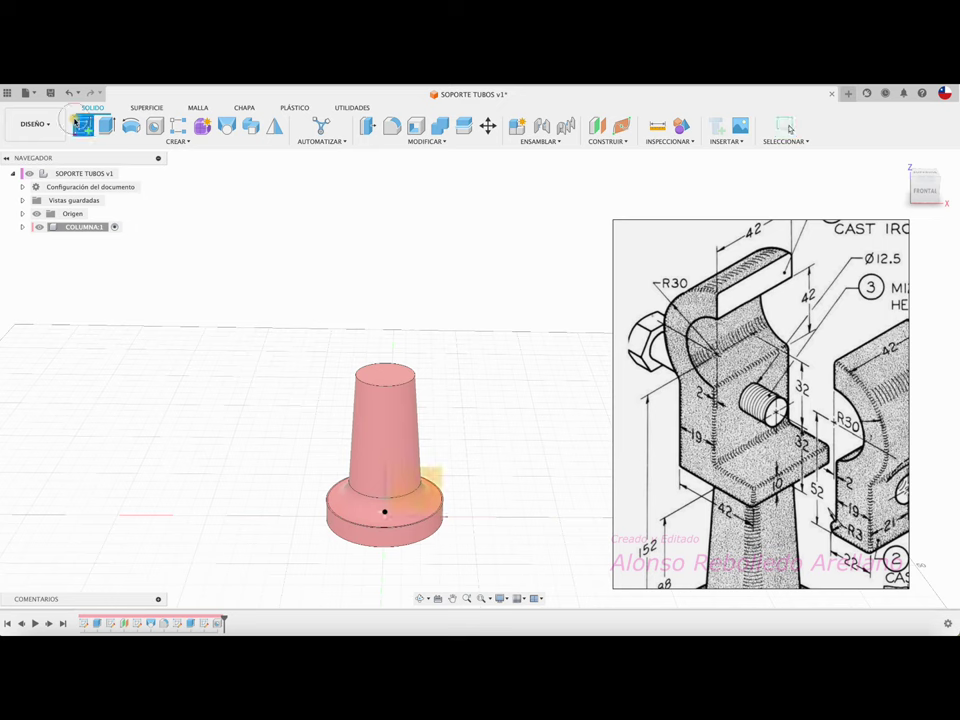
{"action": "left_click", "coordinate": [396, 383]}
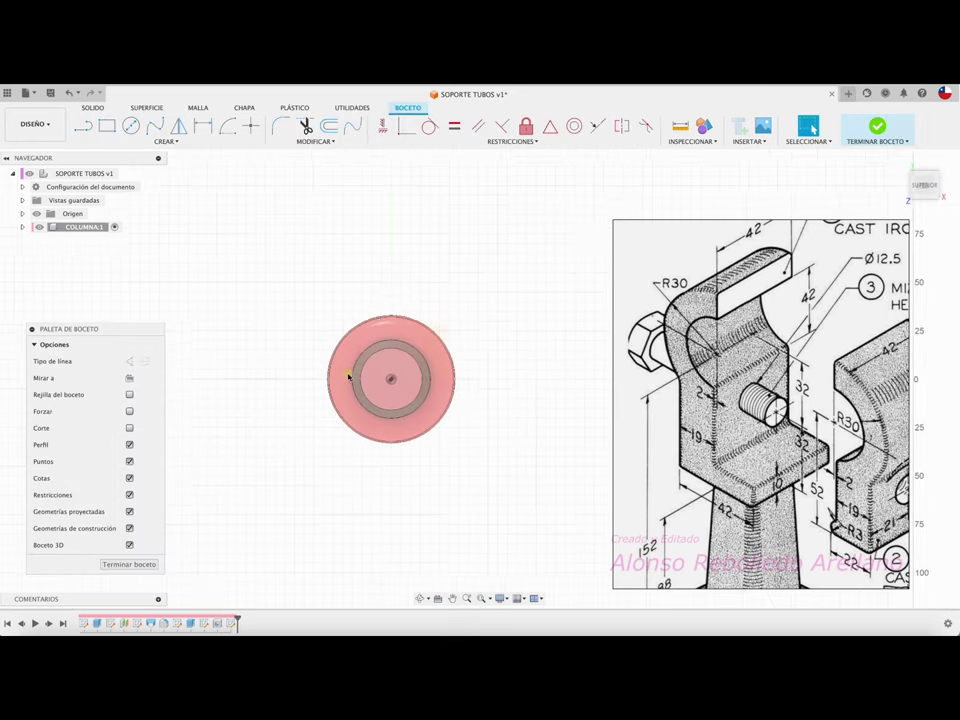
Draw a centre rectangle around the top circle and dimension its width 42 mm.
{"action": "left_click", "coordinate": [172, 141]}
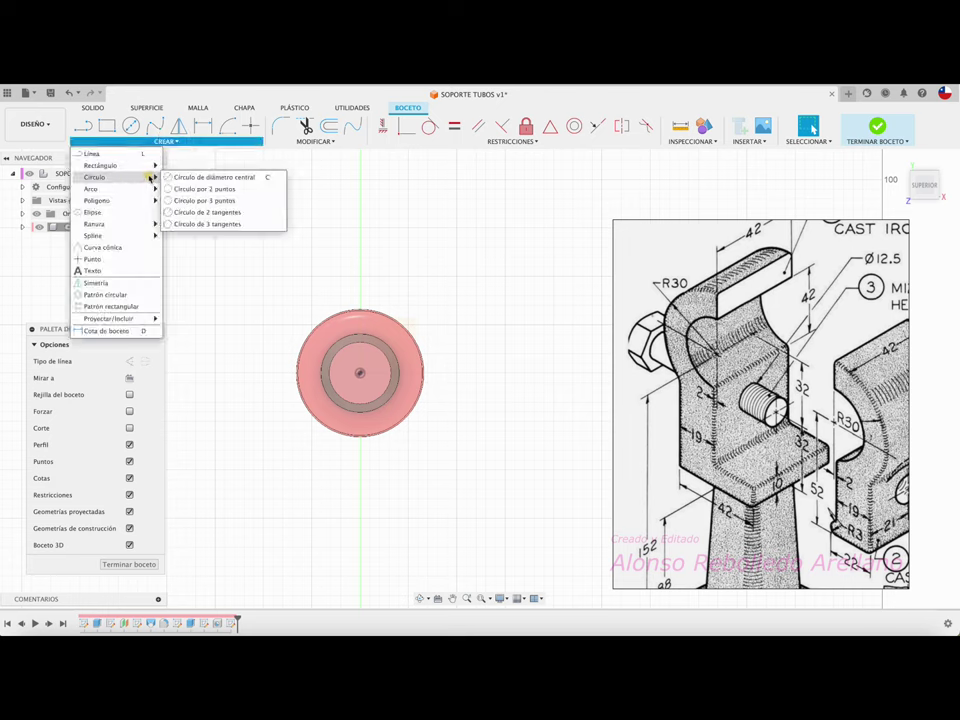
{"action": "mouse_move", "coordinate": [101, 165]}
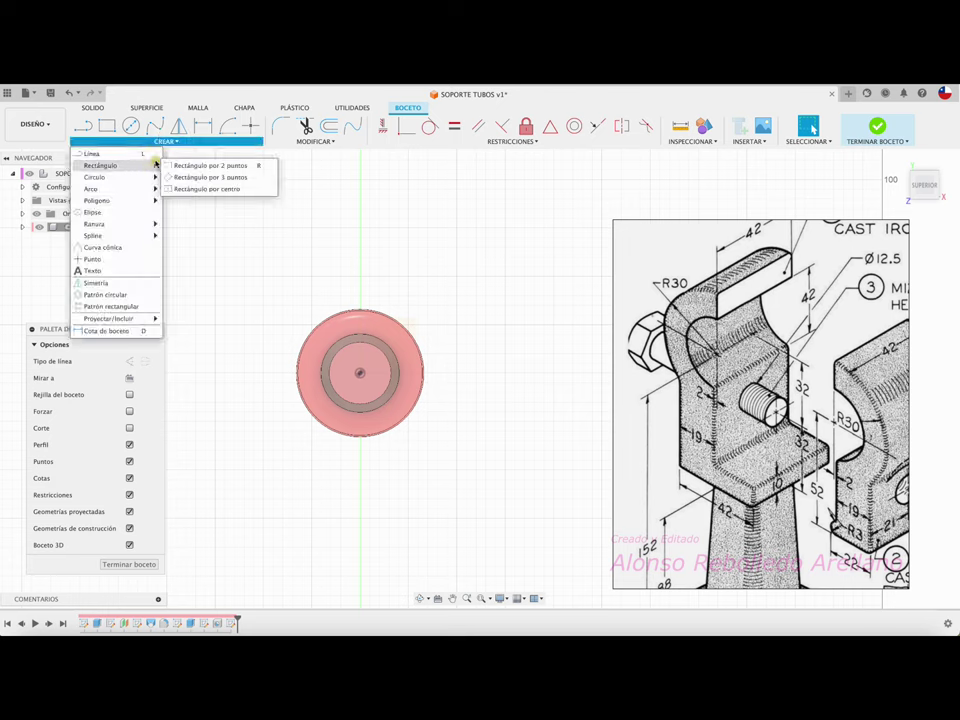
{"action": "left_click", "coordinate": [193, 189]}
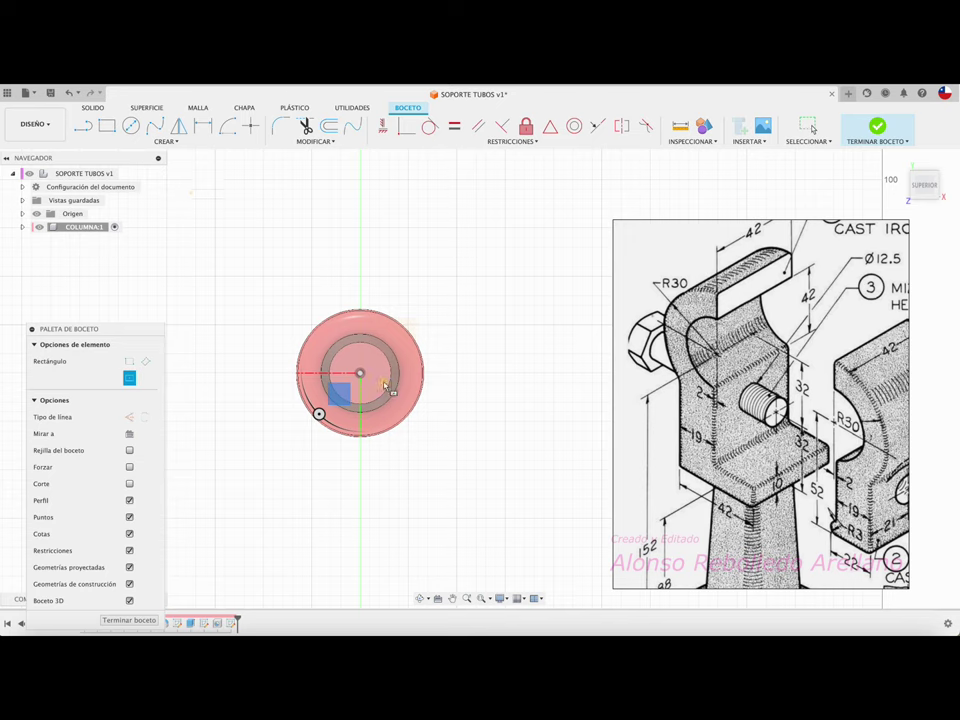
{"action": "left_click", "coordinate": [361, 376]}
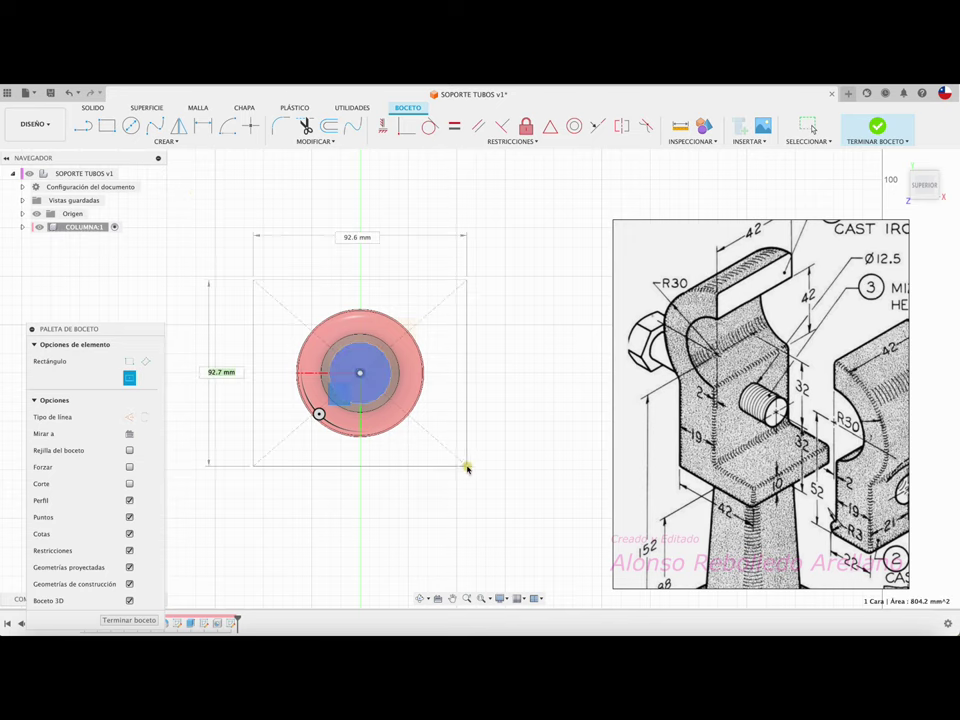
{"action": "left_click", "coordinate": [467, 466]}
{"action": "key", "text": "Escape"}
{"action": "key", "text": "d"}
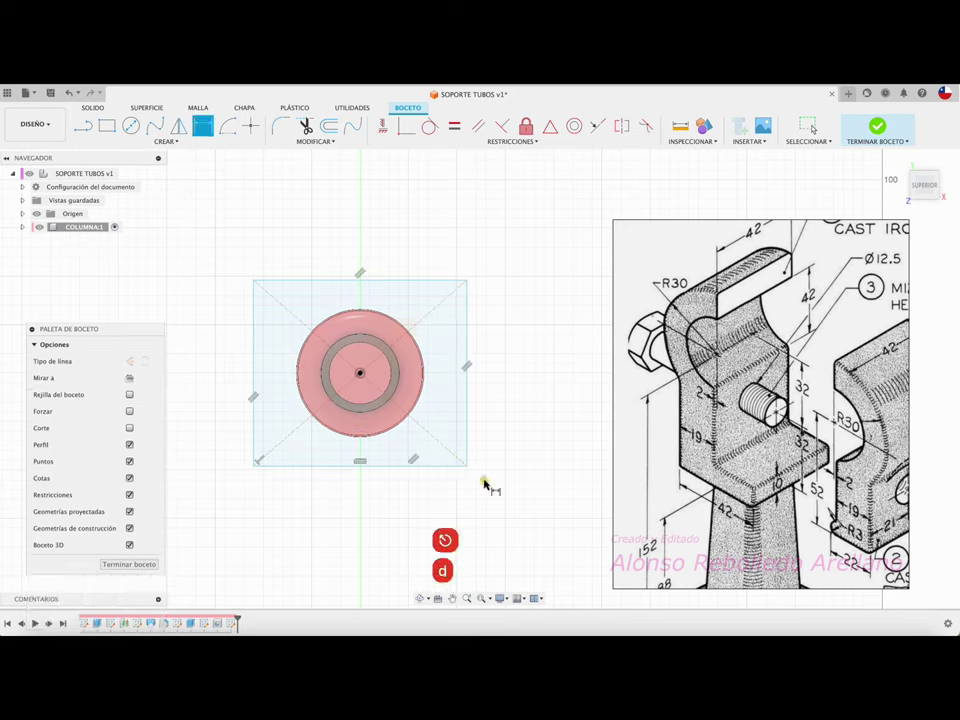
{"action": "left_click", "coordinate": [416, 464]}
{"action": "left_click", "coordinate": [365, 506]}
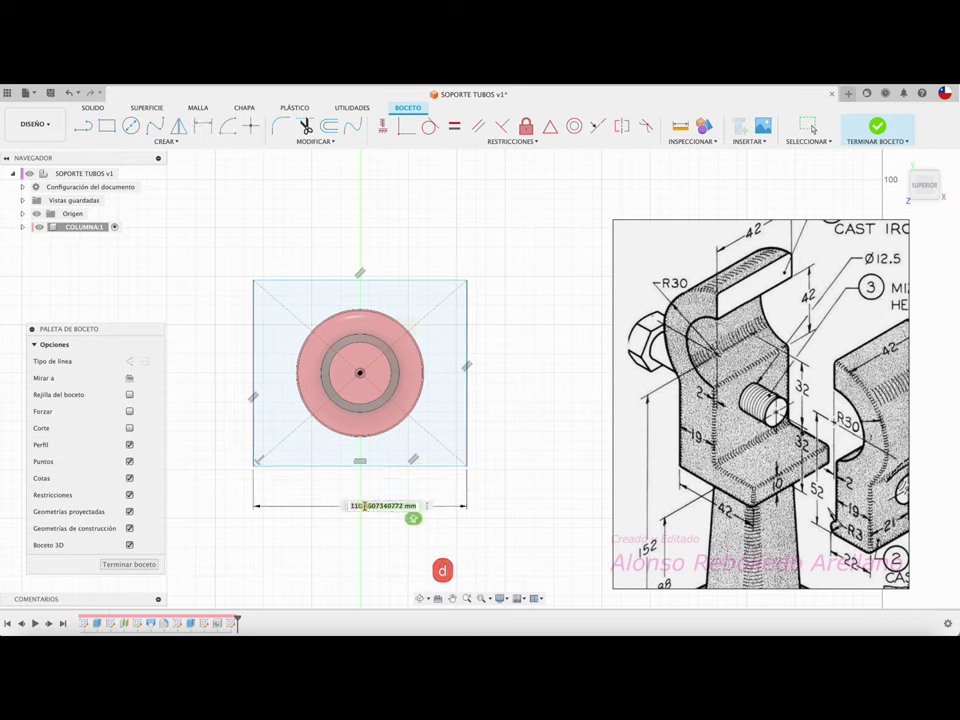
{"action": "type", "text": "42"}
{"action": "key", "text": "Return"}
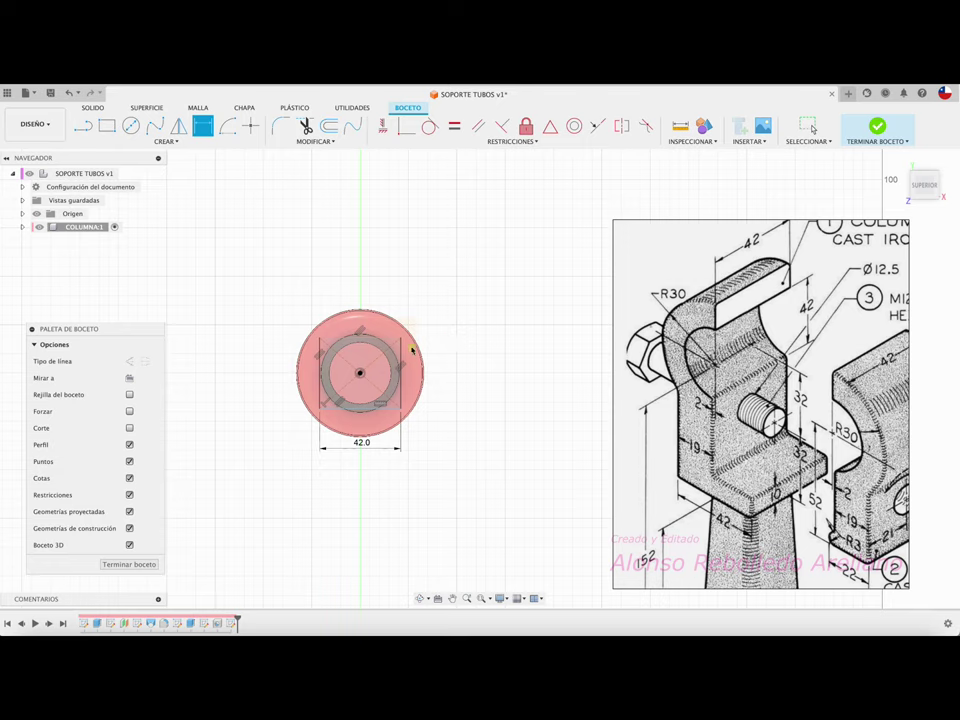
Link the square's height to its width dimension, trying 50 mm before undoing it.
{"action": "key", "text": "d"}
{"action": "key", "text": "Escape"}
{"action": "key", "text": "d"}
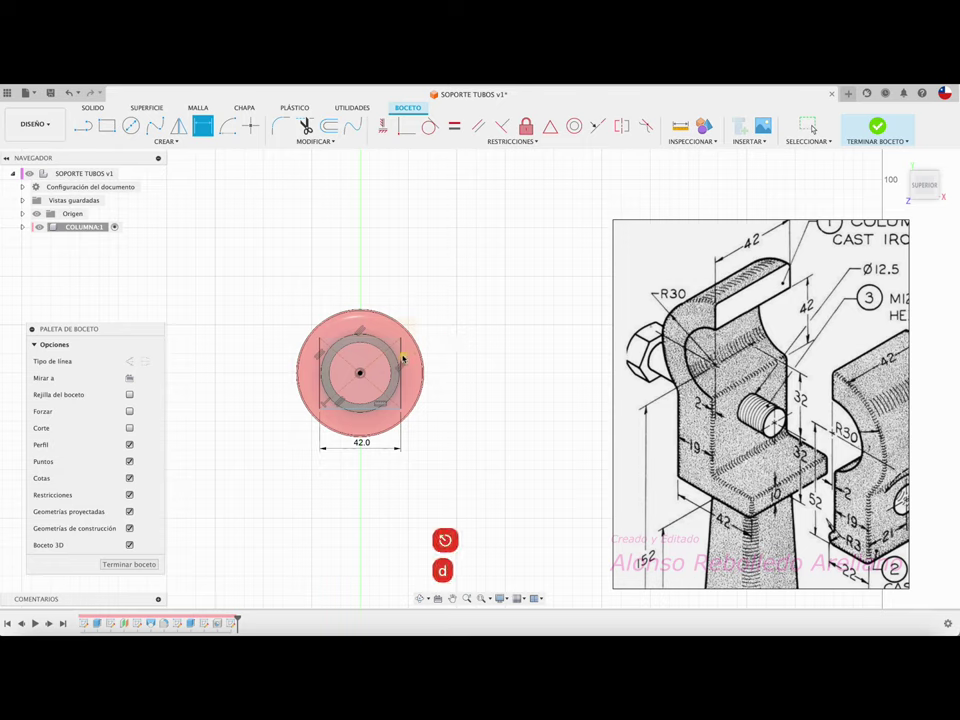
{"action": "left_click", "coordinate": [401, 358]}
{"action": "left_click", "coordinate": [488, 375]}
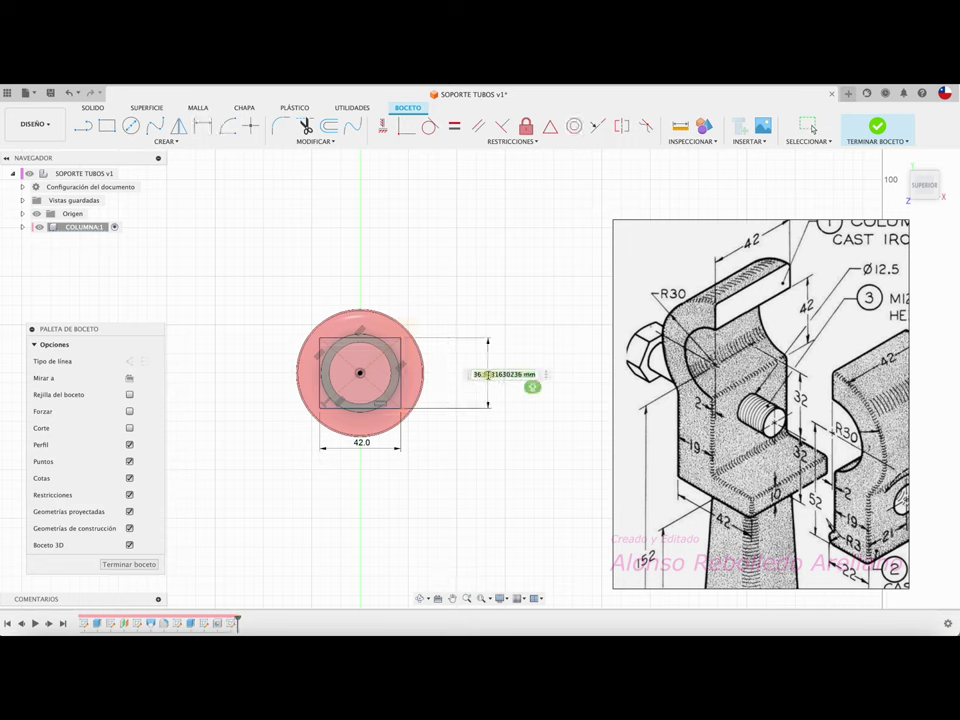
{"action": "left_click", "coordinate": [364, 443]}
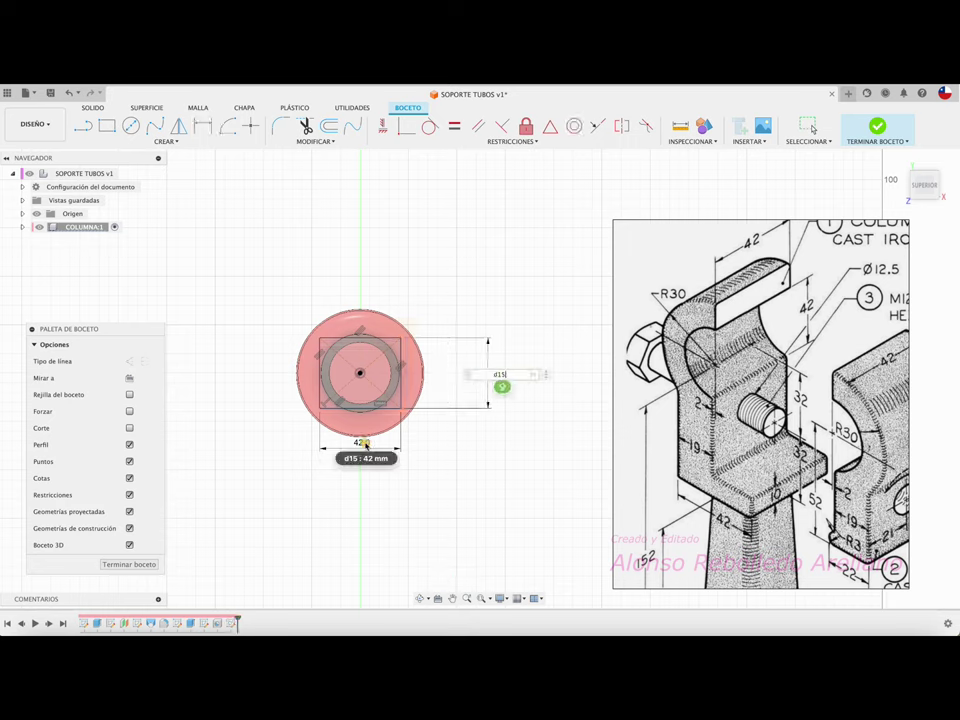
{"action": "key", "text": "Return"}
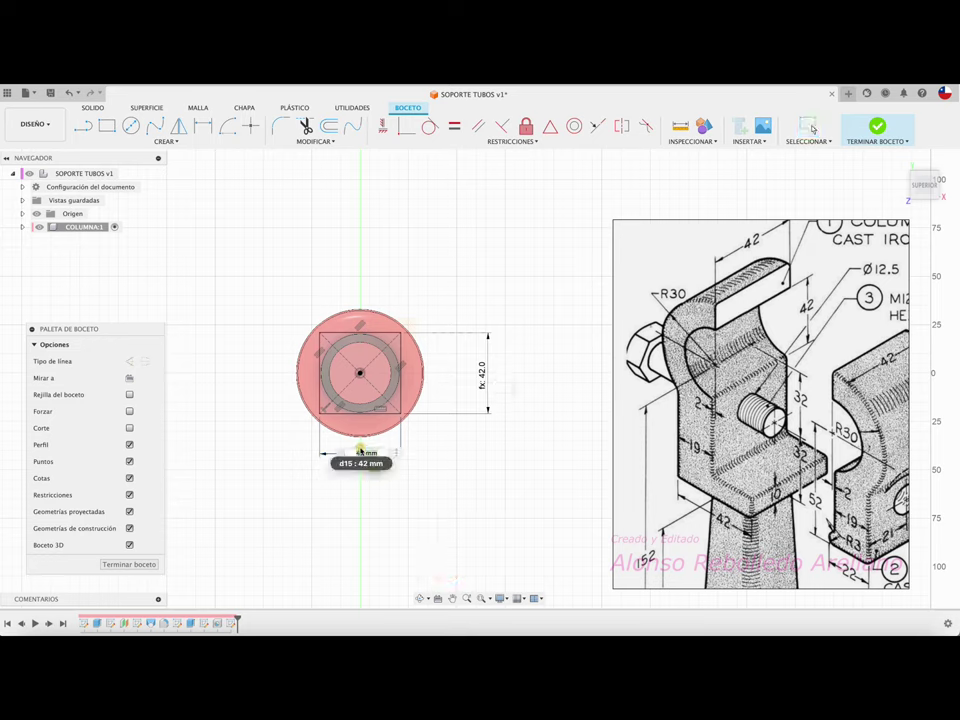
{"action": "type", "text": "50"}
{"action": "key", "text": "Return"}
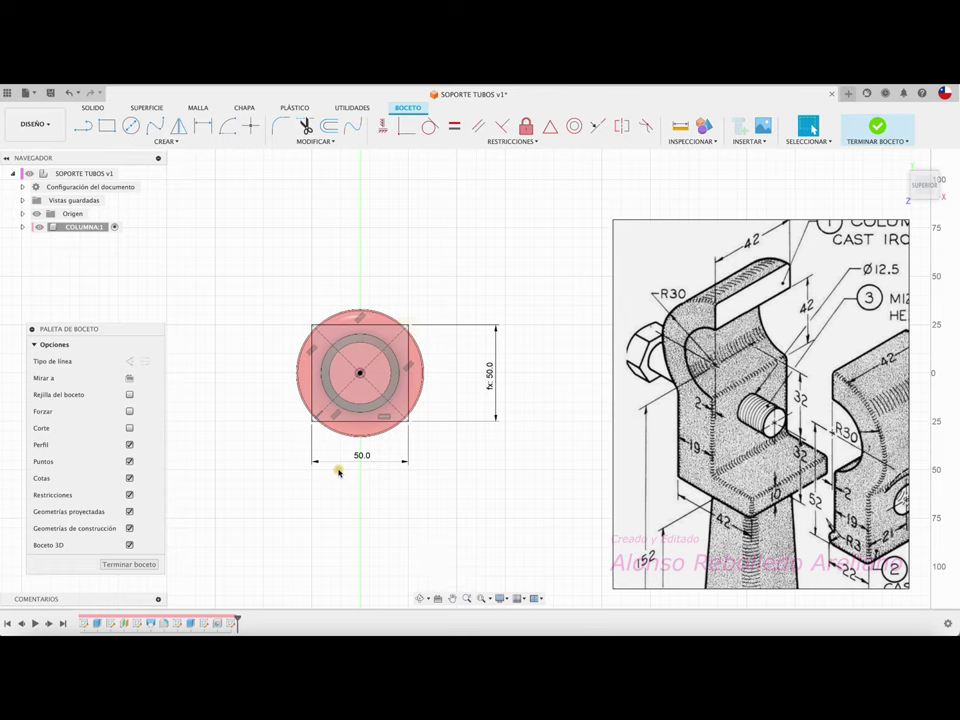
{"action": "key", "text": "super+z"}
{"action": "middle_click_drag", "start_coordinate": [456, 444], "coordinate": [456, 445], "text": "shift"}
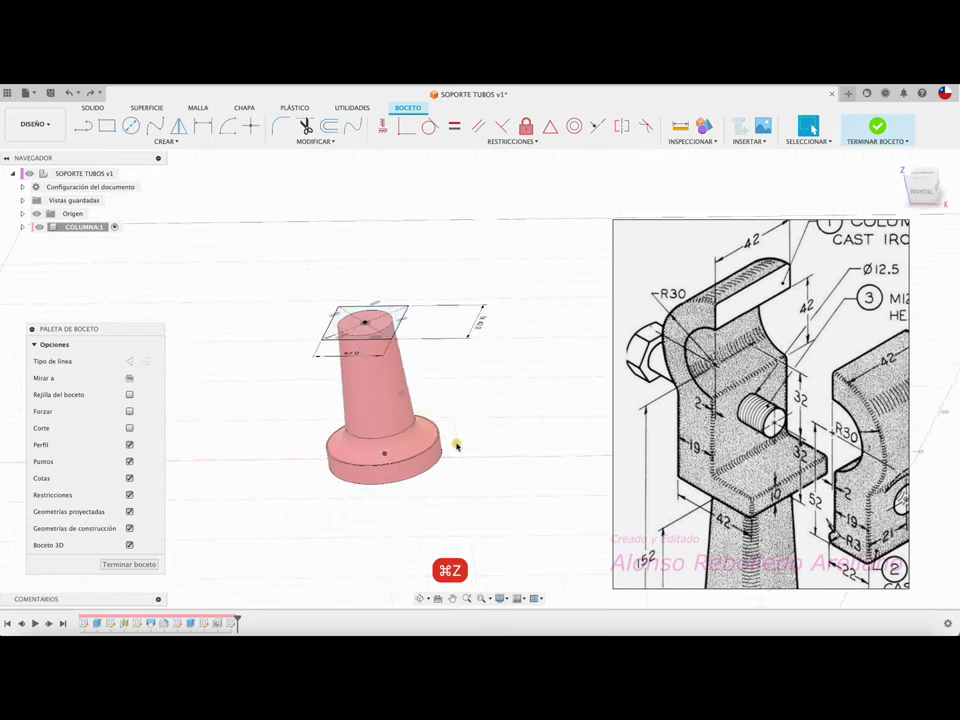
Finish the sketch and extrude the square and circle profiles 10 mm as a joined cap.
{"action": "scroll", "coordinate": [456, 444], "scroll_direction": "up", "scroll_amount": 3}
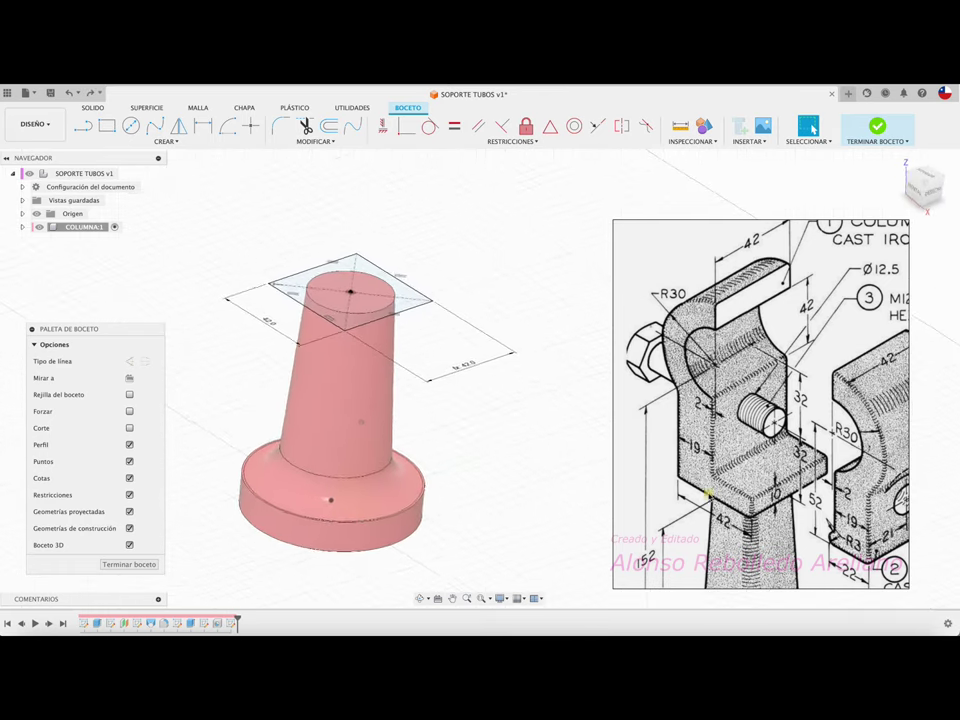
{"action": "mouse_move", "coordinate": [712, 487]}
{"action": "middle_mouse_down", "text": "shift"}
{"action": "mouse_move", "coordinate": [755, 506]}
{"action": "mouse_move", "coordinate": [568, 382]}
{"action": "mouse_move", "coordinate": [574, 467]}
{"action": "mouse_move", "coordinate": [371, 231]}
{"action": "mouse_move", "coordinate": [156, 158]}
{"action": "middle_mouse_up", "text": "shift"}
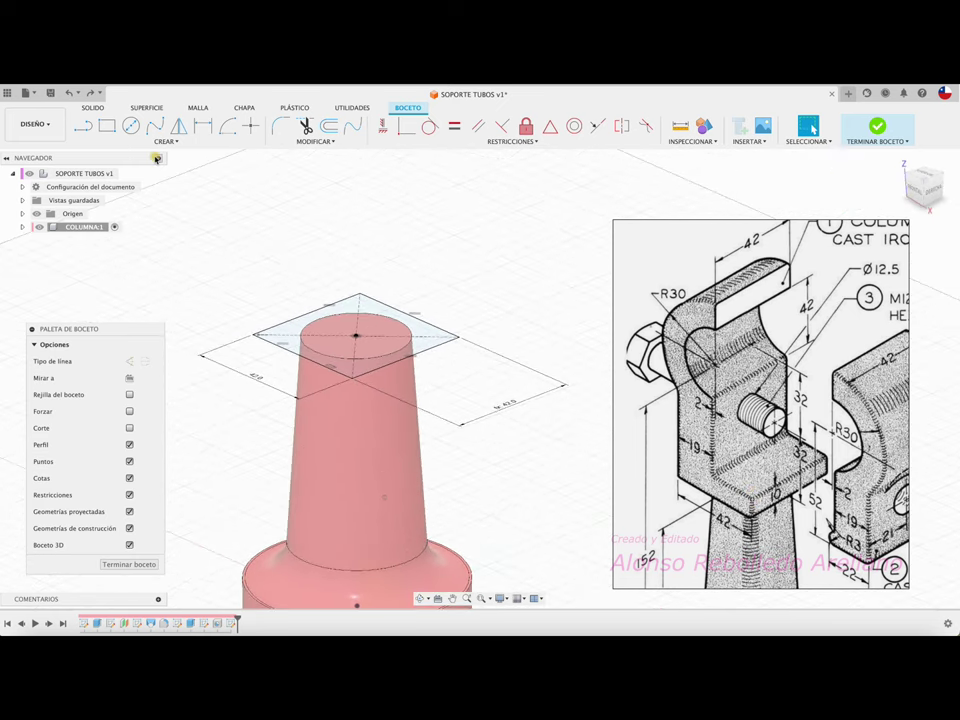
{"action": "left_click", "coordinate": [877, 127]}
{"action": "key", "text": "e"}
{"action": "left_click", "coordinate": [435, 336]}
{"action": "left_click", "coordinate": [368, 334]}
{"action": "left_click_drag", "start_coordinate": [368, 330], "coordinate": [367, 304]}
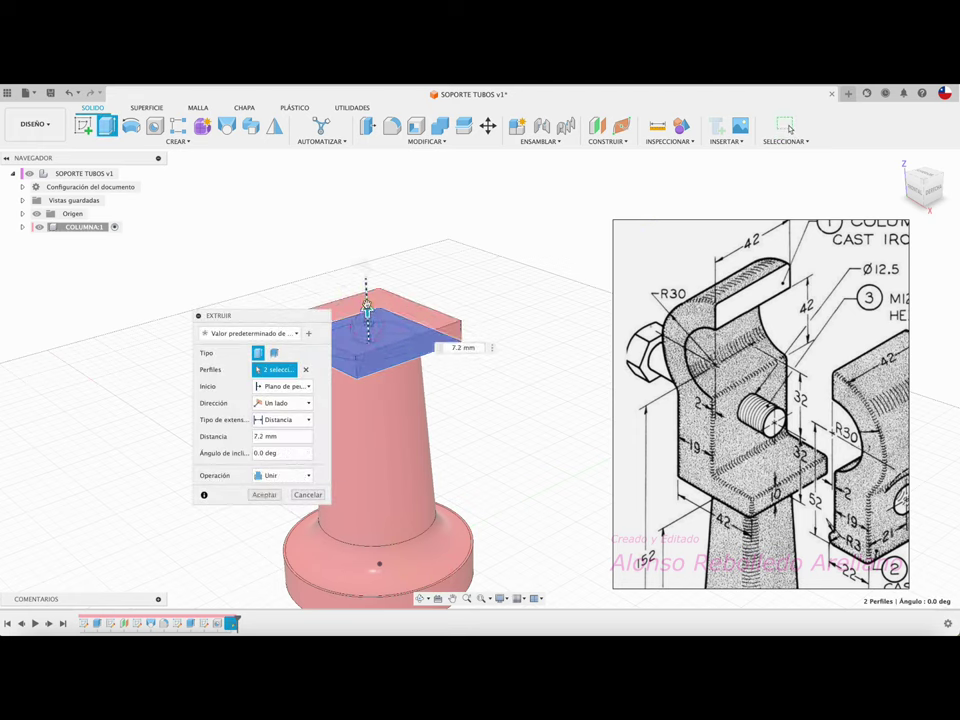
{"action": "type", "text": "10"}
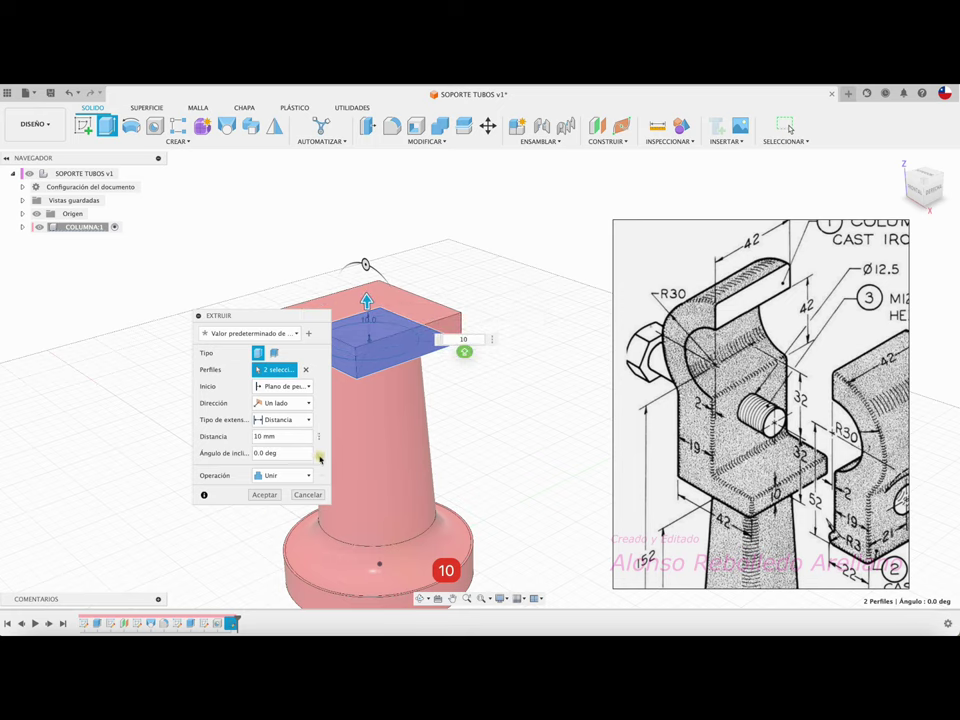
{"action": "left_click", "coordinate": [265, 494]}
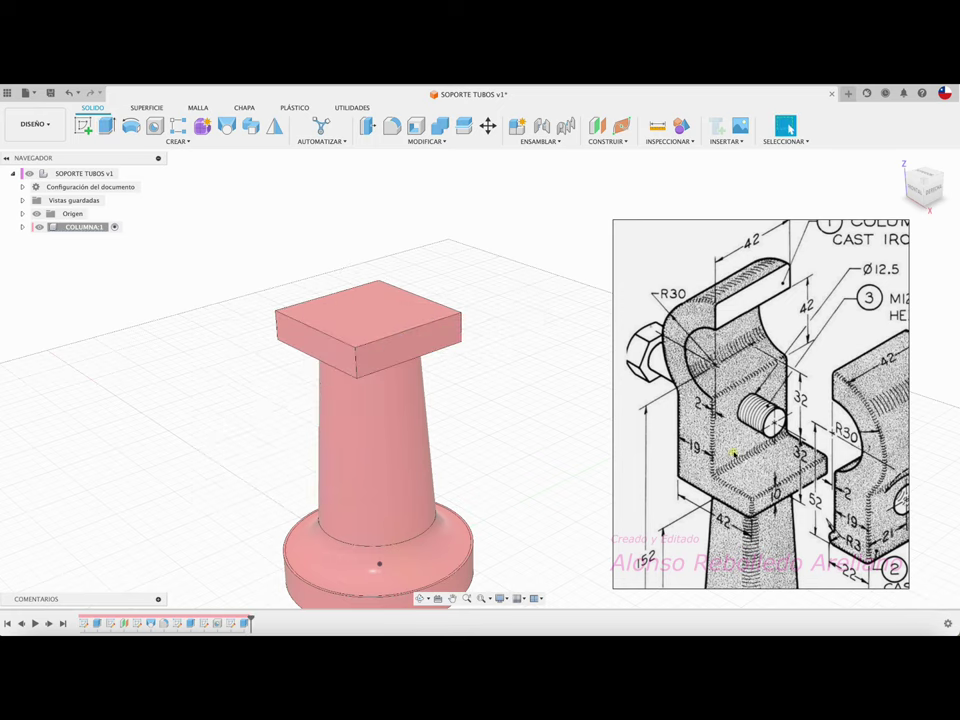
{"action": "middle_click_drag", "start_coordinate": [733, 452], "coordinate": [703, 470], "text": "shift"}
{"action": "scroll", "coordinate": [703, 470], "scroll_direction": "down", "scroll_amount": 3}
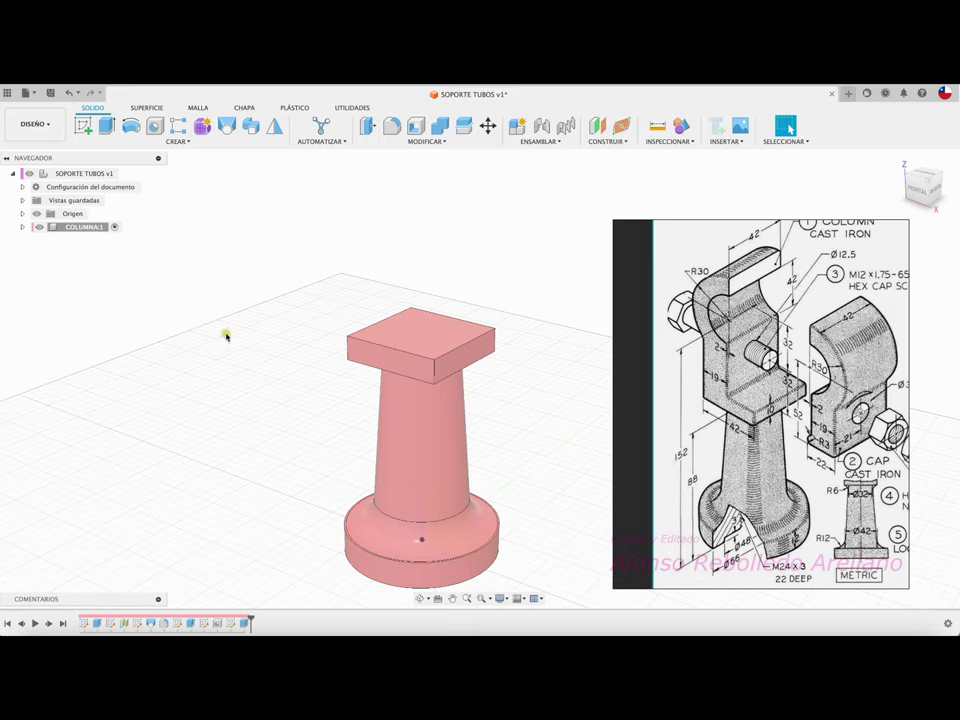
Start a sketch on the front plane and project the cap plate's outline into it.
{"action": "left_click", "coordinate": [83, 125]}
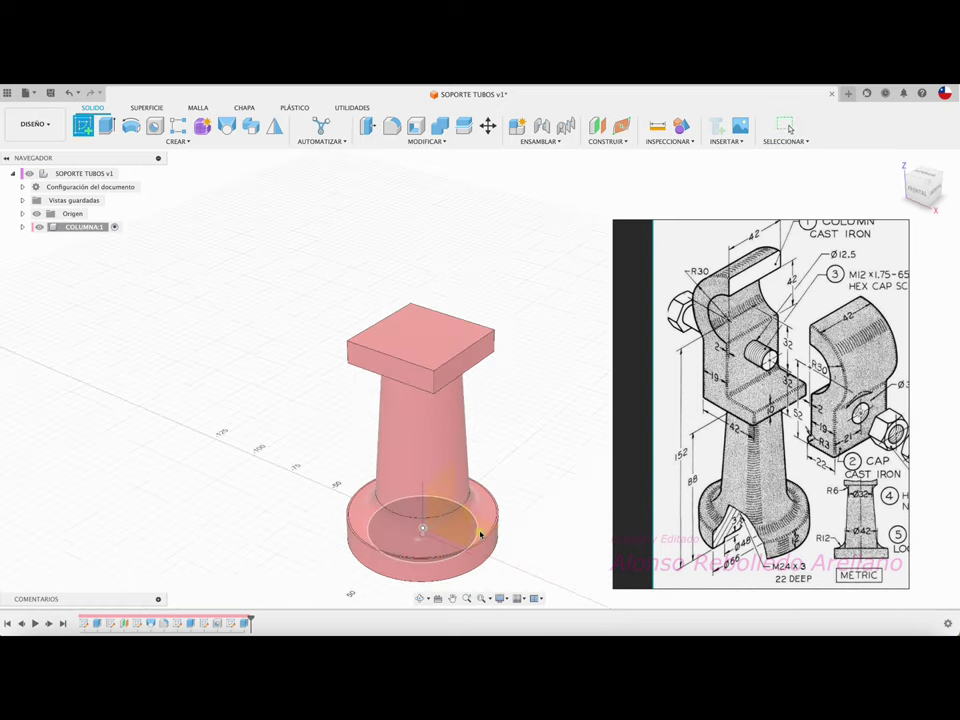
{"action": "scroll", "coordinate": [480, 535], "scroll_direction": "up", "scroll_amount": 5}
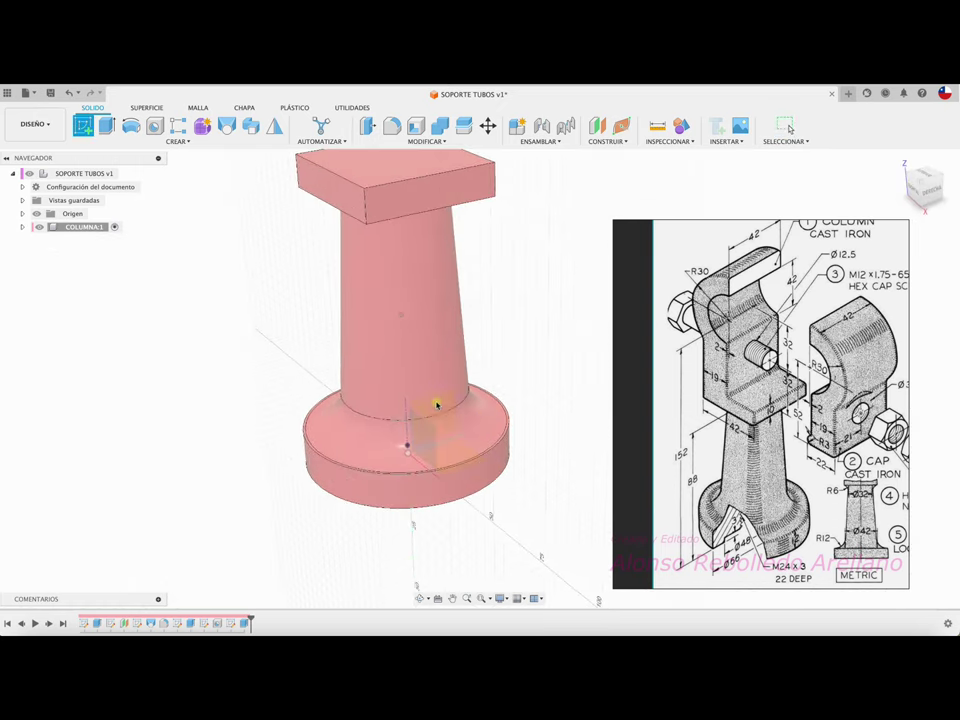
{"action": "middle_click_drag", "start_coordinate": [432, 399], "coordinate": [440, 425], "text": "shift"}
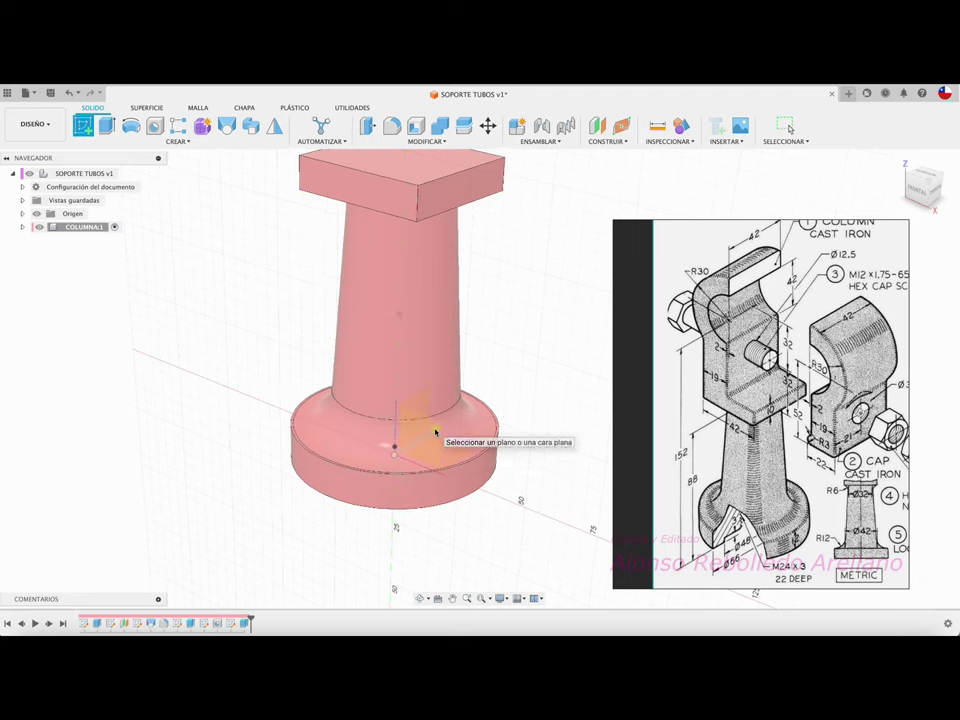
{"action": "left_click", "coordinate": [429, 432]}
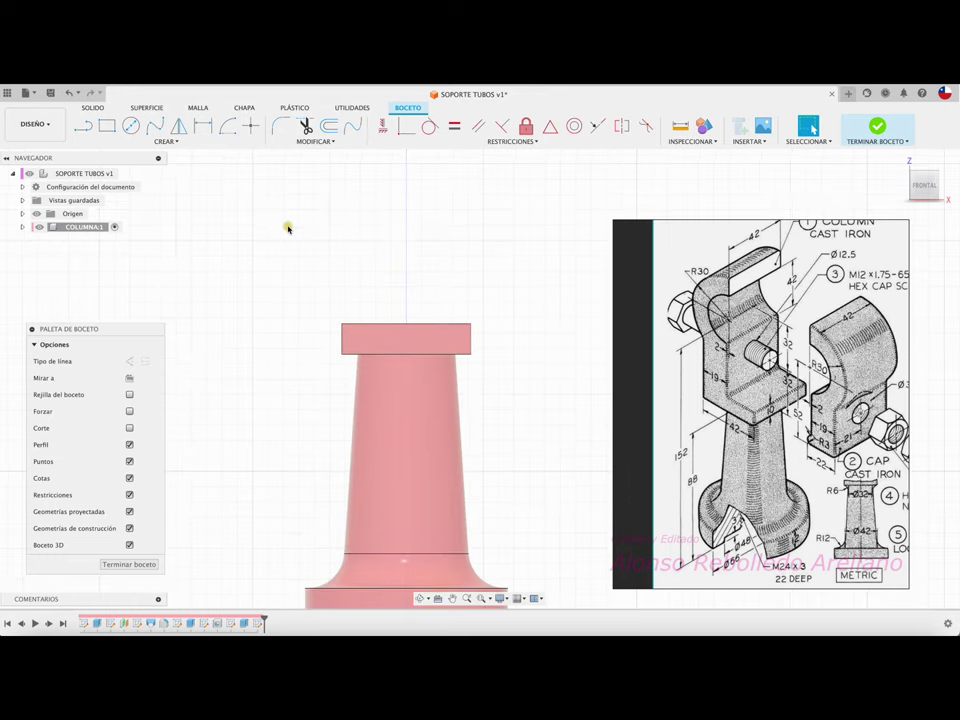
{"action": "key", "text": "p"}
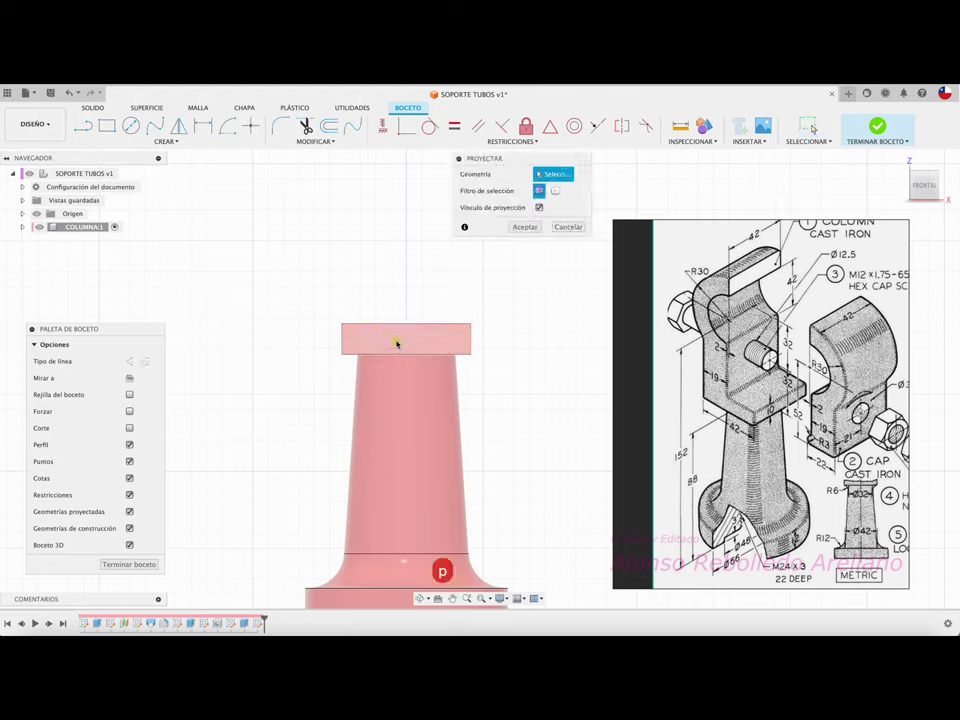
{"action": "left_click", "coordinate": [399, 339]}
{"action": "left_click", "coordinate": [539, 229]}
Draw a vertical line from the cap's top-left corner and offset a parallel copy 19 mm.
{"action": "key", "text": "l"}
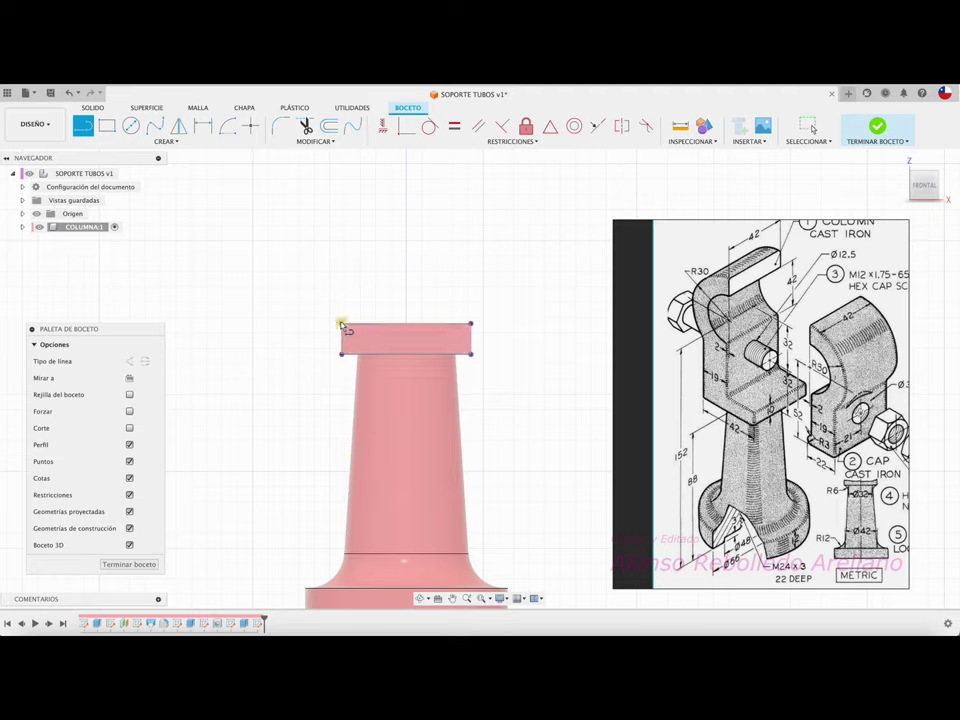
{"action": "left_click", "coordinate": [341, 324]}
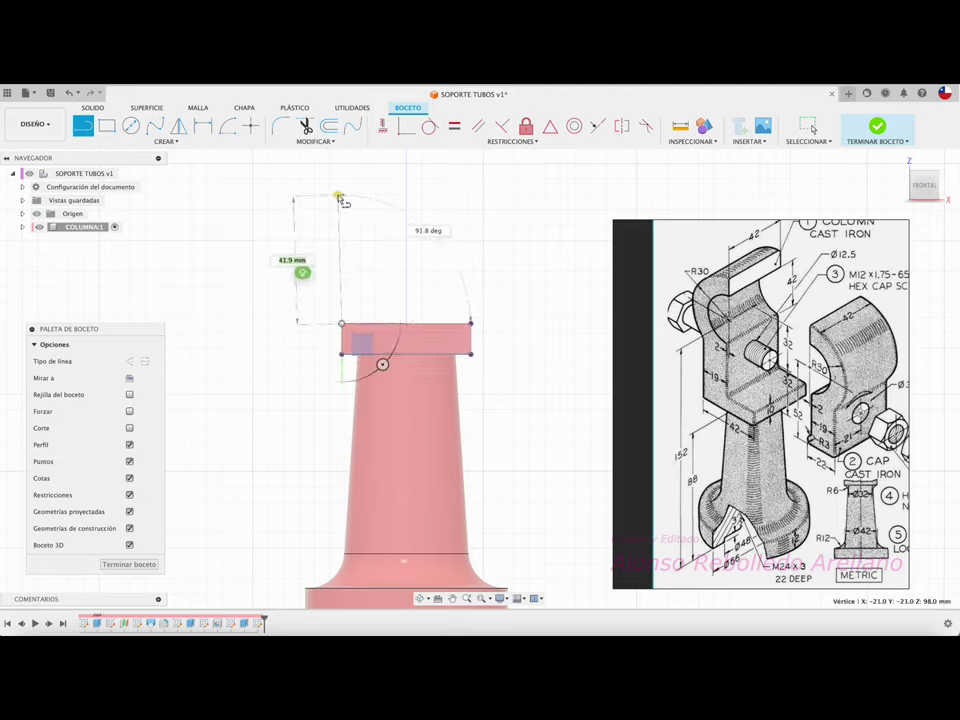
{"action": "left_click_drag", "start_coordinate": [341, 181], "coordinate": [384, 222]}
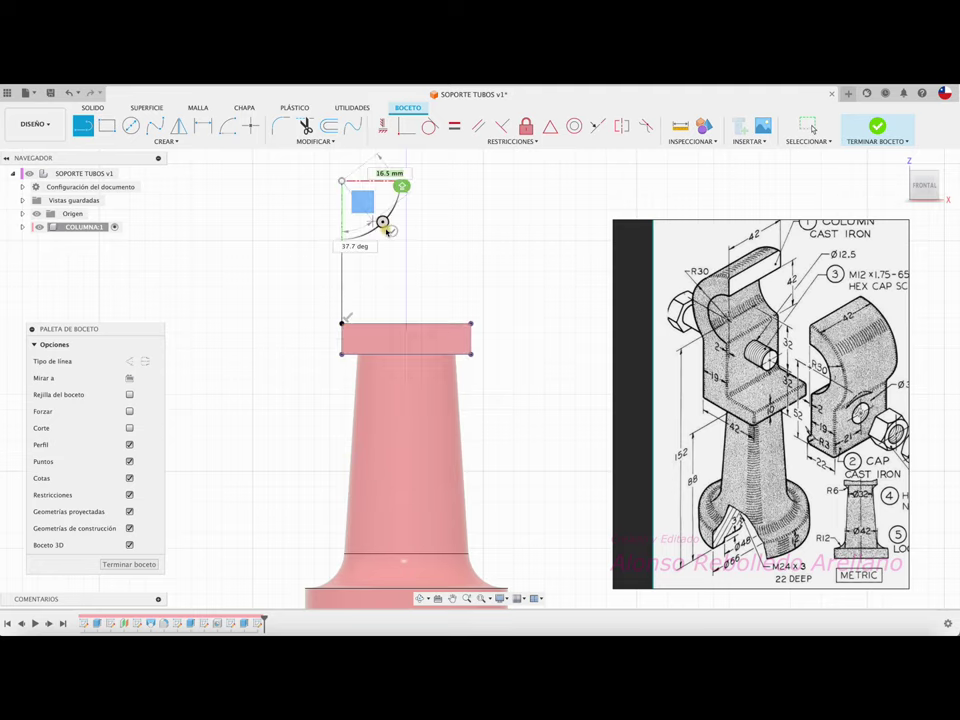
{"action": "left_click", "coordinate": [329, 125]}
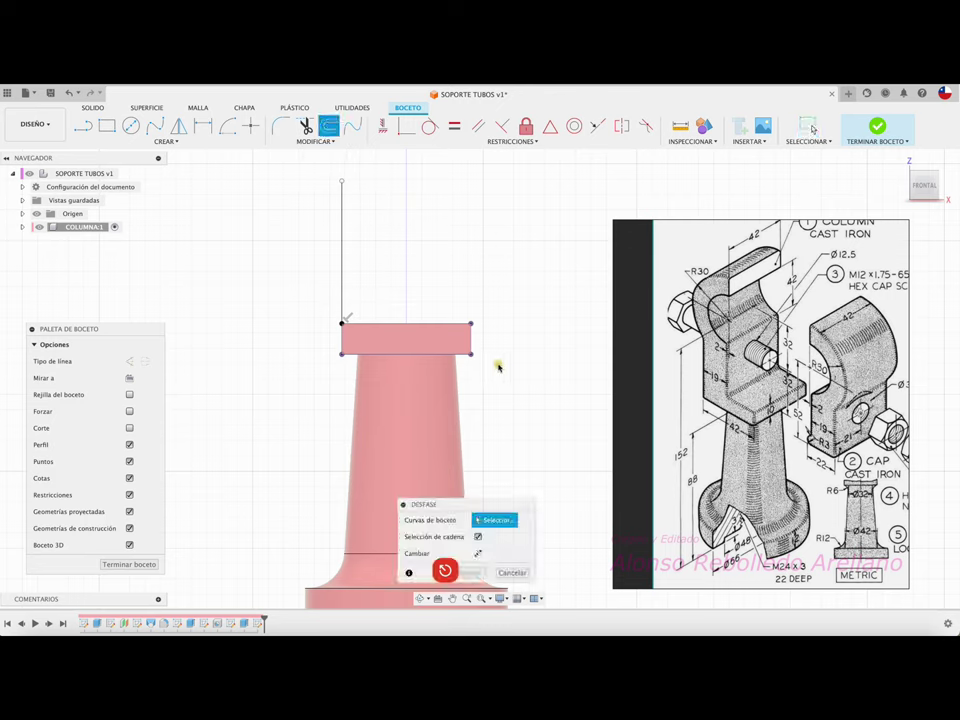
{"action": "left_click", "coordinate": [341, 264]}
{"action": "left_click_drag", "start_coordinate": [357, 261], "coordinate": [398, 265]}
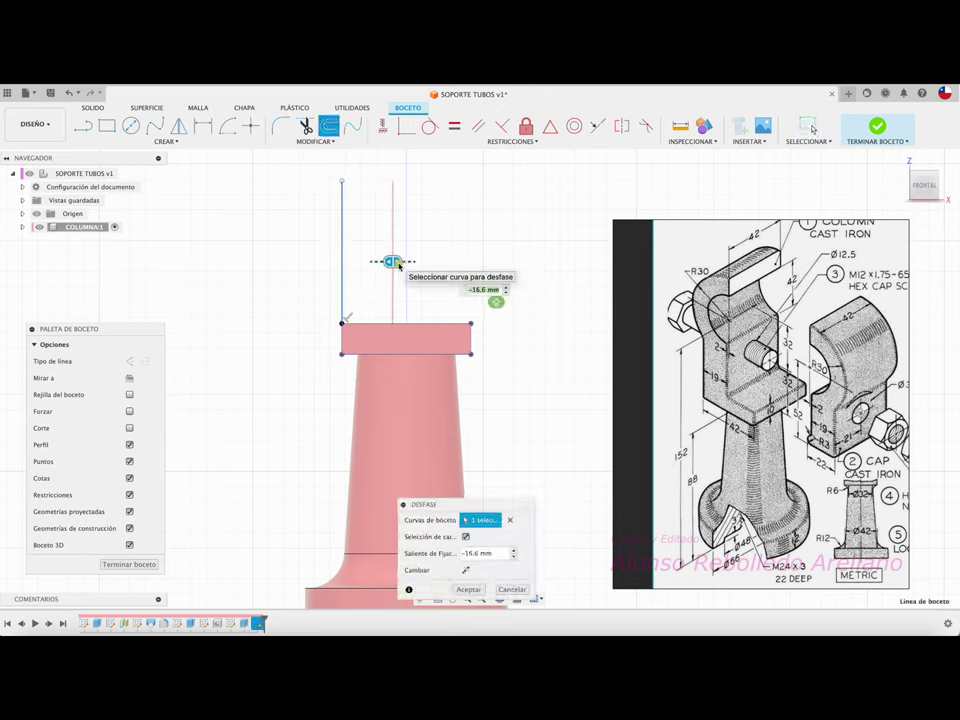
{"action": "type", "text": "-19"}
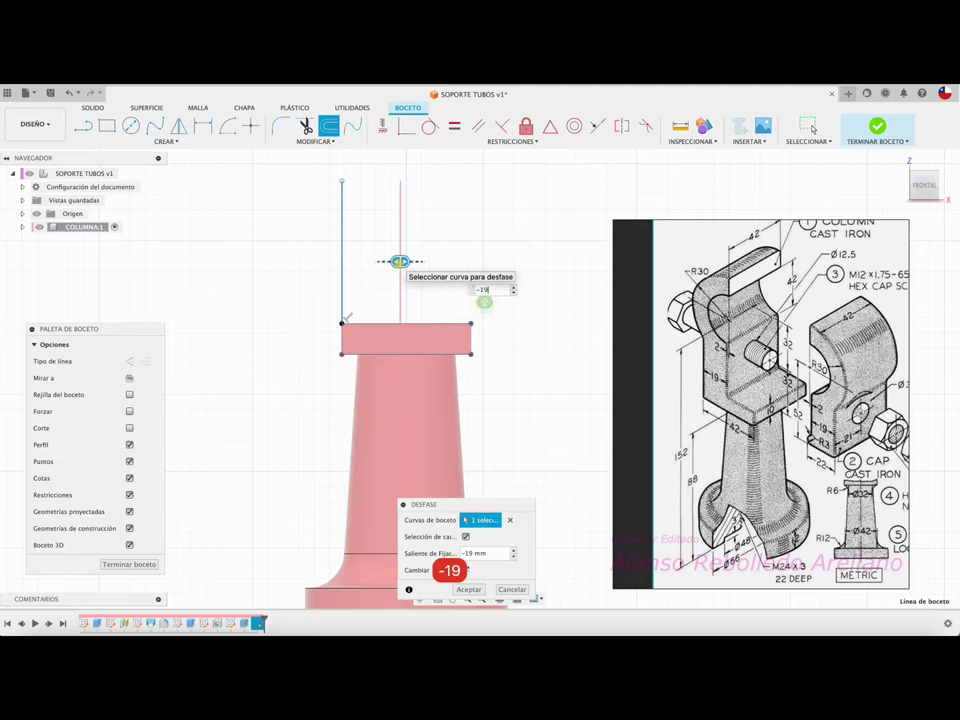
{"action": "key", "text": "Return"}
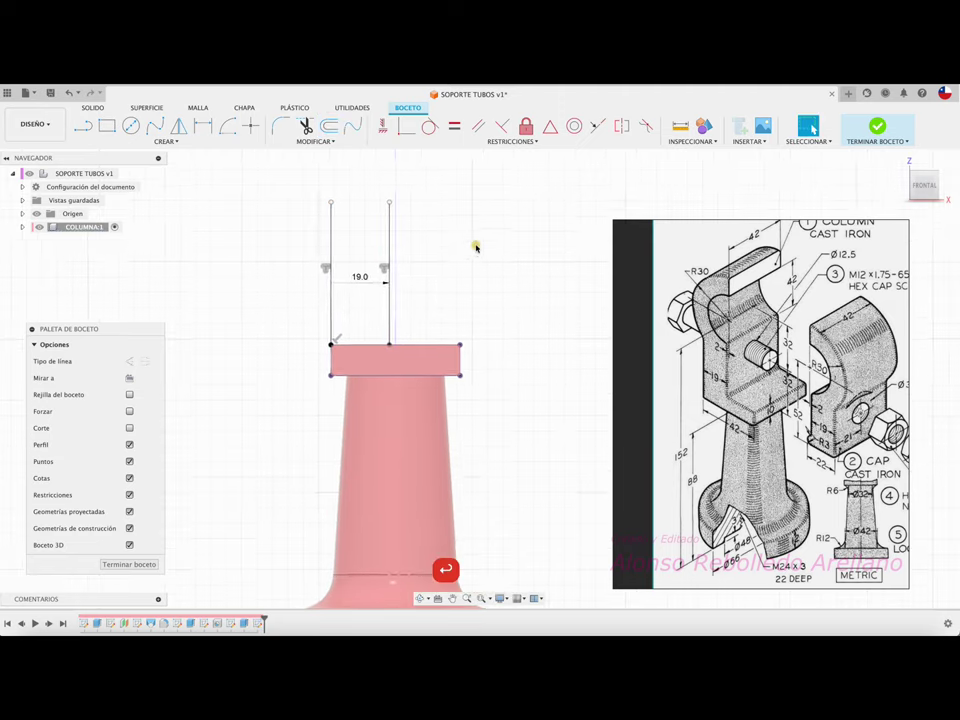
{"action": "scroll", "coordinate": [494, 356], "scroll_direction": "down", "scroll_amount": 2}
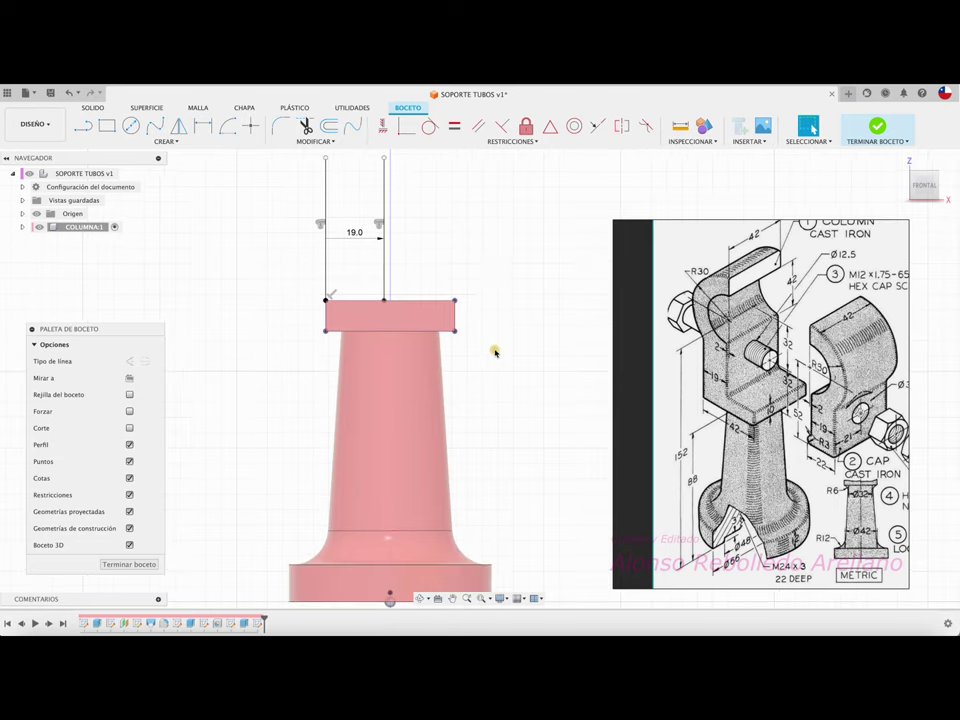
{"action": "scroll", "coordinate": [494, 356], "scroll_direction": "down", "scroll_amount": 1}
Draw a vertical line up from the origin, dimension it 152 mm, and make it a centerline.
{"action": "left_click", "coordinate": [83, 125]}
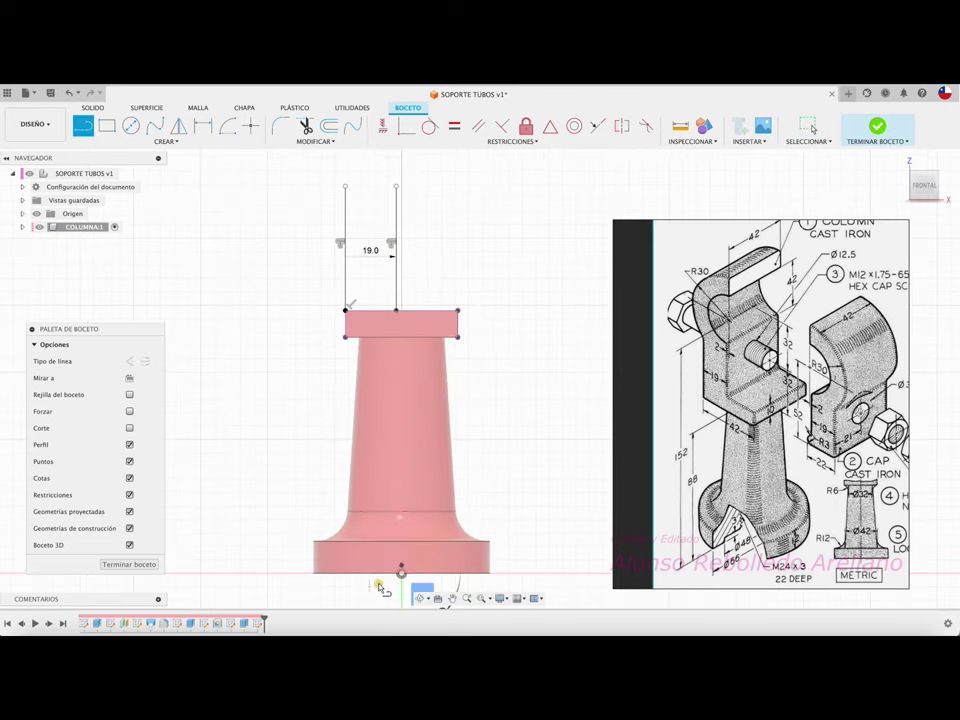
{"action": "left_click", "coordinate": [401, 573]}
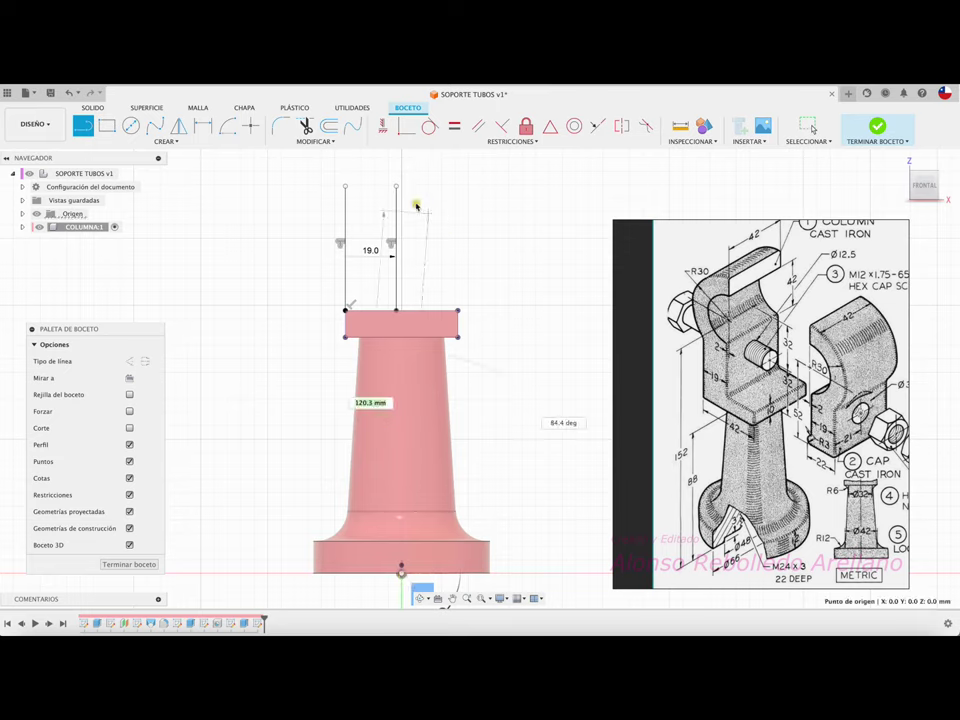
{"action": "key", "text": "Escape"}
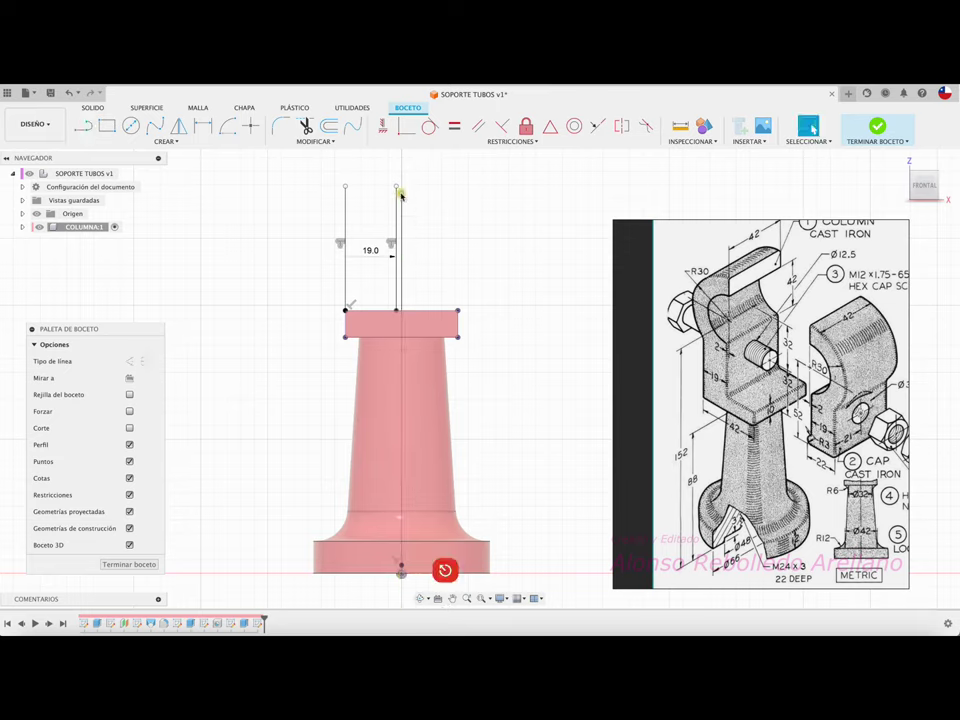
{"action": "key", "text": "d"}
{"action": "left_click", "coordinate": [402, 256]}
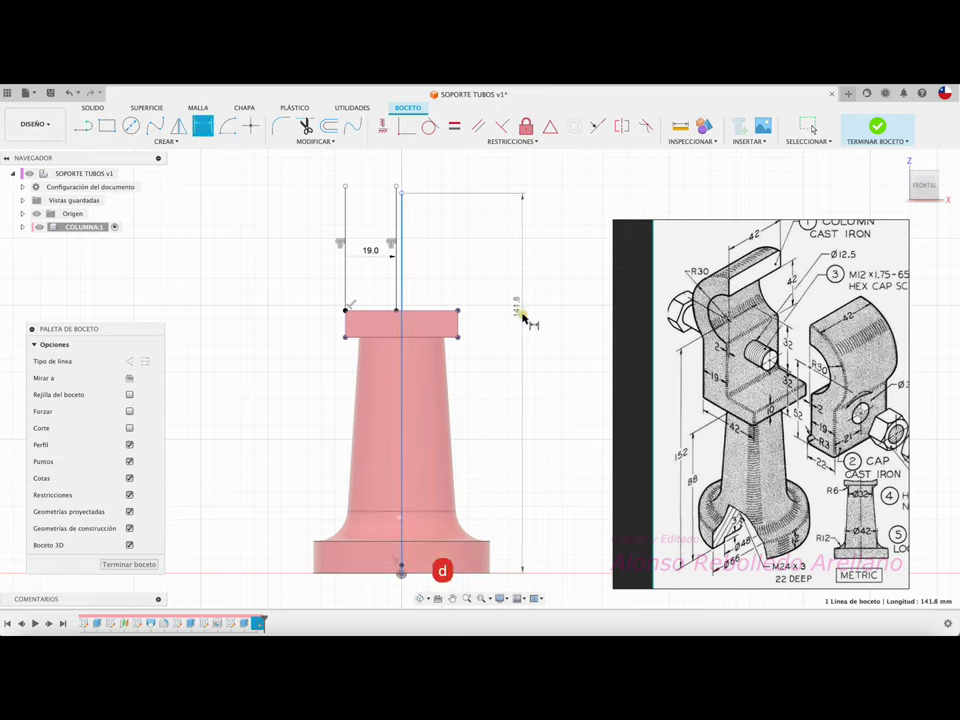
{"action": "left_click", "coordinate": [521, 318]}
{"action": "type", "text": "152"}
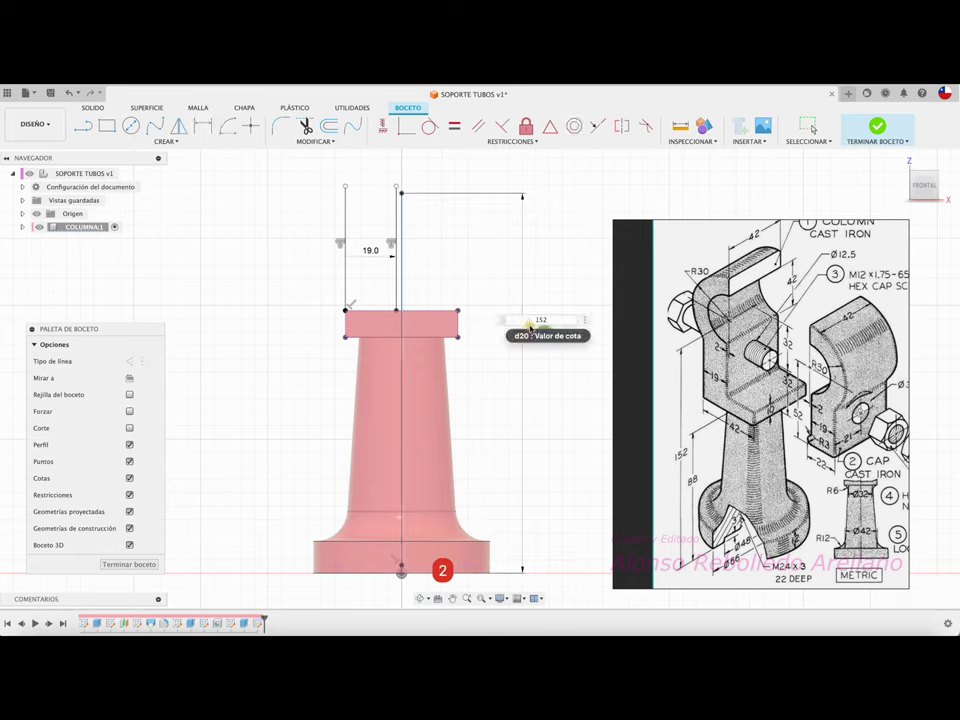
{"action": "key", "text": "Return"}
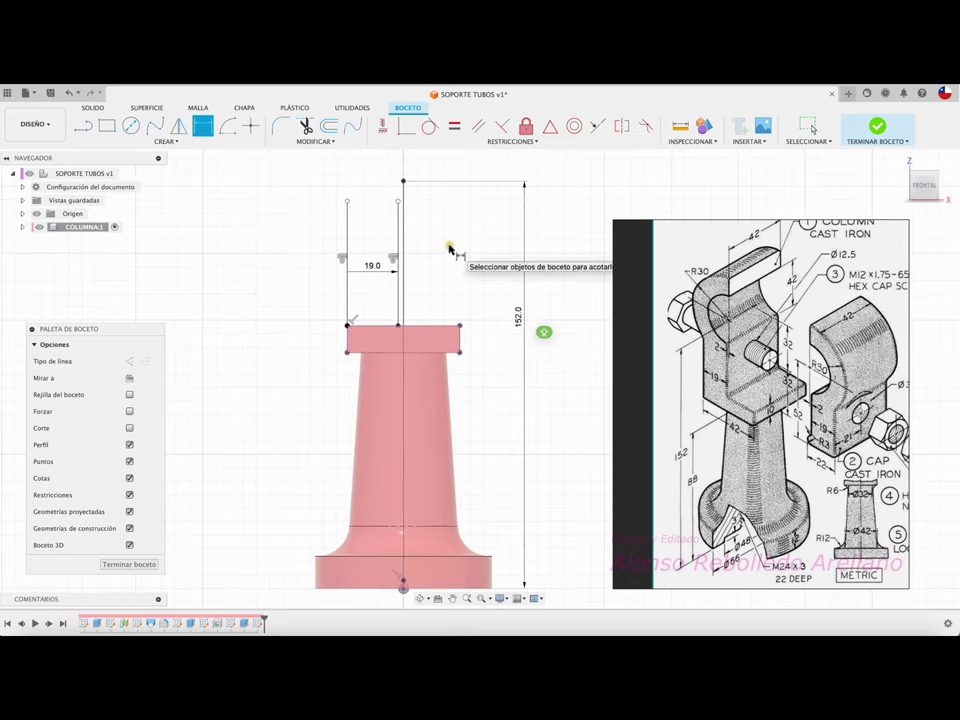
{"action": "key", "text": "Escape"}
{"action": "left_click", "coordinate": [403, 220]}
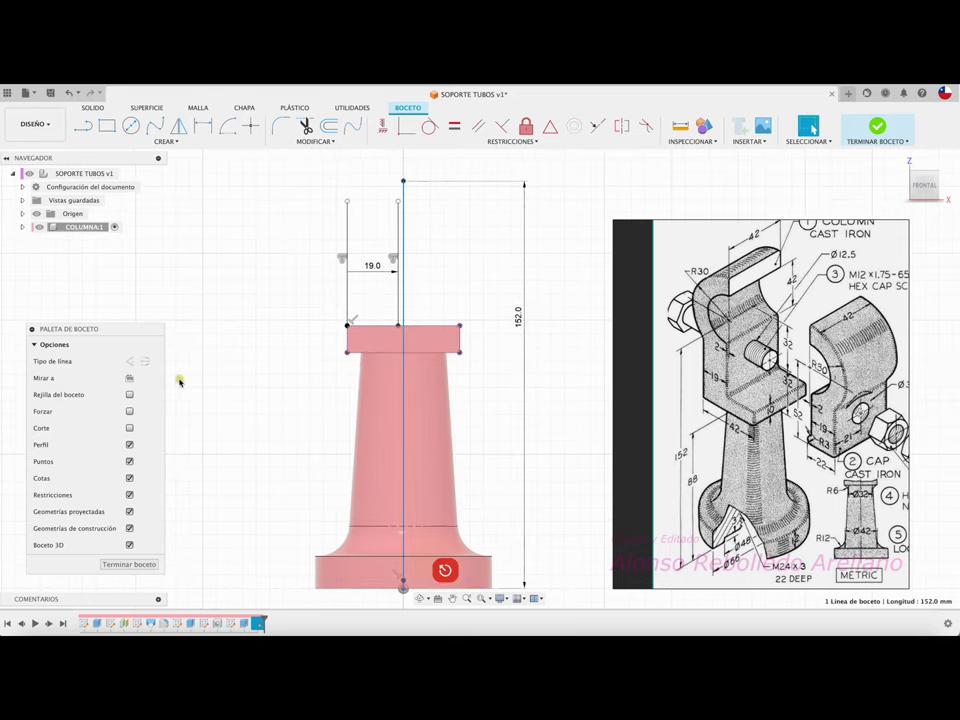
{"action": "left_click", "coordinate": [140, 366]}
{"action": "left_click", "coordinate": [467, 266]}
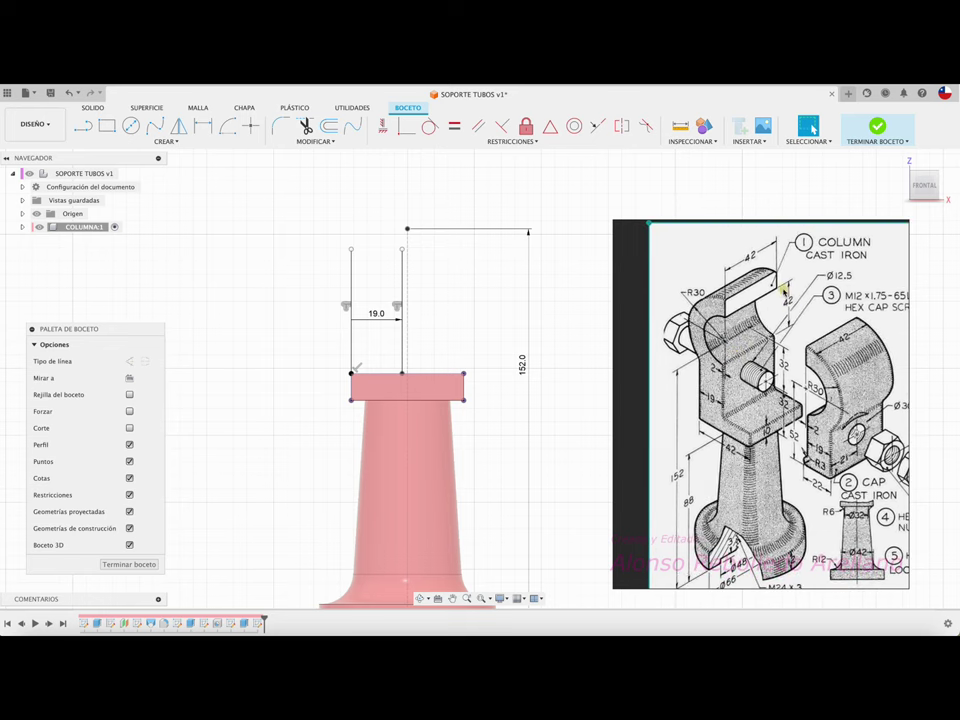
Draw a 42 mm circle at the centerline's top endpoint, then a concentric 60 mm circle.
{"action": "left_click", "coordinate": [131, 127]}
{"action": "left_click", "coordinate": [407, 229]}
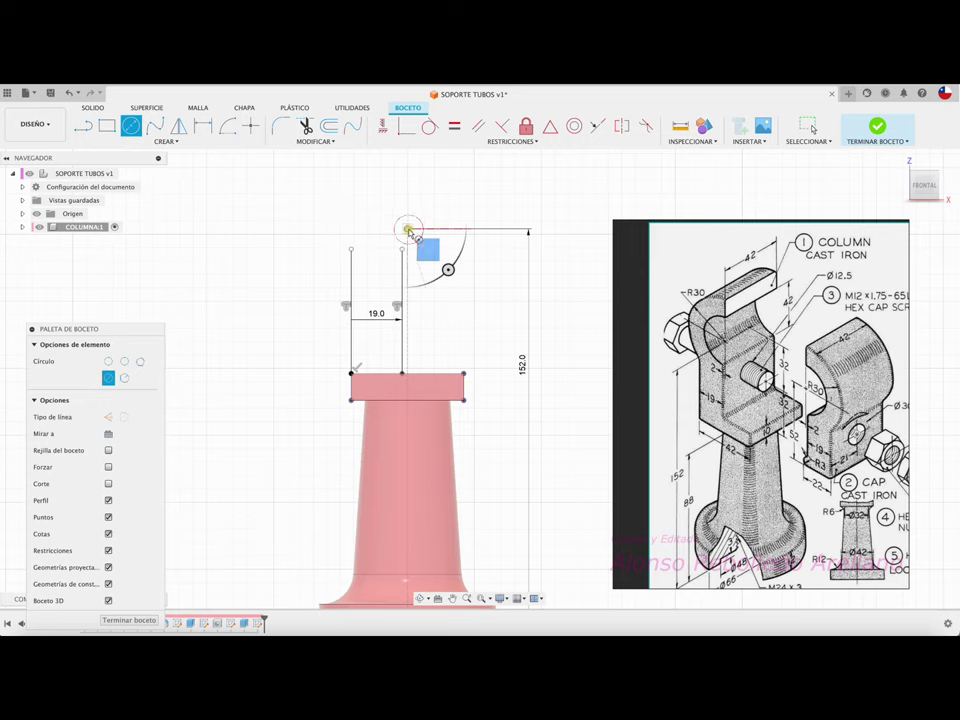
{"action": "type", "text": "42"}
{"action": "key", "text": "Return"}
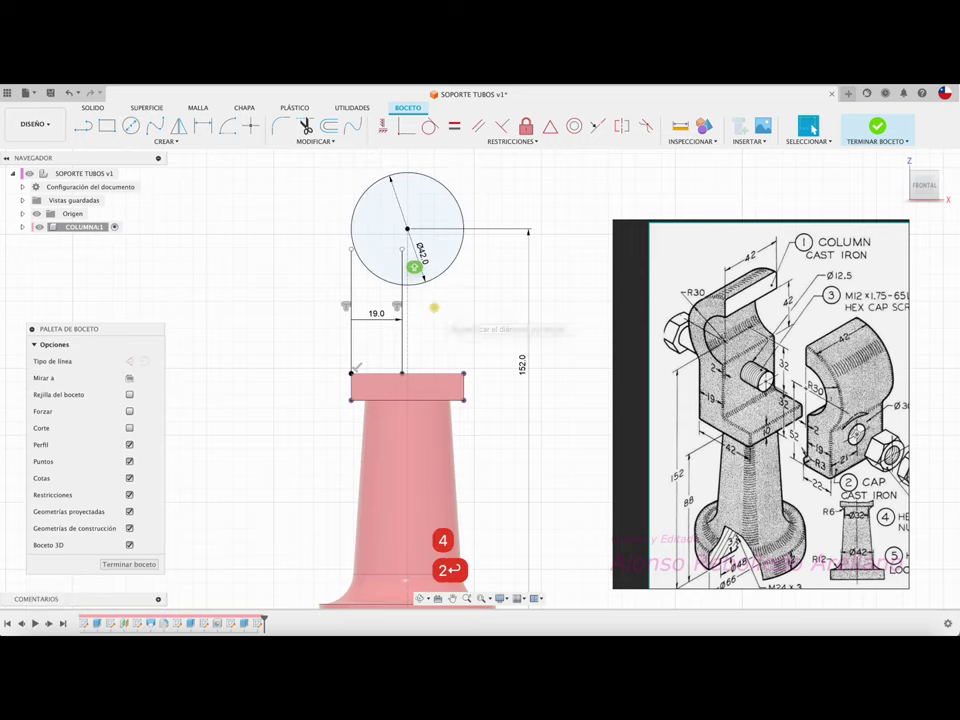
{"action": "scroll", "coordinate": [482, 347], "scroll_direction": "up", "scroll_amount": 3}
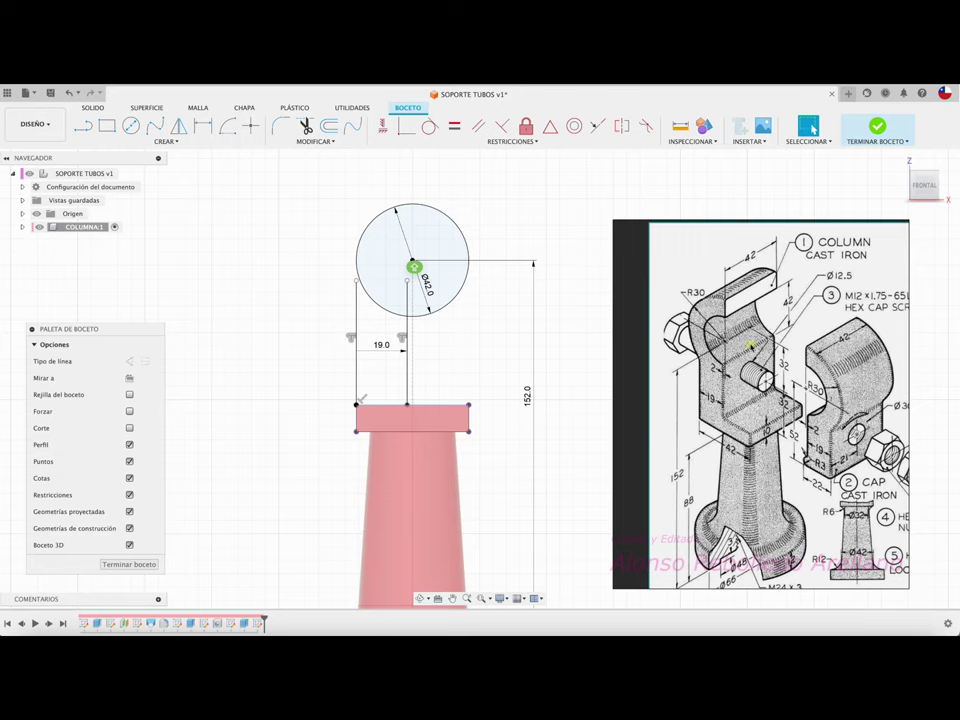
{"action": "left_click", "coordinate": [130, 125]}
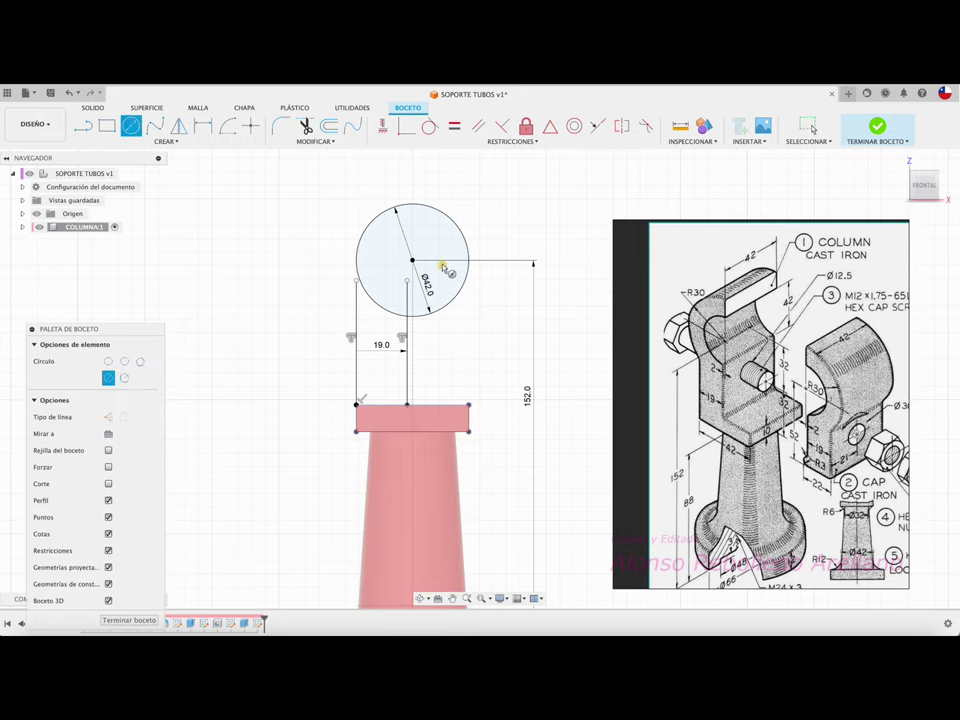
{"action": "left_click", "coordinate": [412, 260]}
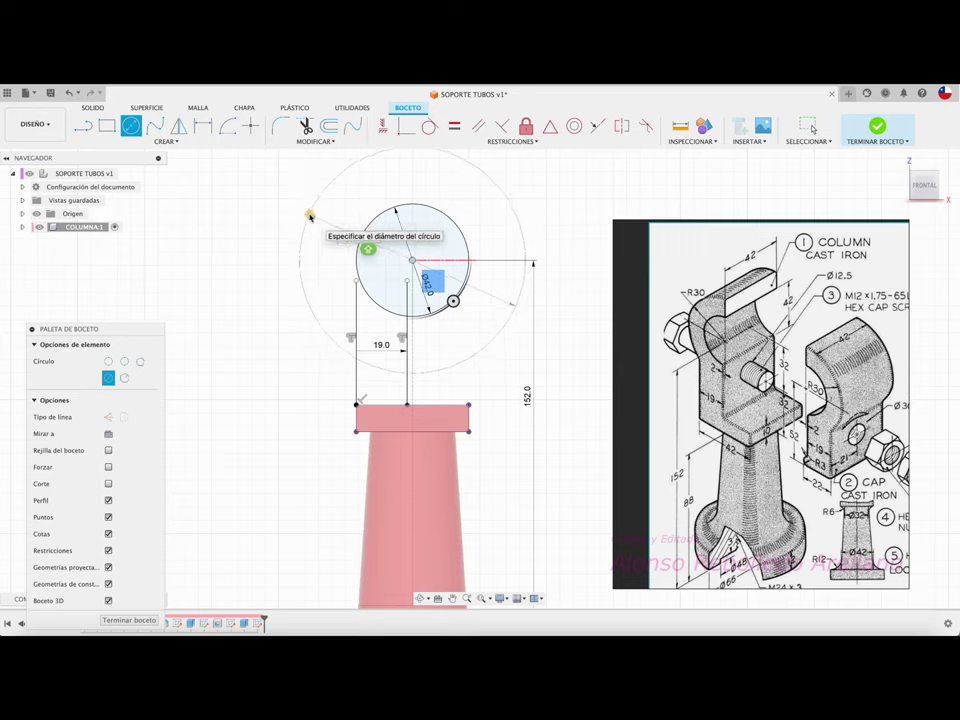
{"action": "type", "text": "60"}
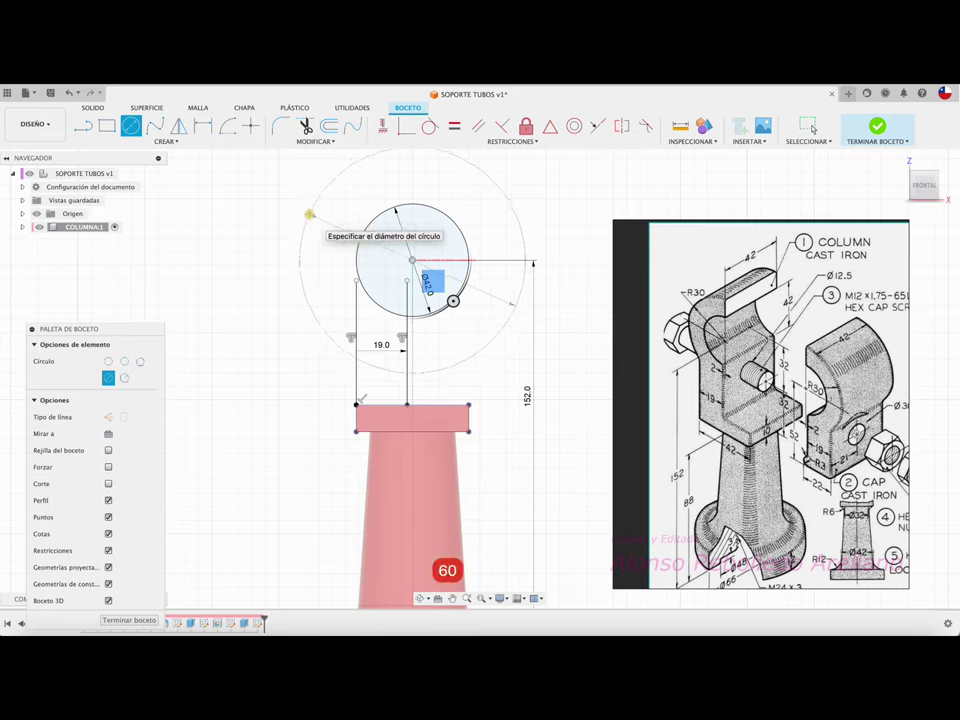
{"action": "key", "text": "Return"}
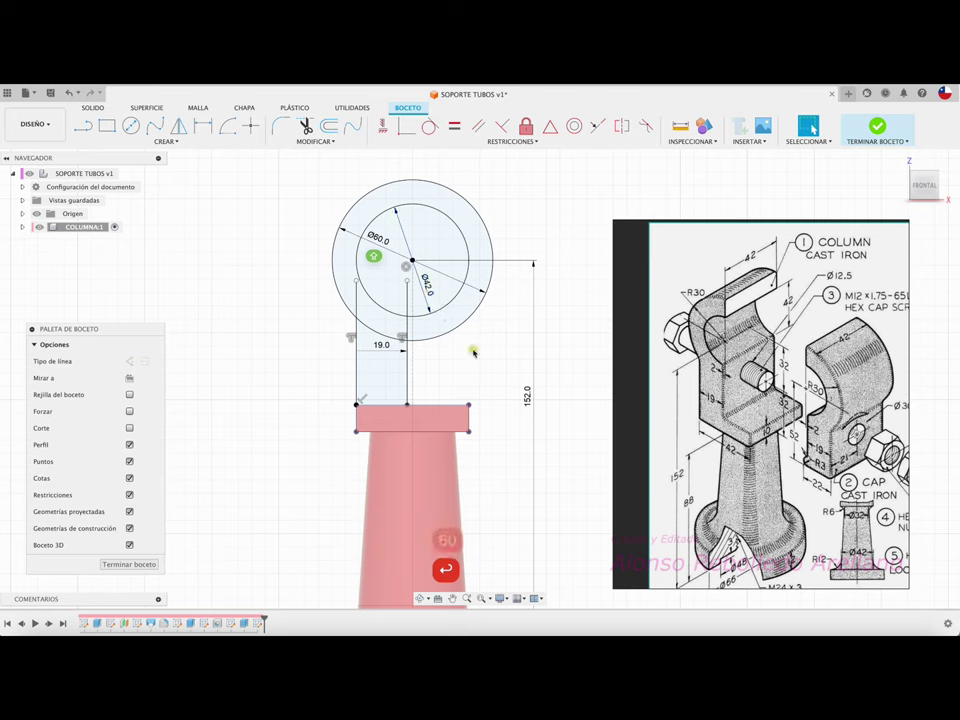
{"action": "middle_click_drag", "start_coordinate": [459, 358], "coordinate": [471, 349]}
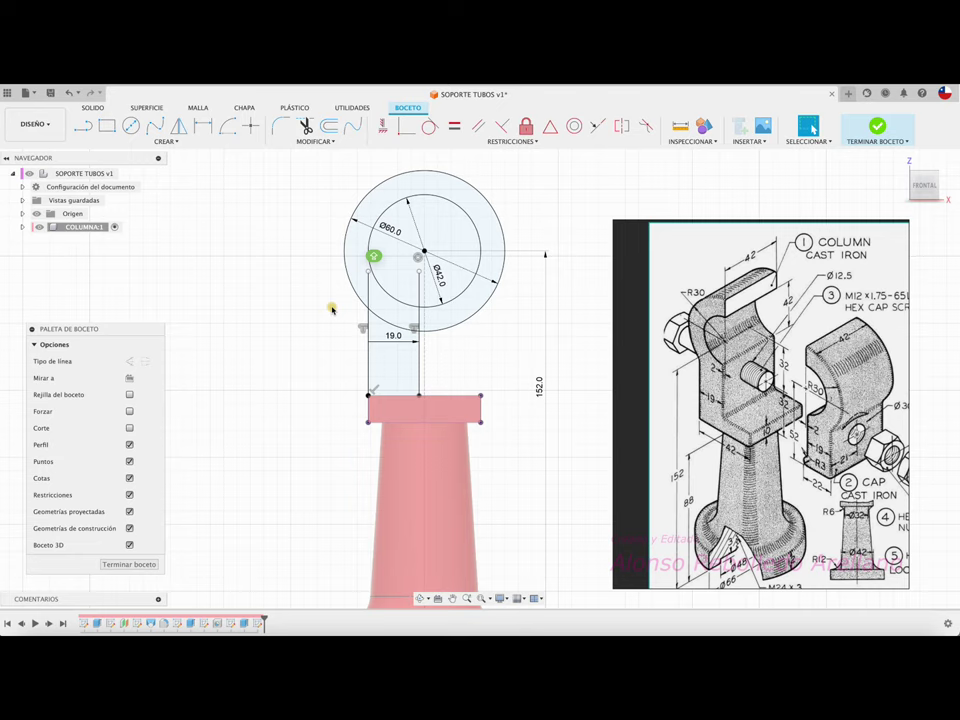
Trim the neck line inside the ring and the lower arc between the neck lines.
{"action": "key", "text": "t"}
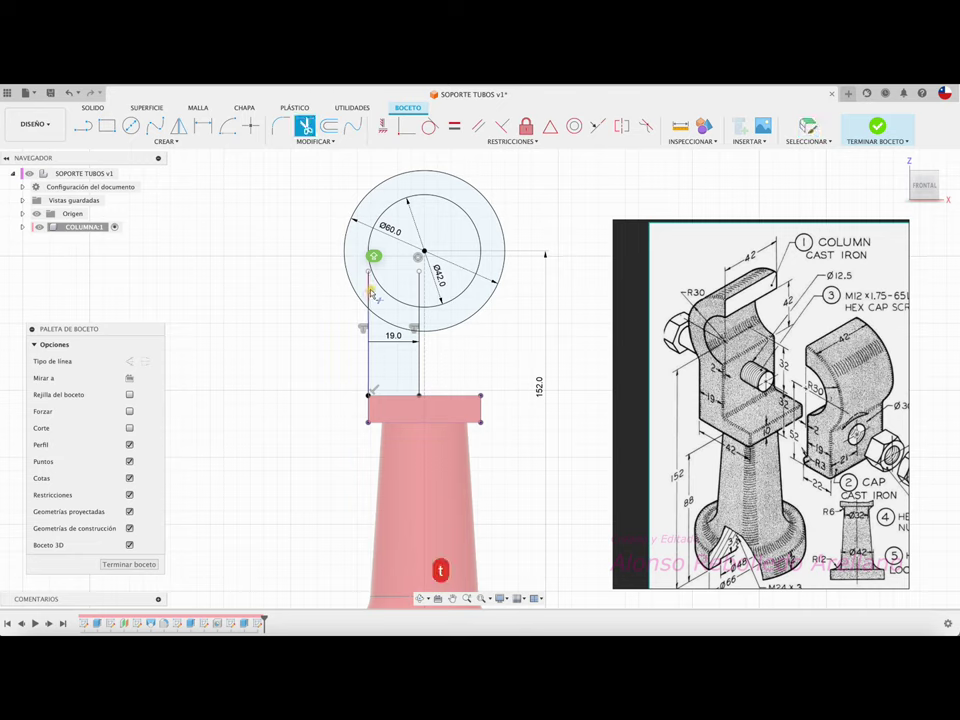
{"action": "left_click", "coordinate": [374, 292]}
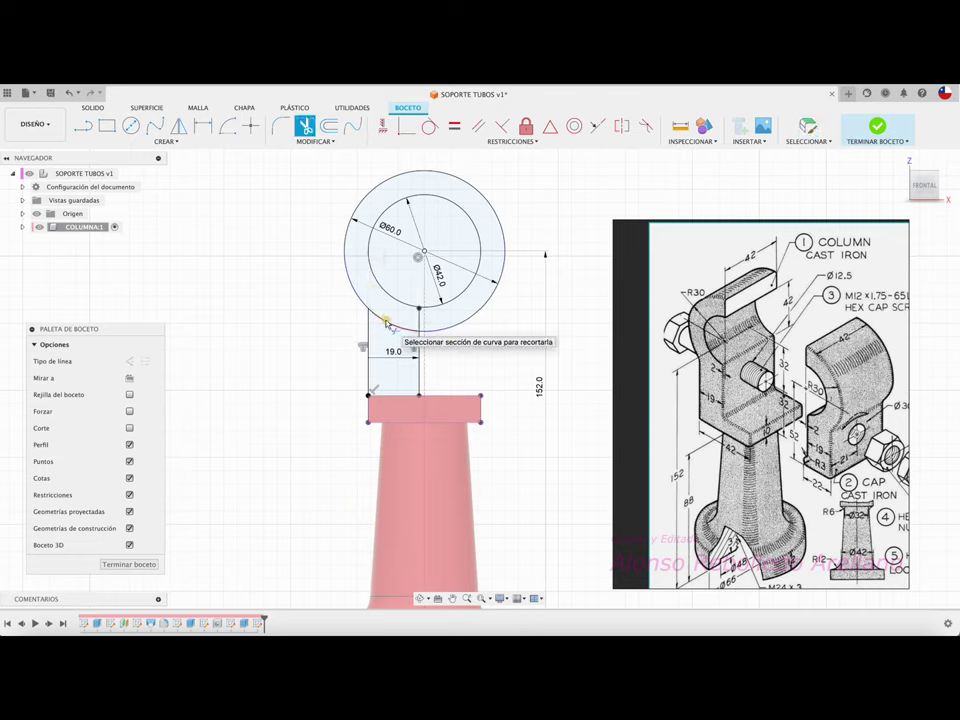
{"action": "left_click", "coordinate": [387, 321]}
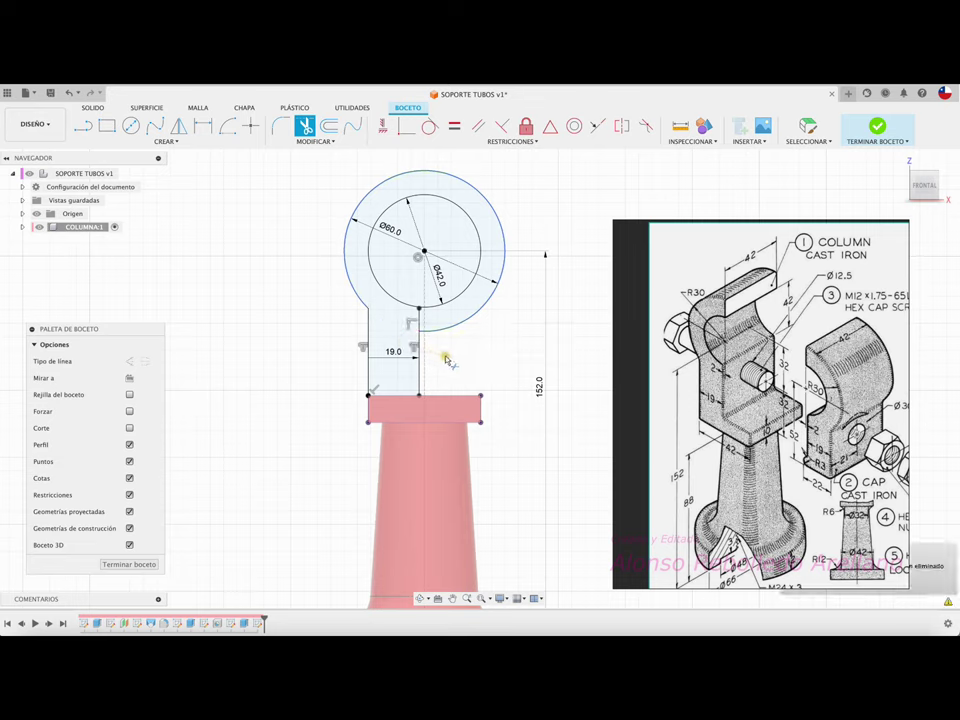
Add a reference distance dimension between the two vertical neck lines.
{"action": "key", "text": "d"}
{"action": "left_click", "coordinate": [420, 378]}
{"action": "left_click", "coordinate": [369, 392]}
{"action": "left_click", "coordinate": [350, 375]}
{"action": "left_click", "coordinate": [574, 388]}
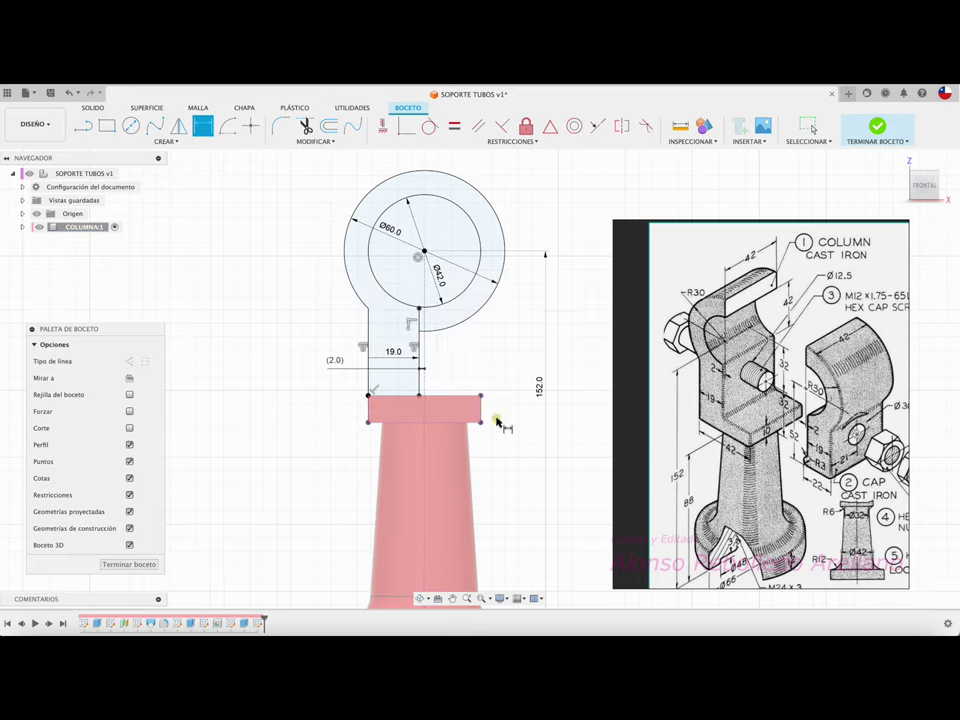
{"action": "key", "text": "Escape"}
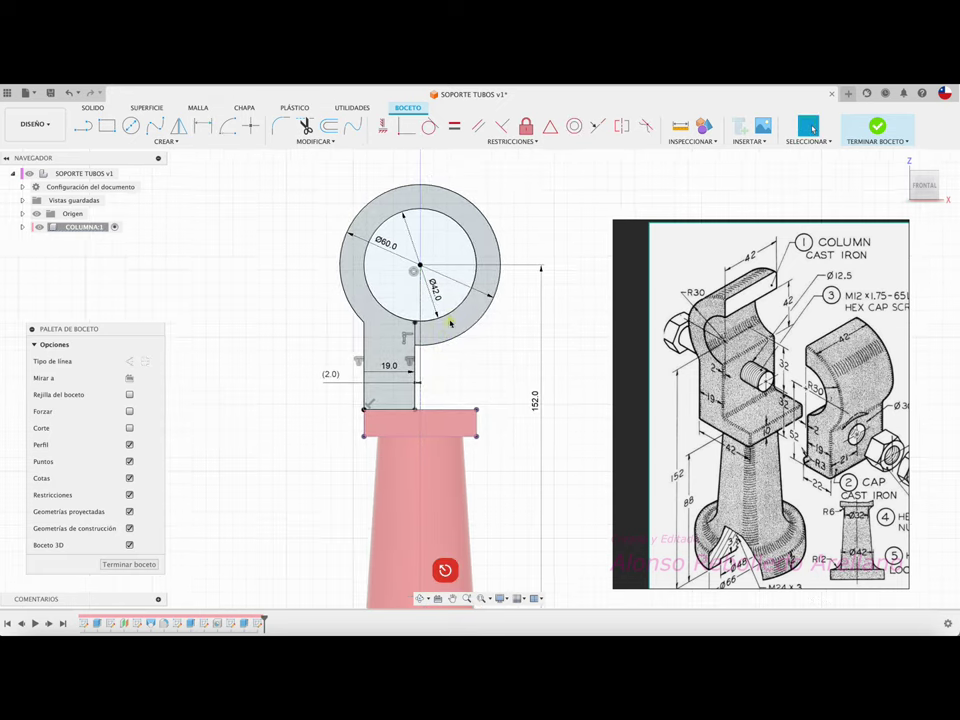
Extend the vertical neck line up to meet the ring's arc.
{"action": "scroll", "coordinate": [441, 332], "scroll_direction": "up", "scroll_amount": 2}
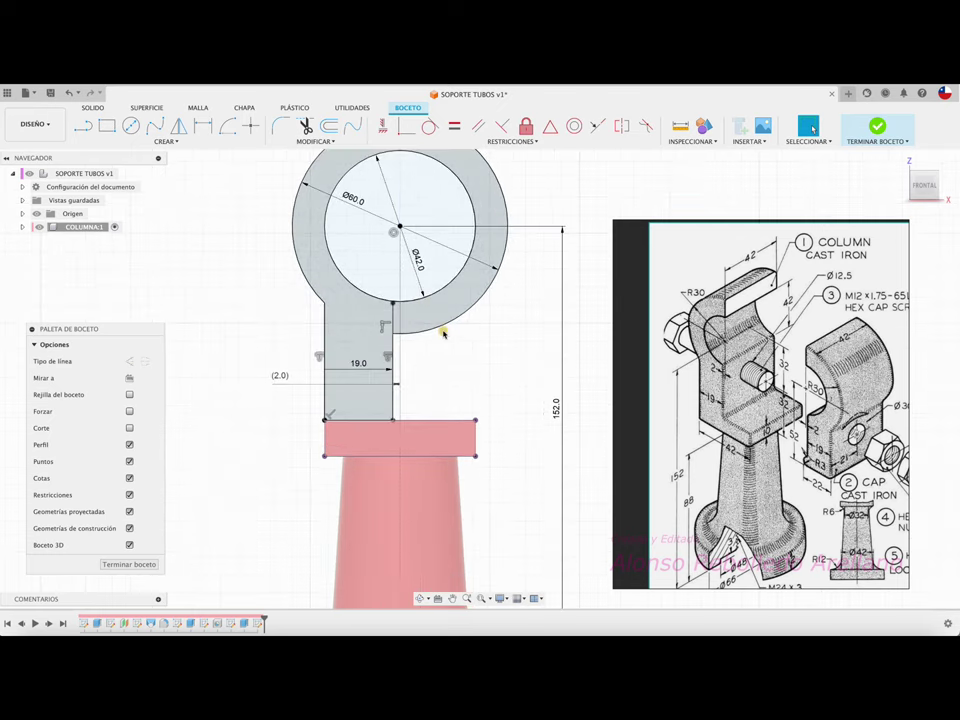
{"action": "scroll", "coordinate": [441, 332], "scroll_direction": "up", "scroll_amount": 1}
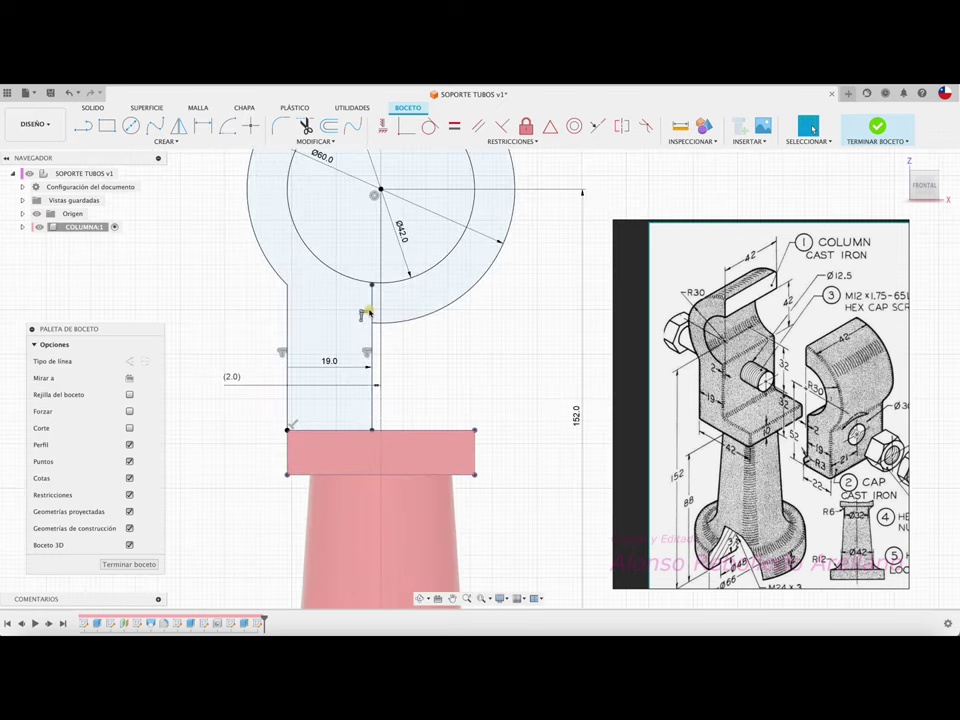
{"action": "scroll", "coordinate": [369, 281], "scroll_direction": "up", "scroll_amount": 1}
{"action": "scroll", "coordinate": [369, 281], "scroll_direction": "up", "scroll_amount": 1}
{"action": "scroll", "coordinate": [369, 280], "scroll_direction": "up", "scroll_amount": 1}
{"action": "scroll", "coordinate": [362, 300], "scroll_direction": "up", "scroll_amount": 2}
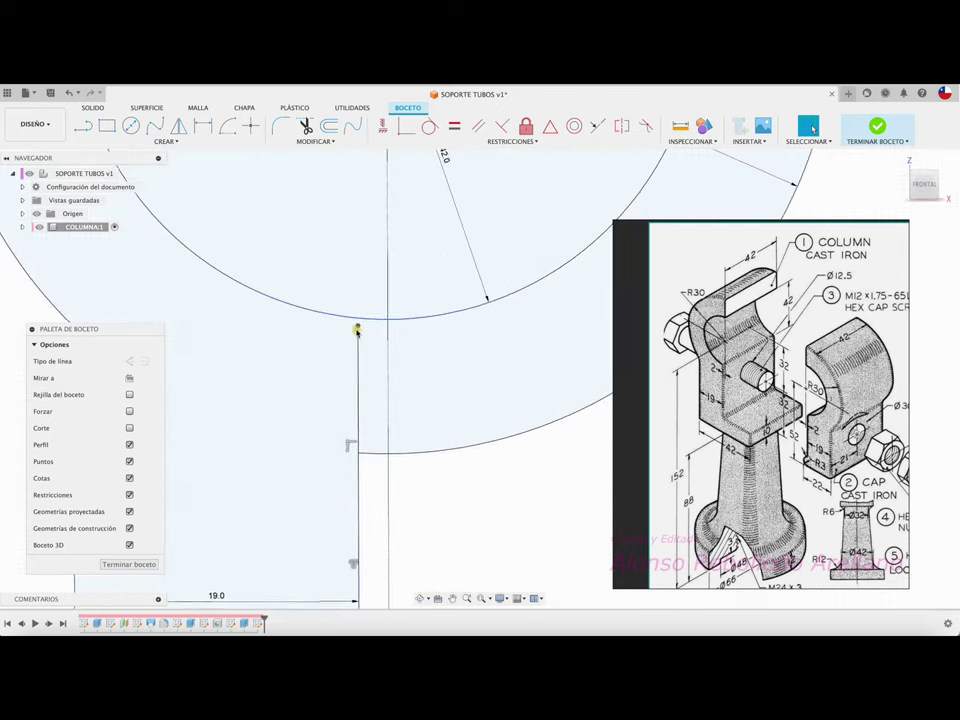
{"action": "left_click", "coordinate": [314, 141]}
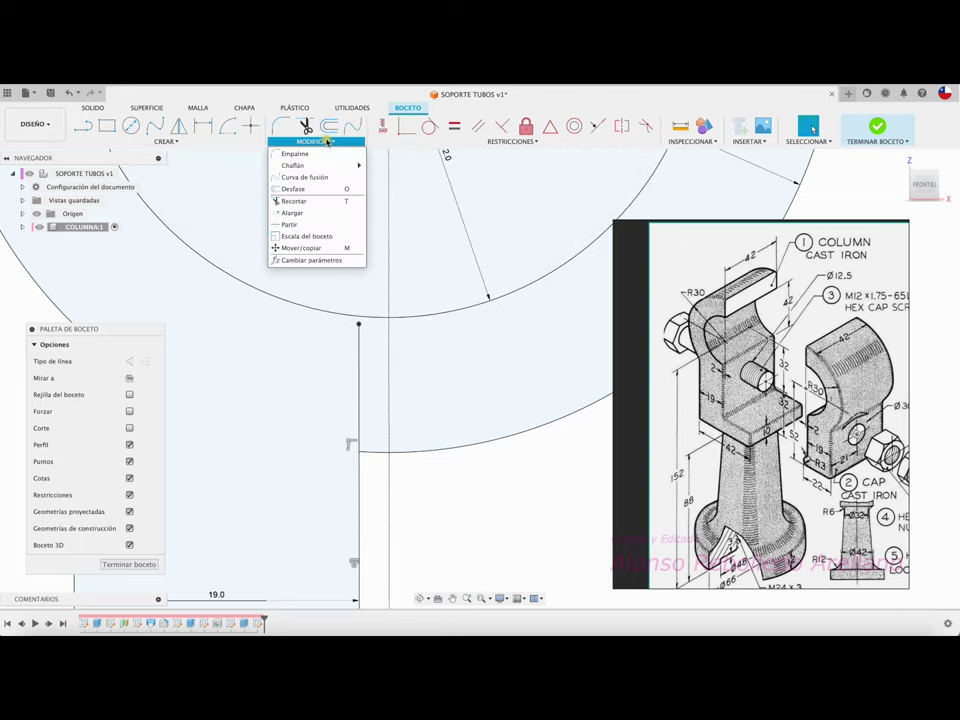
{"action": "left_click", "coordinate": [300, 213]}
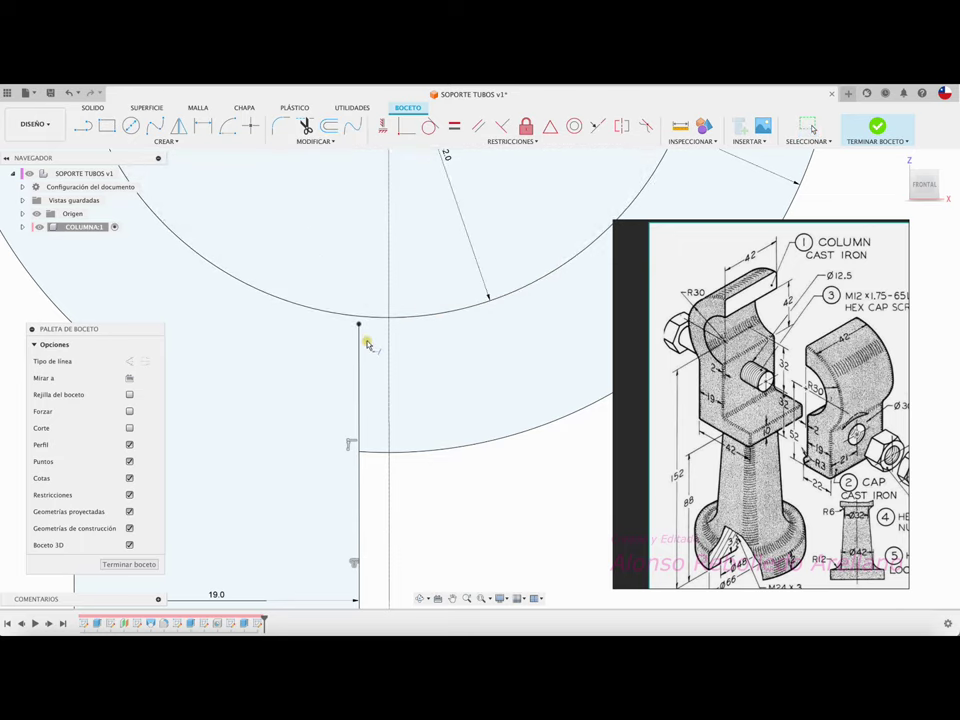
{"action": "left_click", "coordinate": [358, 344]}
{"action": "key", "text": "Escape"}
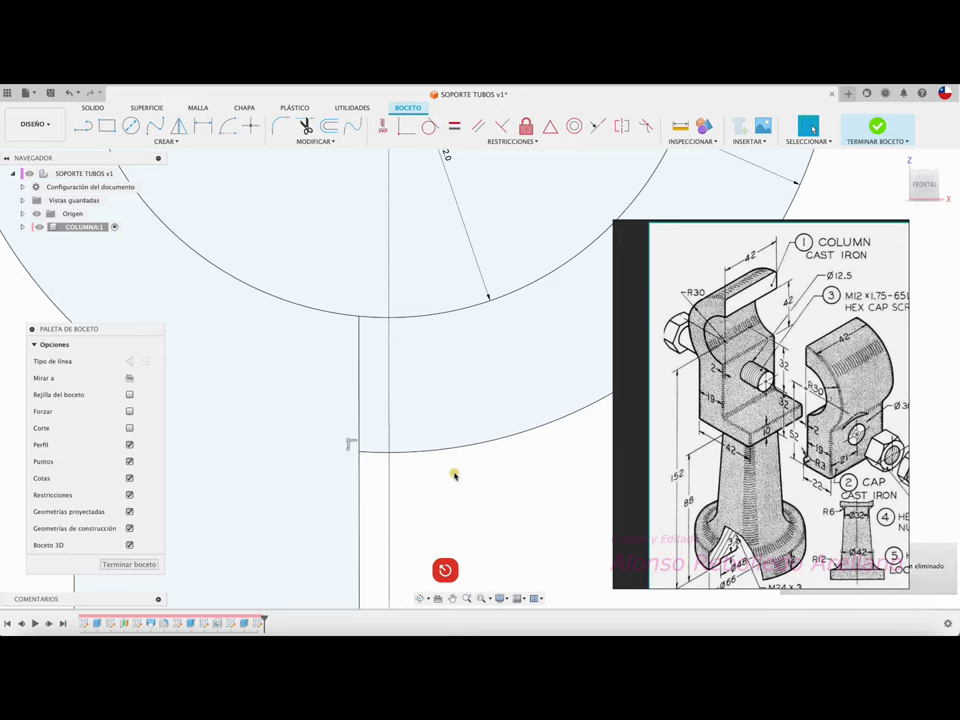
Trim the arc segment beside the neck line, then undo that trim.
{"action": "key", "text": "t"}
{"action": "left_click", "coordinate": [446, 446]}
{"action": "scroll", "coordinate": [446, 451], "scroll_direction": "down", "scroll_amount": 3}
{"action": "scroll", "coordinate": [447, 452], "scroll_direction": "down", "scroll_amount": 3}
{"action": "scroll", "coordinate": [447, 452], "scroll_direction": "down", "scroll_amount": 2}
{"action": "scroll", "coordinate": [447, 453], "scroll_direction": "down", "scroll_amount": 2}
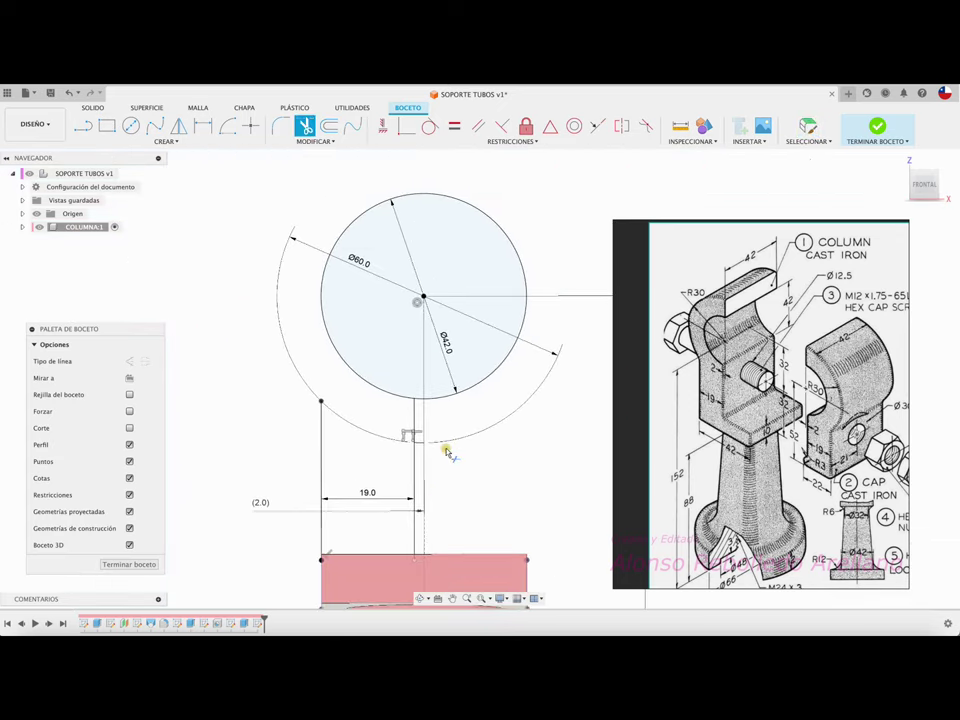
{"action": "key", "text": "super+z"}
{"action": "key", "text": "super+z"}
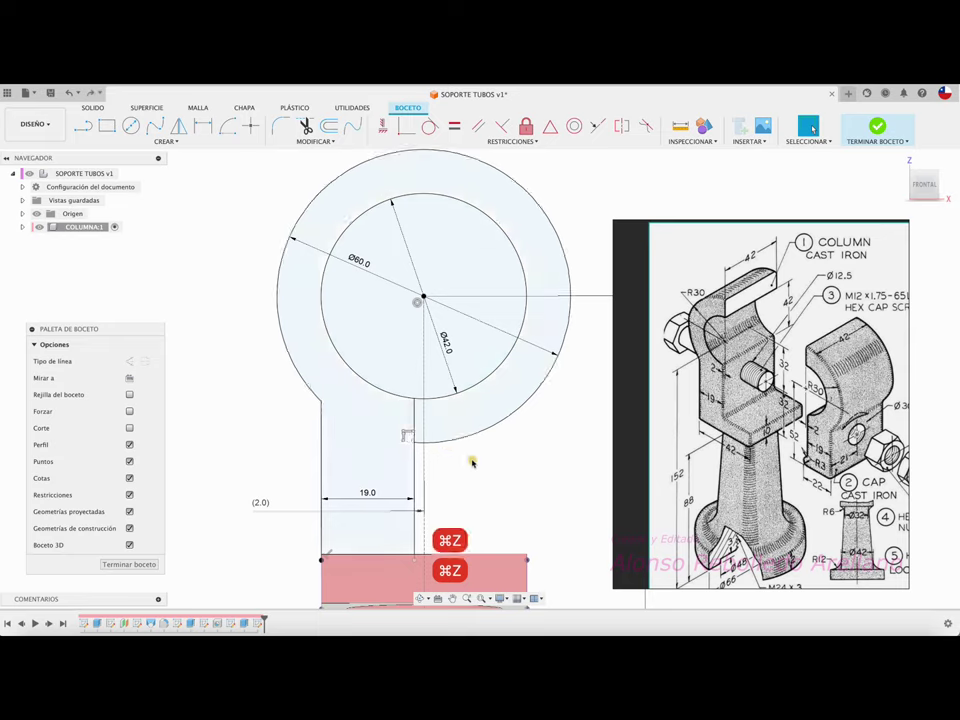
{"action": "scroll", "coordinate": [484, 446], "scroll_direction": "down", "scroll_amount": 2}
{"action": "scroll", "coordinate": [484, 446], "scroll_direction": "down", "scroll_amount": 2}
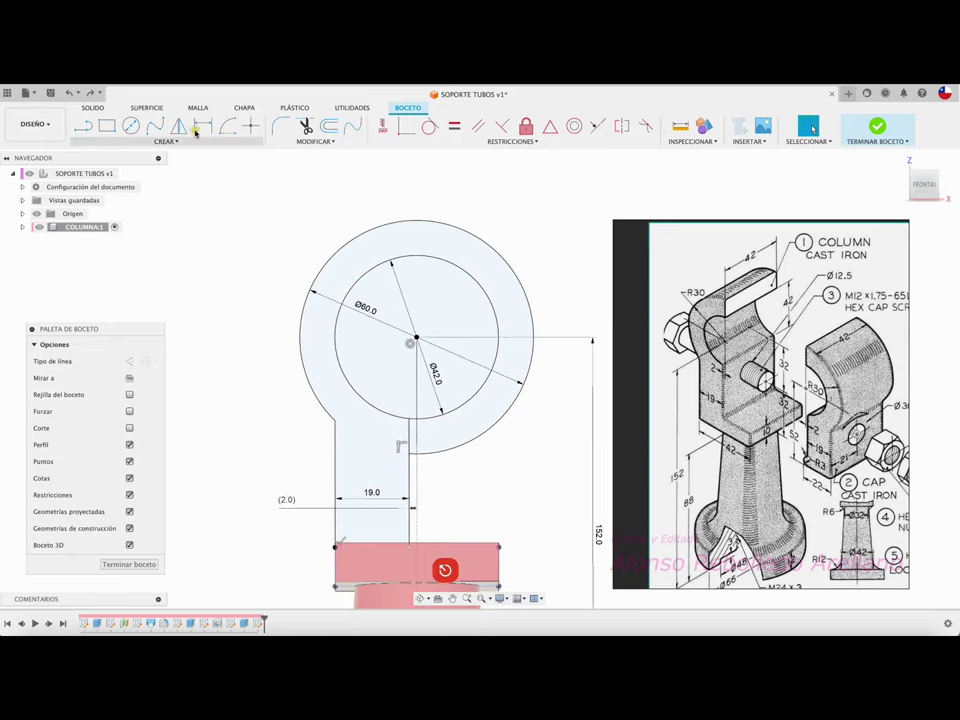
{"action": "left_click", "coordinate": [83, 125]}
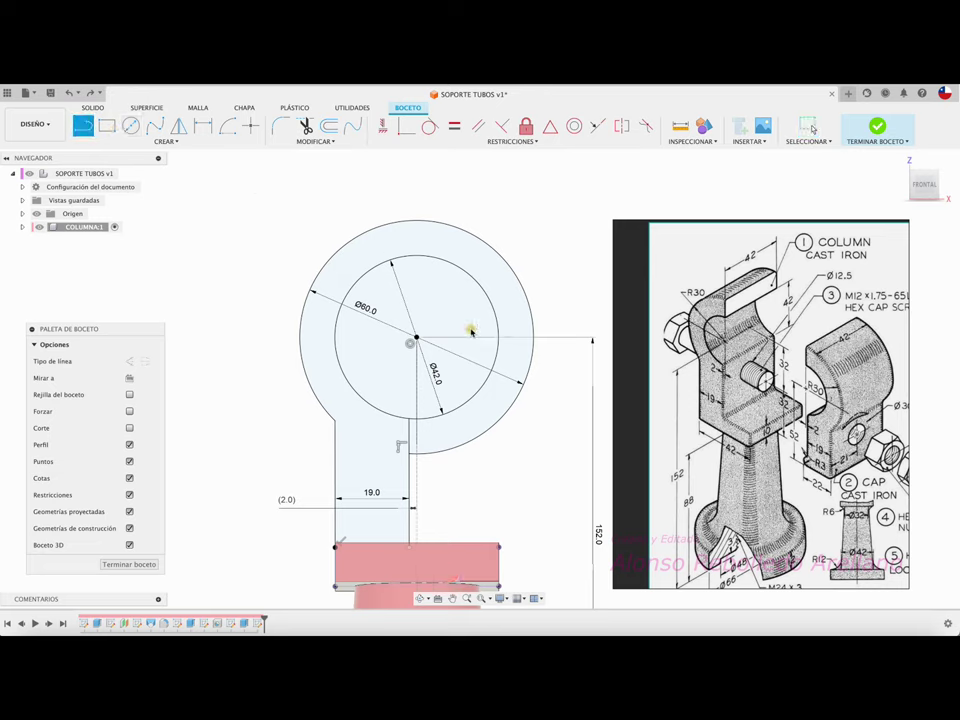
Draw a vertical line from the ring's centre straight up.
{"action": "left_click", "coordinate": [416, 339]}
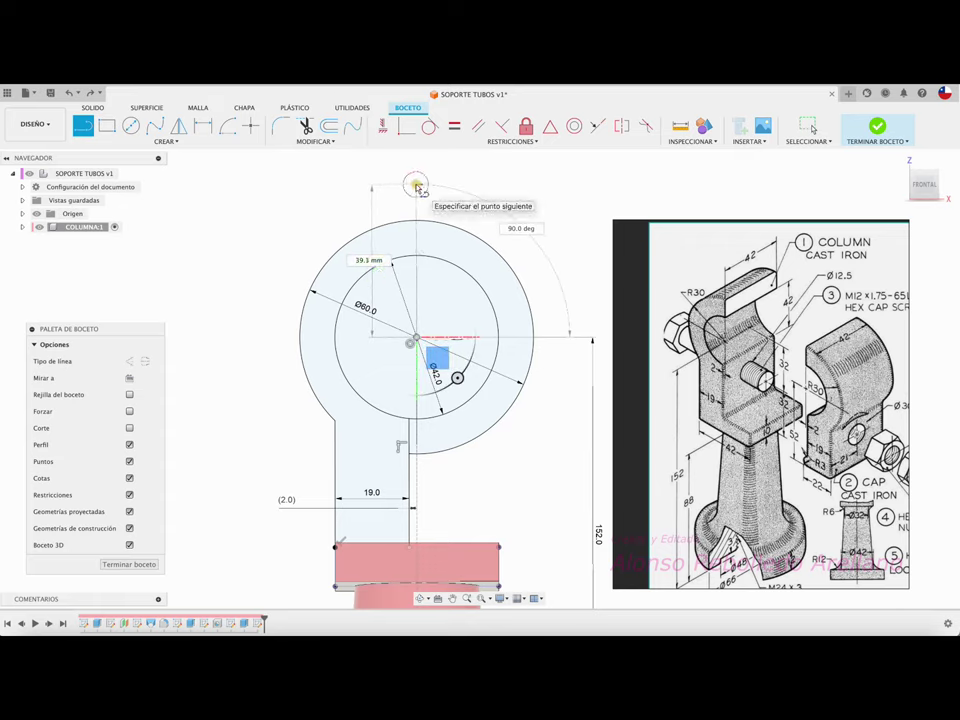
{"action": "left_click", "coordinate": [416, 187]}
{"action": "key", "text": "Escape"}
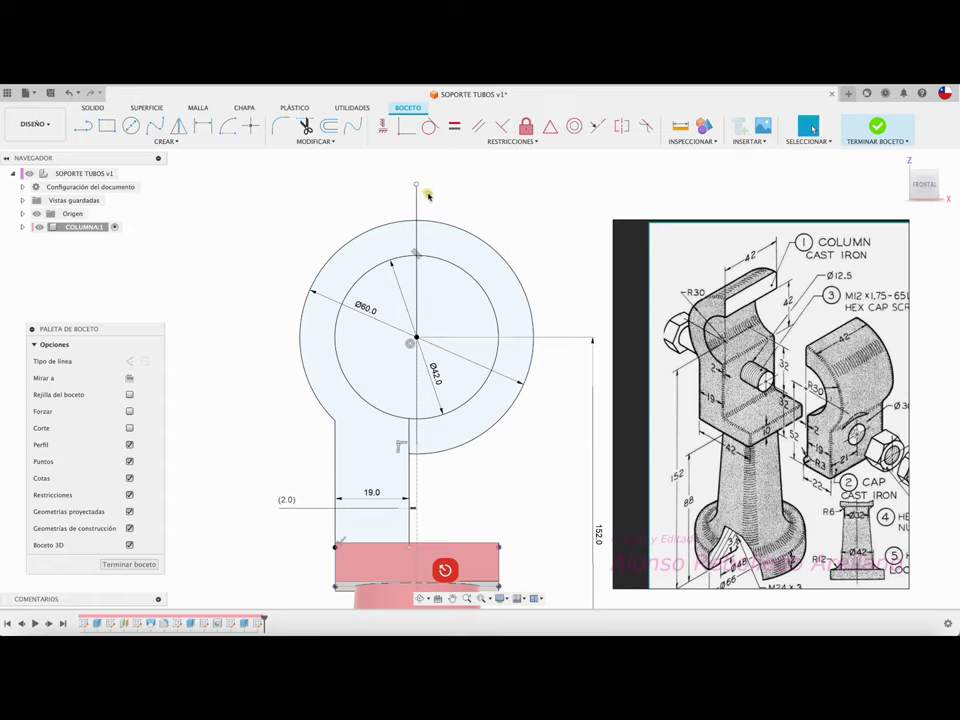
Trim away the right outer arc of the Ø60 circle and the right half of the Ø42 circle.
{"action": "key", "text": "t"}
{"action": "left_click", "coordinate": [449, 224]}
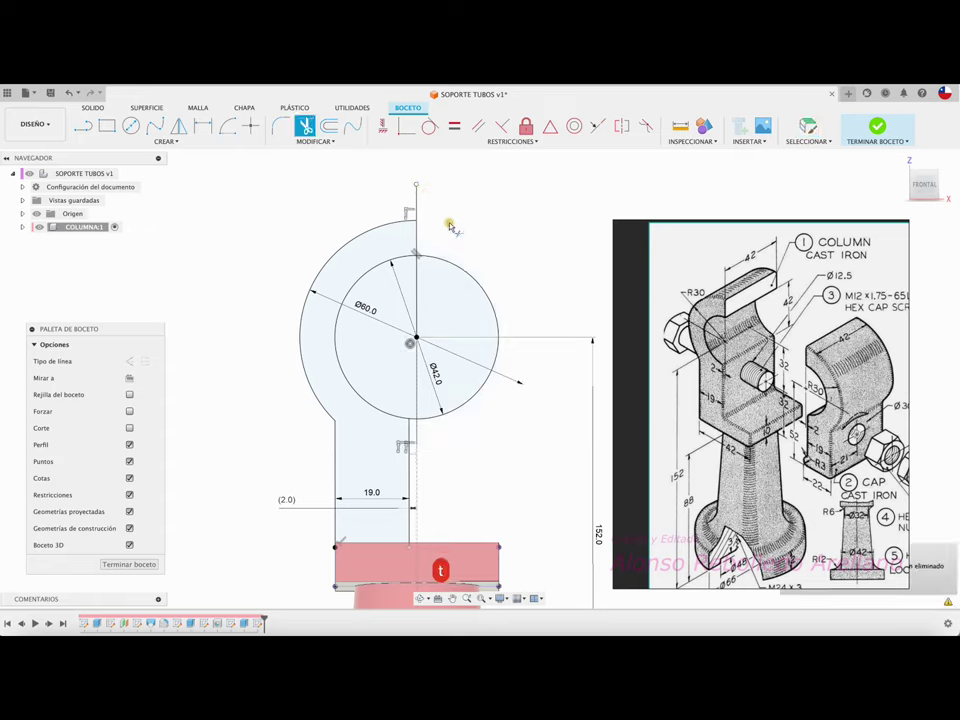
{"action": "left_click", "coordinate": [454, 264]}
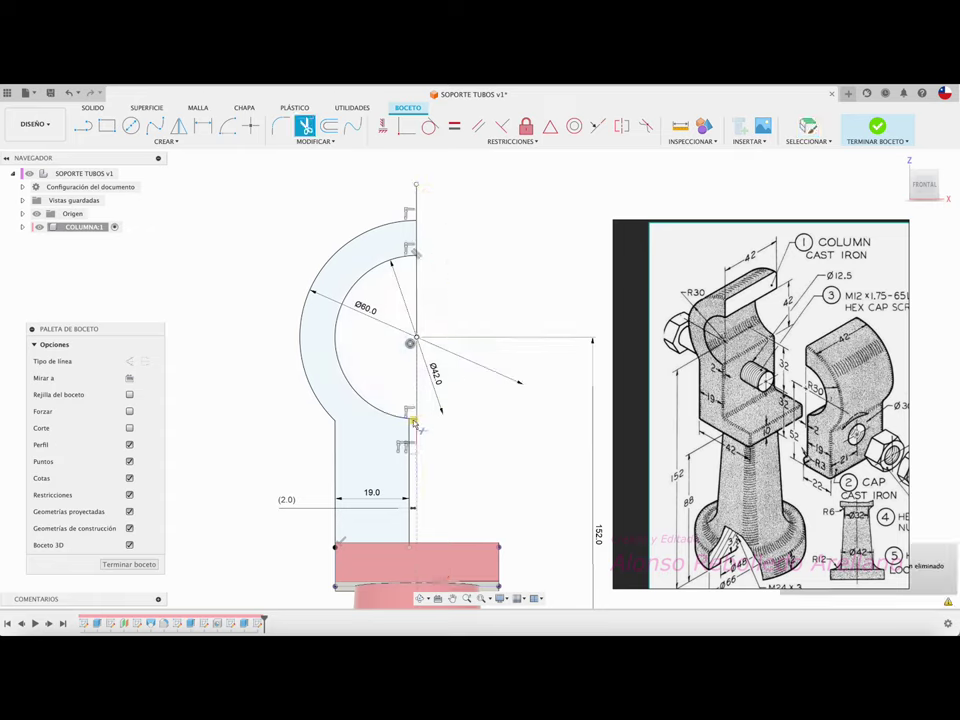
{"action": "scroll", "coordinate": [466, 445], "scroll_direction": "down", "scroll_amount": 2}
{"action": "scroll", "coordinate": [466, 443], "scroll_direction": "down", "scroll_amount": 2}
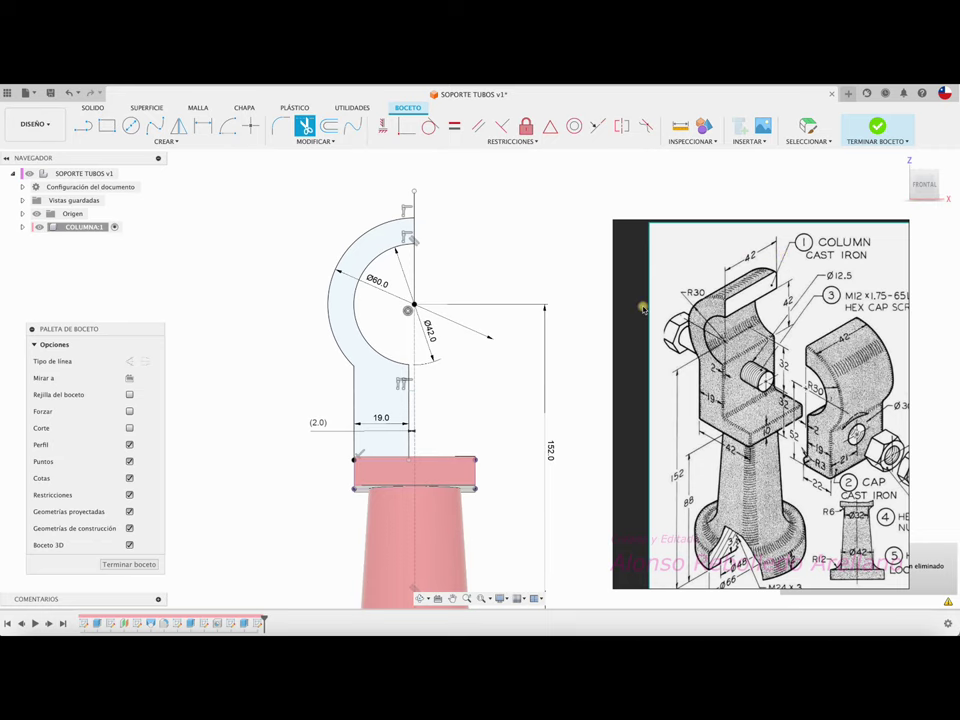
{"action": "middle_click_drag", "start_coordinate": [514, 338], "coordinate": [878, 133], "text": "shift"}
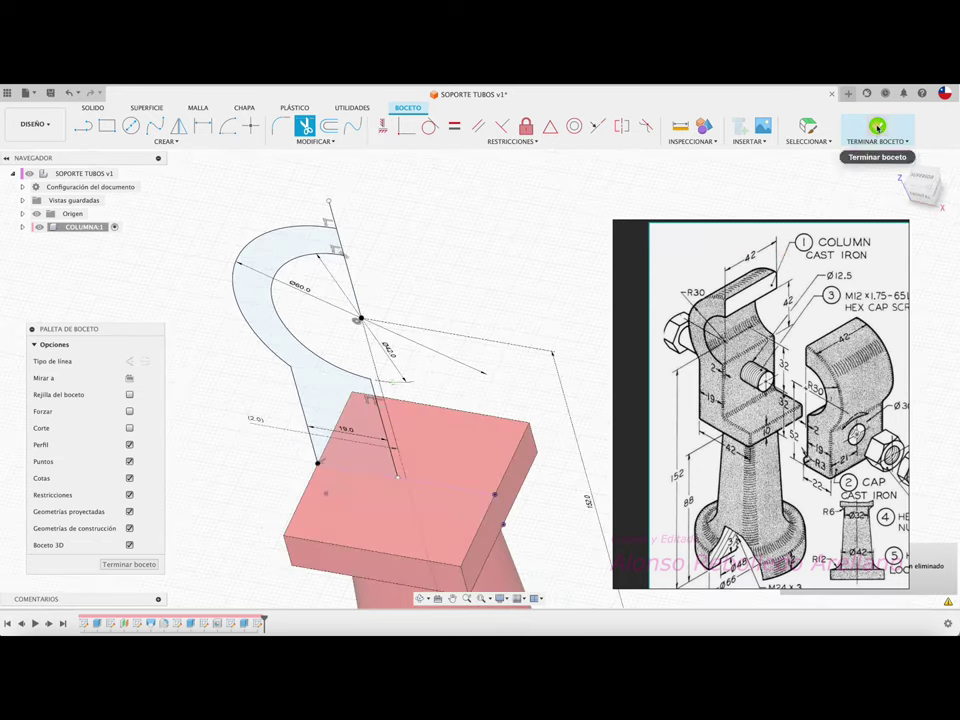
Extrude the hook profile 42 mm symmetrically about the sketch plane, joined to the column.
{"action": "left_click", "coordinate": [878, 126]}
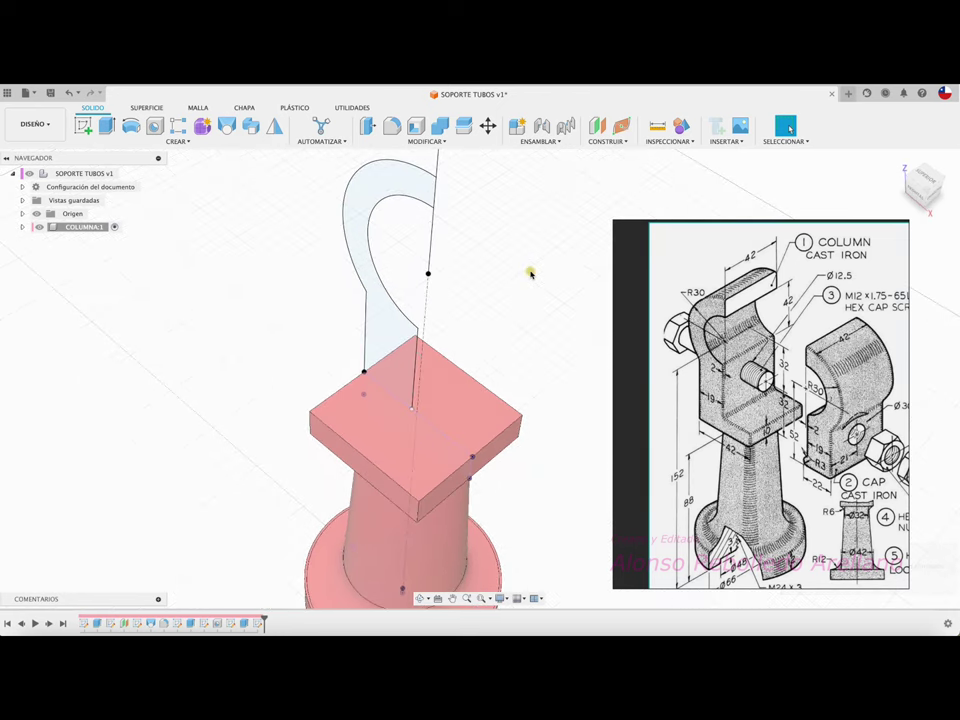
{"action": "key", "text": "e"}
{"action": "left_click", "coordinate": [373, 327]}
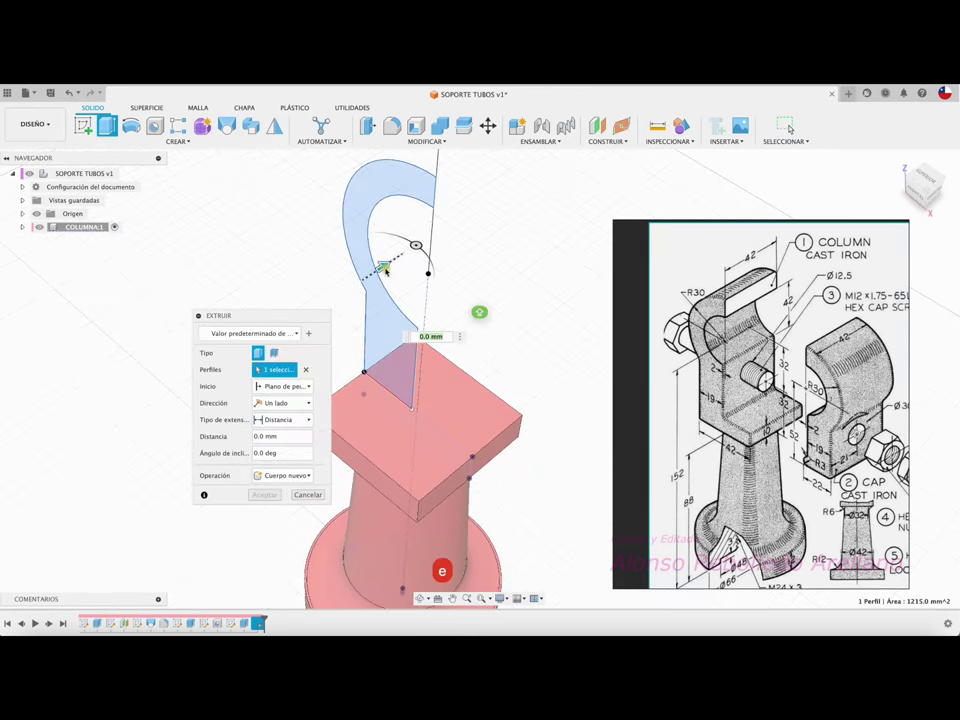
{"action": "left_click_drag", "start_coordinate": [385, 268], "coordinate": [433, 232]}
{"action": "left_click", "coordinate": [298, 424]}
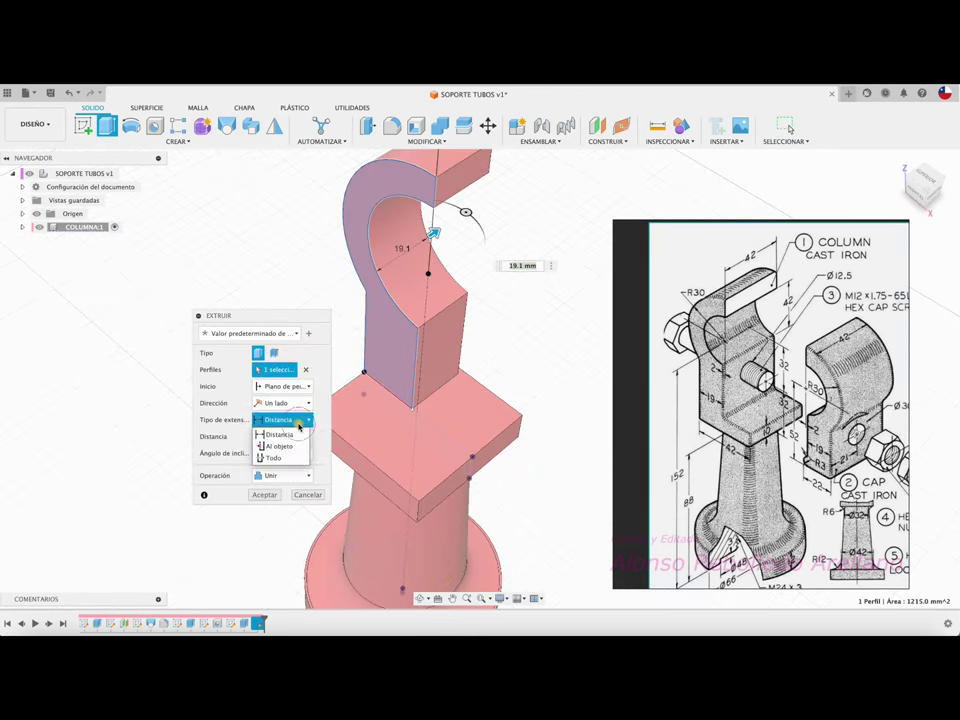
{"action": "left_click", "coordinate": [298, 403]}
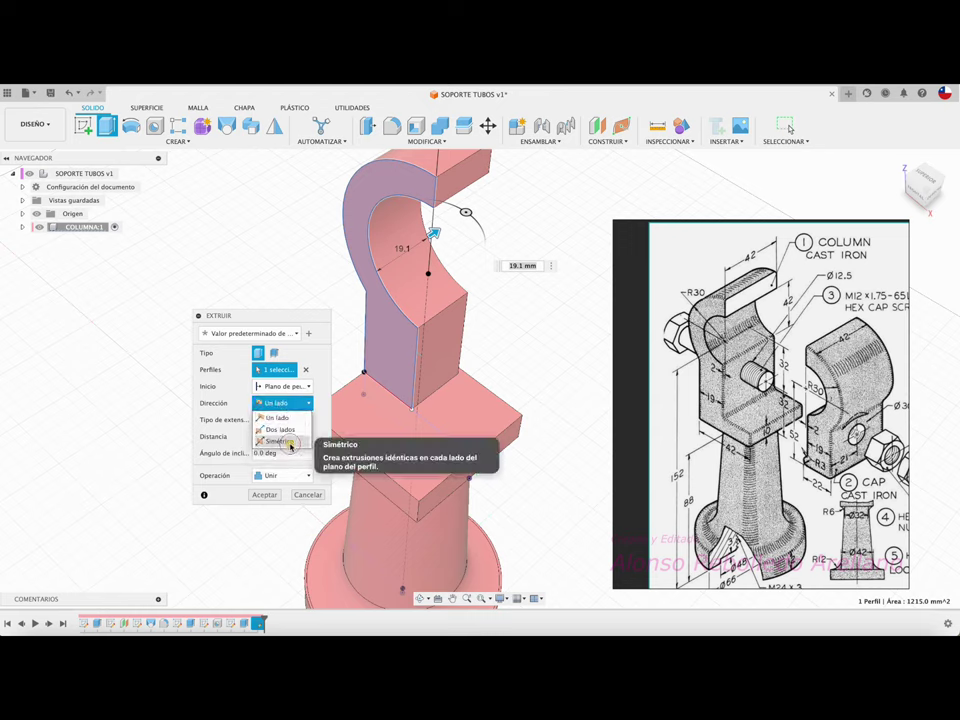
{"action": "left_click", "coordinate": [291, 443]}
{"action": "left_click_drag", "start_coordinate": [296, 452], "coordinate": [211, 455]}
{"action": "type", "text": "42"}
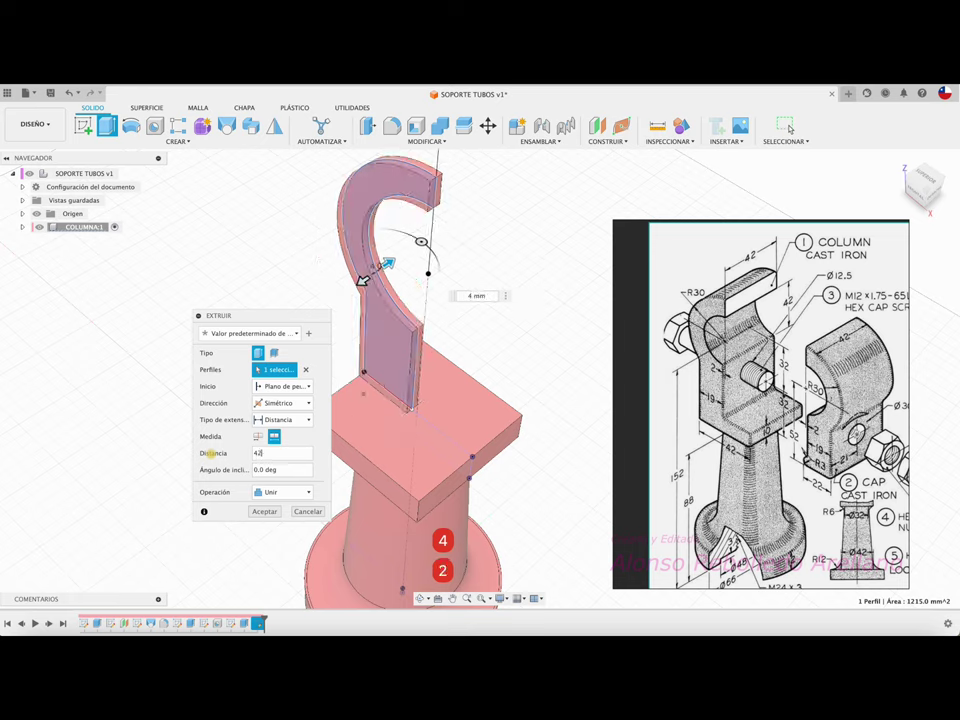
{"action": "left_click", "coordinate": [264, 511]}
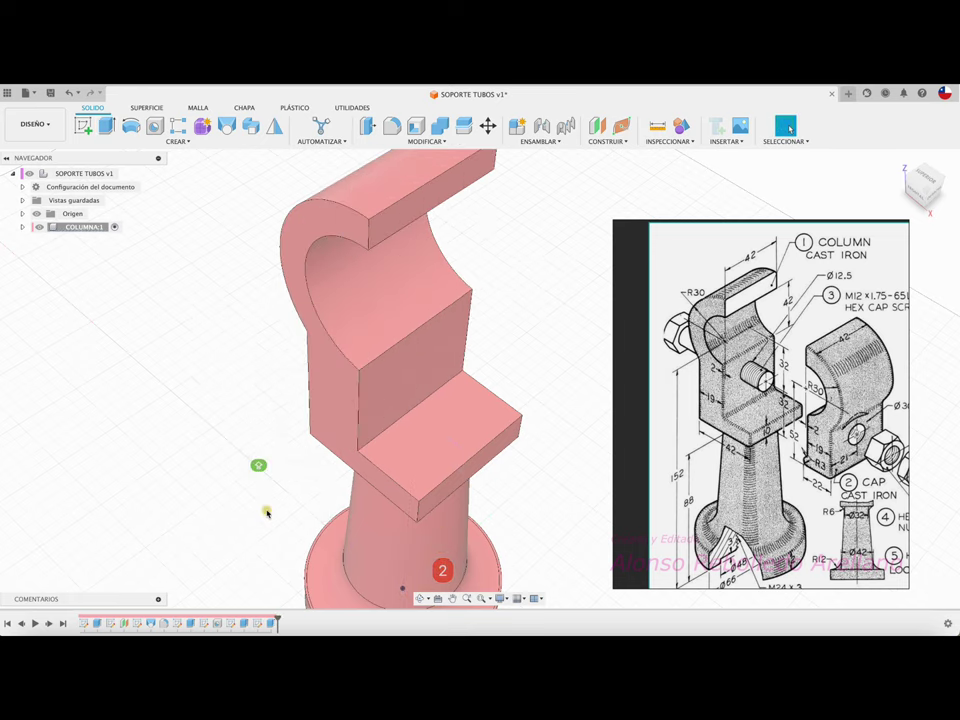
Verify the ledge edge measures 42 mm, then start a new sketch on the block's side face.
{"action": "scroll", "coordinate": [267, 512], "scroll_direction": "down", "scroll_amount": 5}
{"action": "scroll", "coordinate": [266, 512], "scroll_direction": "up", "scroll_amount": 5}
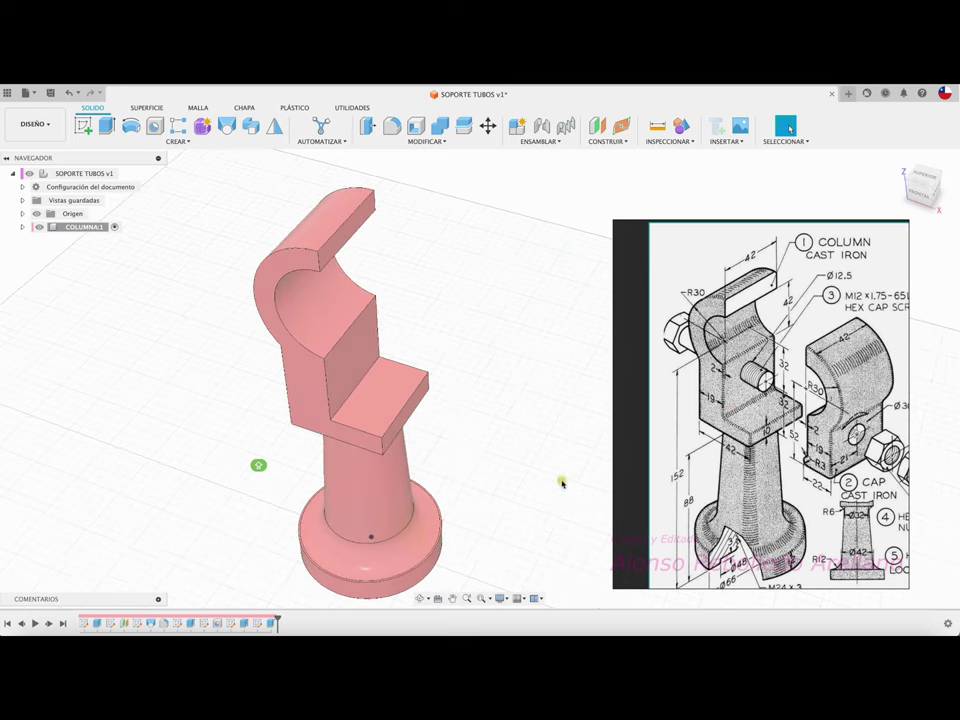
{"action": "scroll", "coordinate": [645, 424], "scroll_direction": "up", "scroll_amount": 2}
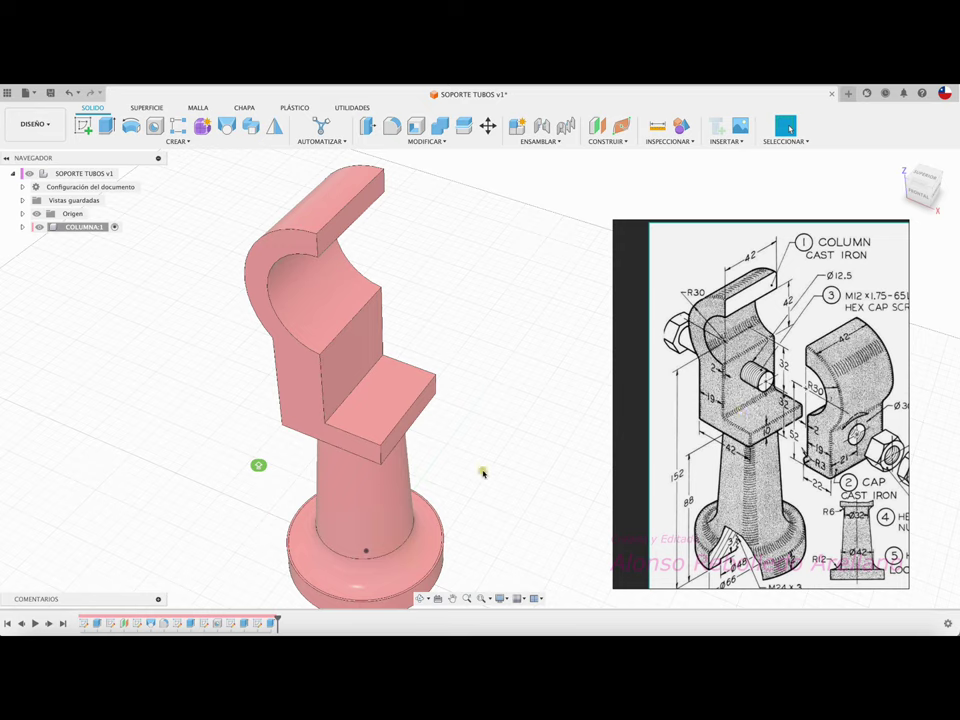
{"action": "left_click", "coordinate": [421, 416]}
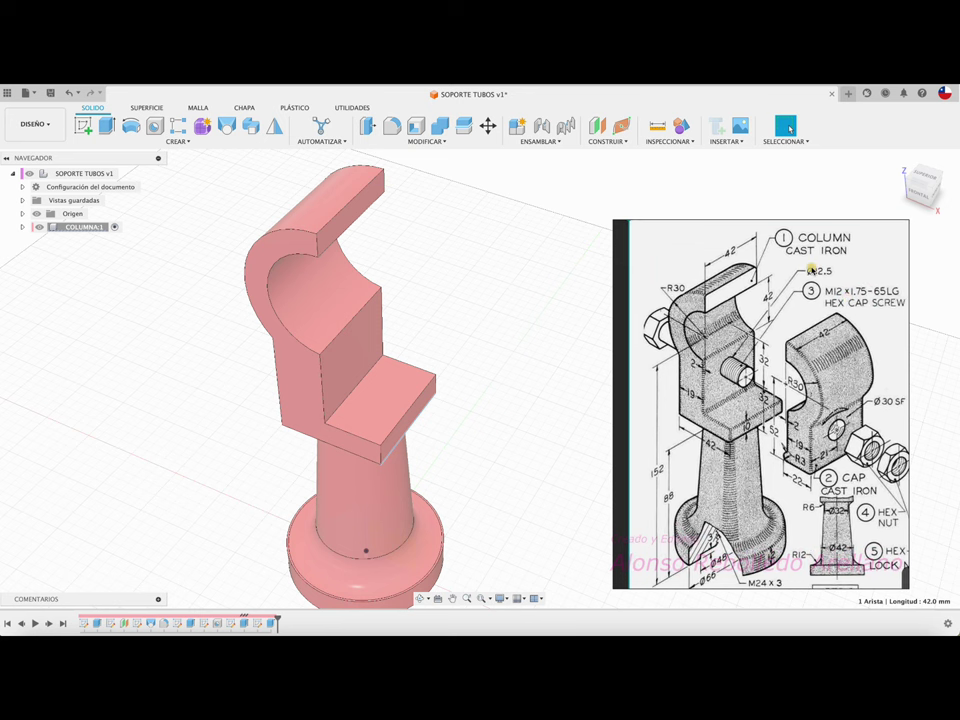
{"action": "left_click", "coordinate": [94, 128]}
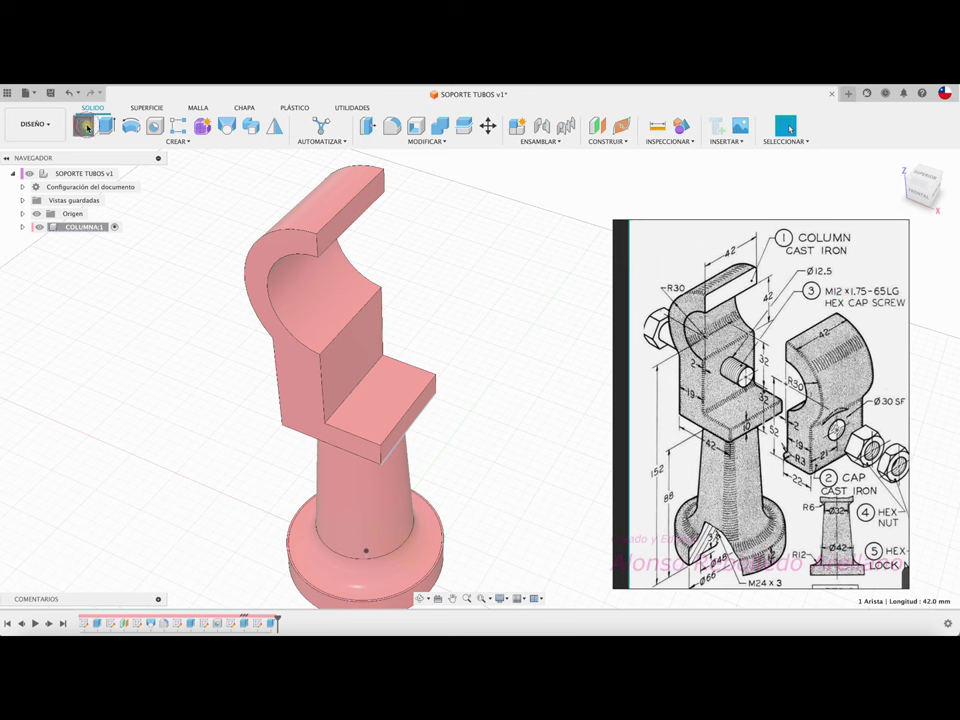
{"action": "left_click", "coordinate": [360, 351]}
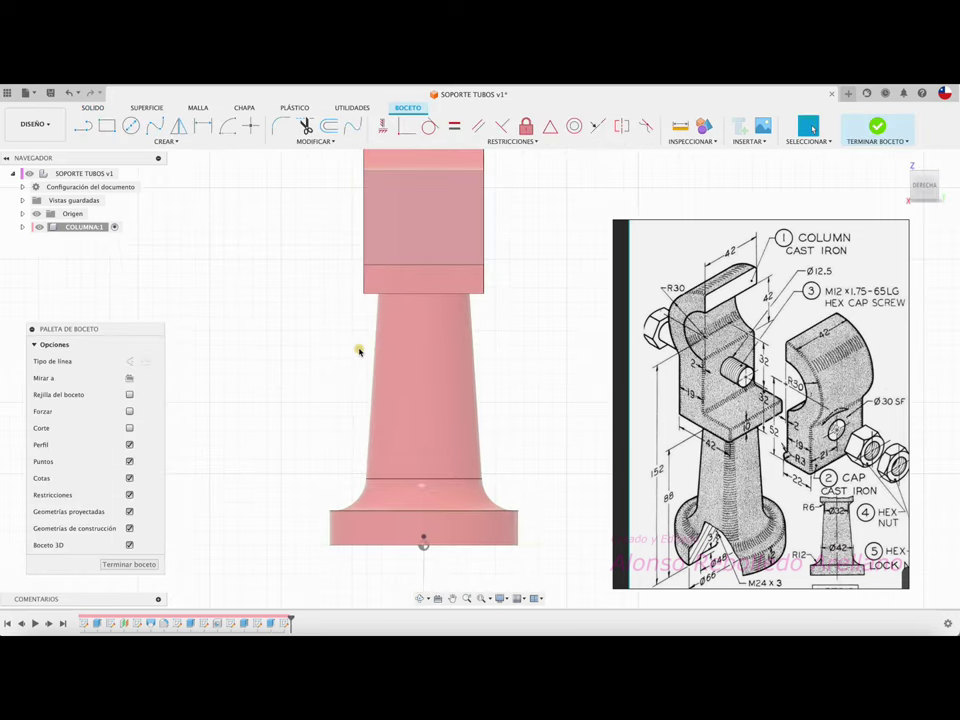
Draw a vertical line from the bottom edge midpoint up to the top of the side face.
{"action": "left_click", "coordinate": [131, 126]}
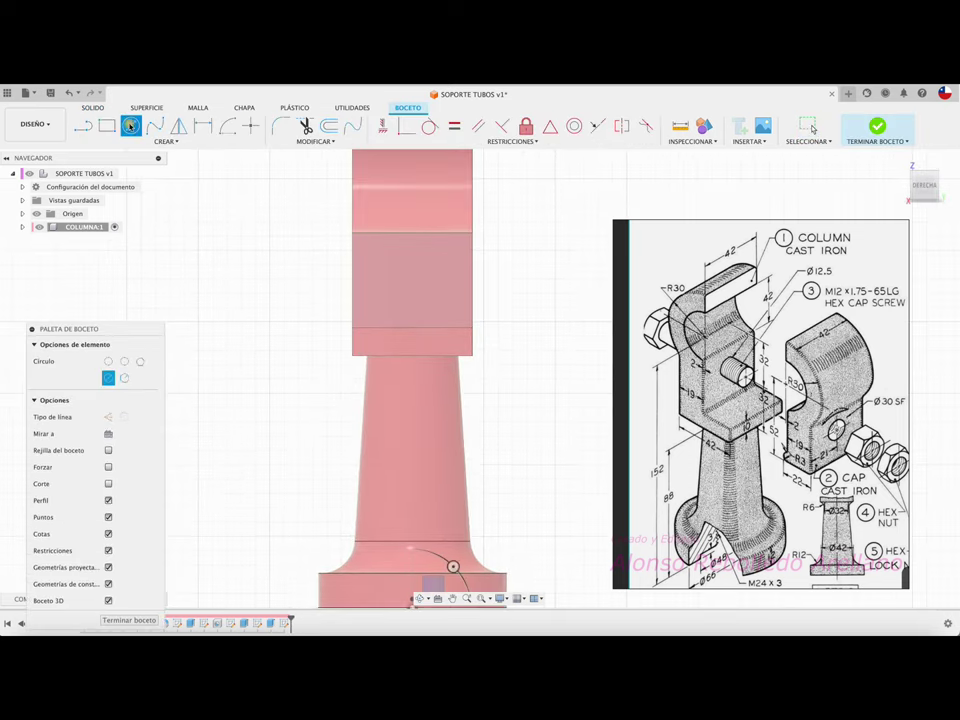
{"action": "left_click", "coordinate": [411, 327]}
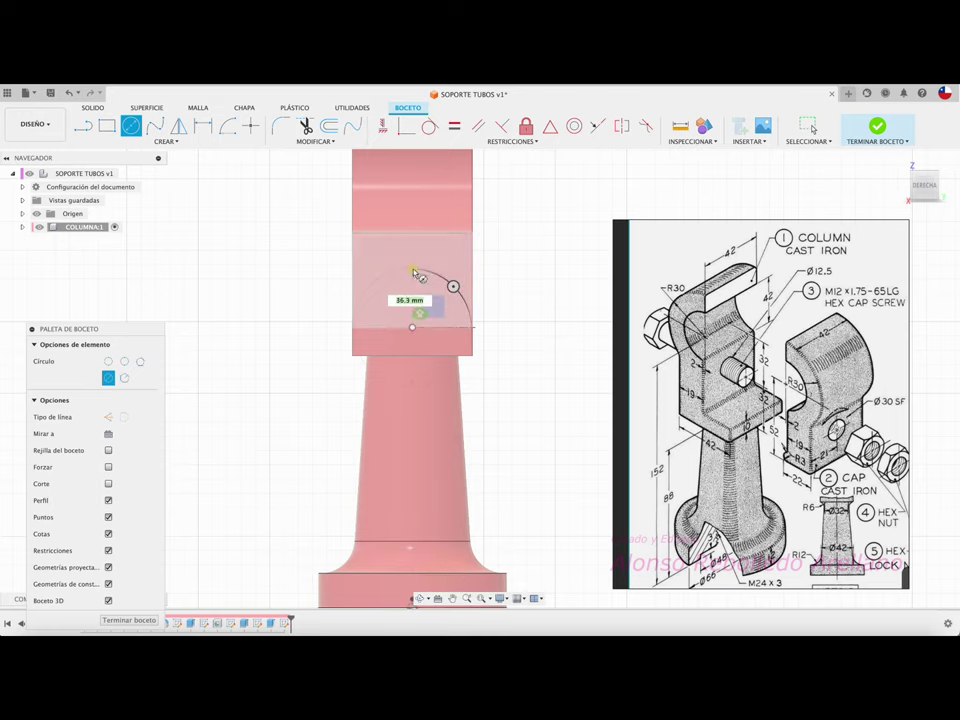
{"action": "left_click", "coordinate": [810, 127]}
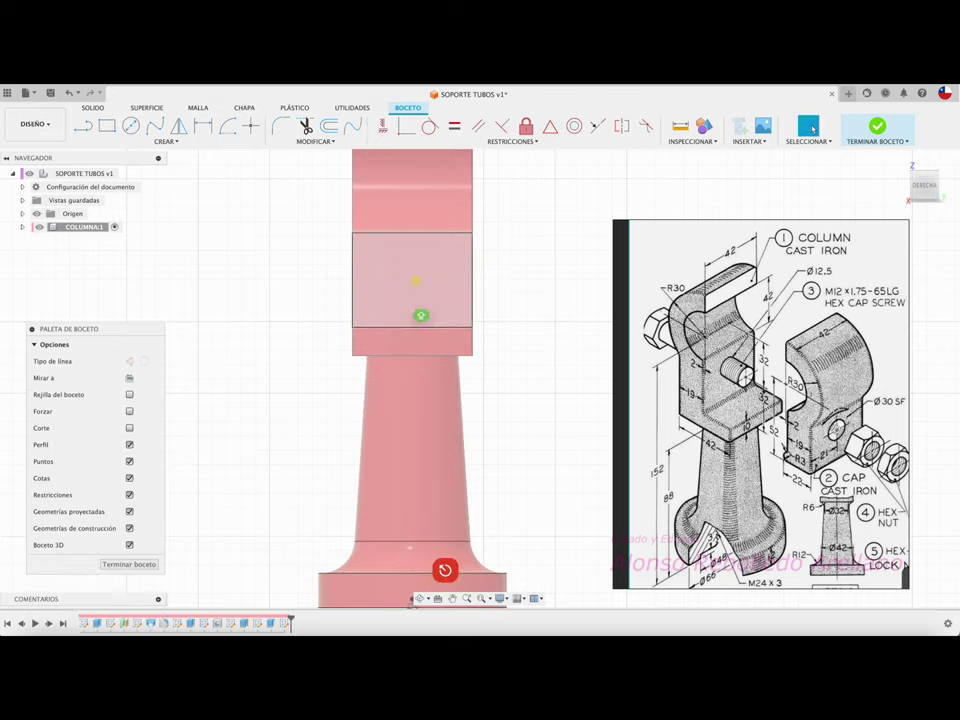
{"action": "key", "text": "l"}
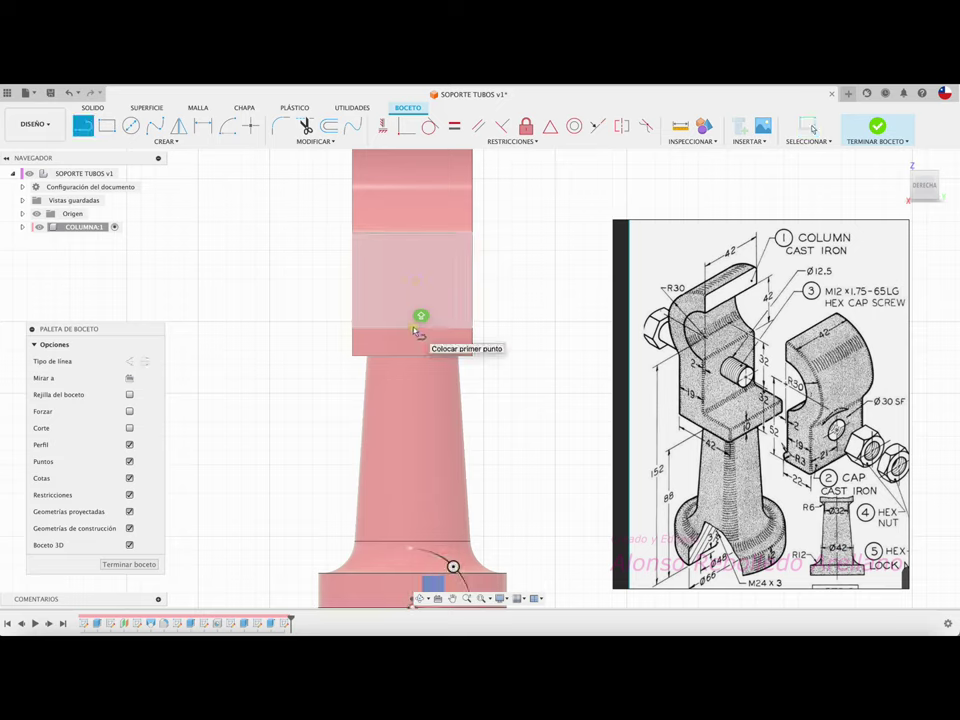
{"action": "left_click", "coordinate": [412, 327]}
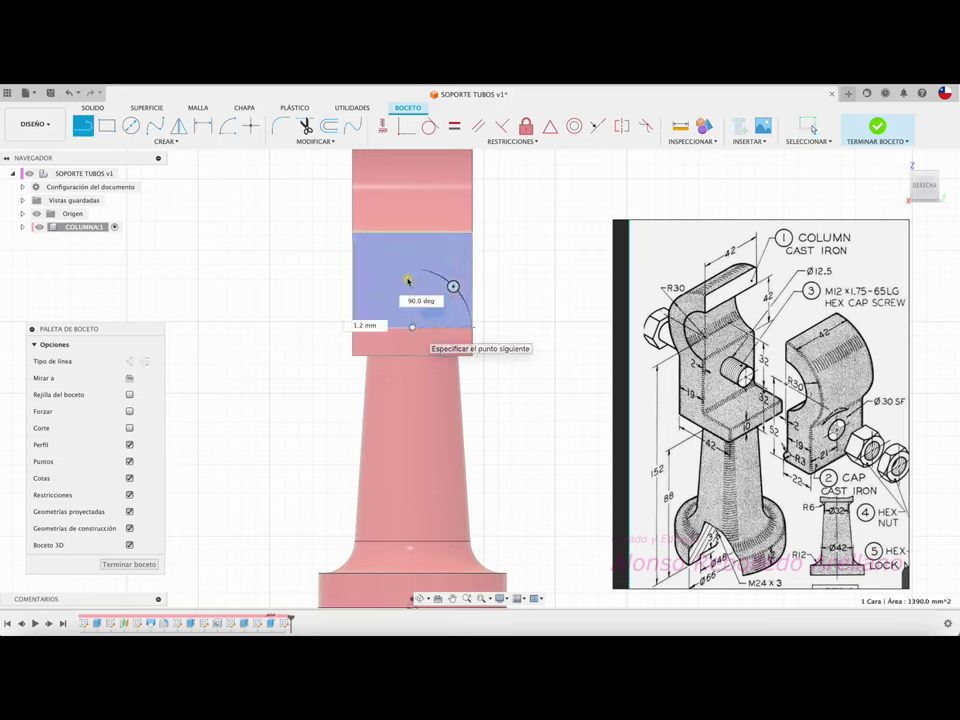
{"action": "left_click", "coordinate": [412, 213]}
{"action": "key", "text": "Escape"}
Add the bolt-hole circle and convert the vertical line into a centerline.
{"action": "key", "text": "c"}
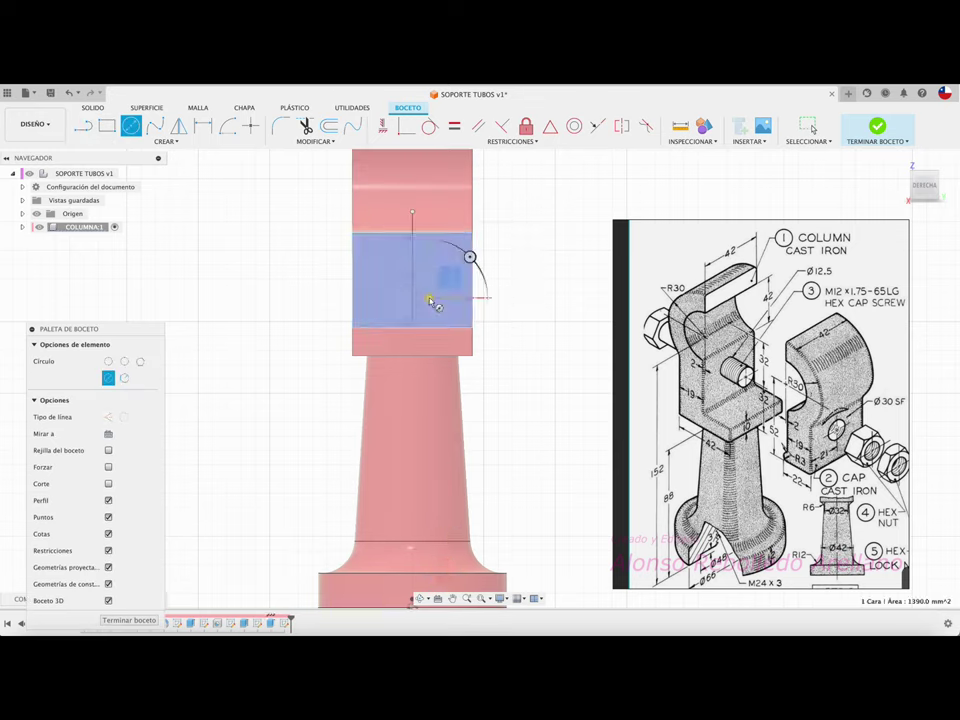
{"action": "key", "text": "Escape"}
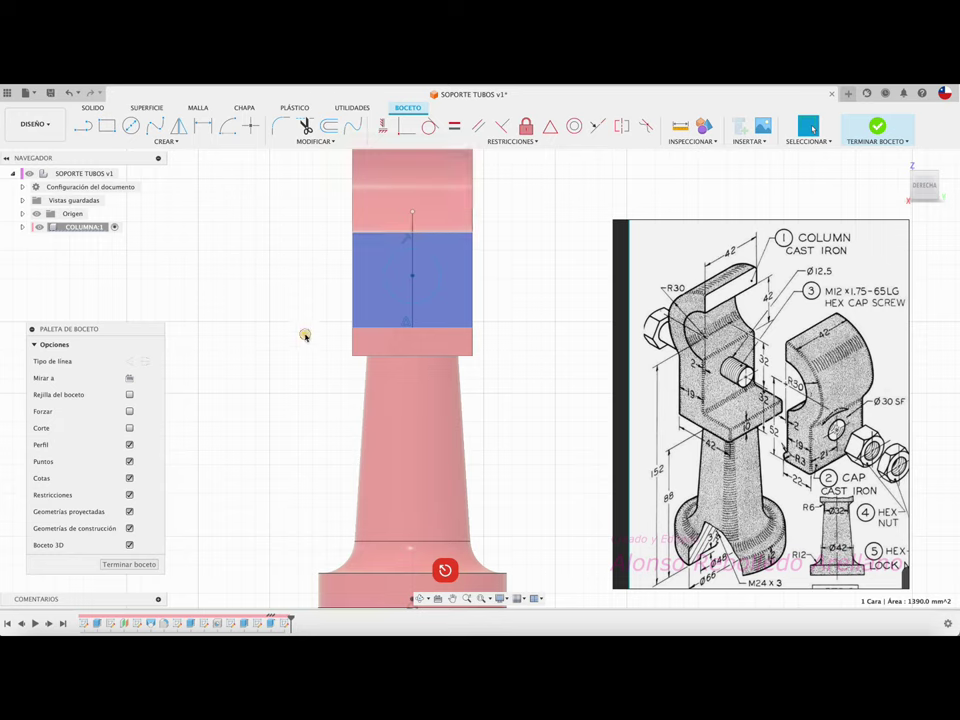
{"action": "left_click", "coordinate": [411, 230]}
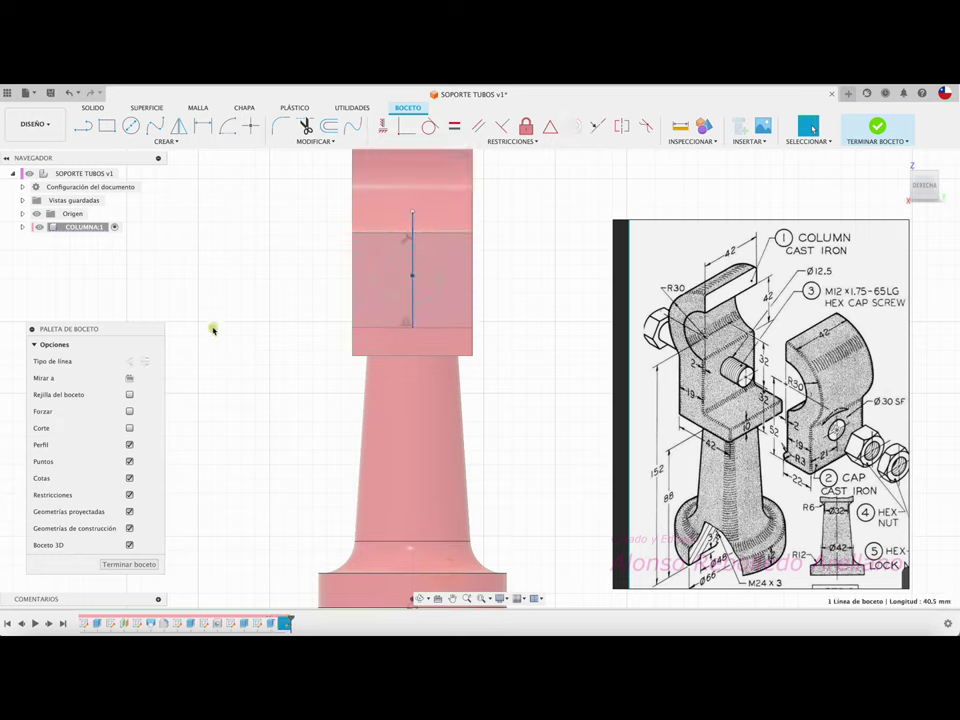
{"action": "left_click", "coordinate": [144, 362]}
{"action": "left_click", "coordinate": [213, 343]}
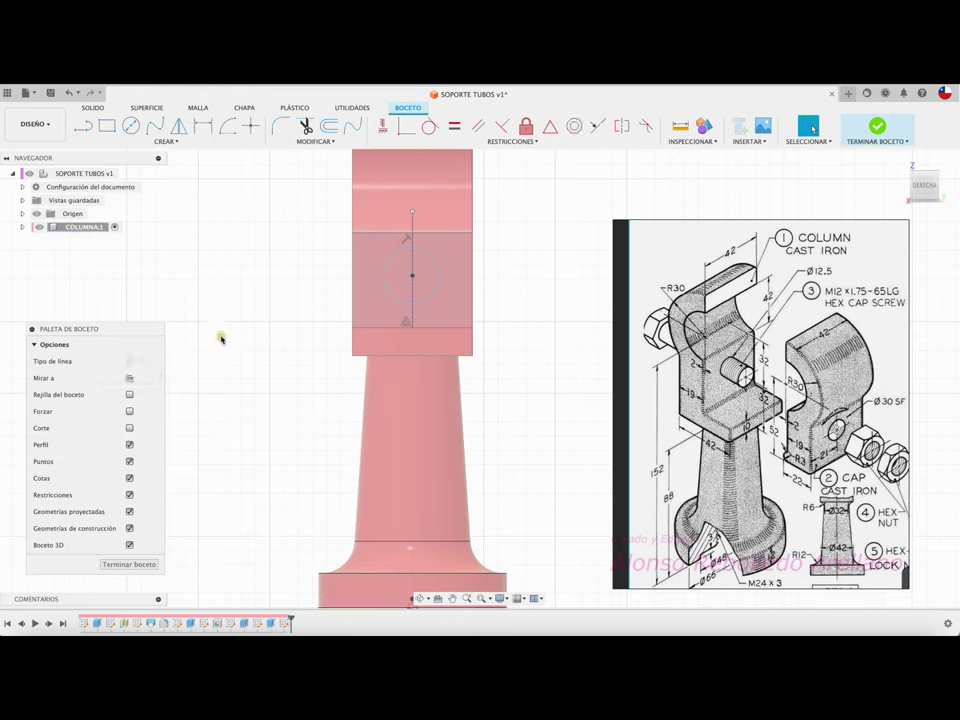
Dimension the bolt-hole circle to a 12.5 mm diameter.
{"action": "key", "text": "d"}
{"action": "left_click", "coordinate": [438, 284]}
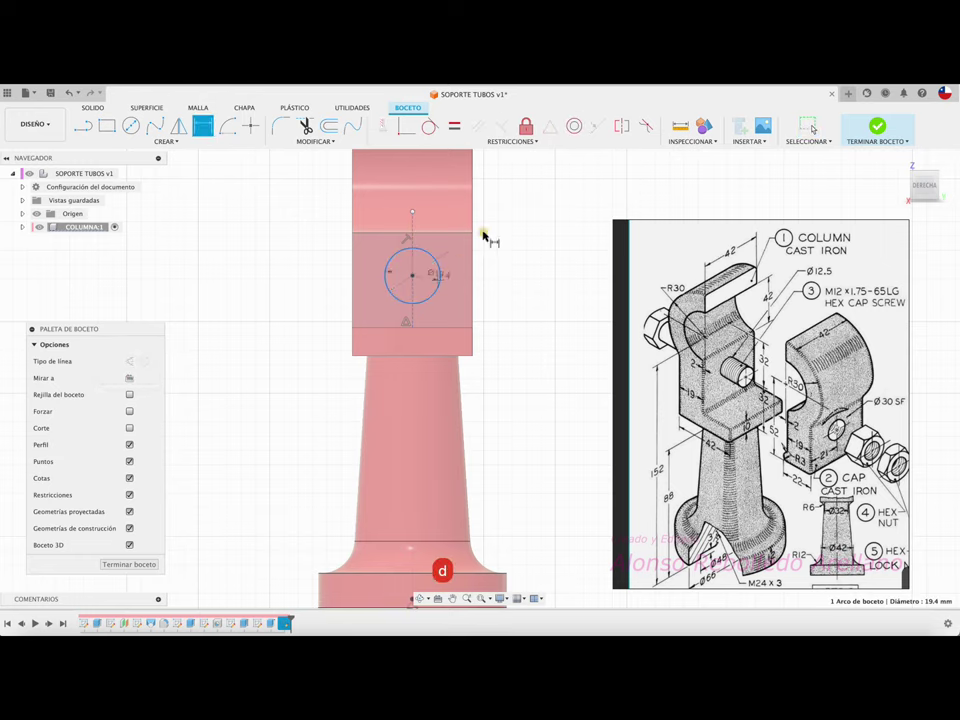
{"action": "left_click", "coordinate": [535, 199]}
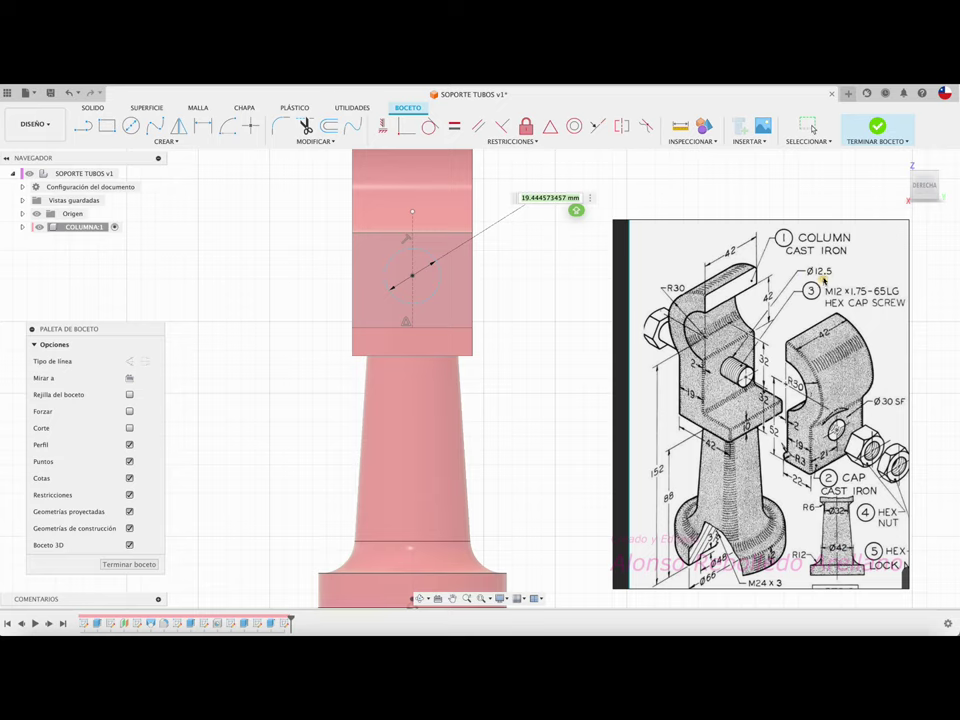
{"action": "type", "text": "12."}
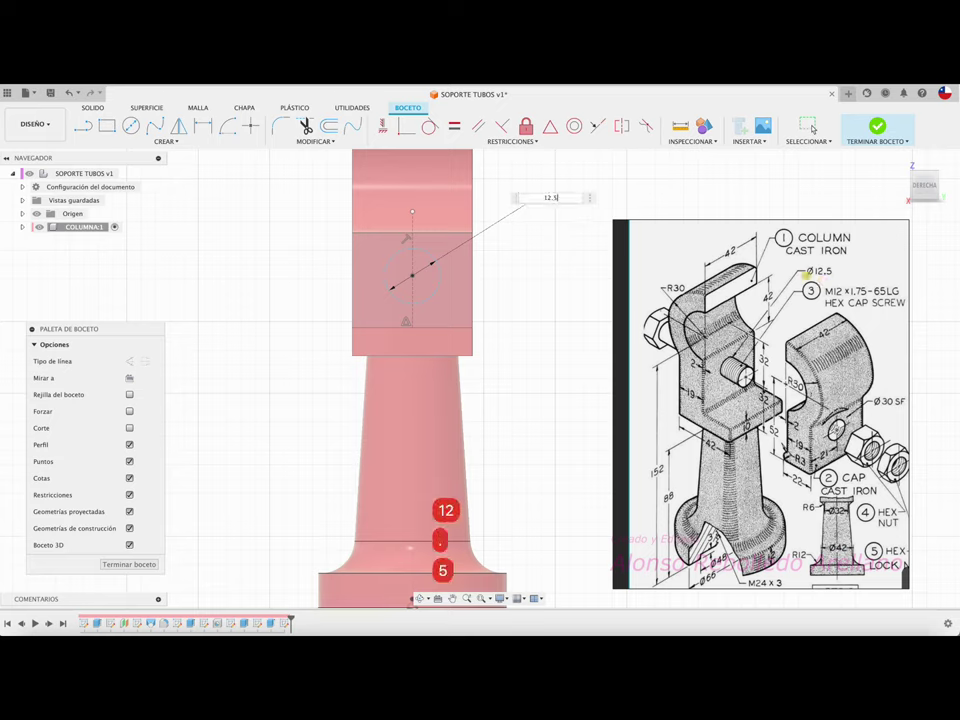
{"action": "type", "text": "5"}
{"action": "key", "text": "Return"}
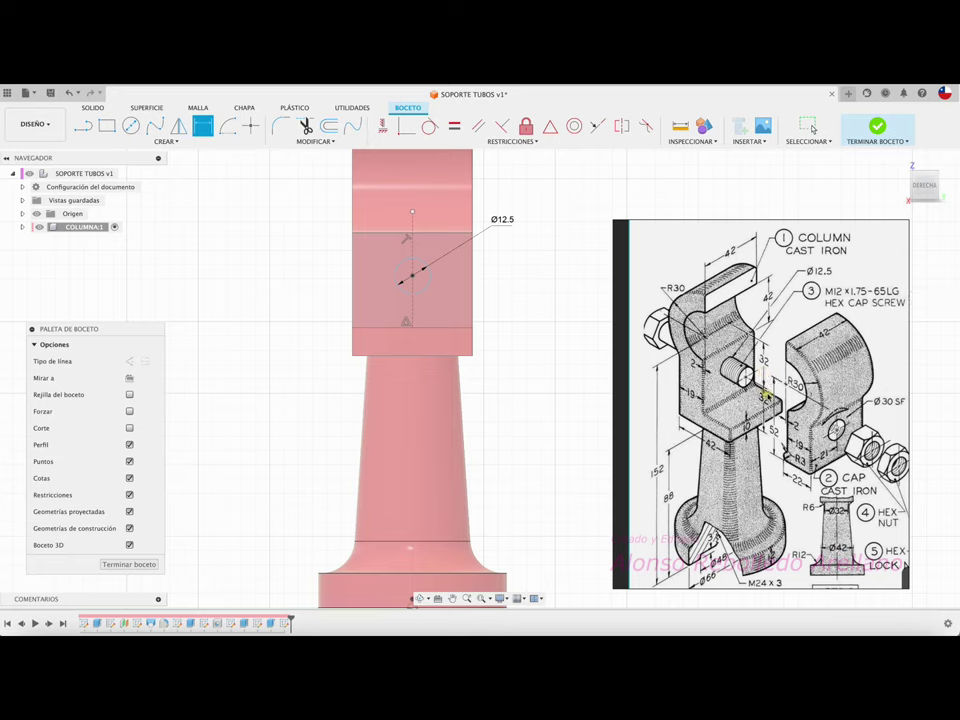
Place the circle's centre 32 mm above the bottom edge and finish the sketch.
{"action": "left_click", "coordinate": [431, 282]}
{"action": "left_click", "coordinate": [470, 355]}
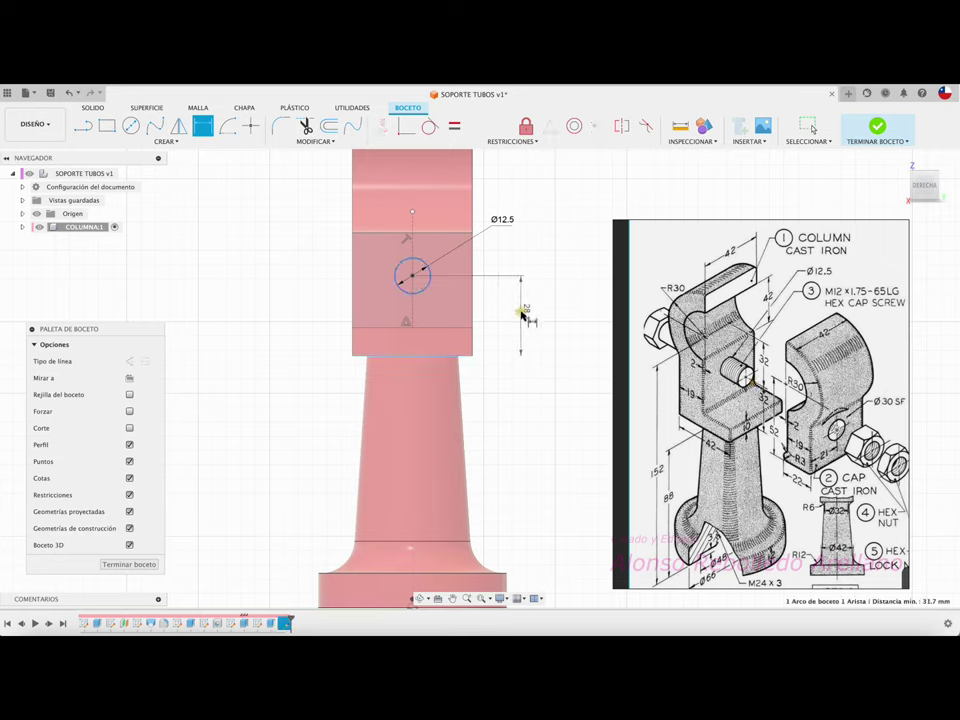
{"action": "left_click", "coordinate": [521, 313]}
{"action": "type", "text": "3"}
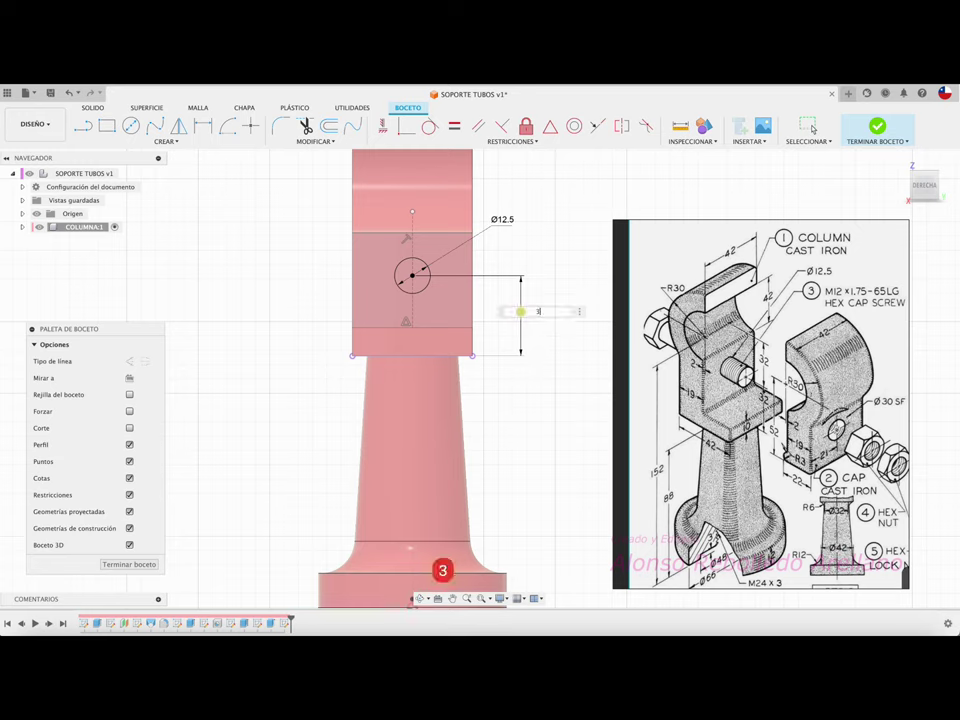
{"action": "type", "text": "2"}
{"action": "key", "text": "Return"}
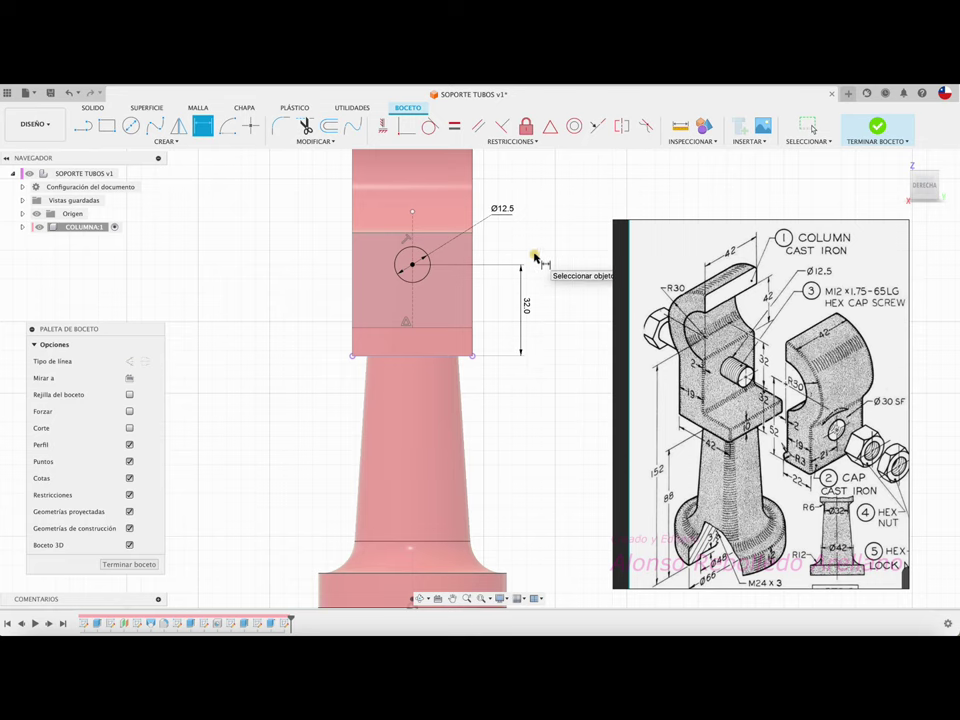
{"action": "left_click", "coordinate": [876, 126]}
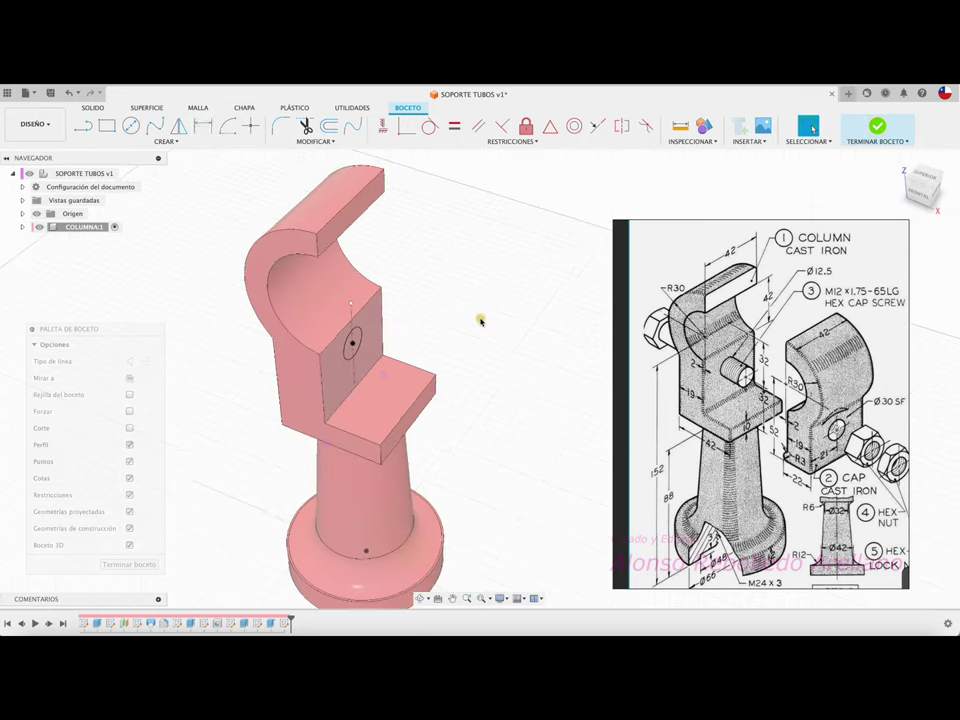
Cut the circle 87.5 mm into the column to form the bolt hole.
{"action": "key", "text": "e"}
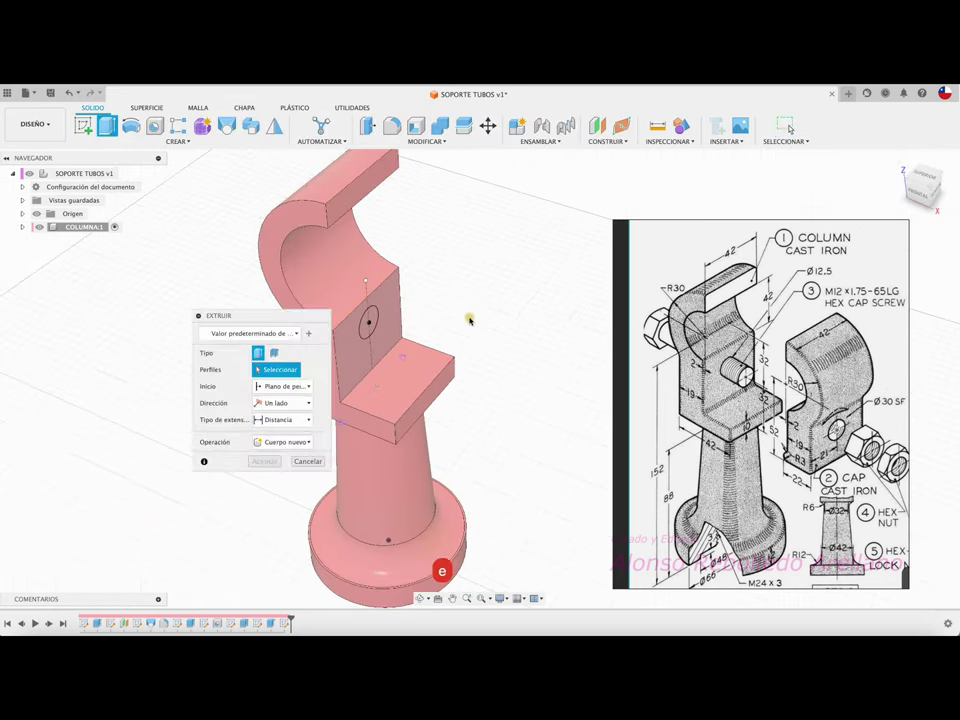
{"action": "left_click", "coordinate": [371, 340]}
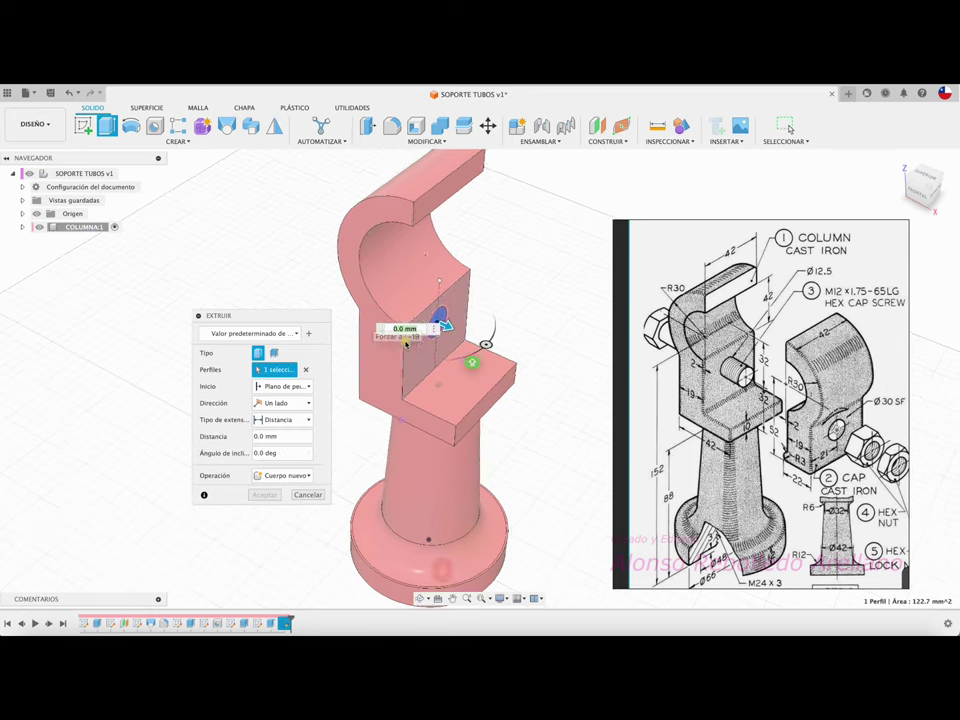
{"action": "left_click_drag", "start_coordinate": [450, 327], "coordinate": [248, 232]}
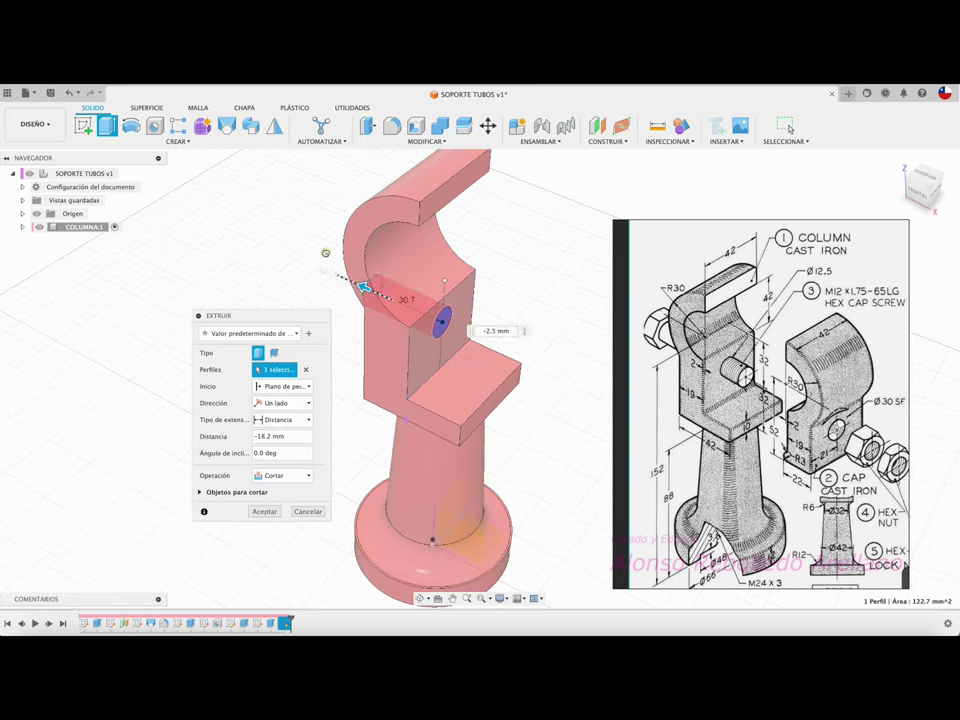
{"action": "left_click", "coordinate": [264, 512]}
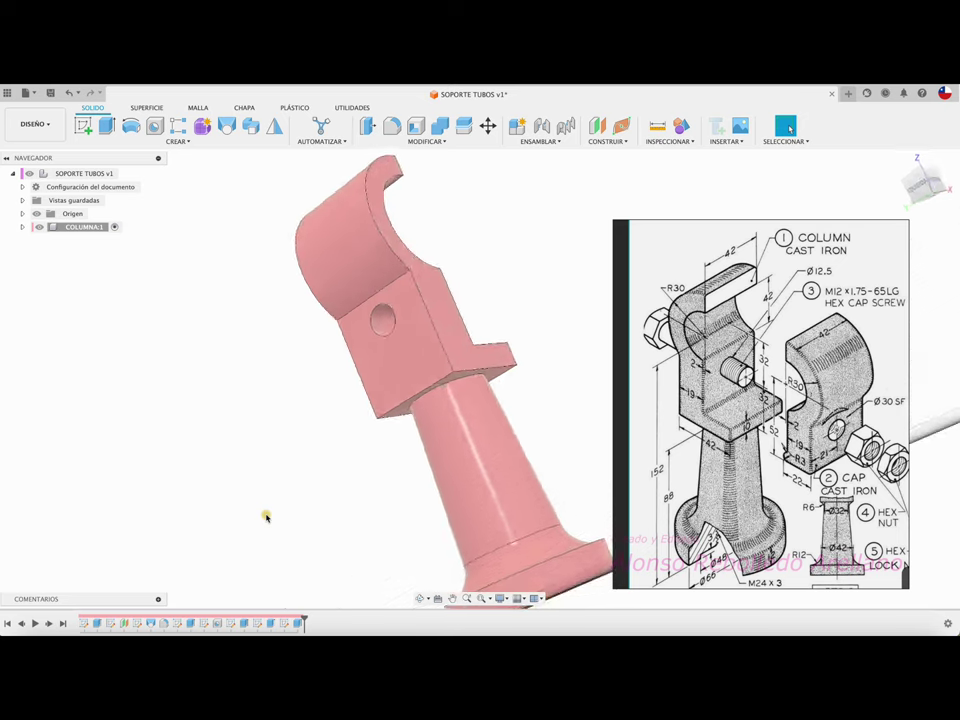
Orbit and zoom around the bracket to inspect the new bolt hole.
{"action": "mouse_move", "coordinate": [266, 517]}
{"action": "middle_mouse_down", "text": "shift"}
{"action": "mouse_move", "coordinate": [320, 508]}
{"action": "mouse_move", "coordinate": [373, 467]}
{"action": "mouse_move", "coordinate": [392, 434]}
{"action": "middle_mouse_up", "text": "shift"}
{"action": "middle_click", "coordinate": [392, 434]}
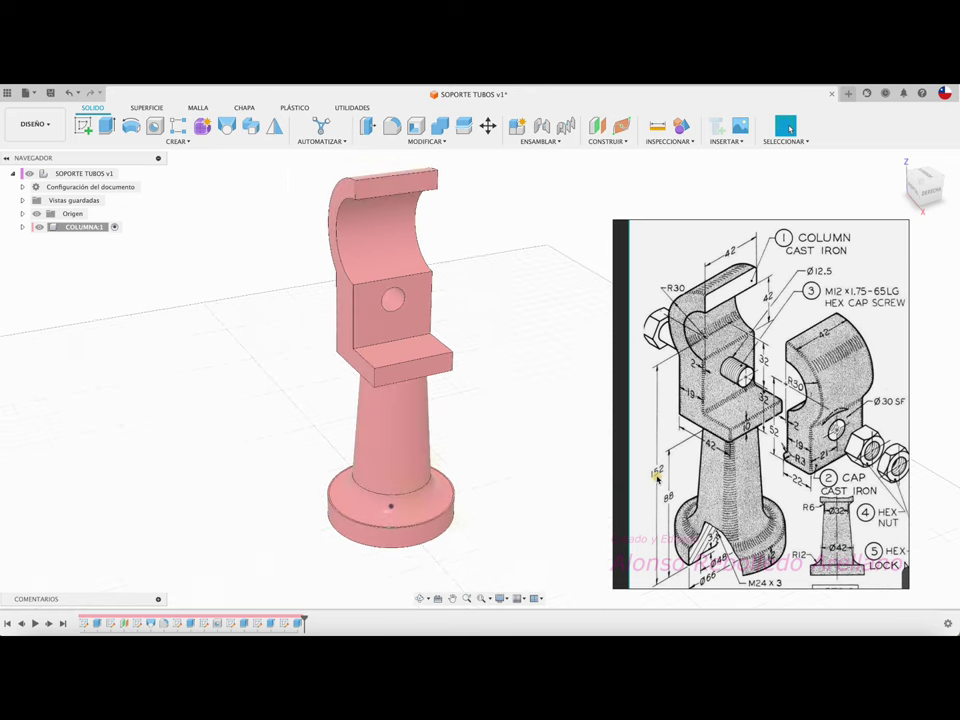
{"action": "middle_click_drag", "start_coordinate": [583, 446], "coordinate": [585, 446], "text": "shift"}
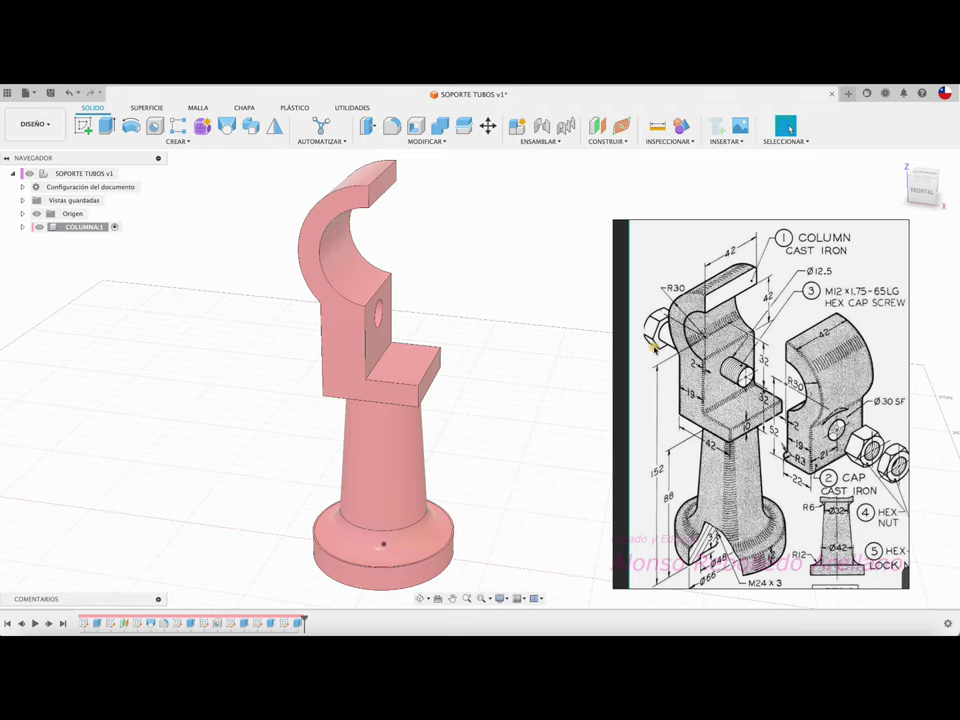
{"action": "middle_click_drag", "start_coordinate": [655, 347], "coordinate": [514, 236], "text": "shift"}
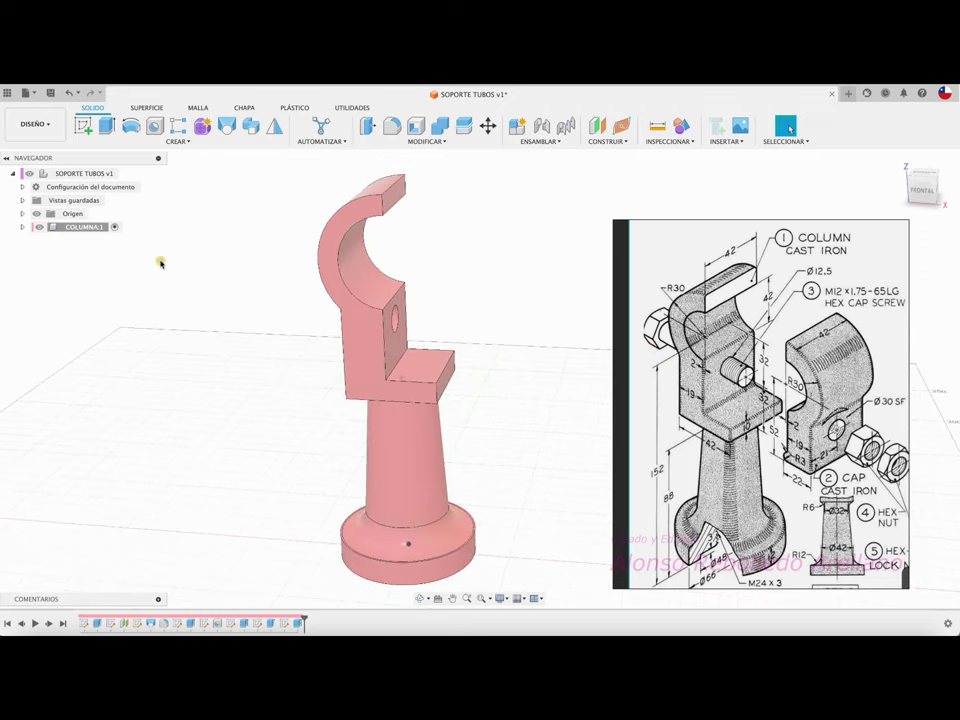
{"action": "left_click", "coordinate": [85, 174]}
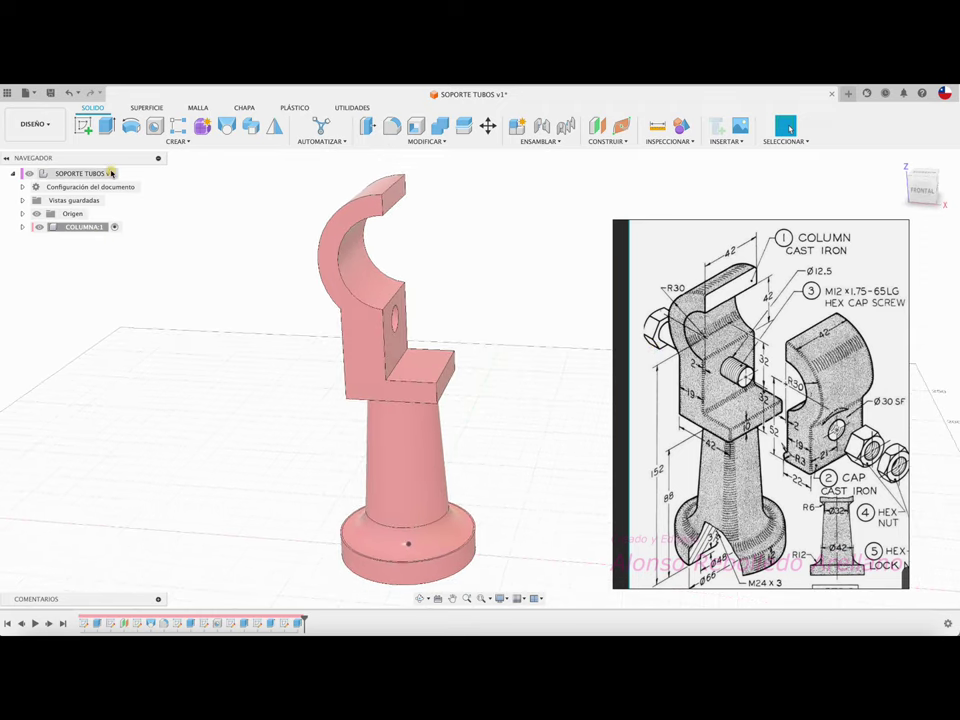
Activate the root SOPORTE TUBOS assembly and save a new version.
{"action": "left_click", "coordinate": [123, 175]}
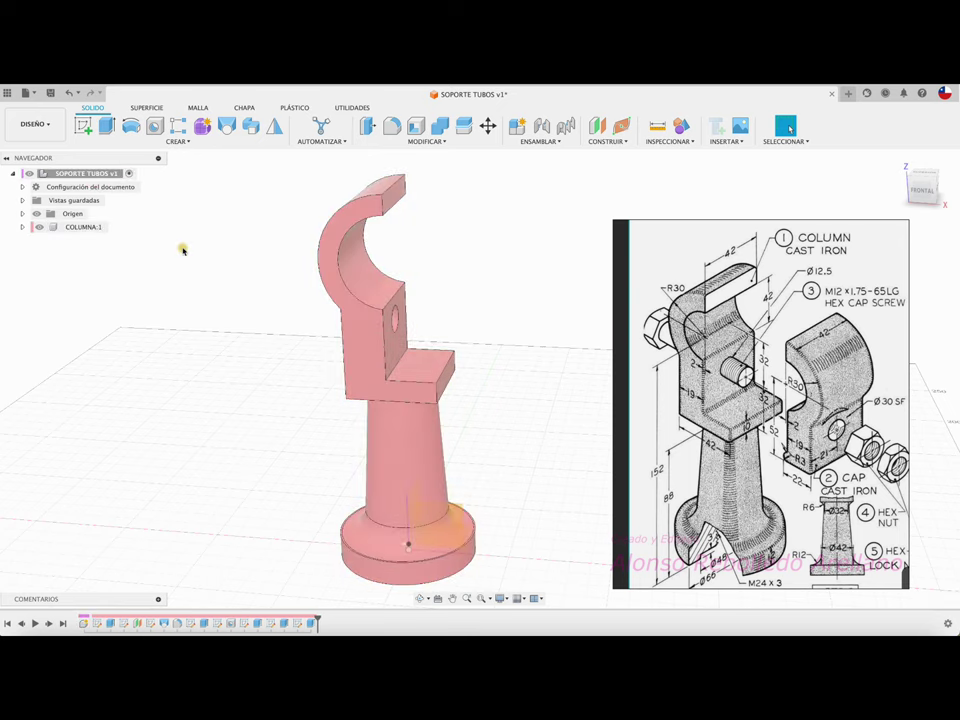
{"action": "left_click", "coordinate": [50, 92]}
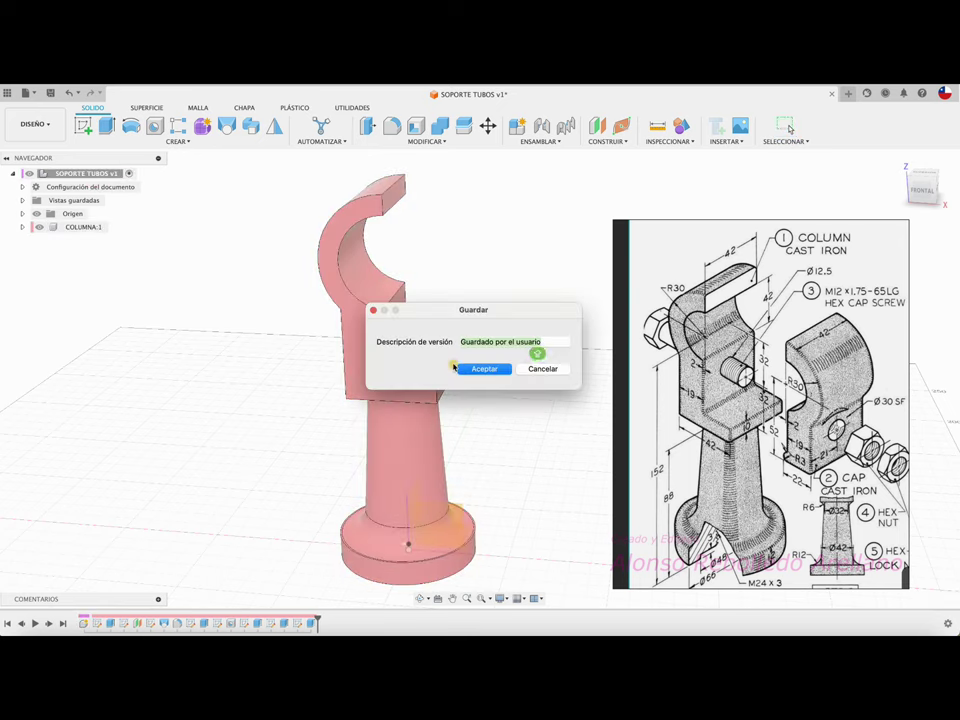
{"action": "left_click", "coordinate": [503, 372]}
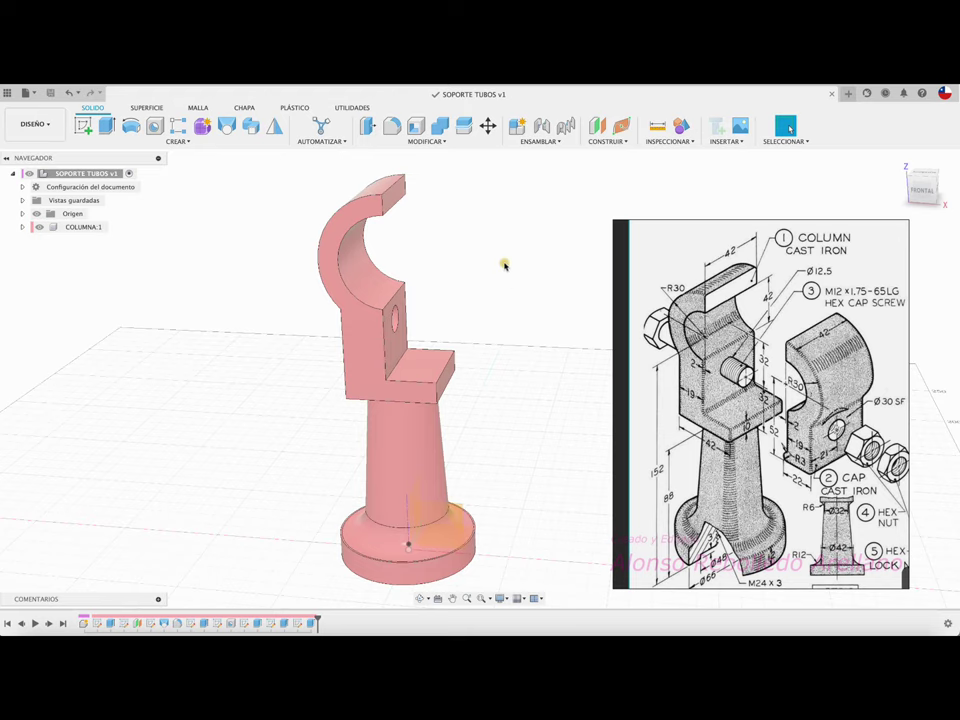
Create a new component named MORDAZA and start a sketch on the front plane.
{"action": "left_click", "coordinate": [519, 127]}
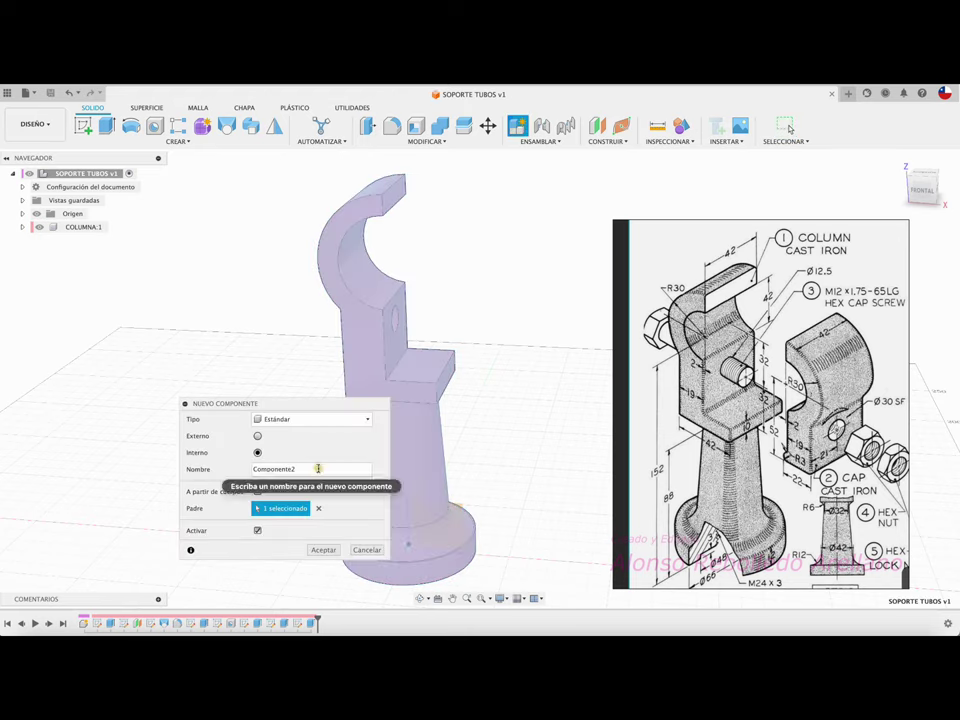
{"action": "left_click_drag", "start_coordinate": [318, 470], "coordinate": [198, 468]}
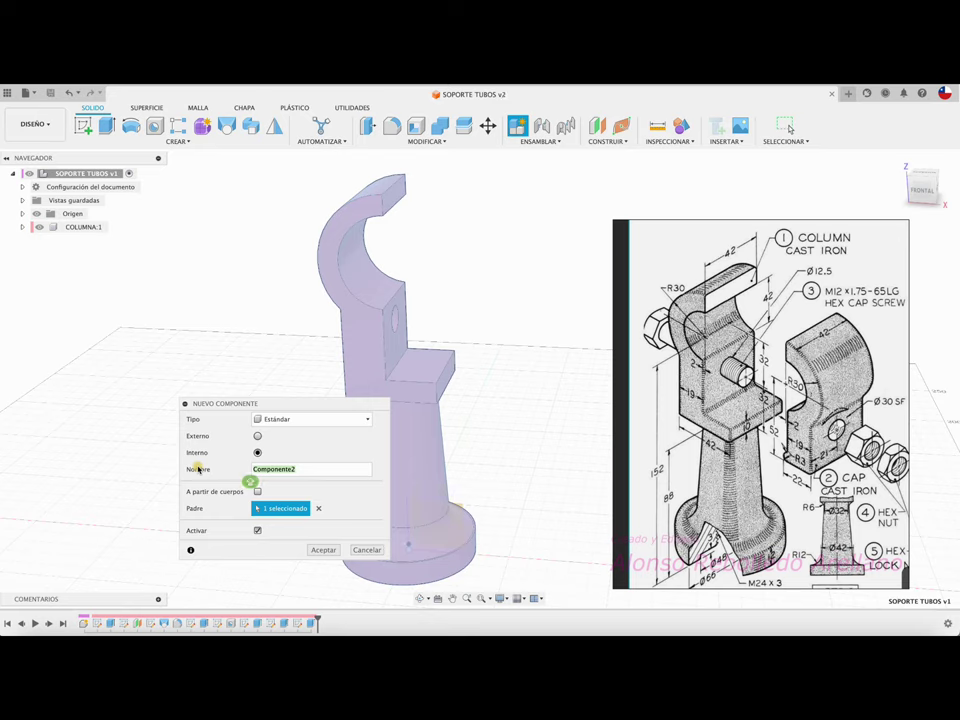
{"action": "type", "text": "MORDAZA"}
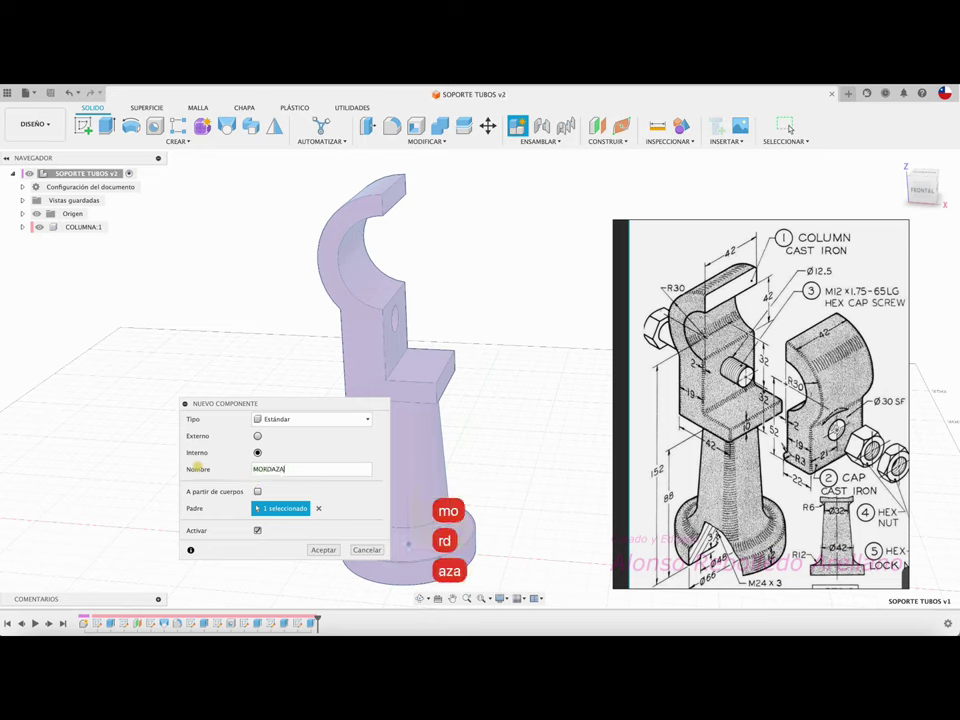
{"action": "left_click", "coordinate": [323, 550]}
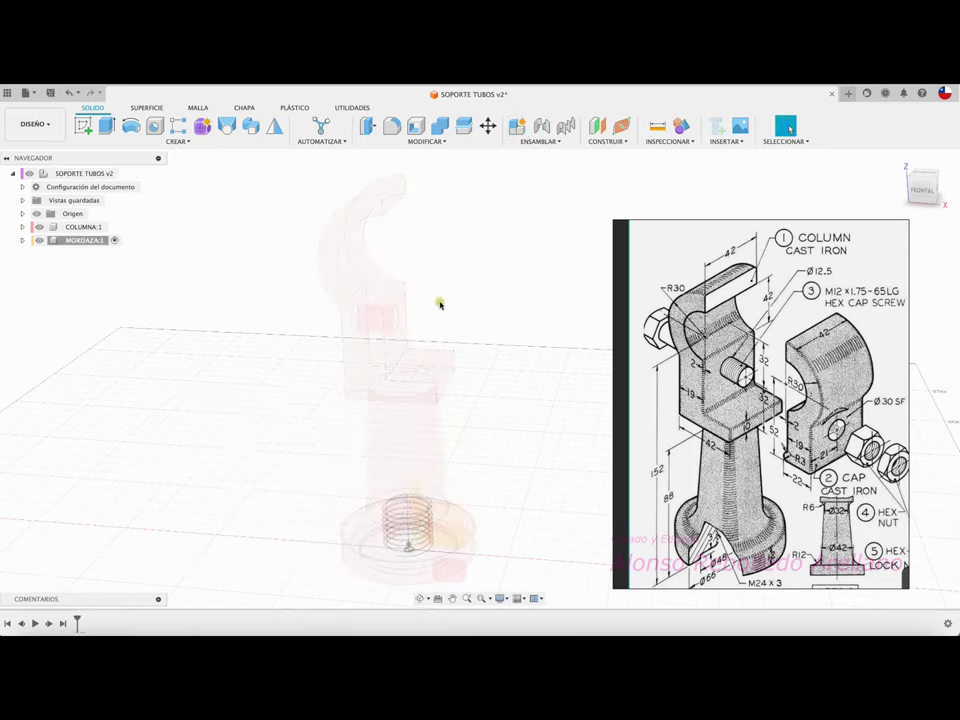
{"action": "left_click", "coordinate": [83, 125]}
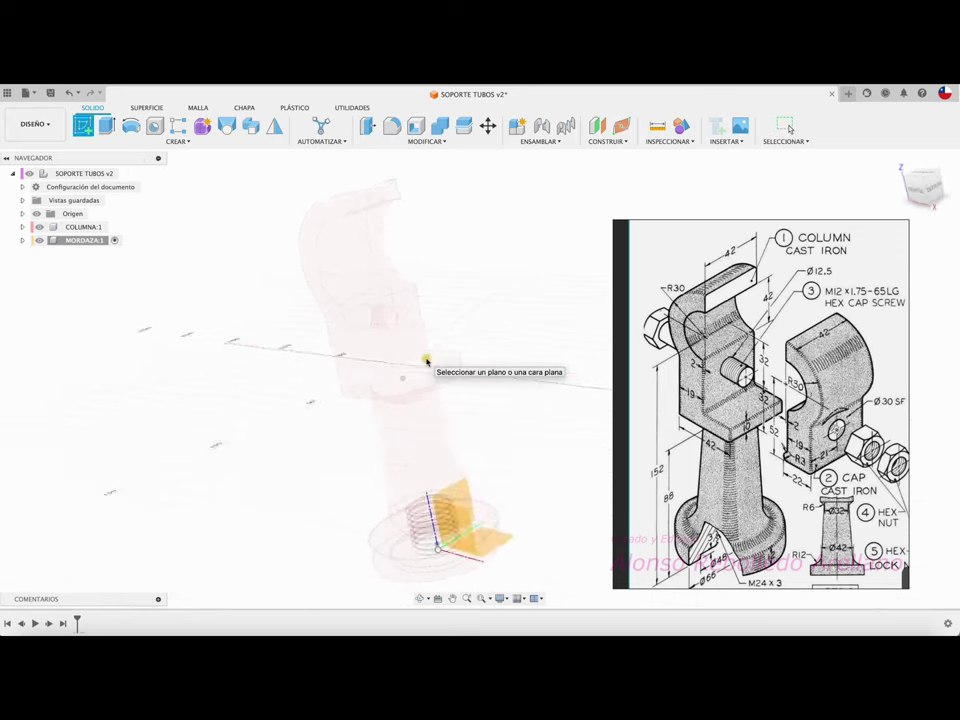
{"action": "left_click", "coordinate": [436, 501]}
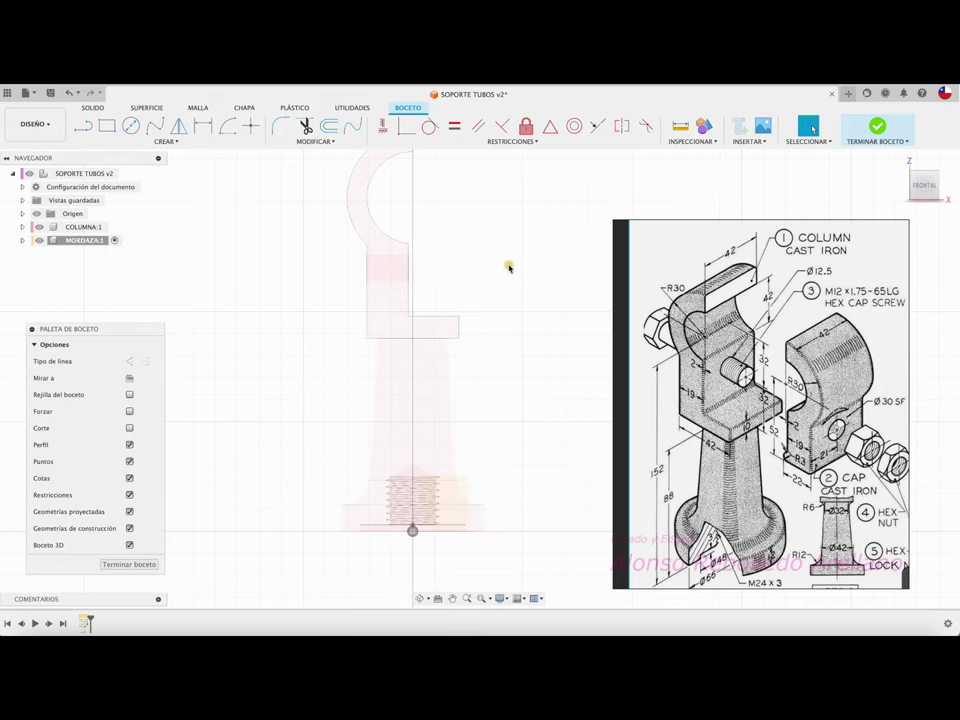
Draw a vertical construction line through the bracket as the symmetry axis.
{"action": "left_click", "coordinate": [90, 123]}
{"action": "left_click", "coordinate": [392, 170]}
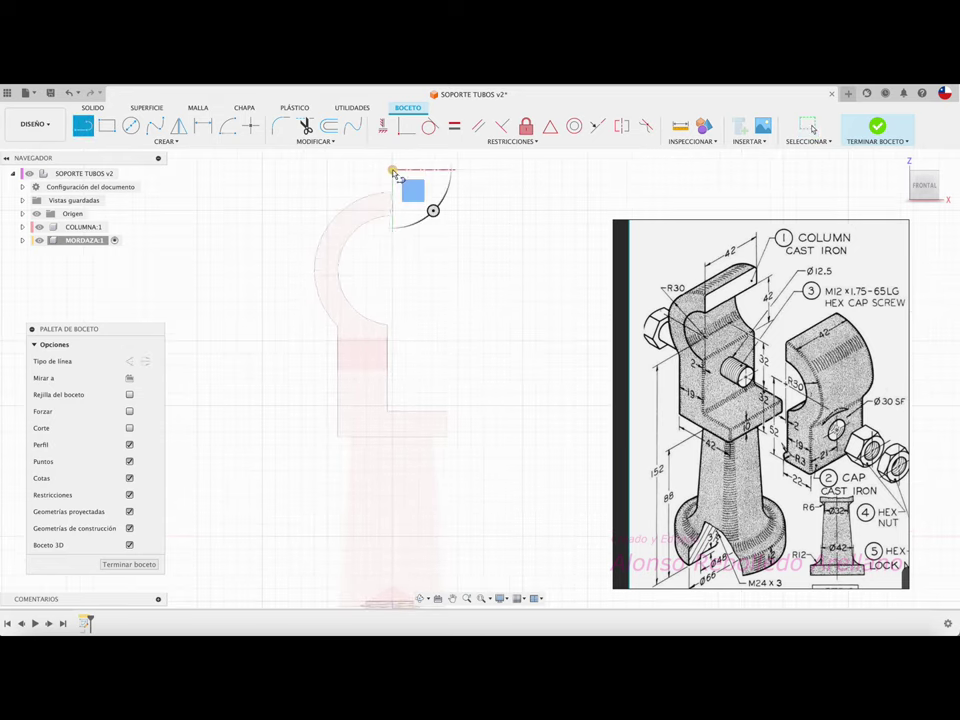
{"action": "left_click", "coordinate": [393, 455]}
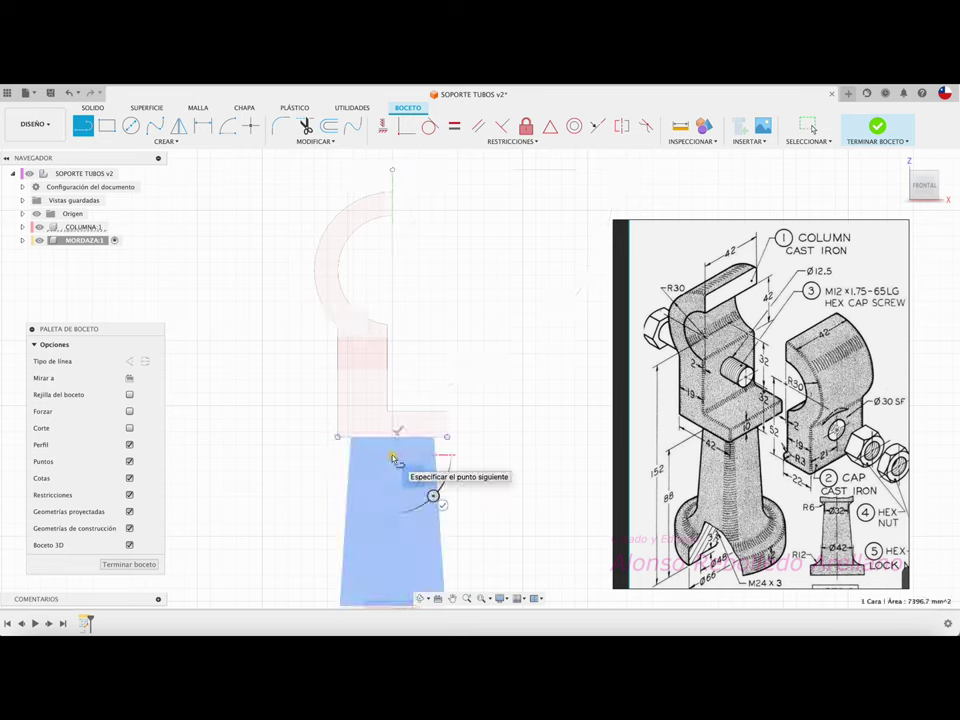
{"action": "key", "text": "Escape"}
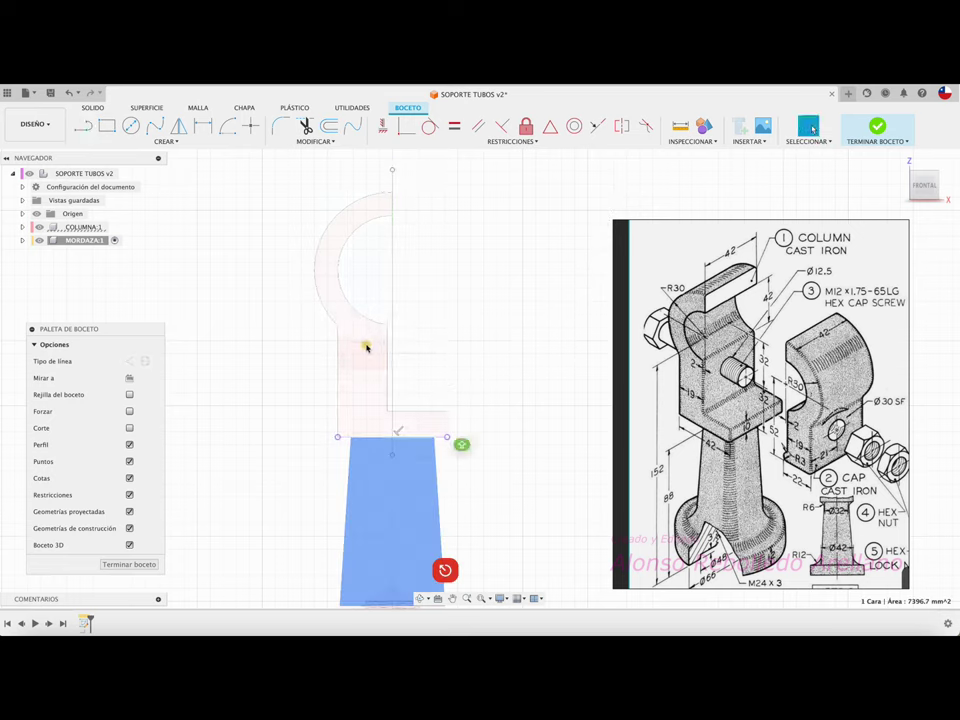
{"action": "left_click", "coordinate": [392, 307]}
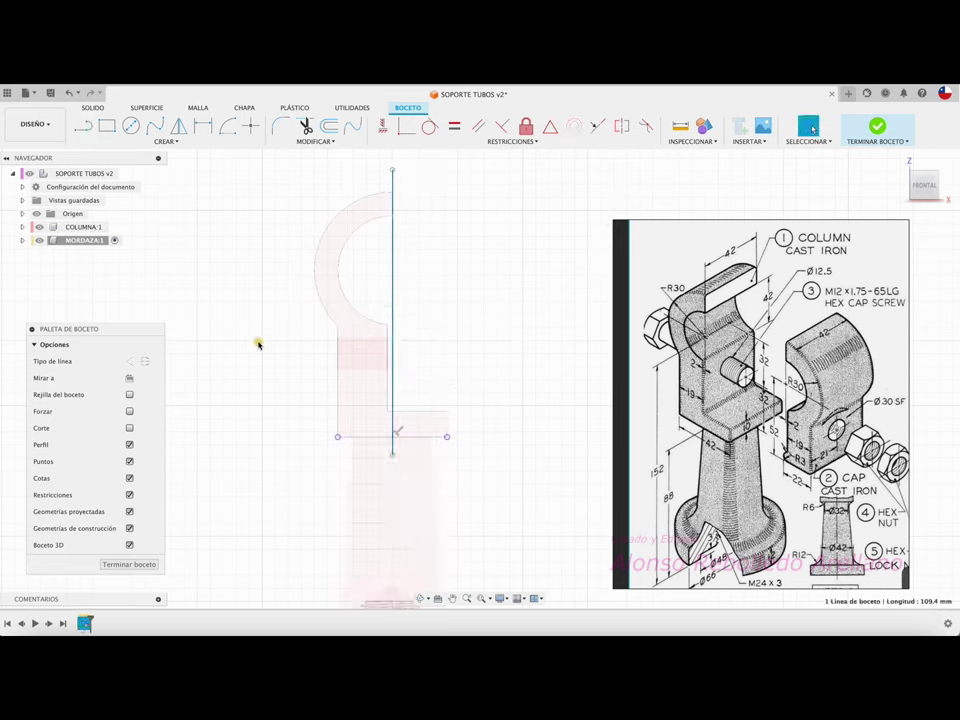
{"action": "left_click", "coordinate": [131, 362]}
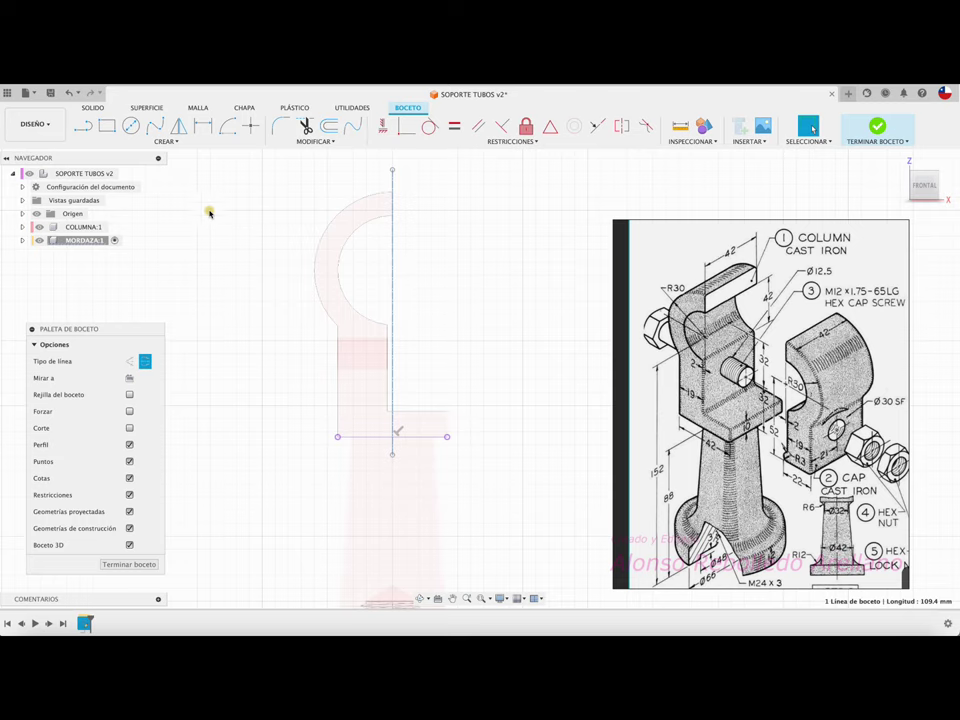
Project the column's bracket profile into the MORDAZA sketch.
{"action": "left_click", "coordinate": [178, 125]}
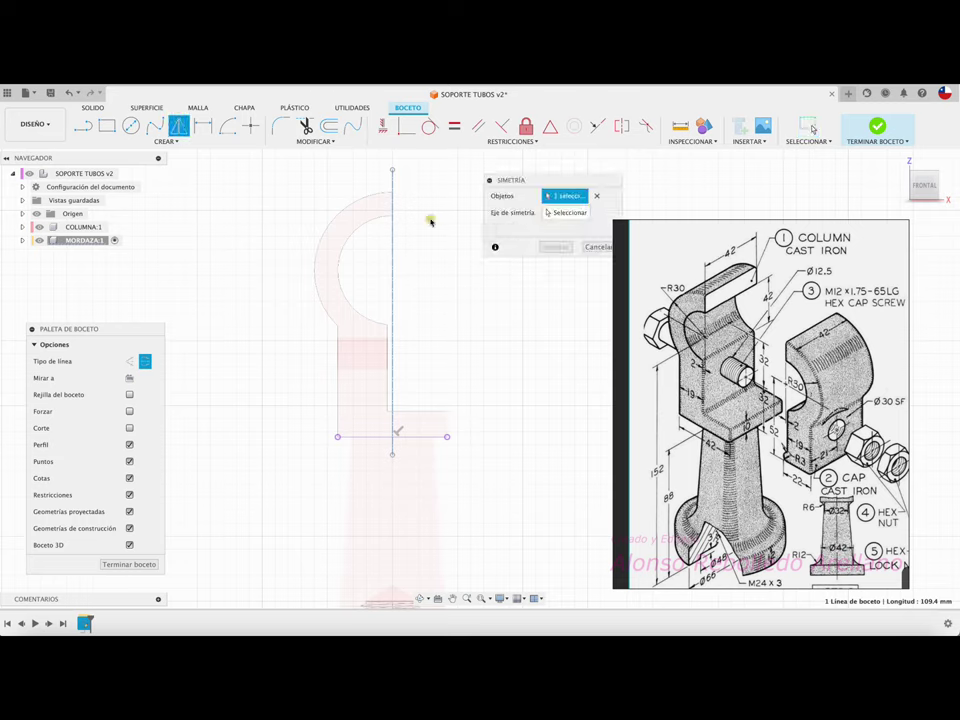
{"action": "left_click", "coordinate": [599, 246]}
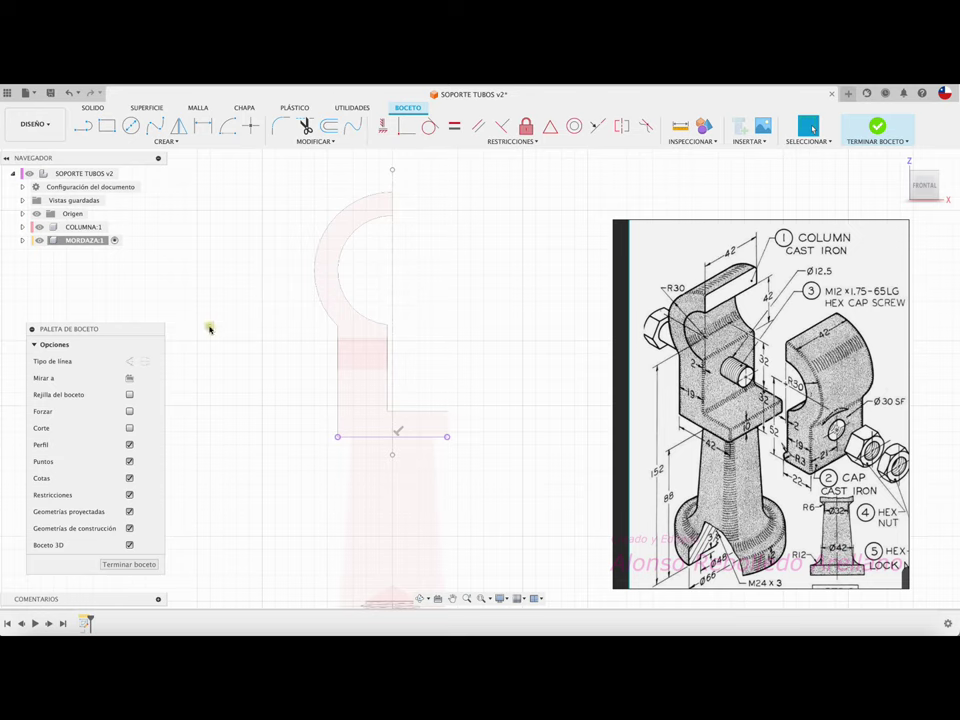
{"action": "key", "text": "p"}
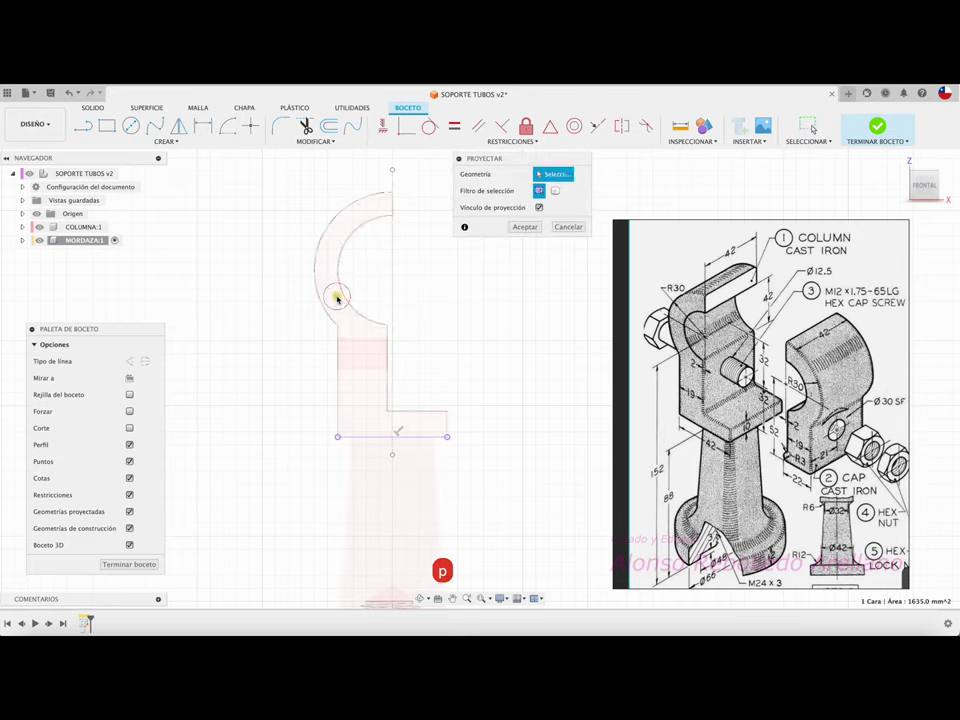
{"action": "left_click", "coordinate": [345, 300]}
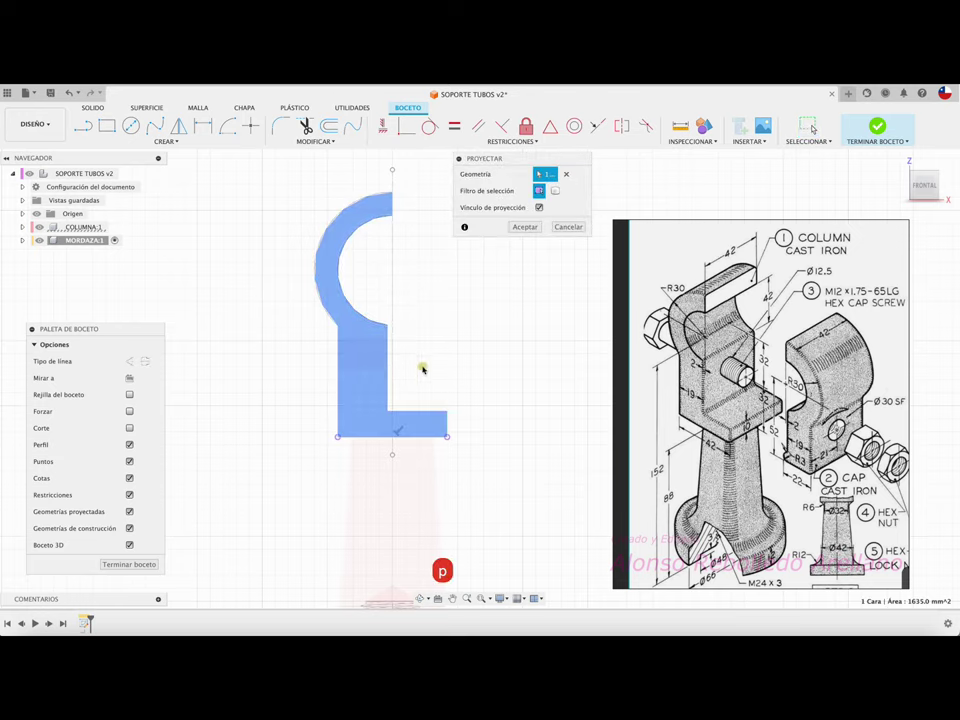
{"action": "left_click", "coordinate": [525, 227]}
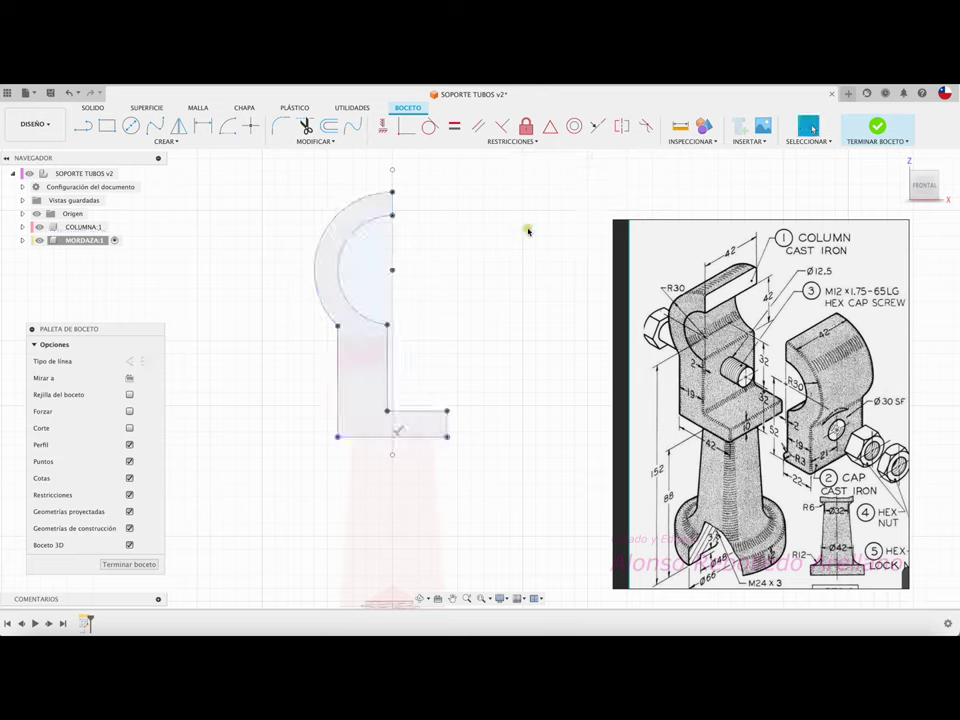
Mirror the outer and inner arcs and two vertical edges about the axis, then finish the sketch.
{"action": "left_click", "coordinate": [179, 128]}
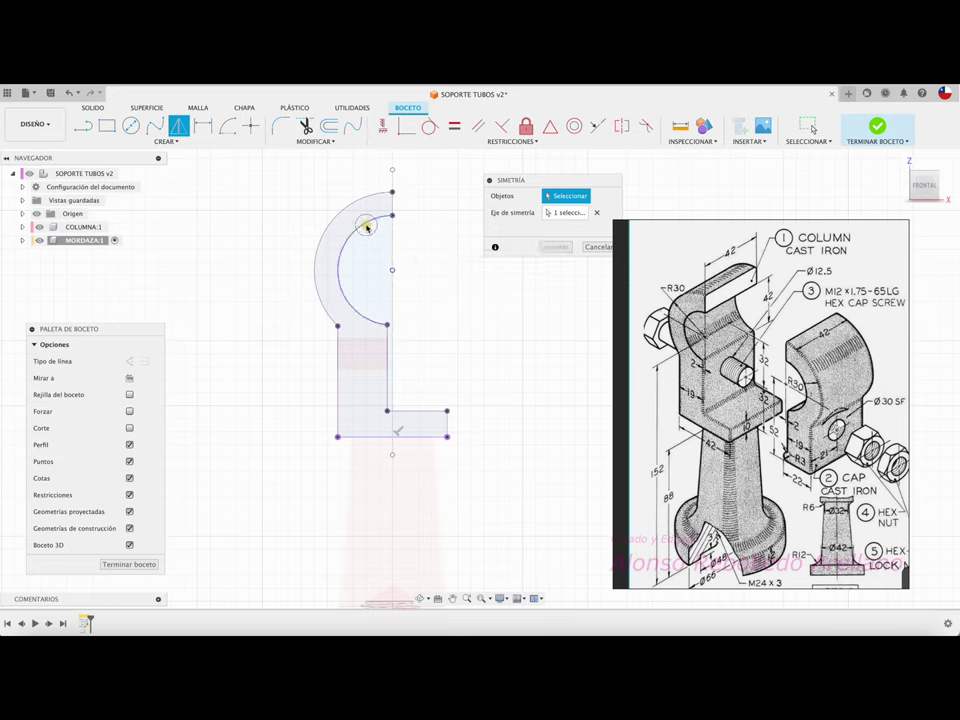
{"action": "left_click", "coordinate": [366, 227]}
{"action": "left_click", "coordinate": [360, 198]}
{"action": "left_click", "coordinate": [392, 270]}
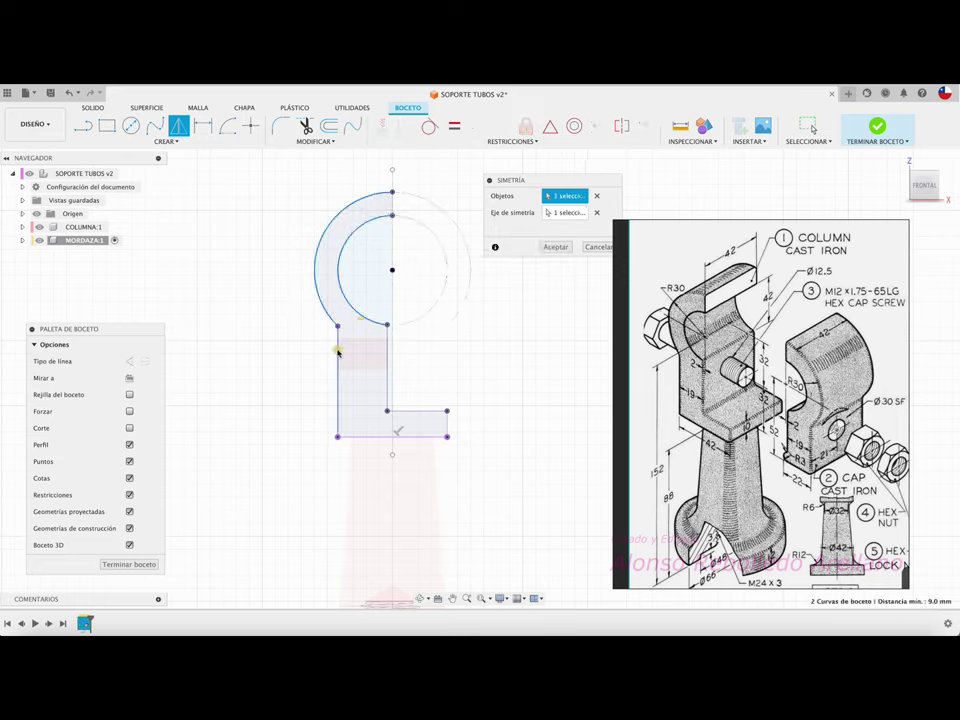
{"action": "left_click", "coordinate": [388, 355]}
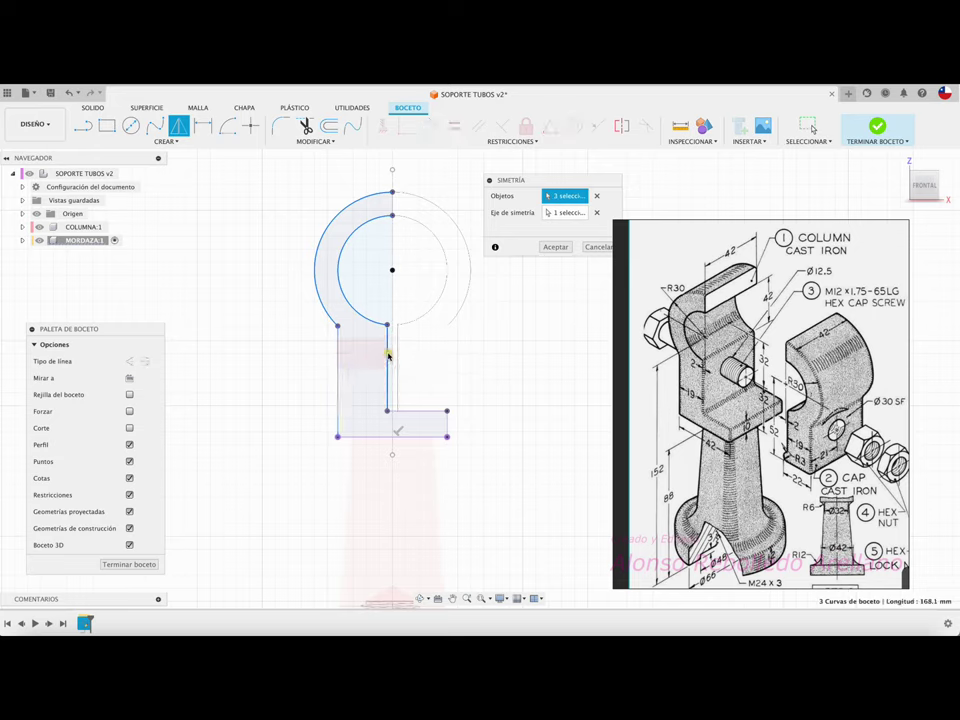
{"action": "left_click", "coordinate": [337, 361]}
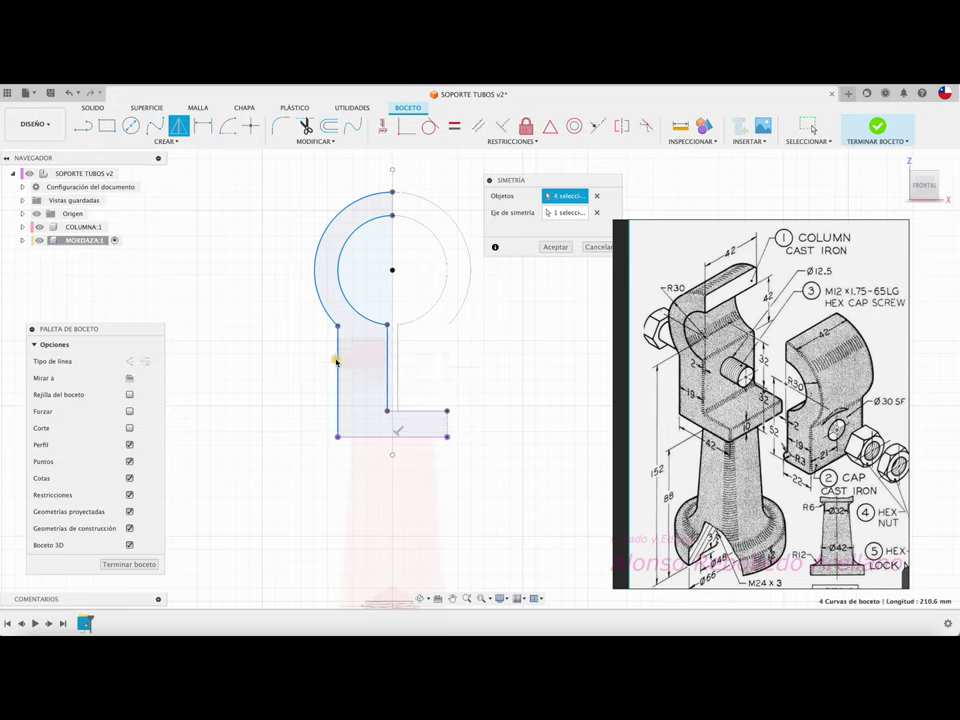
{"action": "left_click", "coordinate": [555, 246]}
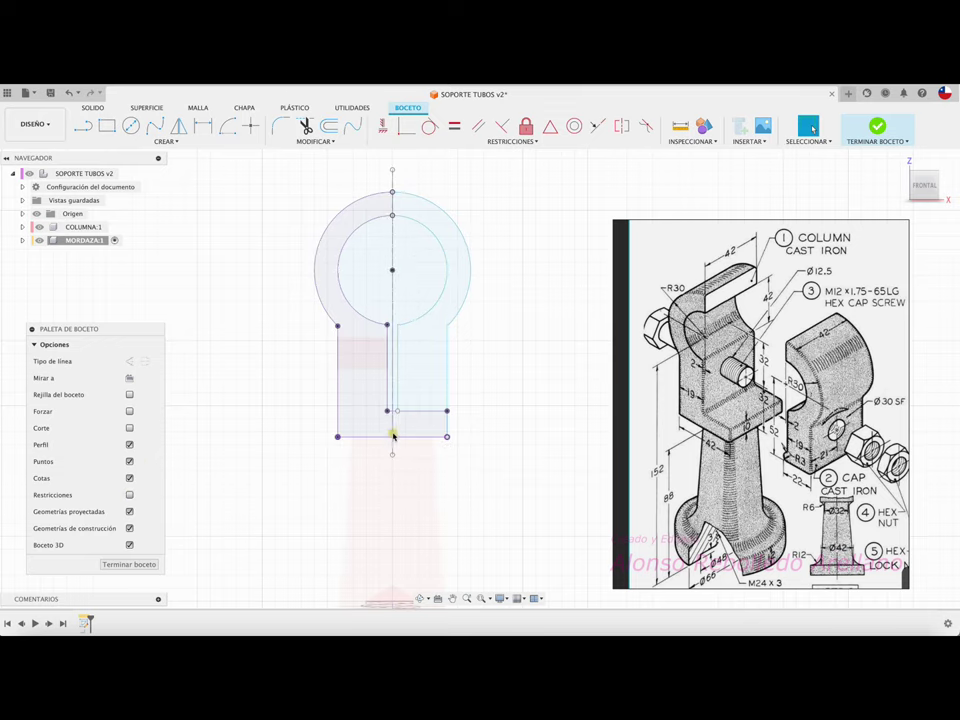
{"action": "middle_click_drag", "start_coordinate": [535, 322], "coordinate": [198, 200], "text": "shift"}
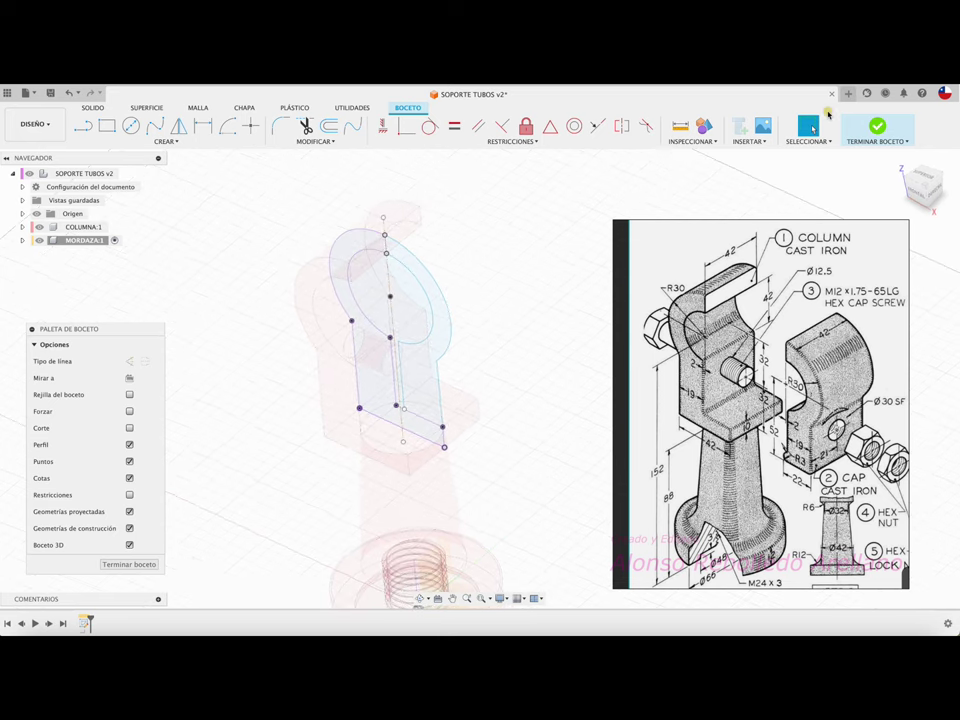
{"action": "left_click", "coordinate": [877, 127]}
Extrude the cap outline symmetrically to 42 mm total length as a new solid body.
{"action": "middle_click_drag", "start_coordinate": [259, 161], "coordinate": [236, 150], "text": "shift"}
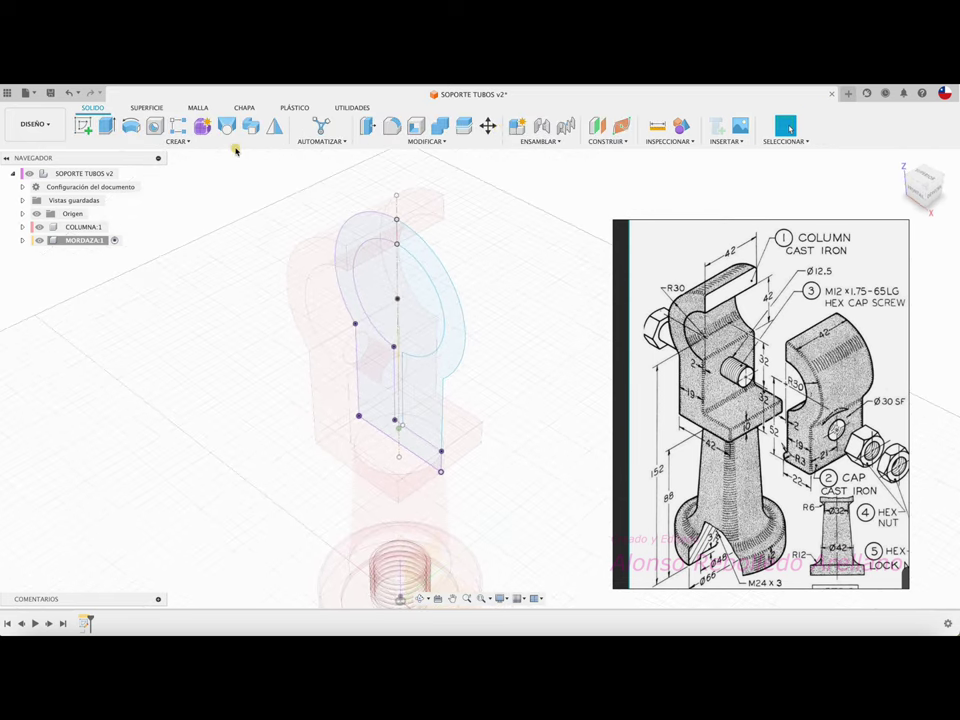
{"action": "left_click", "coordinate": [107, 126]}
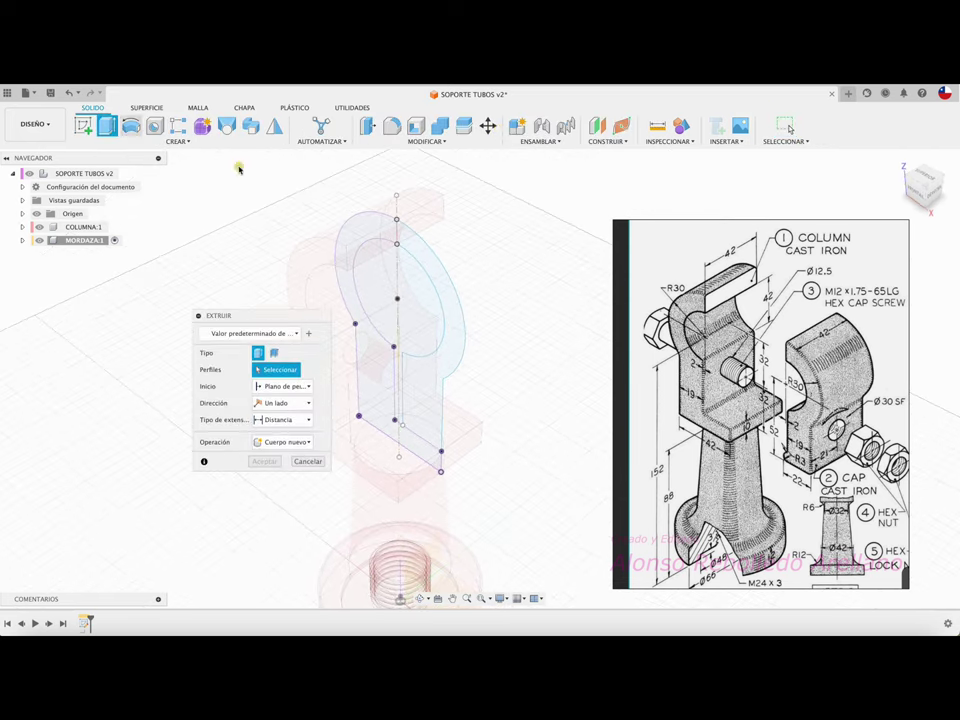
{"action": "left_click", "coordinate": [433, 272]}
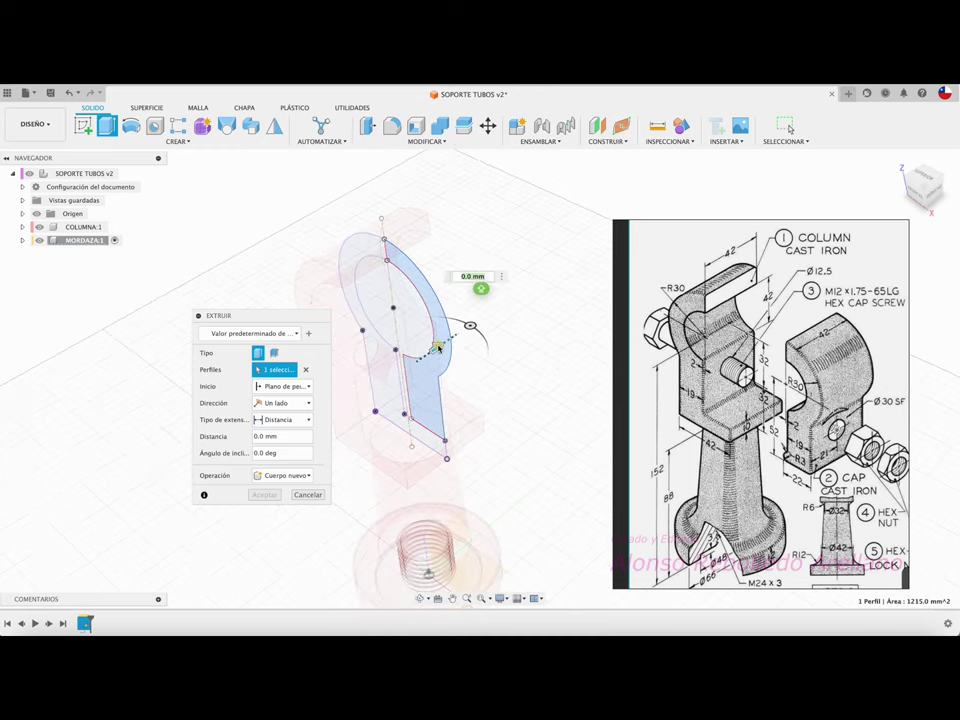
{"action": "left_click_drag", "start_coordinate": [440, 345], "coordinate": [470, 326]}
{"action": "left_click", "coordinate": [292, 404]}
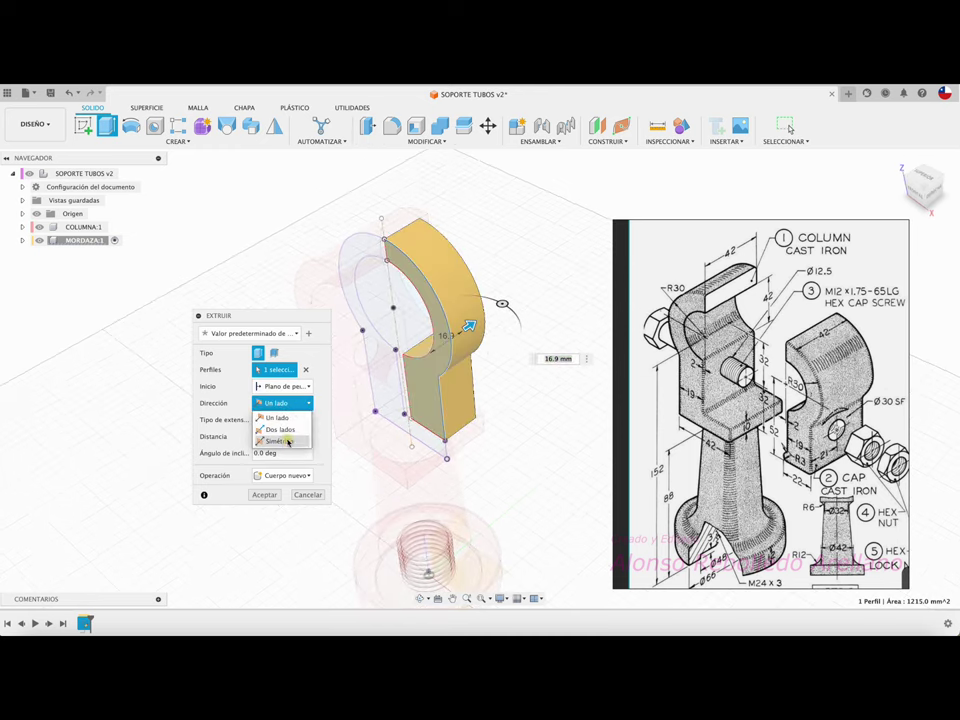
{"action": "left_click", "coordinate": [288, 441]}
{"action": "left_click", "coordinate": [274, 437]}
{"action": "left_click_drag", "start_coordinate": [288, 458], "coordinate": [249, 455]}
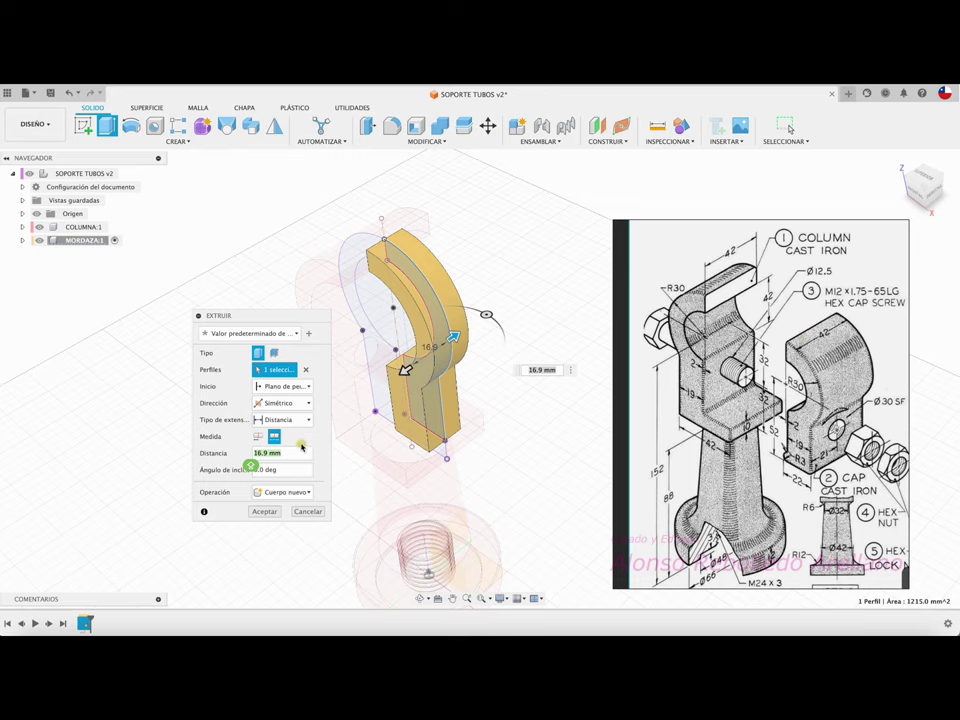
{"action": "type", "text": "42"}
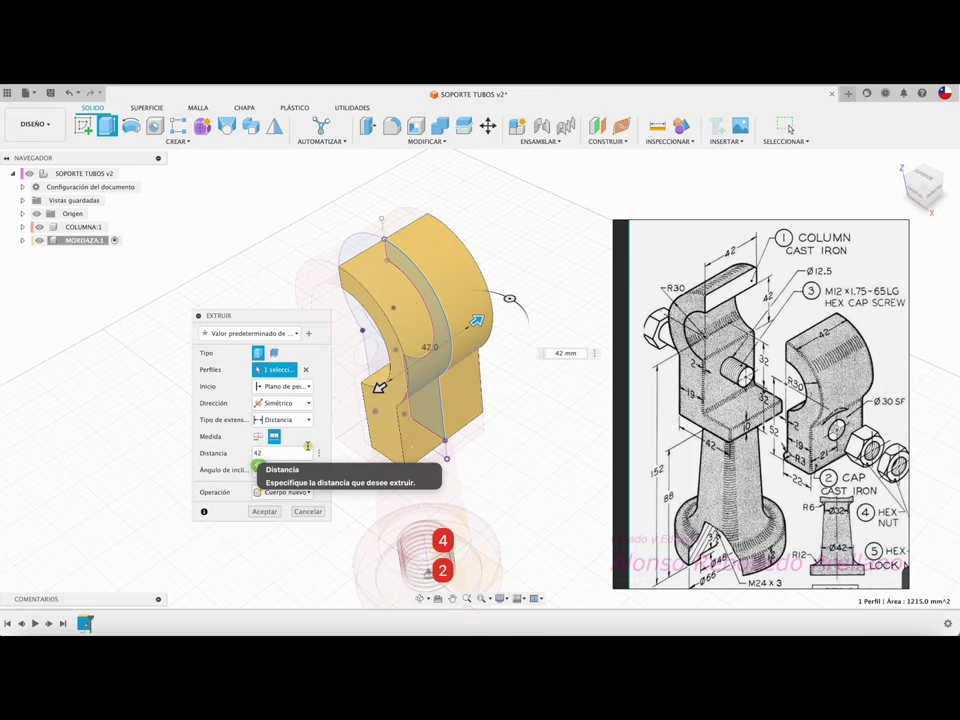
{"action": "left_click", "coordinate": [274, 511]}
{"action": "middle_click_drag", "start_coordinate": [258, 465], "coordinate": [244, 309], "text": "shift"}
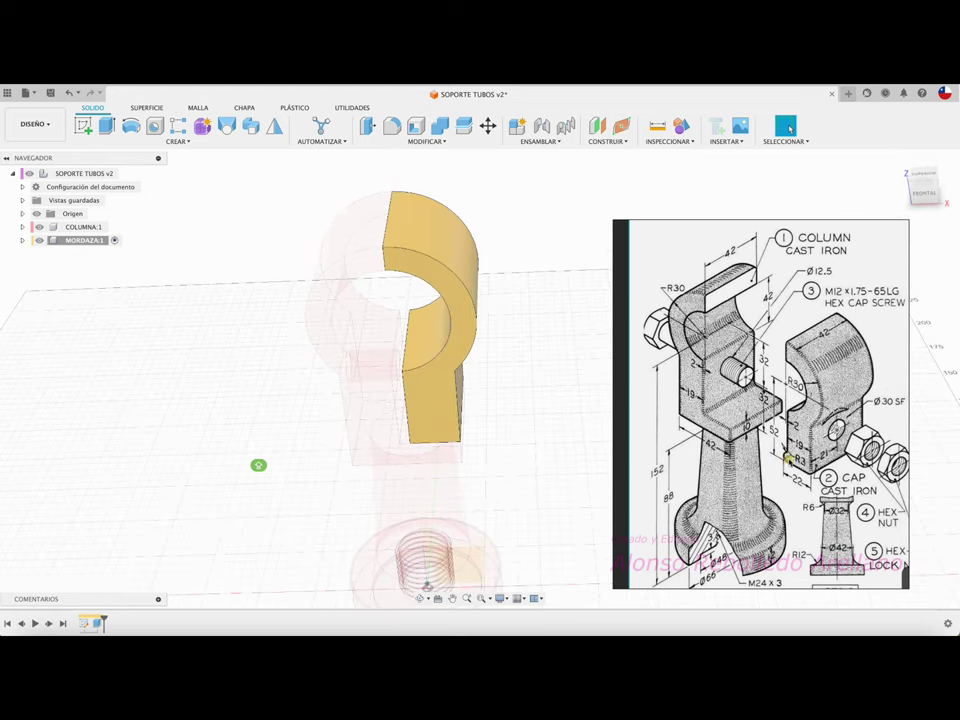
Sketch a 6 mm diameter circle on the yellow cap's face at its lower inner edge.
{"action": "middle_click_drag", "start_coordinate": [787, 458], "coordinate": [435, 393], "text": "shift"}
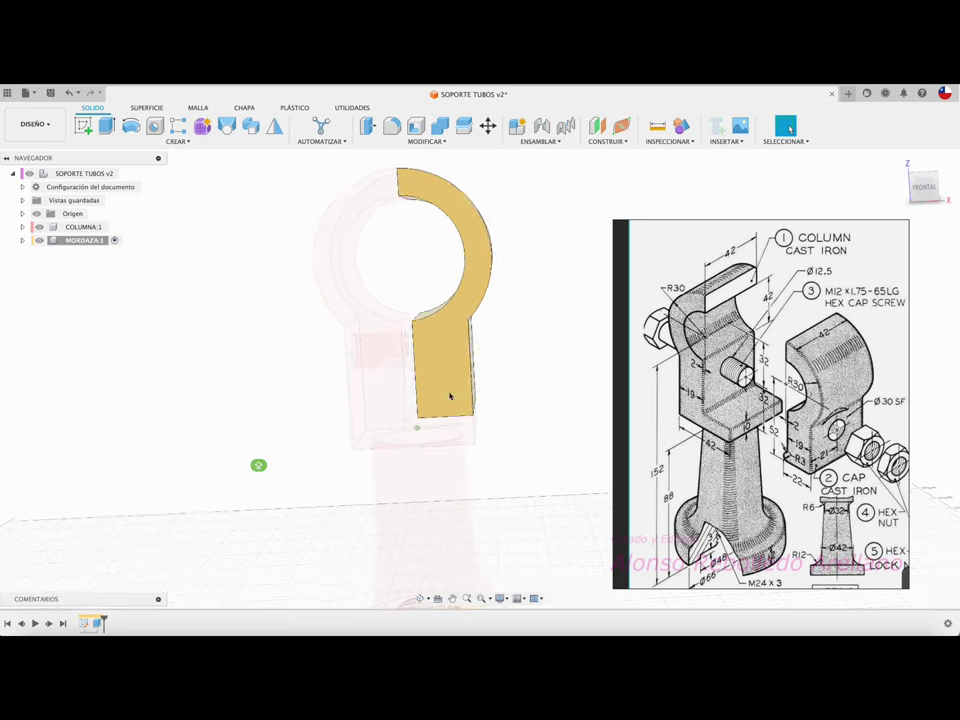
{"action": "middle_click_drag", "start_coordinate": [435, 393], "coordinate": [433, 279], "text": "shift"}
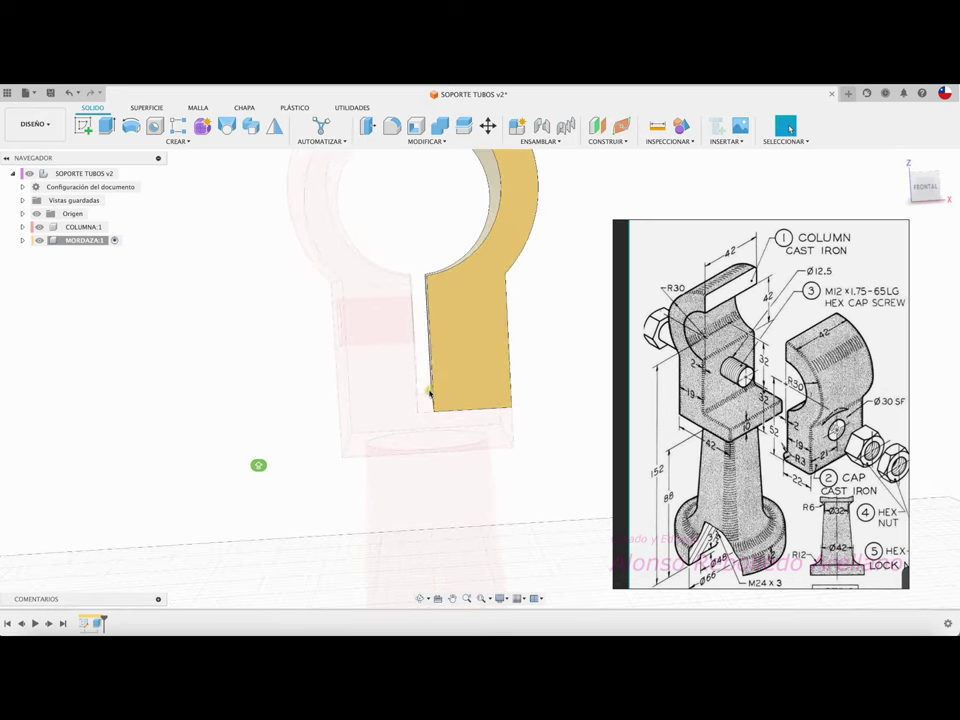
{"action": "mouse_move", "coordinate": [416, 401]}
{"action": "middle_mouse_down", "text": "shift"}
{"action": "mouse_move", "coordinate": [216, 261]}
{"action": "mouse_move", "coordinate": [110, 160]}
{"action": "middle_mouse_up", "text": "shift"}
{"action": "left_click", "coordinate": [83, 127]}
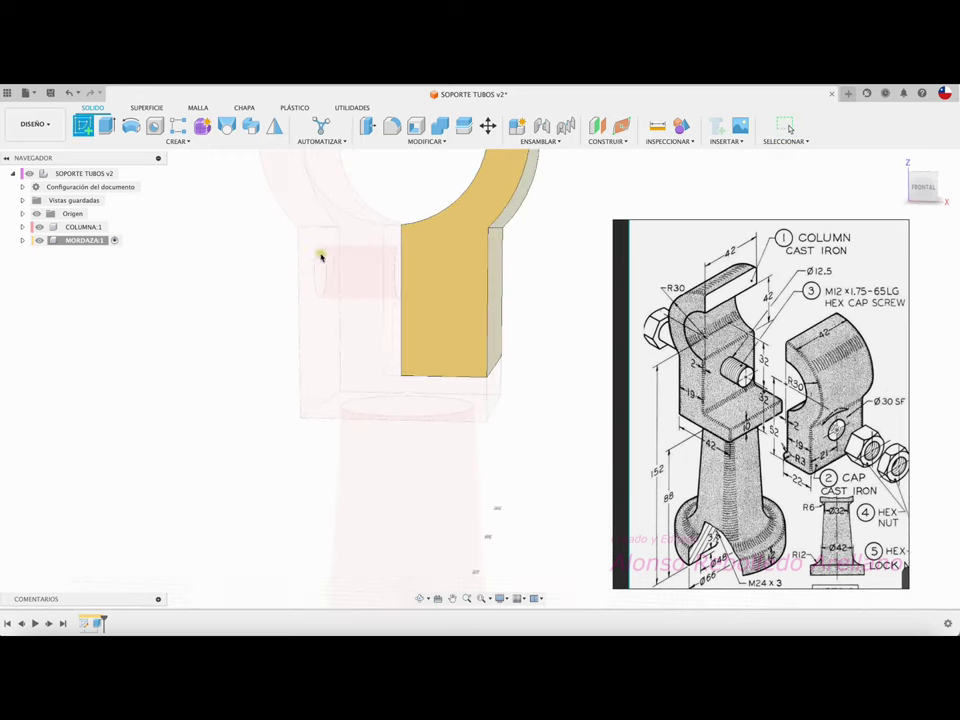
{"action": "left_click", "coordinate": [422, 317]}
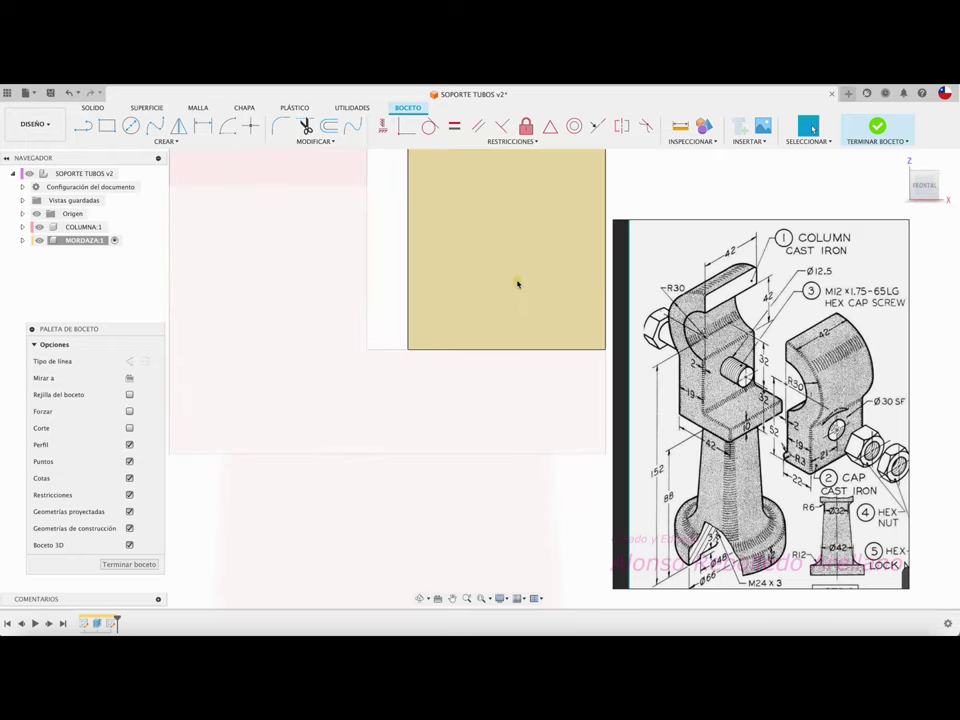
{"action": "left_click", "coordinate": [131, 125]}
{"action": "left_click", "coordinate": [412, 320]}
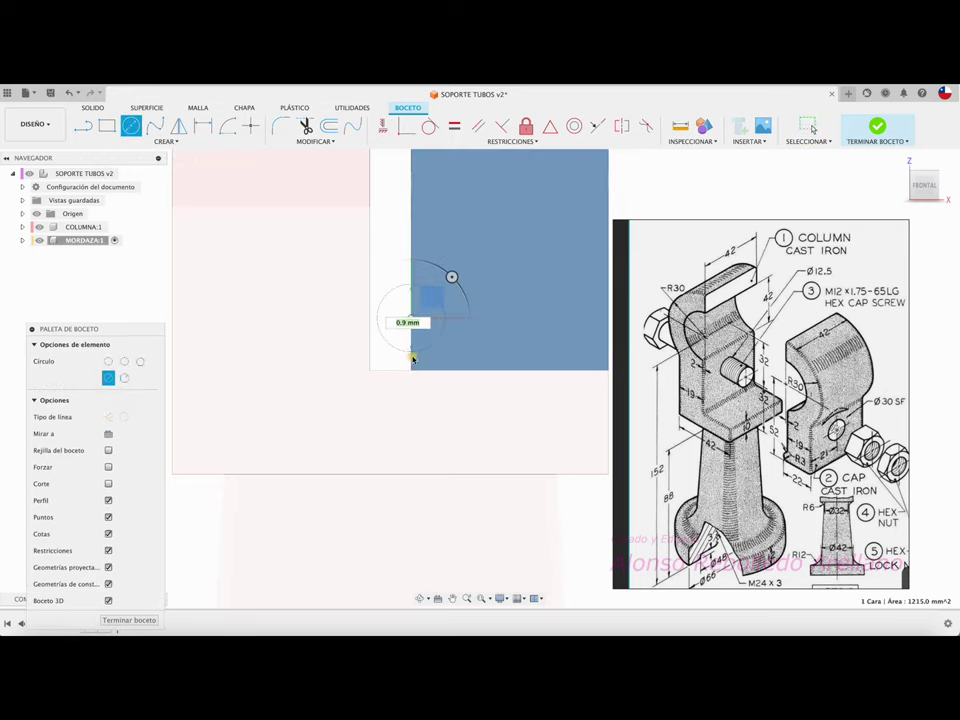
{"action": "left_click", "coordinate": [410, 370]}
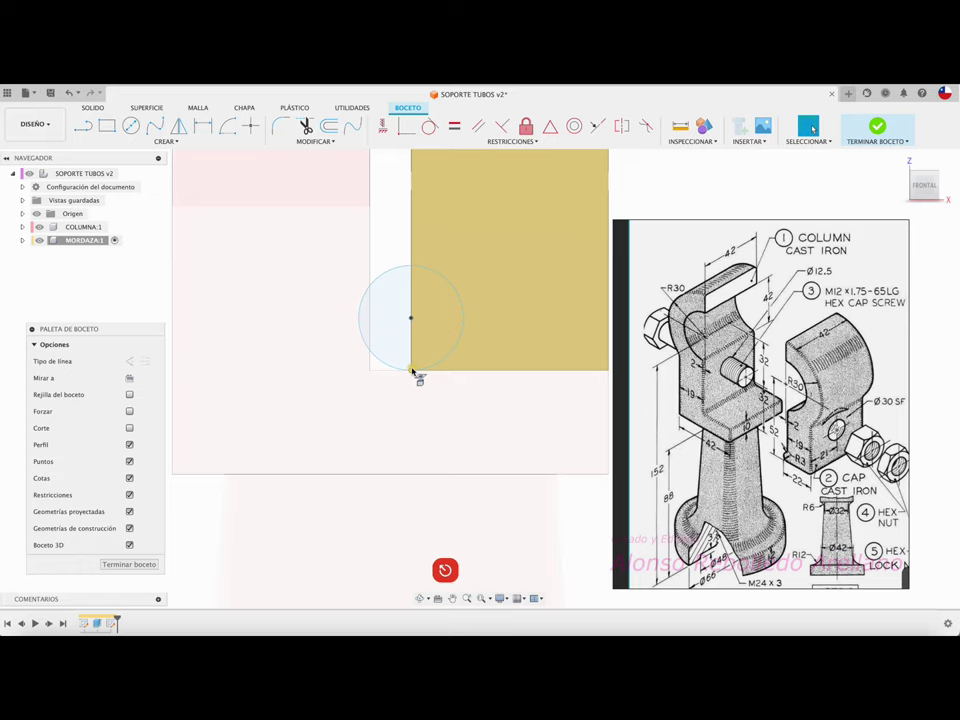
{"action": "key", "text": "d"}
{"action": "left_click", "coordinate": [383, 362]}
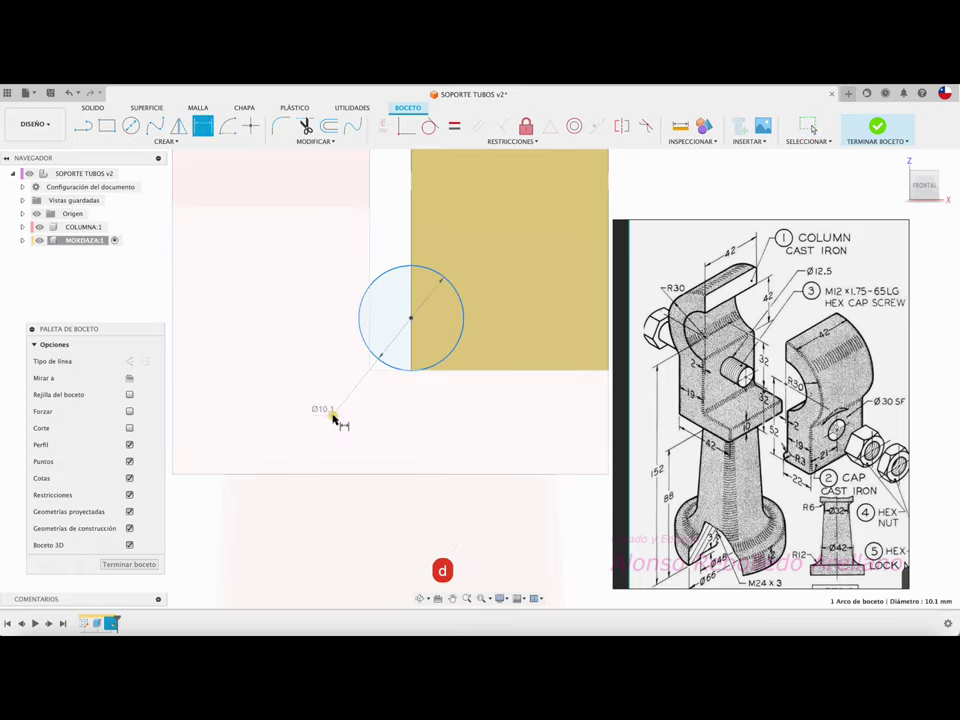
{"action": "left_click", "coordinate": [333, 418]}
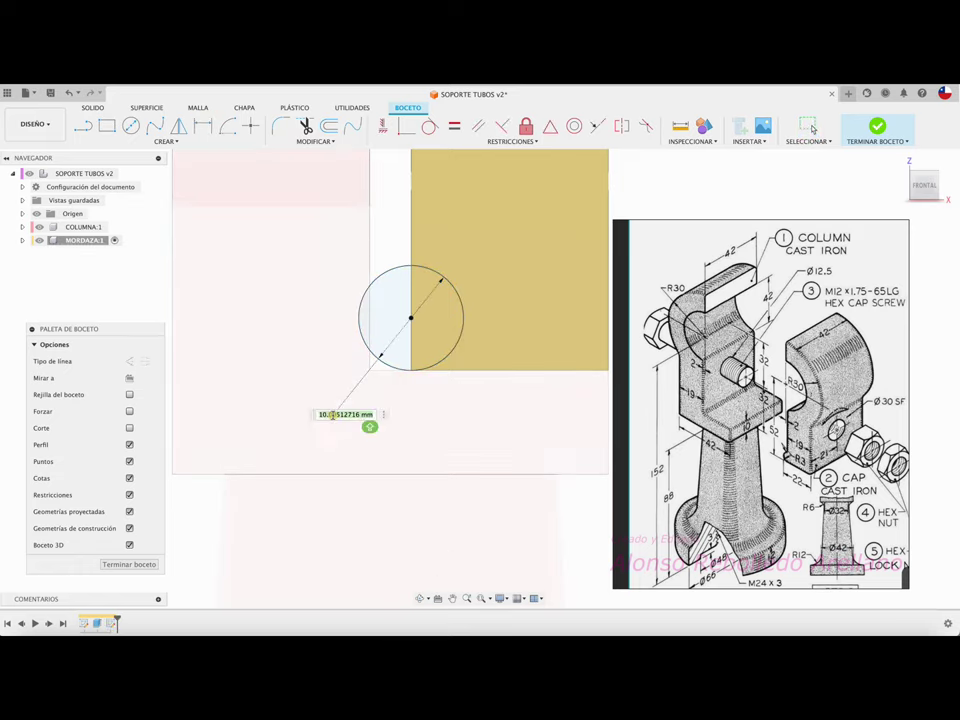
{"action": "type", "text": "6"}
{"action": "key", "text": "Return"}
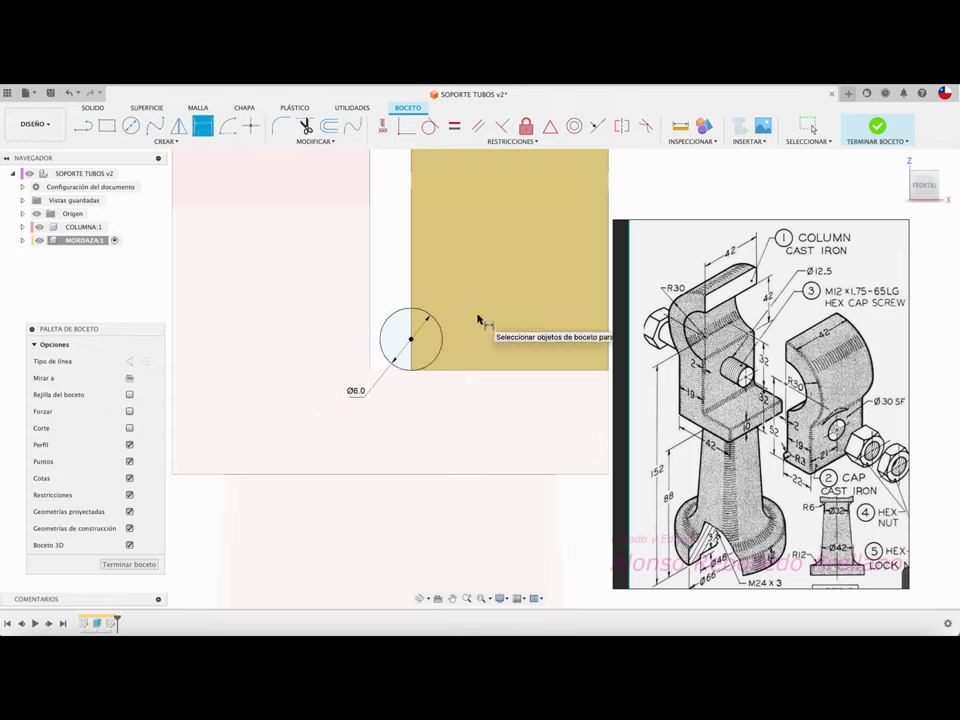
Extrude the circle -42 mm with Join to form the rounded lobe on the cap.
{"action": "middle_click_drag", "start_coordinate": [395, 305], "coordinate": [326, 294], "text": "shift"}
{"action": "key", "text": "e"}
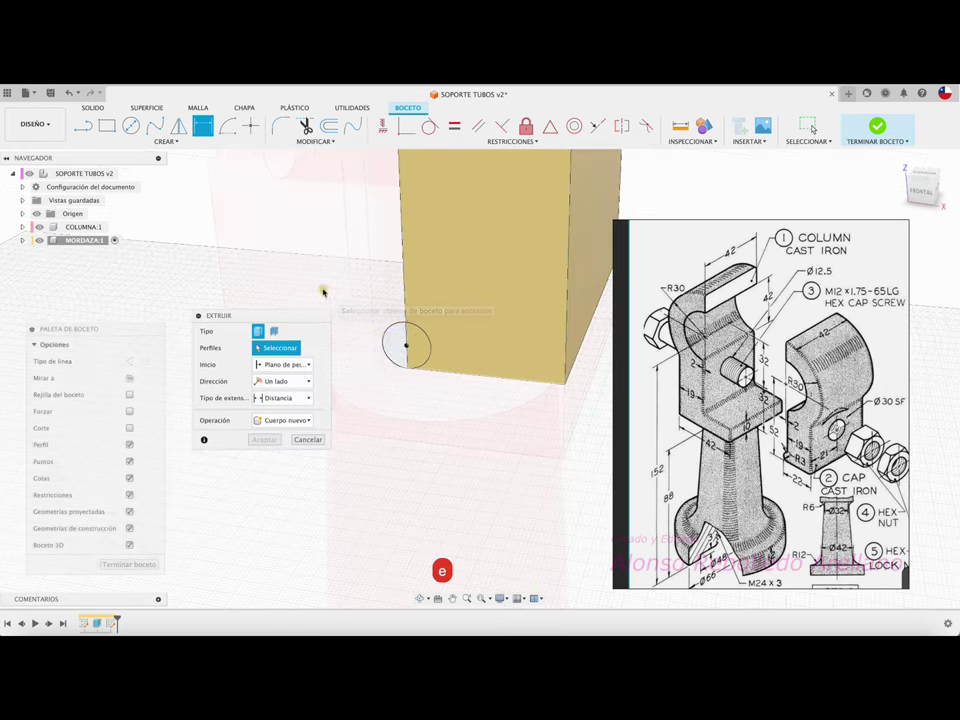
{"action": "left_click", "coordinate": [393, 345]}
{"action": "left_click_drag", "start_coordinate": [405, 340], "coordinate": [472, 240]}
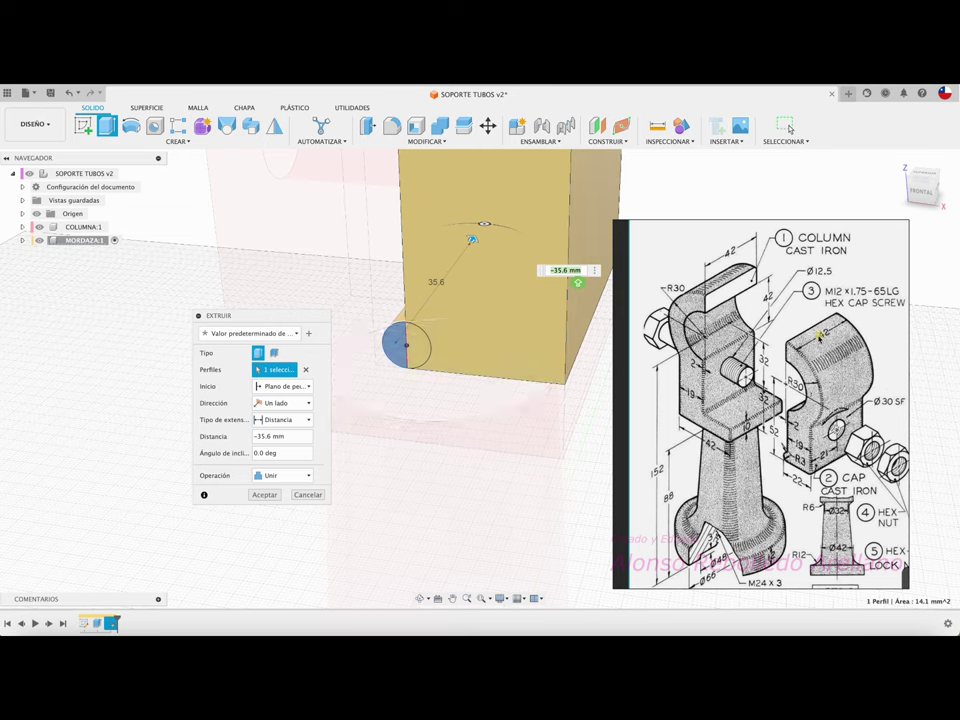
{"action": "left_click", "coordinate": [285, 438]}
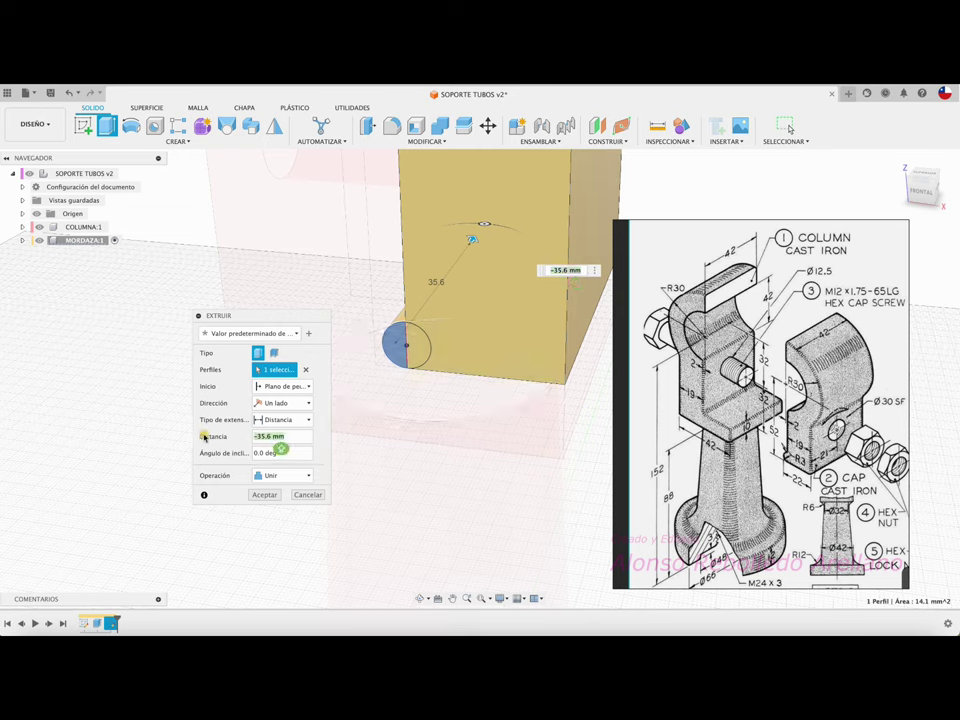
{"action": "type", "text": "-42"}
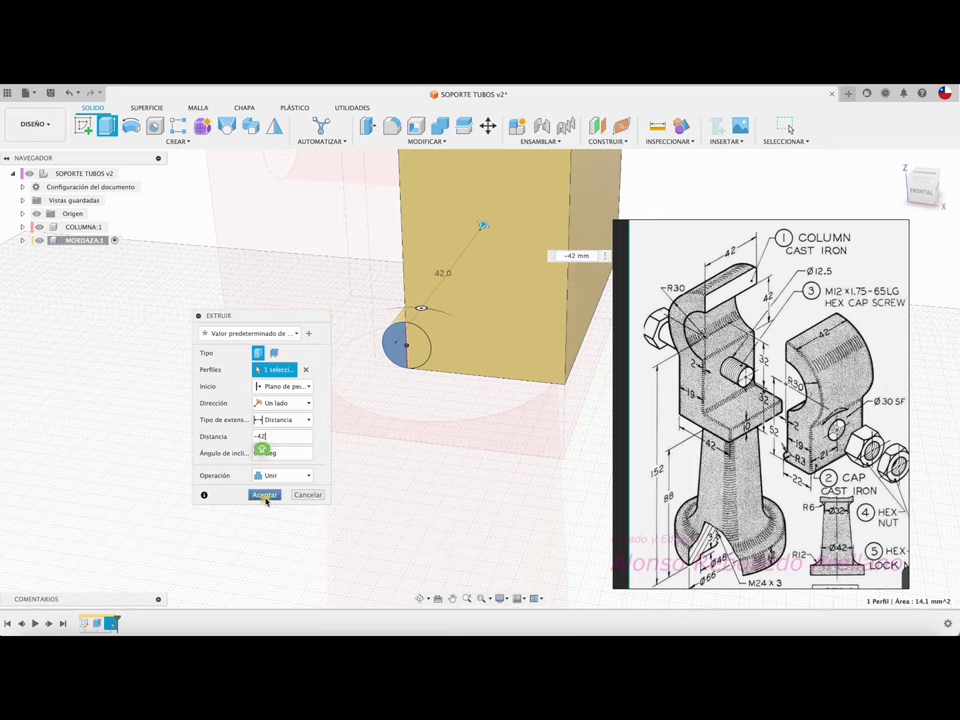
{"action": "left_click", "coordinate": [265, 495]}
{"action": "middle_click_drag", "start_coordinate": [314, 395], "coordinate": [124, 316], "text": "shift"}
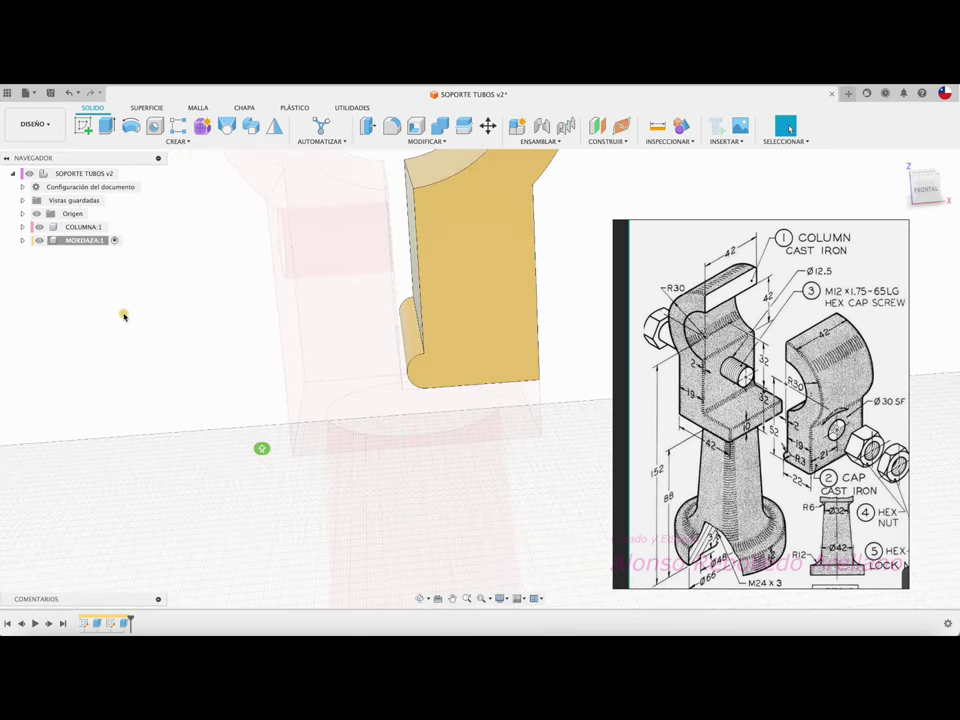
Inspect the cap and its reference drawing detail, then sketch on the cap's side face.
{"action": "middle_click_drag", "start_coordinate": [124, 316], "coordinate": [124, 316], "text": "shift"}
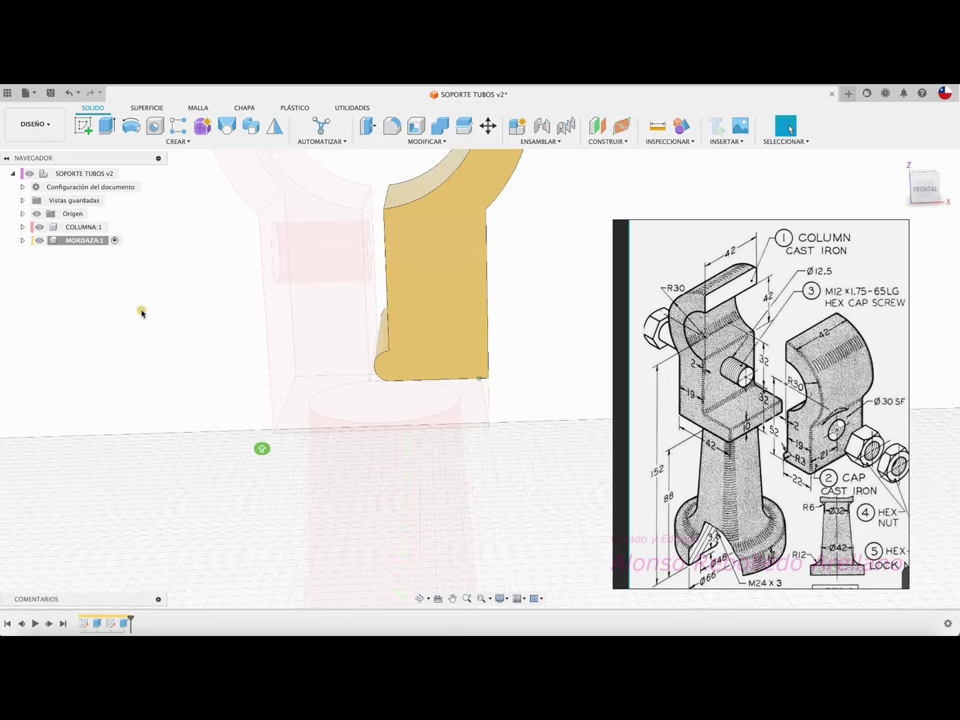
{"action": "mouse_move", "coordinate": [313, 317]}
{"action": "middle_mouse_down", "text": "shift"}
{"action": "mouse_move", "coordinate": [420, 309]}
{"action": "mouse_move", "coordinate": [496, 318]}
{"action": "mouse_move", "coordinate": [482, 343]}
{"action": "middle_mouse_up", "text": "shift"}
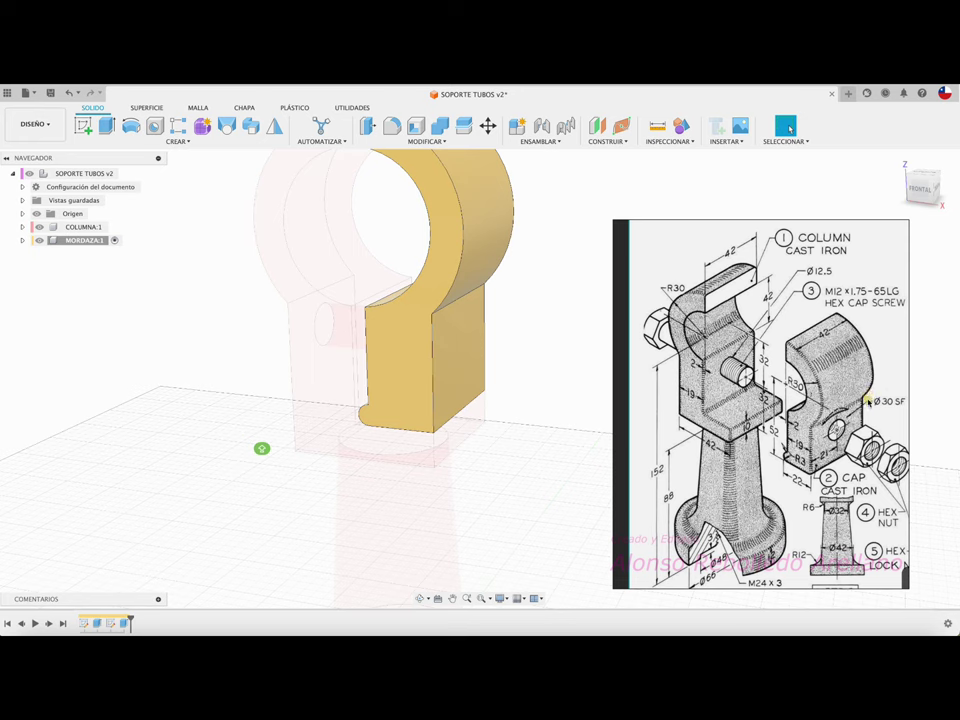
{"action": "scroll", "coordinate": [855, 420], "scroll_direction": "up", "scroll_amount": 2}
{"action": "scroll", "coordinate": [853, 418], "scroll_direction": "up", "scroll_amount": 2}
{"action": "left_click_drag", "start_coordinate": [853, 417], "coordinate": [759, 412]}
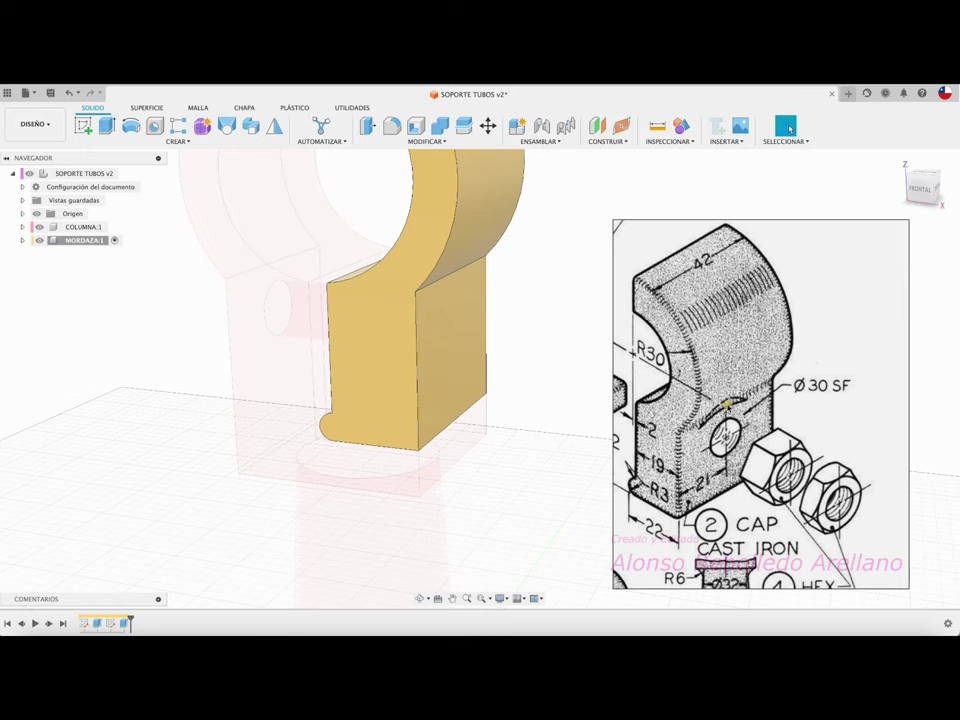
{"action": "scroll", "coordinate": [737, 418], "scroll_direction": "down", "scroll_amount": 2}
{"action": "scroll", "coordinate": [730, 414], "scroll_direction": "down", "scroll_amount": 2}
{"action": "scroll", "coordinate": [720, 411], "scroll_direction": "down", "scroll_amount": 2}
{"action": "left_click_drag", "start_coordinate": [680, 409], "coordinate": [768, 445]}
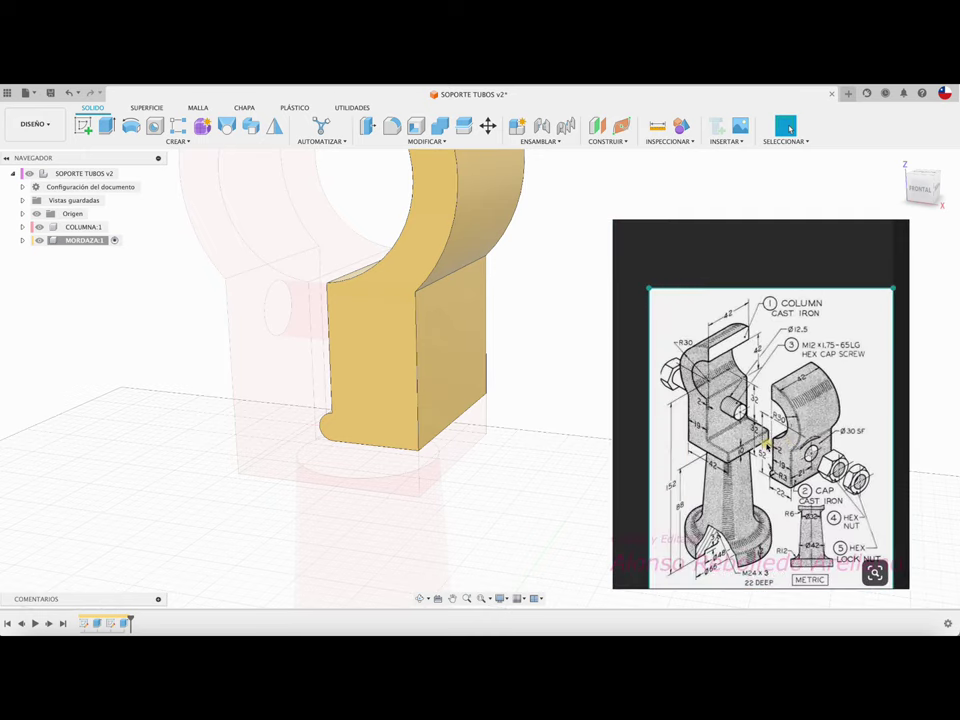
{"action": "left_click", "coordinate": [84, 127]}
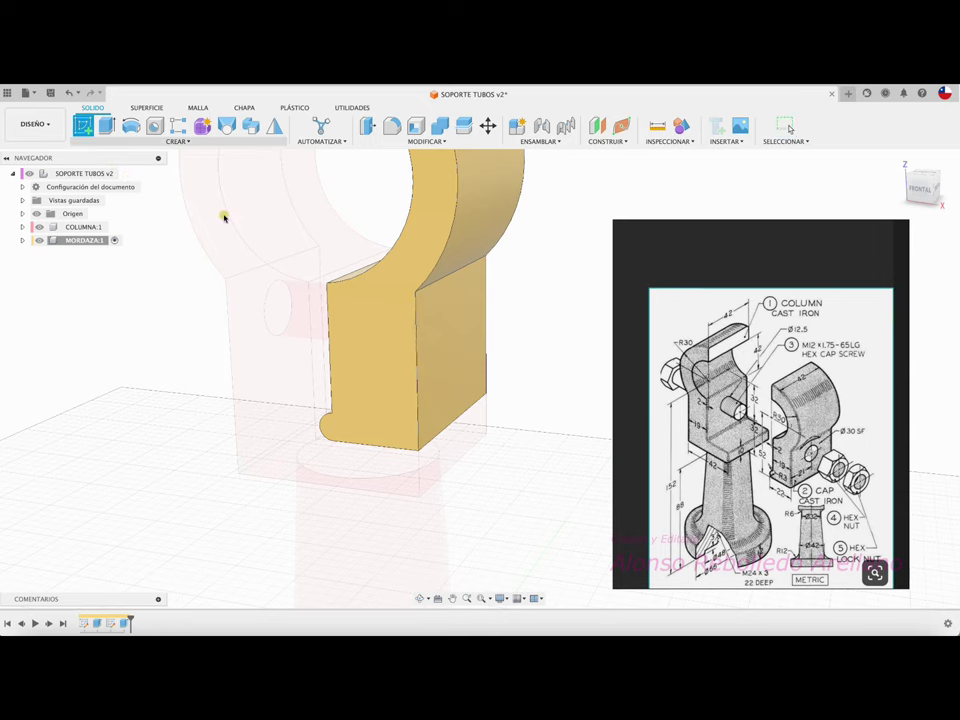
{"action": "left_click", "coordinate": [452, 360]}
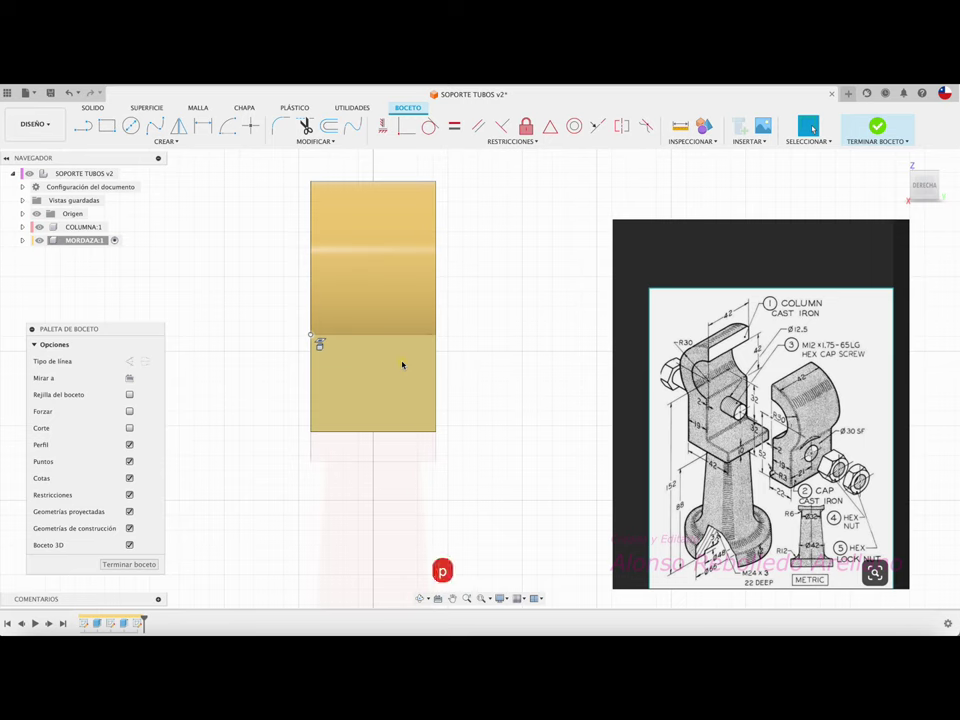
Project the column's 12.5 mm hole edge into the cap sketch.
{"action": "key", "text": "p"}
{"action": "mouse_move", "coordinate": [430, 388]}
{"action": "middle_mouse_down", "text": "shift"}
{"action": "mouse_move", "coordinate": [331, 378]}
{"action": "mouse_move", "coordinate": [361, 419]}
{"action": "middle_mouse_up", "text": "shift"}
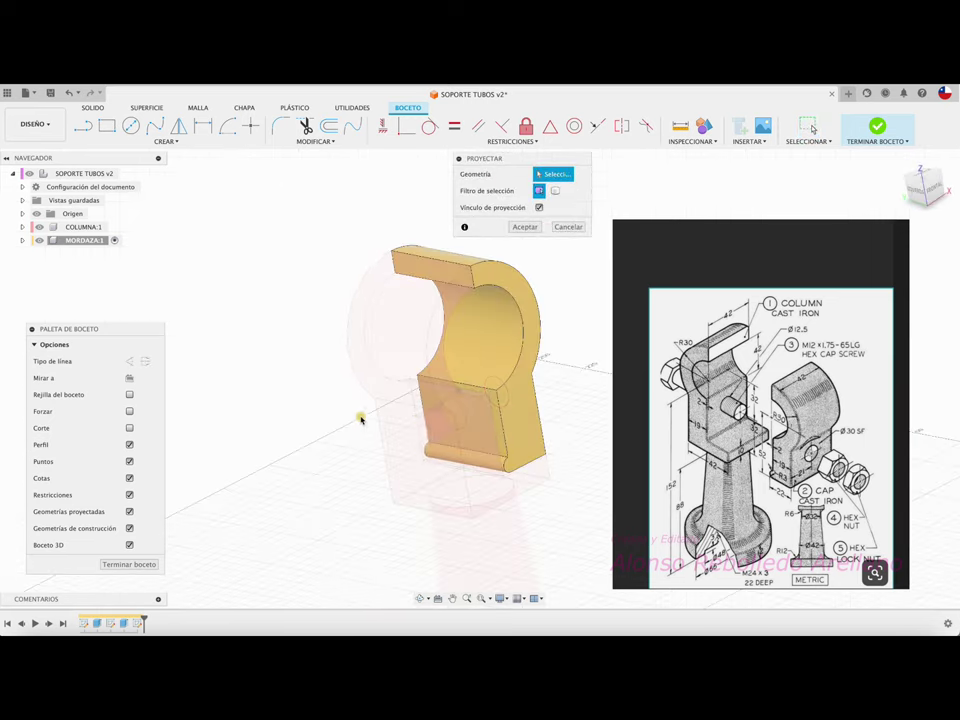
{"action": "left_click", "coordinate": [418, 447]}
{"action": "mouse_move", "coordinate": [420, 439]}
{"action": "middle_mouse_down", "text": "shift"}
{"action": "mouse_move", "coordinate": [514, 349]}
{"action": "mouse_move", "coordinate": [524, 242]}
{"action": "middle_mouse_up", "text": "shift"}
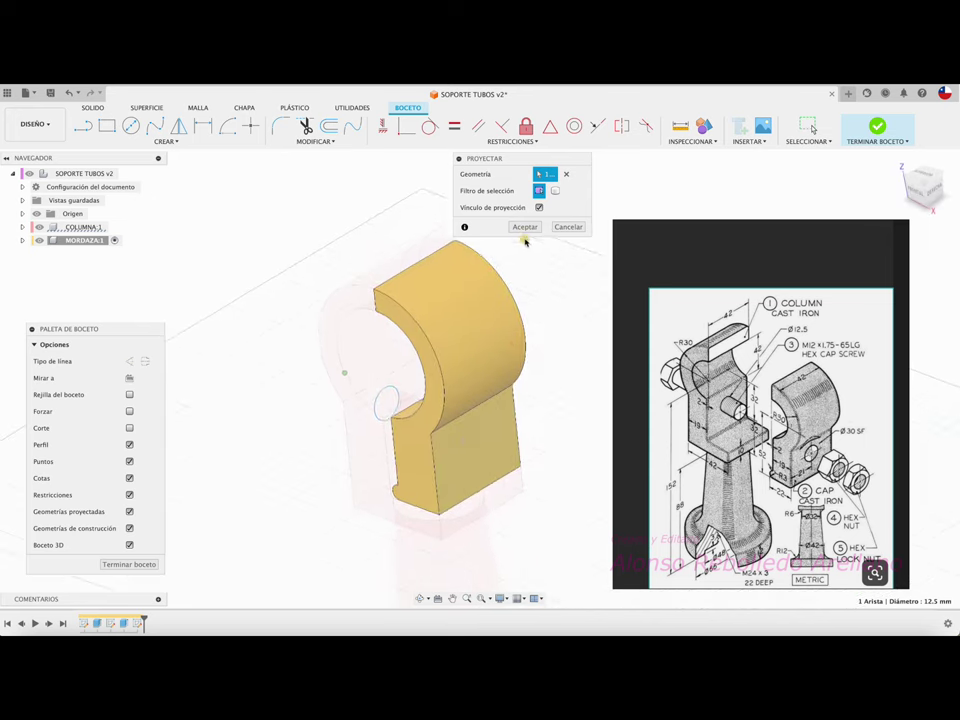
{"action": "left_click", "coordinate": [525, 226]}
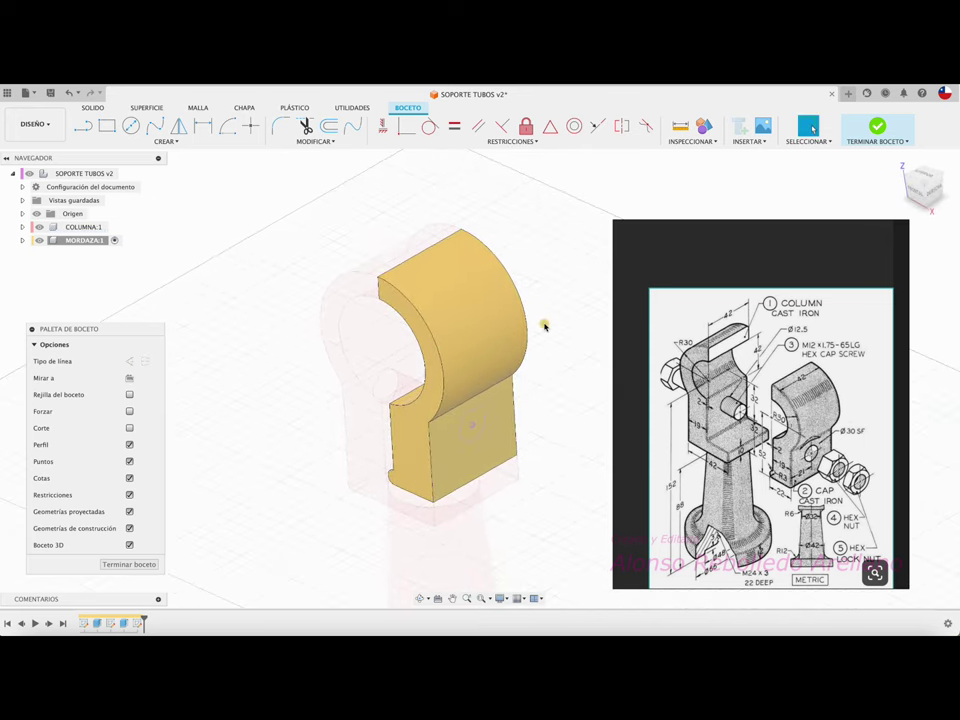
Extrude-cut the projected circle 21.1 mm through the cap to make the bolt hole.
{"action": "key", "text": "e"}
{"action": "left_click", "coordinate": [482, 435]}
{"action": "mouse_move", "coordinate": [486, 433]}
{"action": "middle_mouse_down", "text": "shift"}
{"action": "mouse_move", "coordinate": [554, 427]}
{"action": "mouse_move", "coordinate": [589, 321]}
{"action": "mouse_move", "coordinate": [506, 332]}
{"action": "middle_mouse_up", "text": "shift"}
{"action": "left_click_drag", "start_coordinate": [503, 332], "coordinate": [447, 340]}
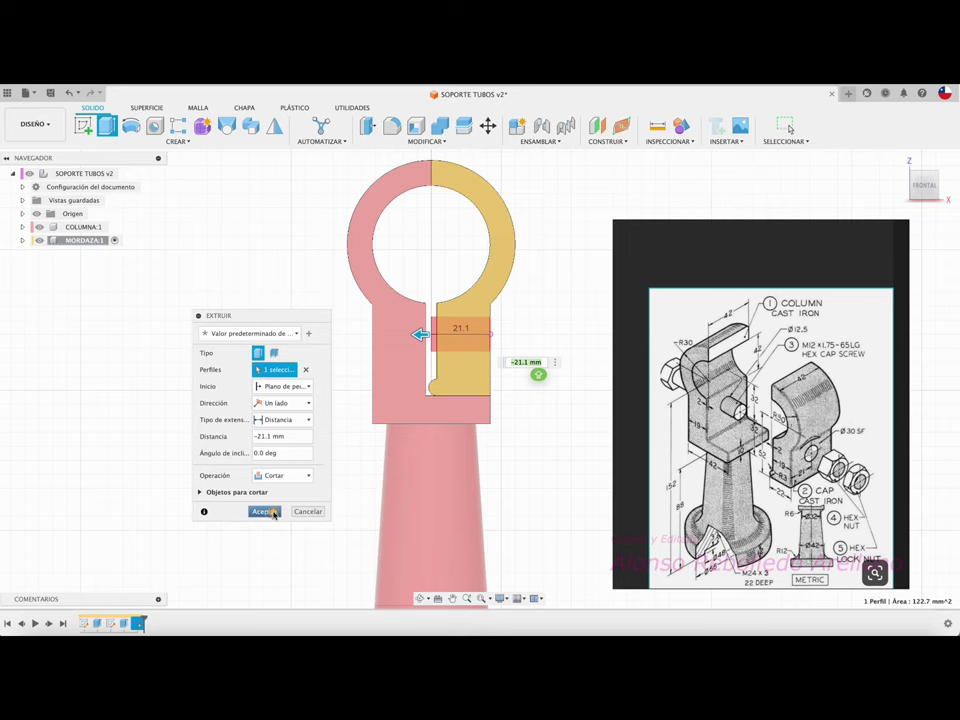
{"action": "left_click", "coordinate": [263, 511]}
{"action": "middle_click_drag", "start_coordinate": [321, 399], "coordinate": [504, 377], "text": "shift"}
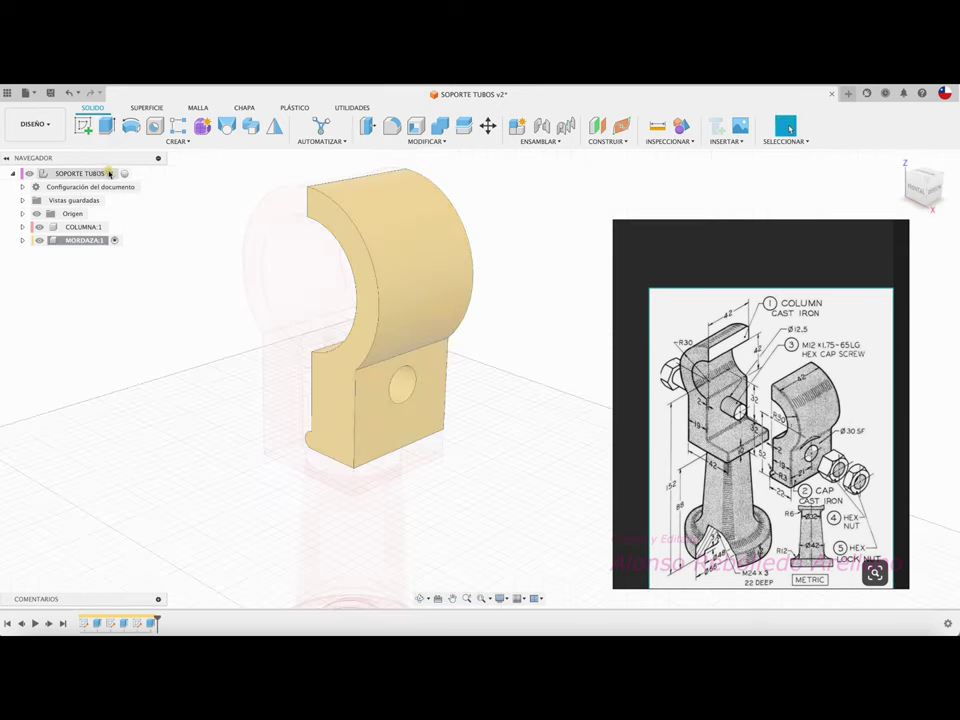
Activate the top-level assembly, fit it in view, and save as version SOPORTE TUBOS v3.
{"action": "left_click", "coordinate": [123, 173]}
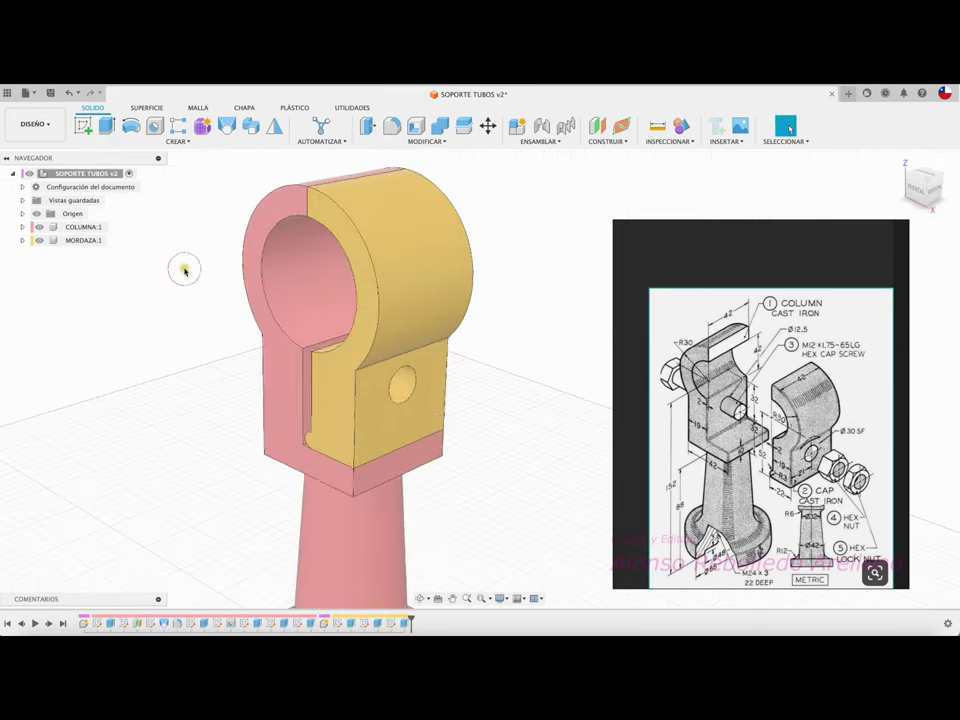
{"action": "key", "text": "F6"}
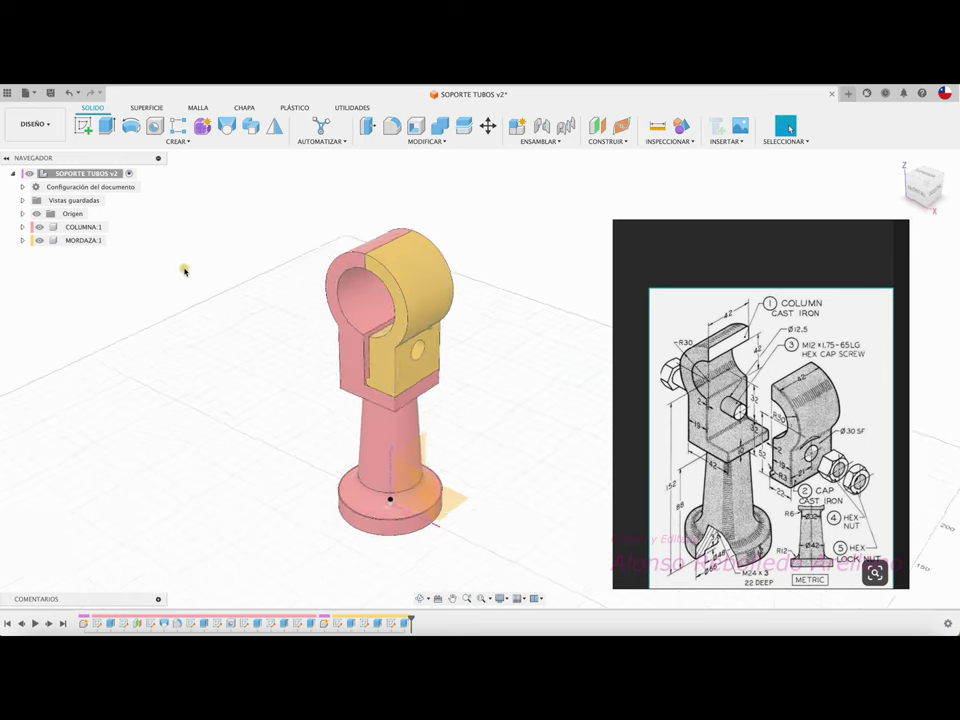
{"action": "scroll", "coordinate": [184, 270], "scroll_direction": "left", "scroll_amount": 5, "text": "shift"}
{"action": "scroll", "coordinate": [184, 270], "scroll_direction": "left", "scroll_amount": 3, "text": "shift"}
{"action": "scroll", "coordinate": [184, 270], "scroll_direction": "left", "scroll_amount": 3, "text": "shift"}
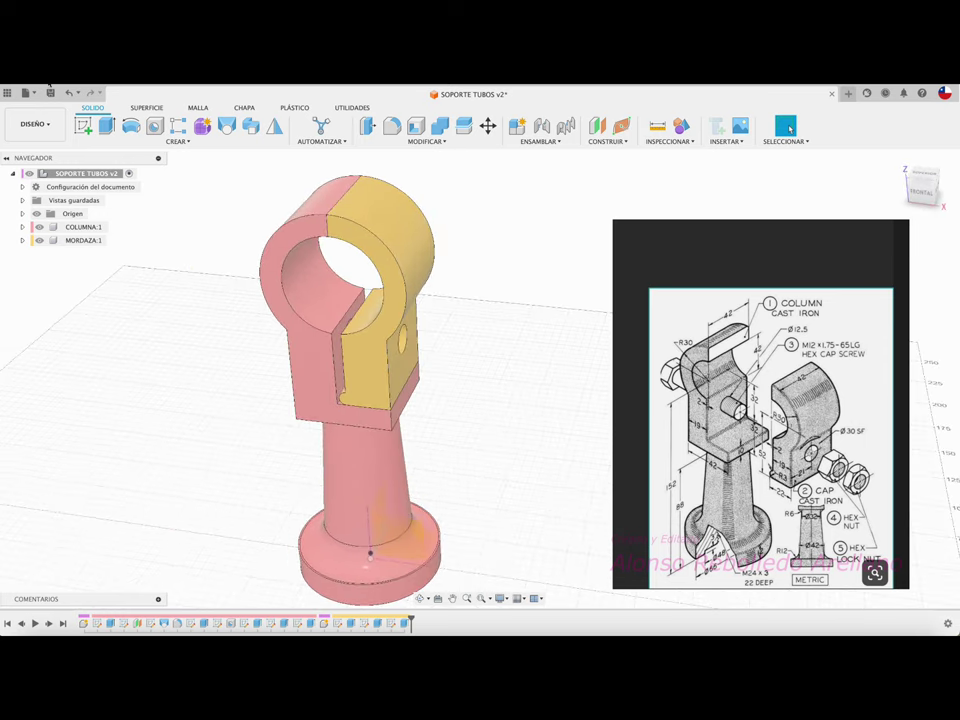
{"action": "left_click", "coordinate": [53, 95]}
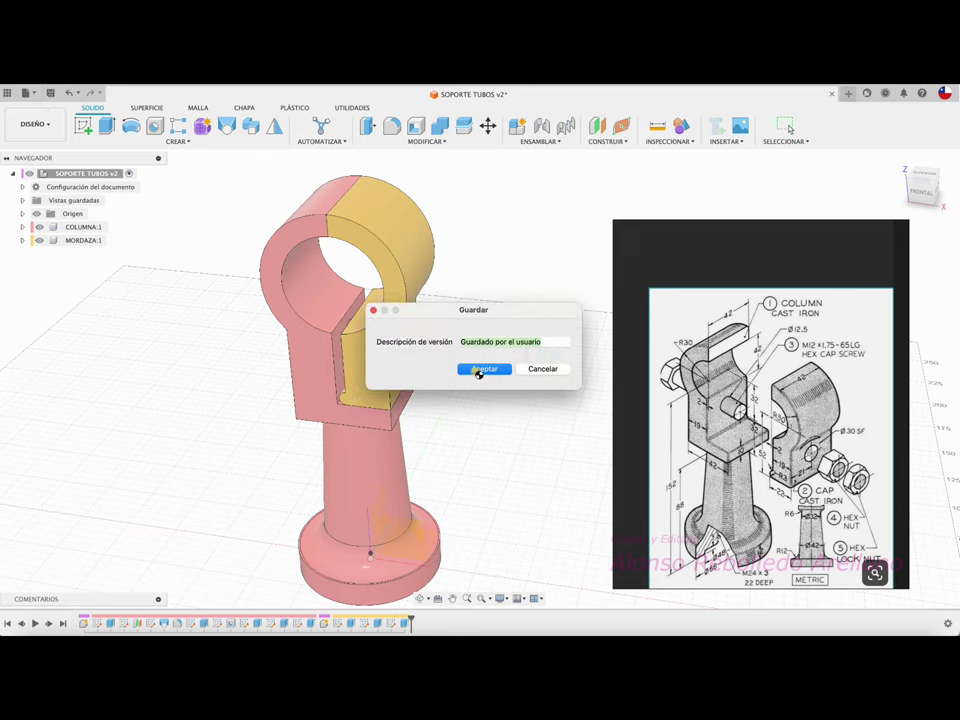
{"action": "left_click", "coordinate": [479, 370]}
Look over the assembly, undo an accidental drag of the pink column, and select COLUMNA:1.
{"action": "scroll", "coordinate": [476, 373], "scroll_direction": "left", "scroll_amount": 3, "text": "shift"}
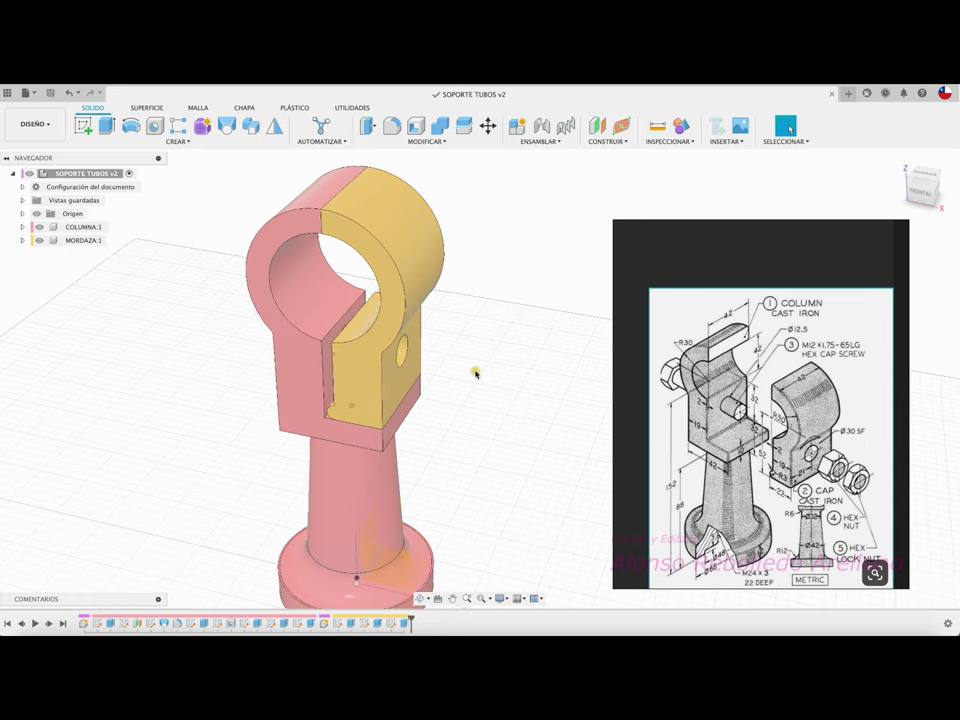
{"action": "scroll", "coordinate": [476, 373], "scroll_direction": "up", "scroll_amount": 3, "text": "shift"}
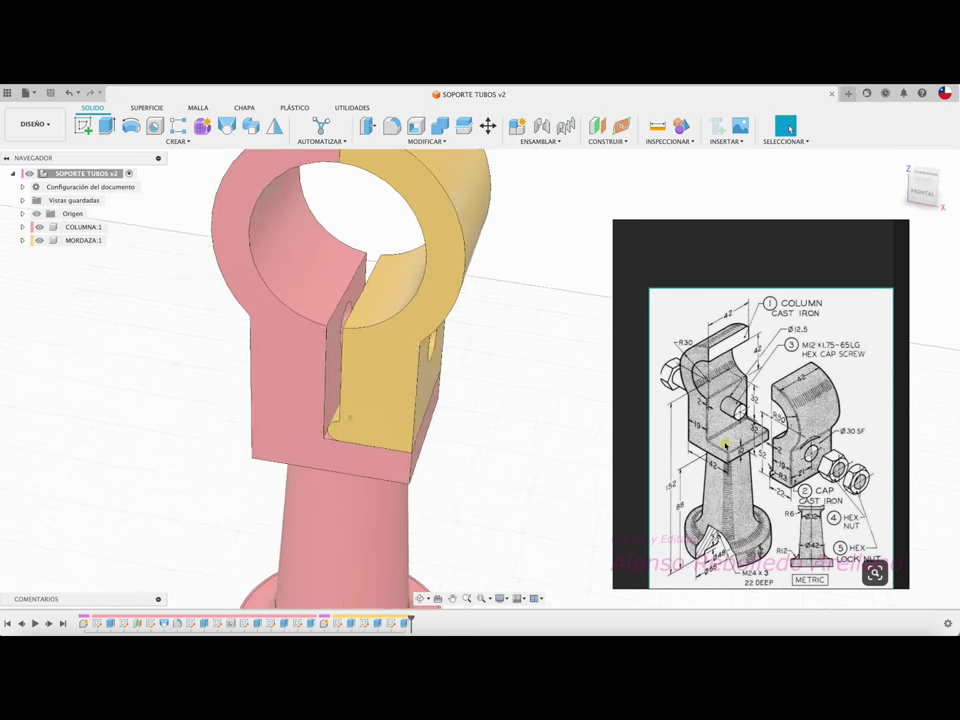
{"action": "scroll", "coordinate": [350, 417], "scroll_direction": "up", "scroll_amount": 3, "text": "shift"}
{"action": "scroll", "coordinate": [351, 413], "scroll_direction": "up", "scroll_amount": 2, "text": "shift"}
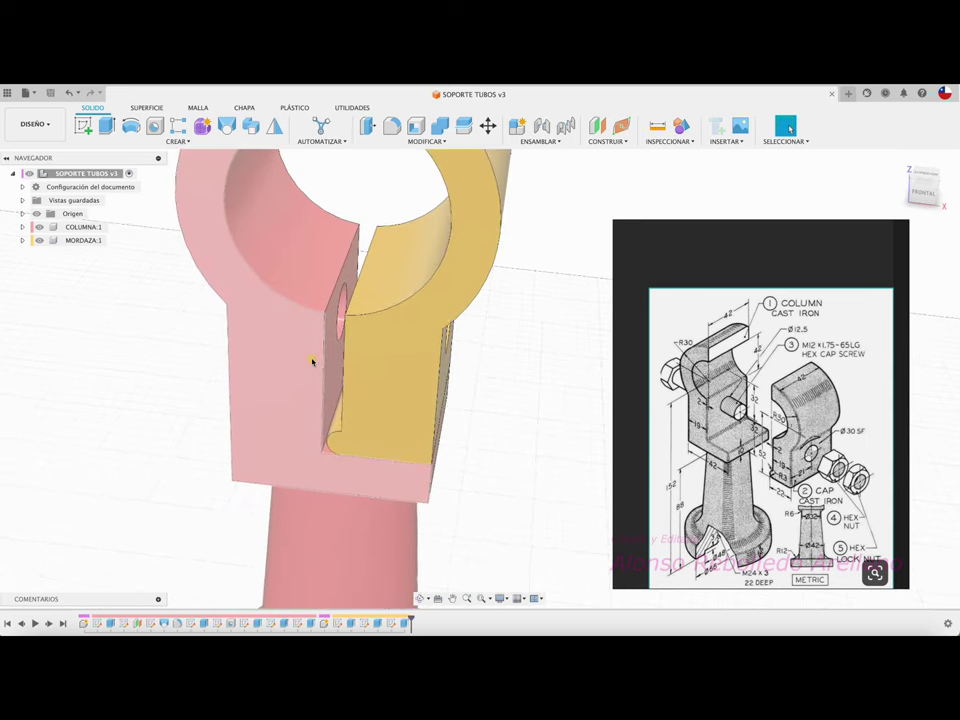
{"action": "scroll", "coordinate": [331, 312], "scroll_direction": "up", "scroll_amount": 2, "text": "shift"}
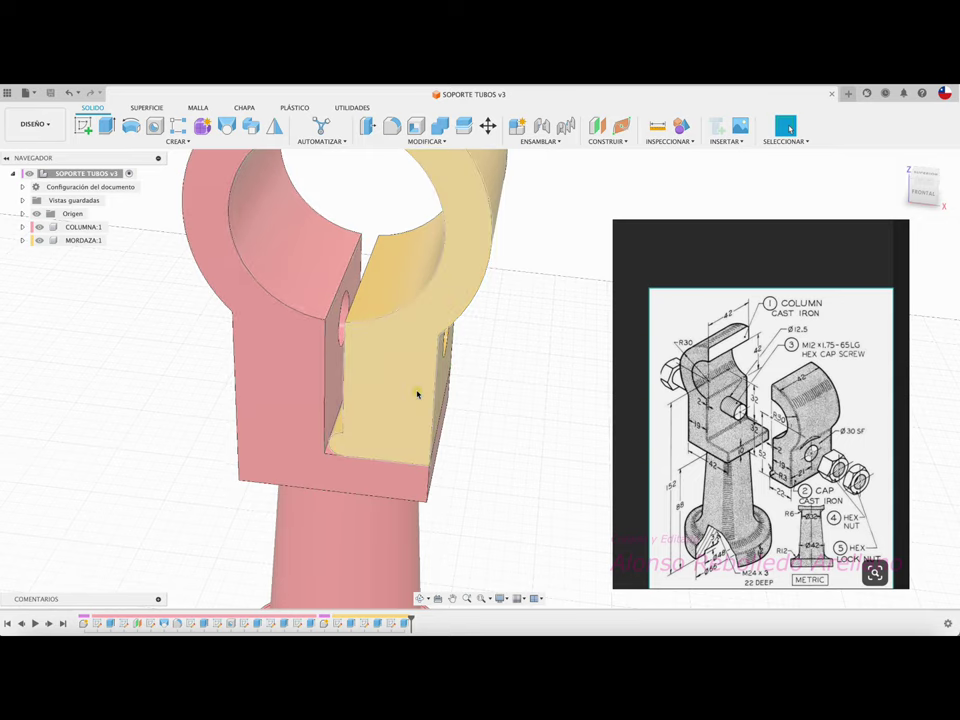
{"action": "scroll", "coordinate": [417, 394], "scroll_direction": "down", "scroll_amount": 2}
{"action": "scroll", "coordinate": [418, 392], "scroll_direction": "down", "scroll_amount": 2}
{"action": "scroll", "coordinate": [440, 385], "scroll_direction": "down", "scroll_amount": 2}
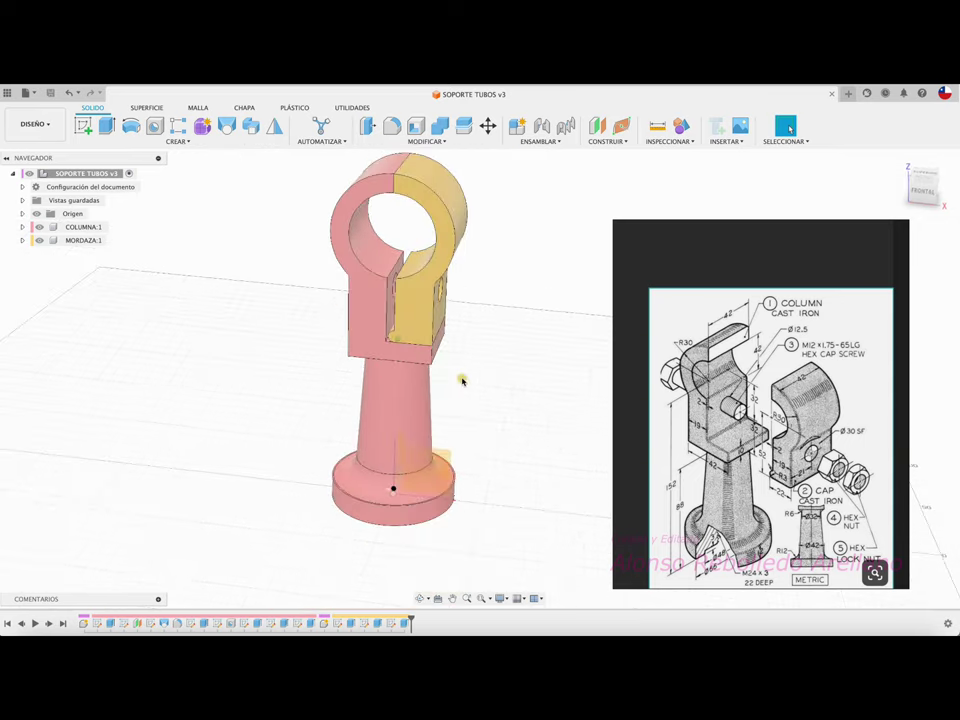
{"action": "scroll", "coordinate": [475, 382], "scroll_direction": "down", "scroll_amount": 1}
{"action": "scroll", "coordinate": [487, 385], "scroll_direction": "right", "scroll_amount": 2}
{"action": "scroll", "coordinate": [487, 385], "scroll_direction": "down", "scroll_amount": 2, "text": "shift"}
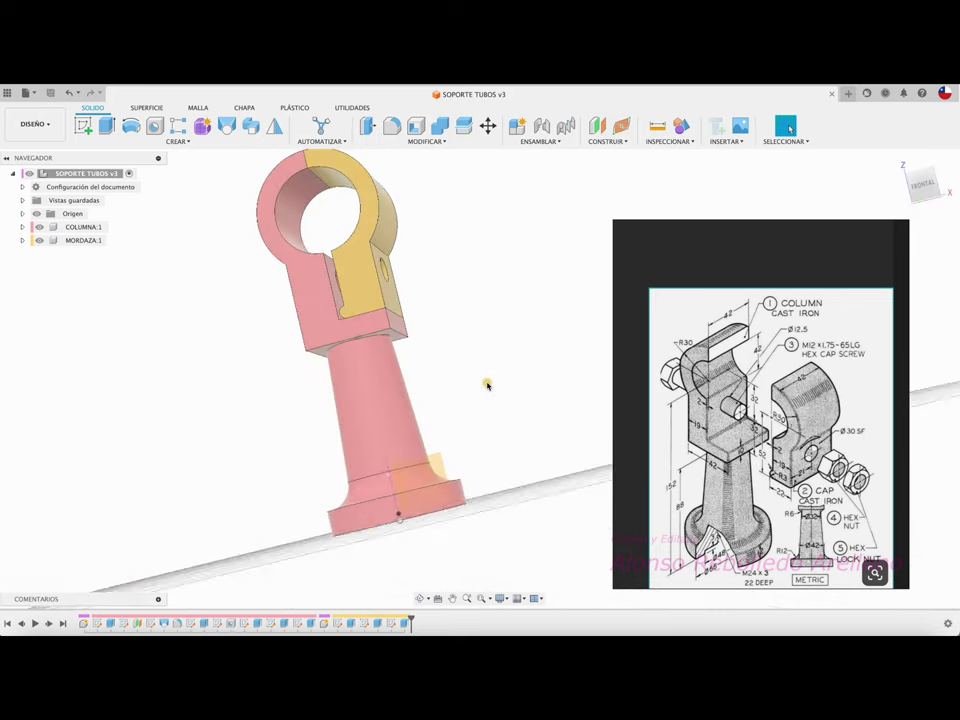
{"action": "scroll", "coordinate": [487, 385], "scroll_direction": "left", "scroll_amount": 2, "text": "shift"}
{"action": "scroll", "coordinate": [487, 385], "scroll_direction": "left", "scroll_amount": 2, "text": "shift"}
{"action": "scroll", "coordinate": [487, 385], "scroll_direction": "up", "scroll_amount": 2, "text": "shift"}
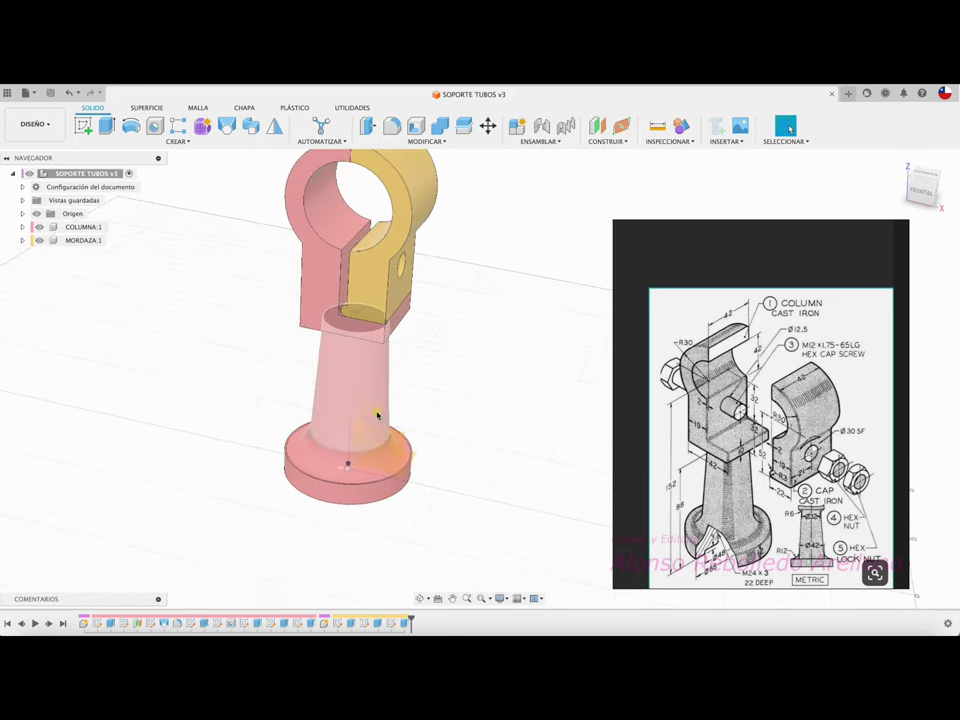
{"action": "left_click_drag", "start_coordinate": [364, 411], "coordinate": [556, 363]}
{"action": "key", "text": "ctrl+z"}
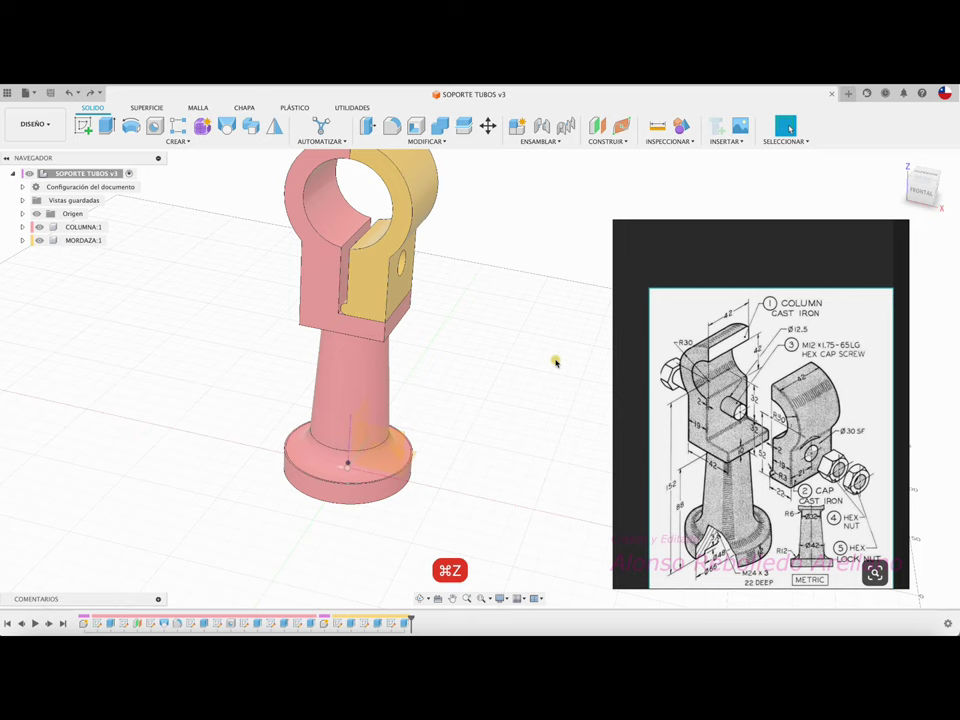
{"action": "left_click", "coordinate": [88, 227]}
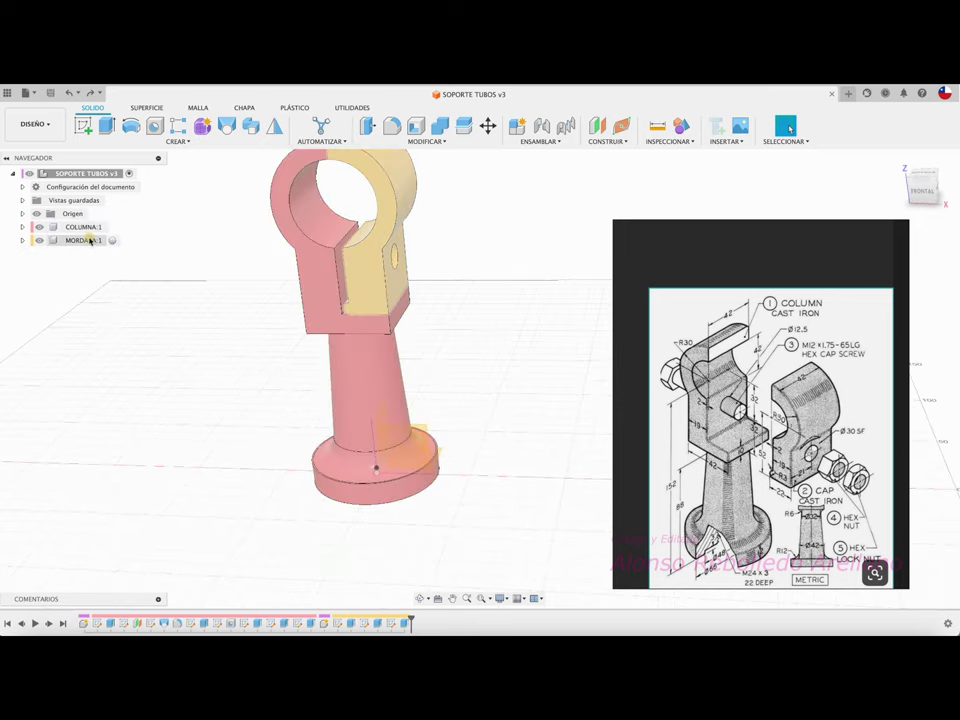
Make the COLUMNA:1 component fixed (Fijo).
{"action": "left_click", "coordinate": [91, 229]}
{"action": "right_click", "coordinate": [92, 231]}
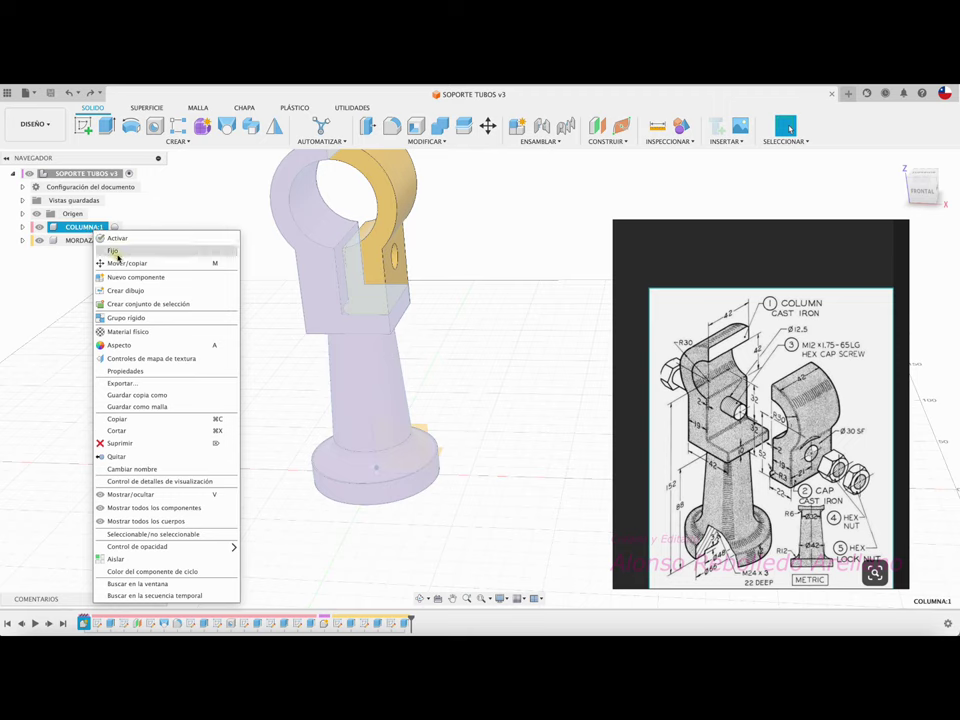
{"action": "left_click", "coordinate": [112, 249]}
Drag the yellow MORDAZA clamp to the right, away from the column.
{"action": "mouse_move", "coordinate": [119, 257]}
{"action": "middle_mouse_down", "text": "shift"}
{"action": "mouse_move", "coordinate": [432, 315]}
{"action": "mouse_move", "coordinate": [337, 344]}
{"action": "middle_mouse_up", "text": "shift"}
{"action": "mouse_move", "coordinate": [339, 338]}
{"action": "left_mouse_down"}
{"action": "mouse_move", "coordinate": [451, 314]}
{"action": "mouse_move", "coordinate": [322, 324]}
{"action": "mouse_move", "coordinate": [344, 322]}
{"action": "left_mouse_up"}
{"action": "key", "text": "super+z"}
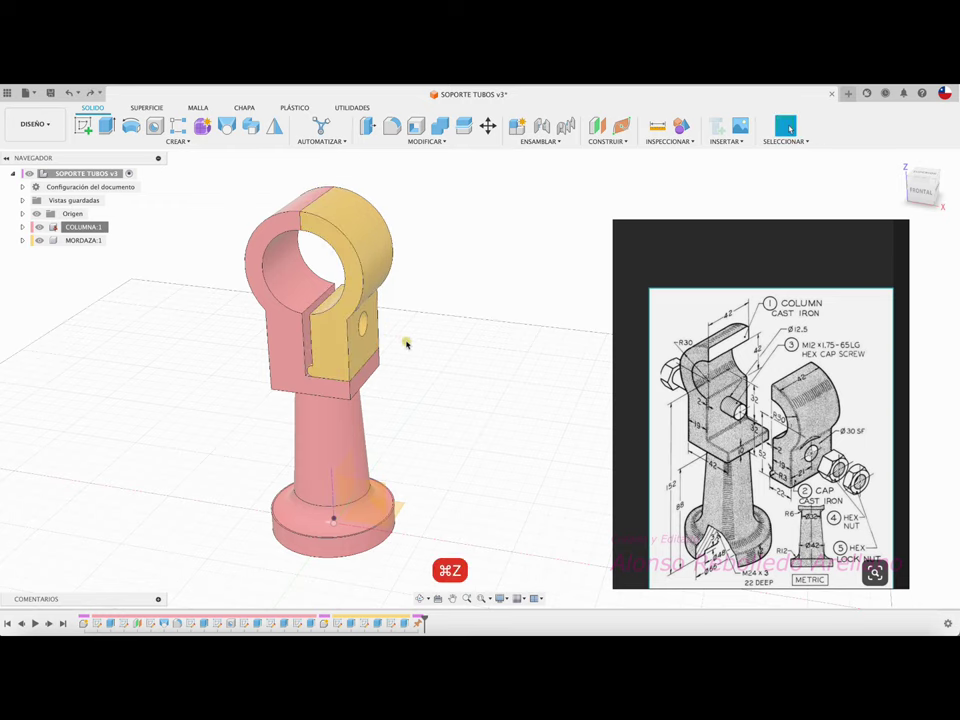
{"action": "scroll", "coordinate": [400, 333], "scroll_direction": "up", "scroll_amount": 5}
{"action": "mouse_move", "coordinate": [359, 356]}
{"action": "left_mouse_down"}
{"action": "mouse_move", "coordinate": [540, 296]}
{"action": "mouse_move", "coordinate": [555, 281]}
{"action": "left_mouse_up"}
{"action": "scroll", "coordinate": [524, 402], "scroll_direction": "down", "scroll_amount": 2}
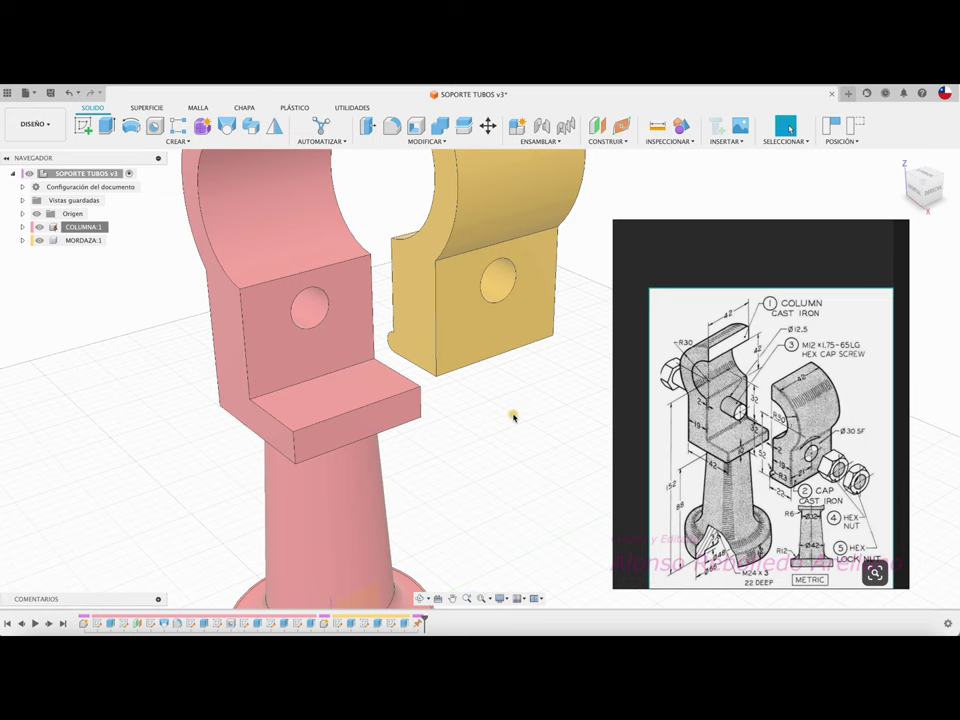
Joint MORDAZA's connection point to COLUMNA's matching point with joint type Rígida.
{"action": "key", "text": "j"}
{"action": "left_click", "coordinate": [497, 358]}
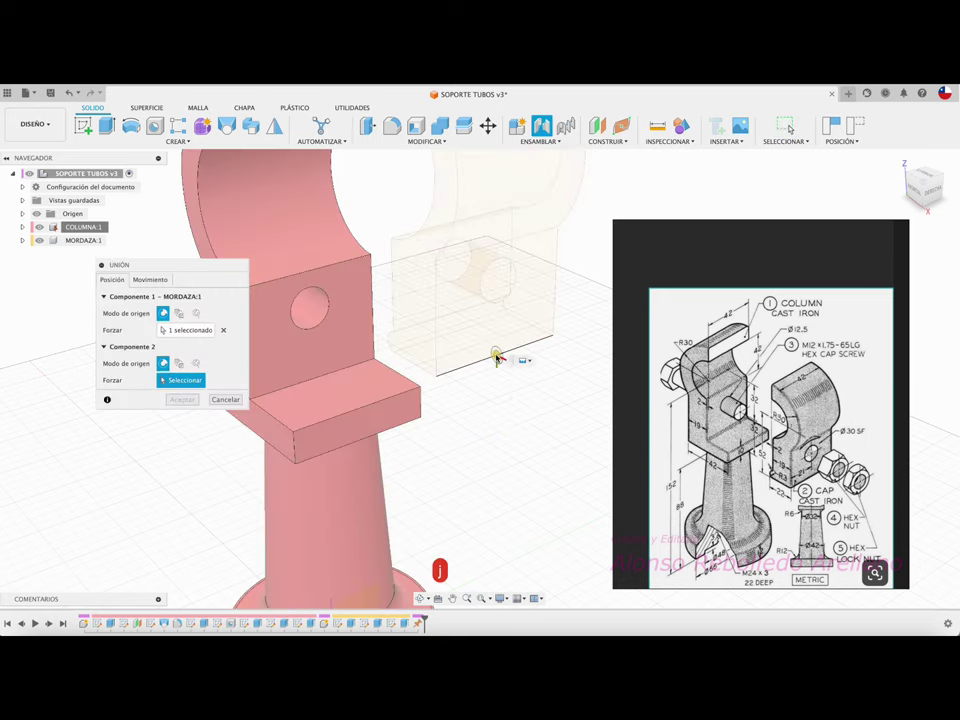
{"action": "left_click", "coordinate": [361, 411]}
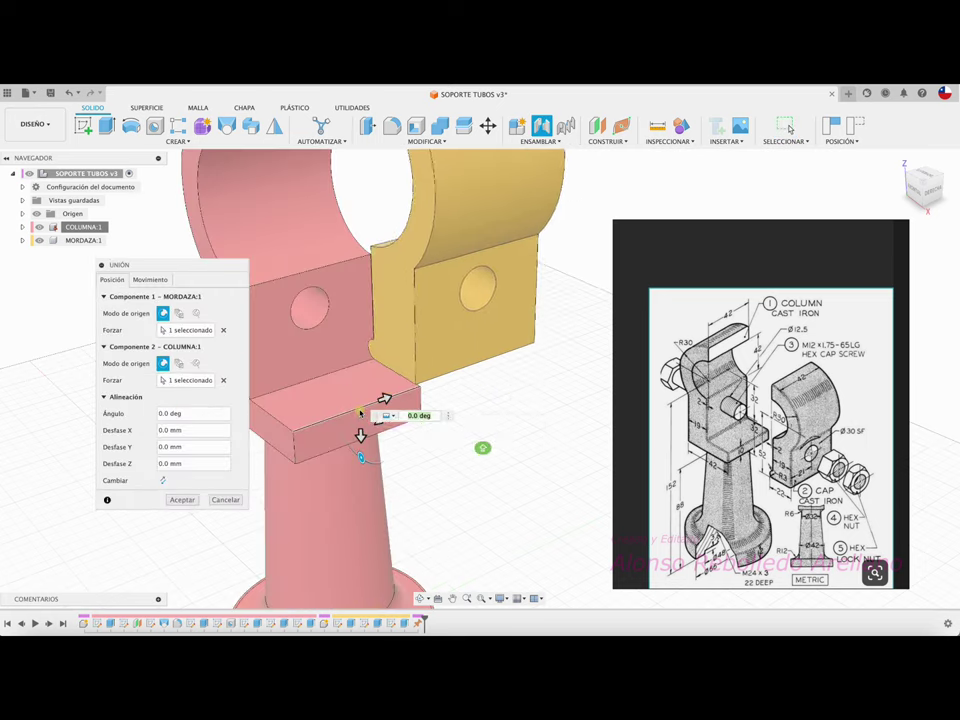
{"action": "left_click", "coordinate": [150, 279]}
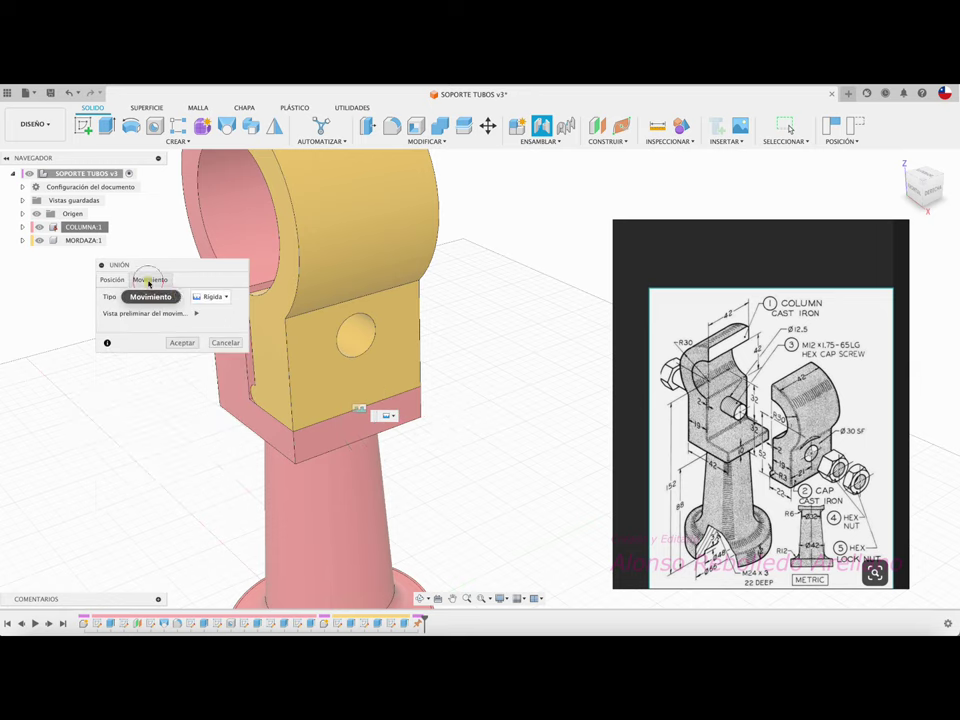
{"action": "left_click", "coordinate": [211, 297]}
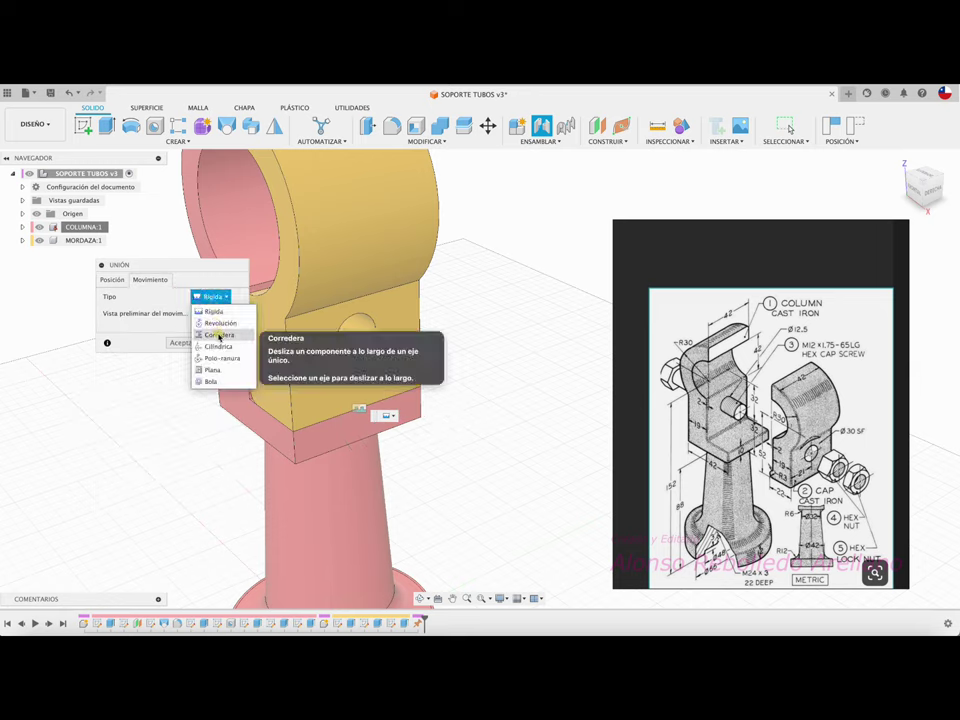
{"action": "mouse_move", "coordinate": [213, 311]}
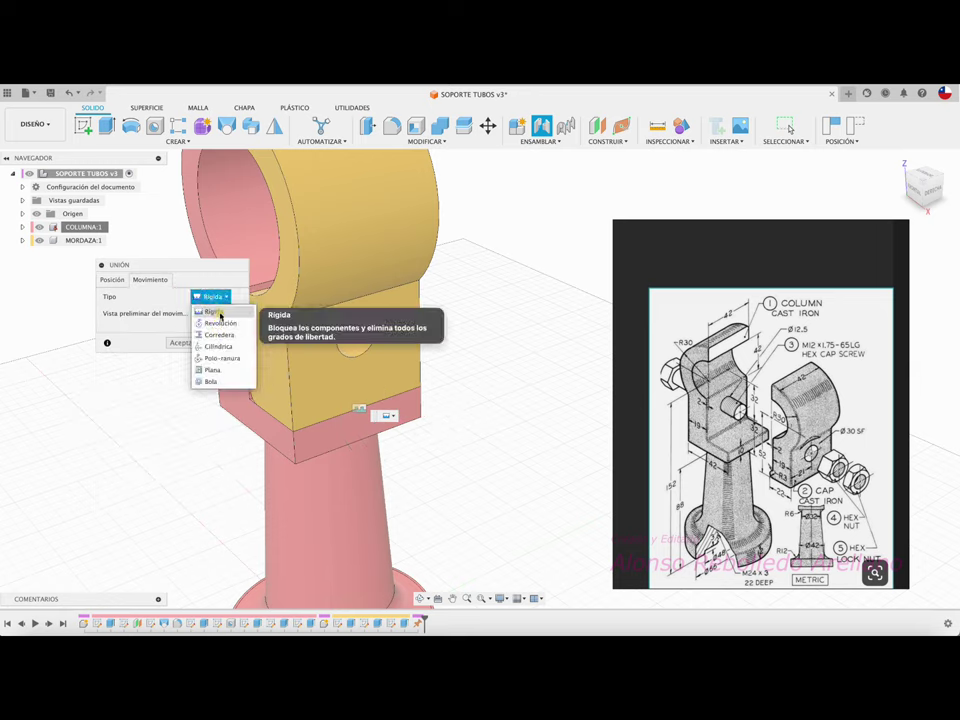
{"action": "left_click", "coordinate": [220, 316]}
{"action": "left_click", "coordinate": [182, 343]}
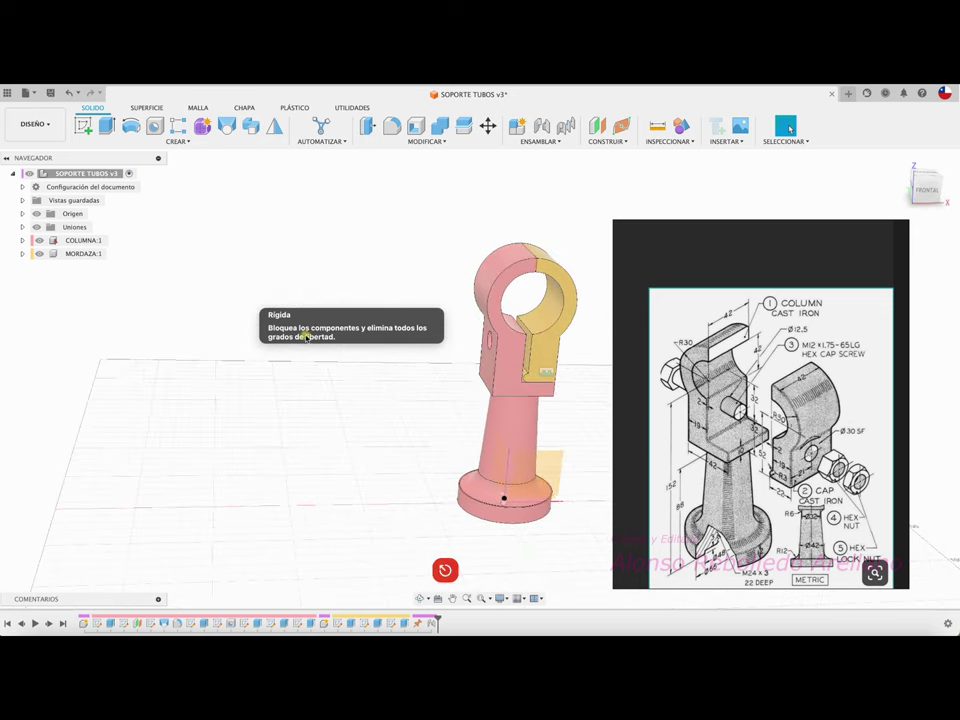
{"action": "key", "text": "j"}
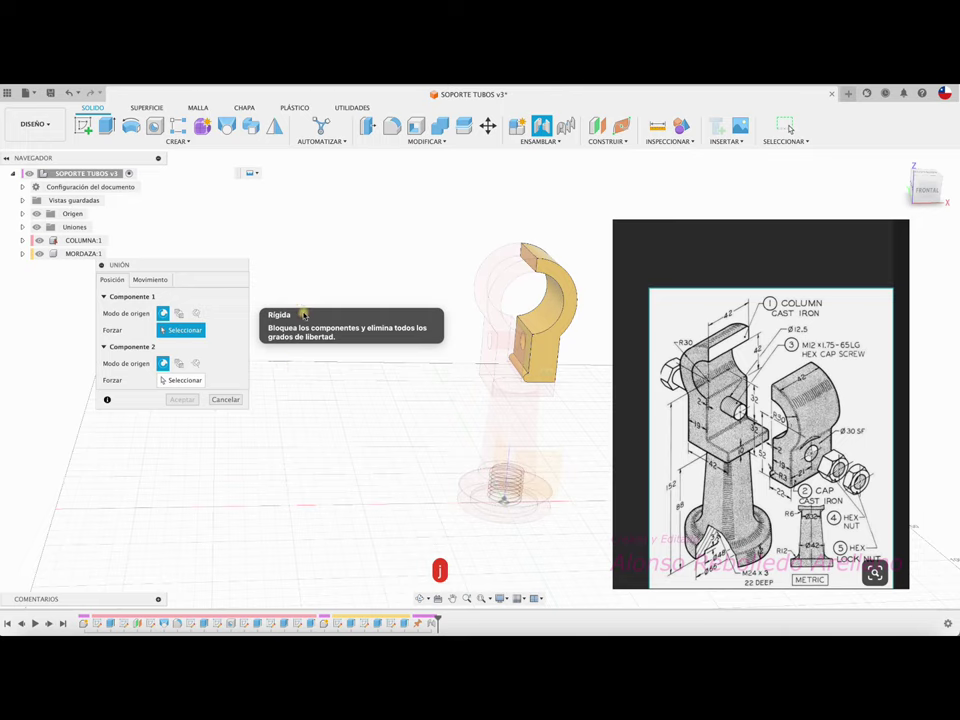
Cancel the second Unión and look around the rigidly joined clamp and column.
{"action": "left_click", "coordinate": [235, 401]}
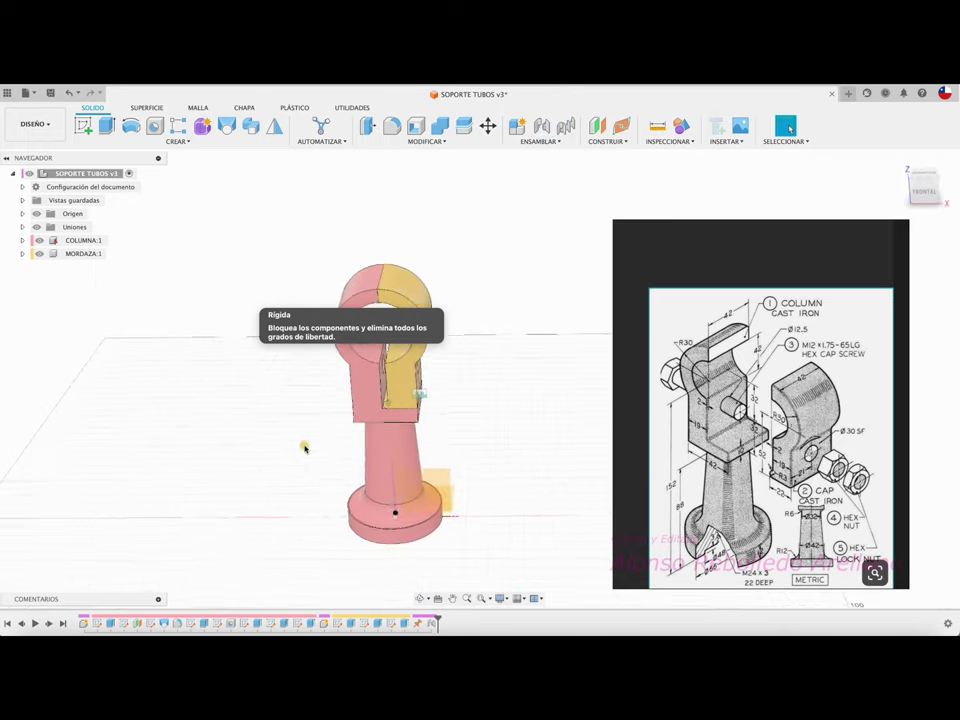
{"action": "scroll", "coordinate": [305, 448], "scroll_direction": "right", "scroll_amount": 5}
{"action": "scroll", "coordinate": [305, 448], "scroll_direction": "down", "scroll_amount": 5, "text": "shift"}
{"action": "scroll", "coordinate": [316, 434], "scroll_direction": "down", "scroll_amount": 2, "text": "shift"}
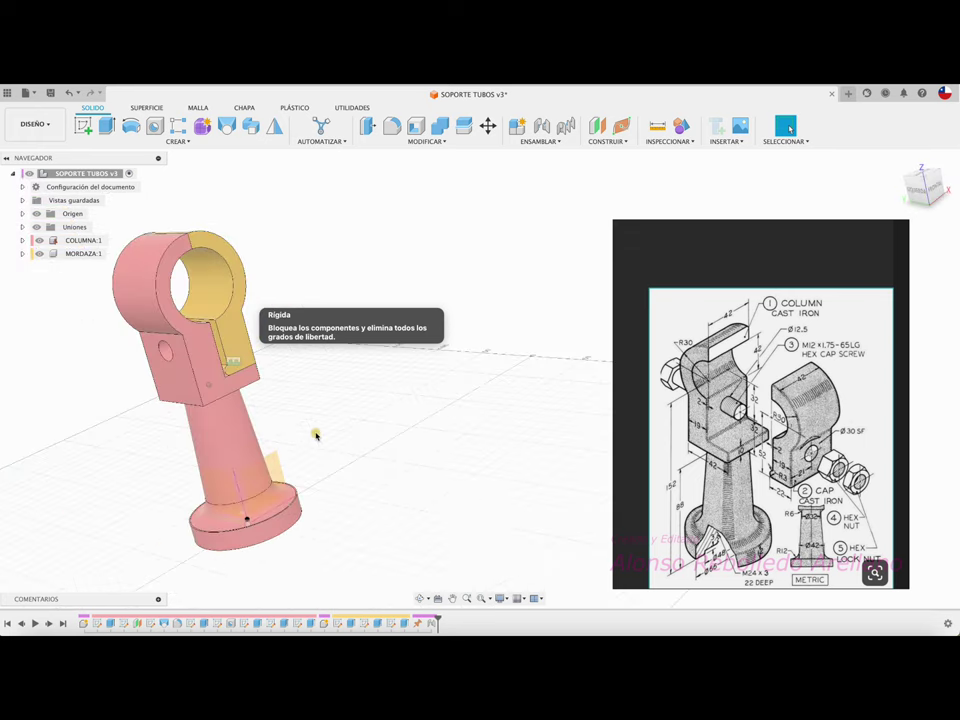
{"action": "scroll", "coordinate": [328, 427], "scroll_direction": "left", "scroll_amount": 5}
{"action": "scroll", "coordinate": [327, 427], "scroll_direction": "up", "scroll_amount": 3, "text": "shift"}
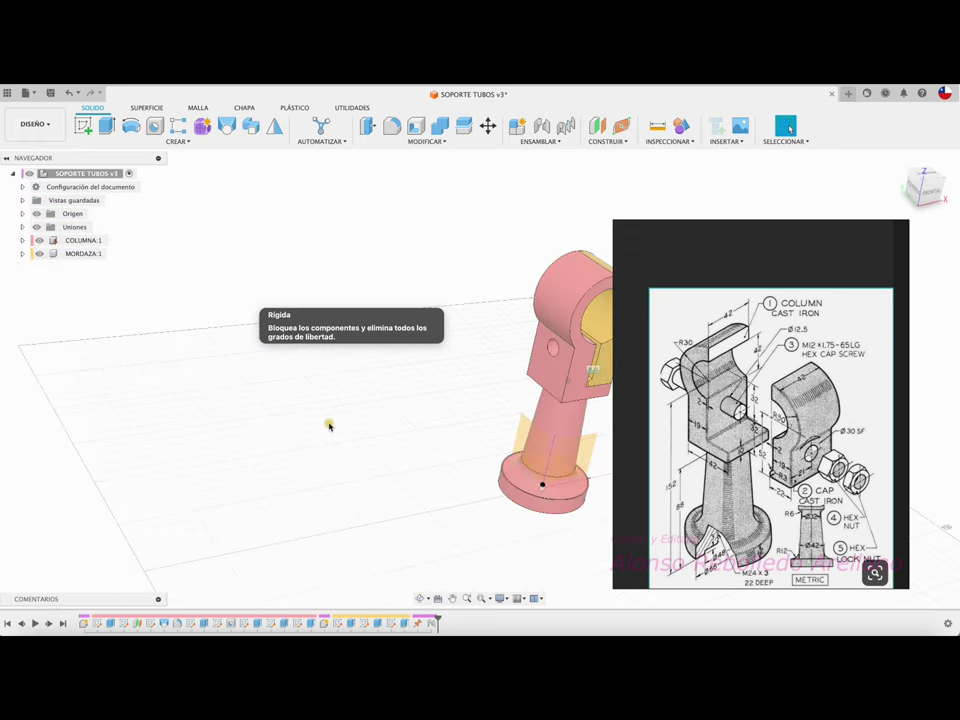
{"action": "scroll", "coordinate": [328, 427], "scroll_direction": "right", "scroll_amount": 2}
{"action": "scroll", "coordinate": [329, 426], "scroll_direction": "down", "scroll_amount": 2, "text": "shift"}
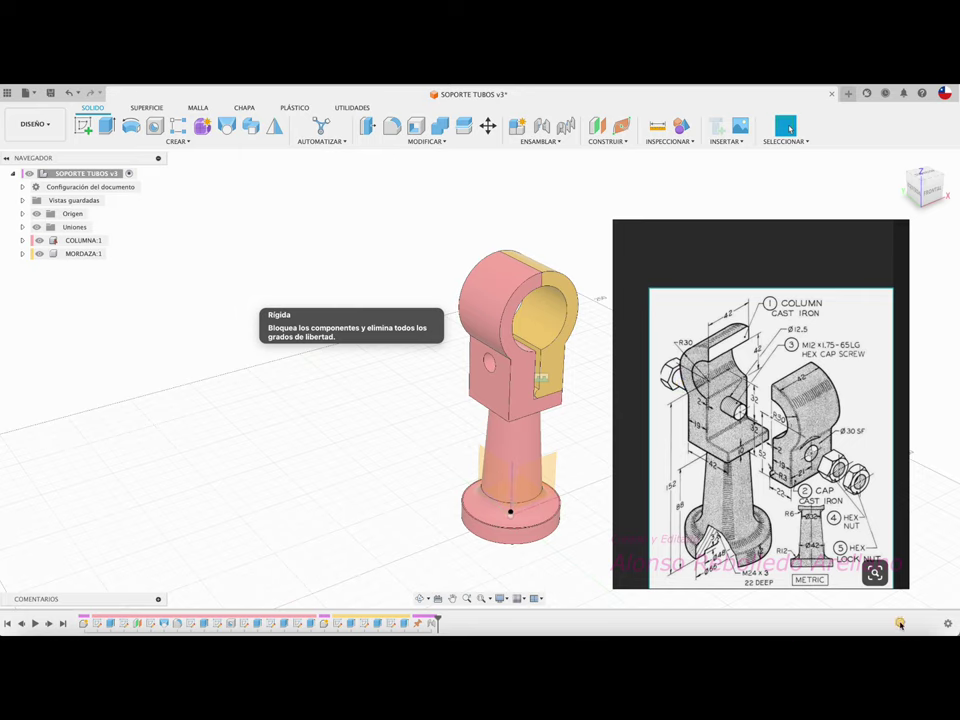
Open the McMaster-Carr parts catalog and browse its Screws & Bolts category.
{"action": "left_click", "coordinate": [721, 141]}
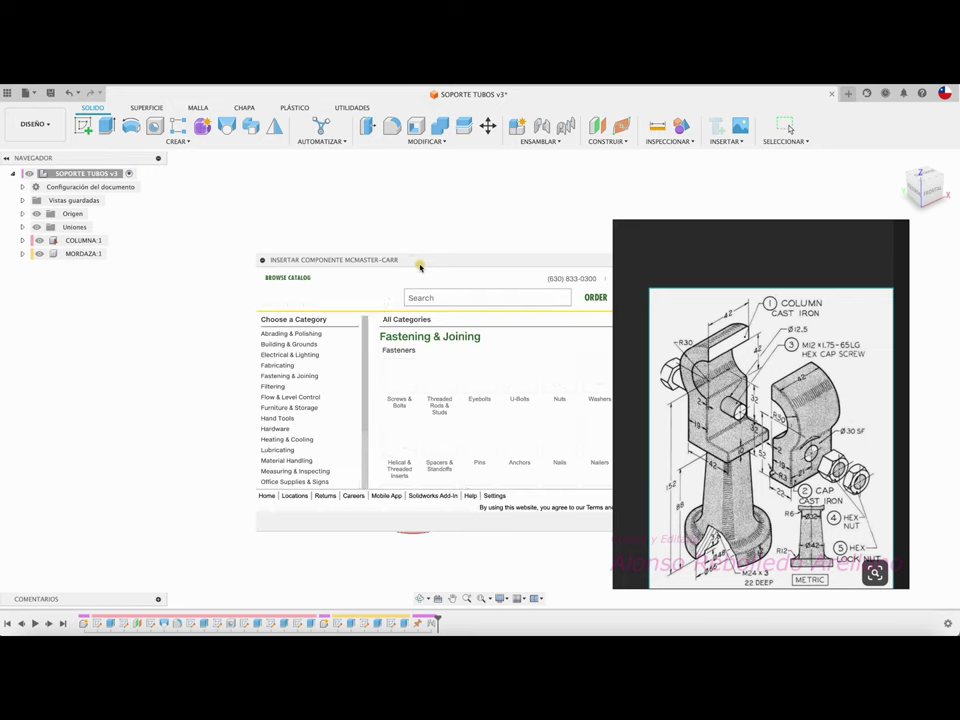
{"action": "left_click_drag", "start_coordinate": [414, 261], "coordinate": [296, 200]}
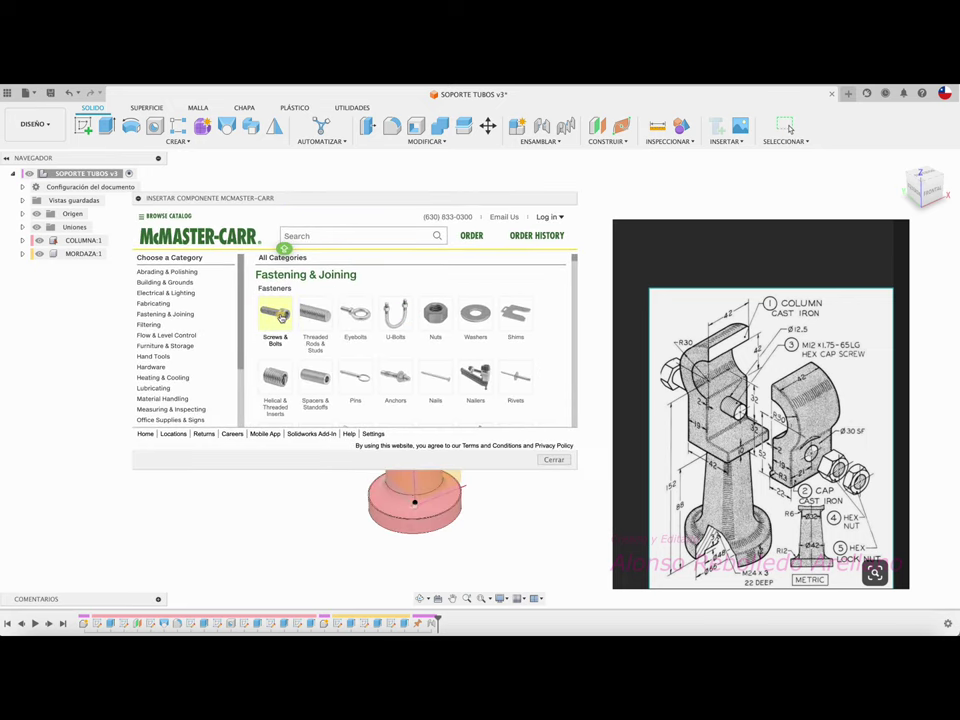
{"action": "left_click", "coordinate": [281, 316]}
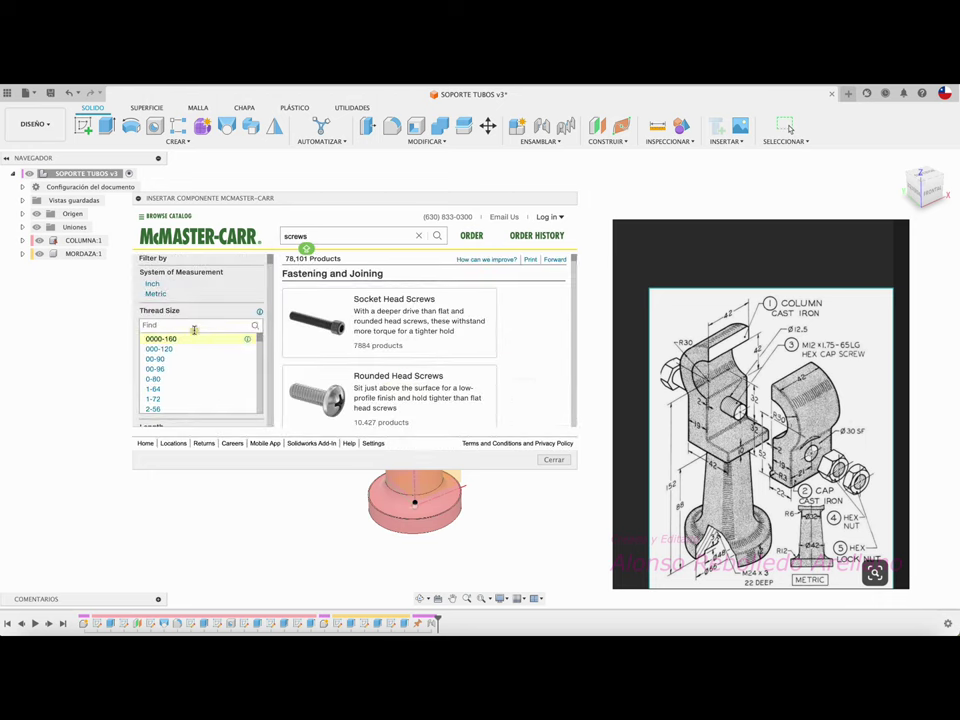
Filter the screws to Metric, M12 thread size and Hex head type.
{"action": "left_click", "coordinate": [155, 293]}
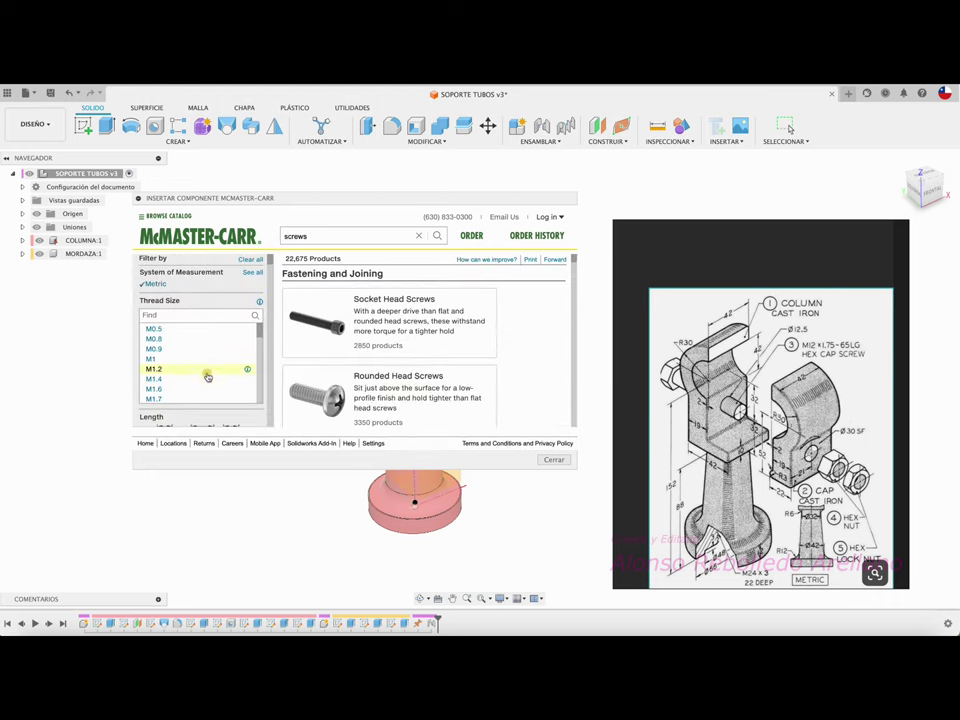
{"action": "scroll", "coordinate": [207, 376], "scroll_direction": "down", "scroll_amount": 2}
{"action": "scroll", "coordinate": [207, 376], "scroll_direction": "down", "scroll_amount": 2}
{"action": "scroll", "coordinate": [207, 376], "scroll_direction": "down", "scroll_amount": 2}
{"action": "scroll", "coordinate": [207, 376], "scroll_direction": "down", "scroll_amount": 2}
{"action": "left_click", "coordinate": [210, 362]}
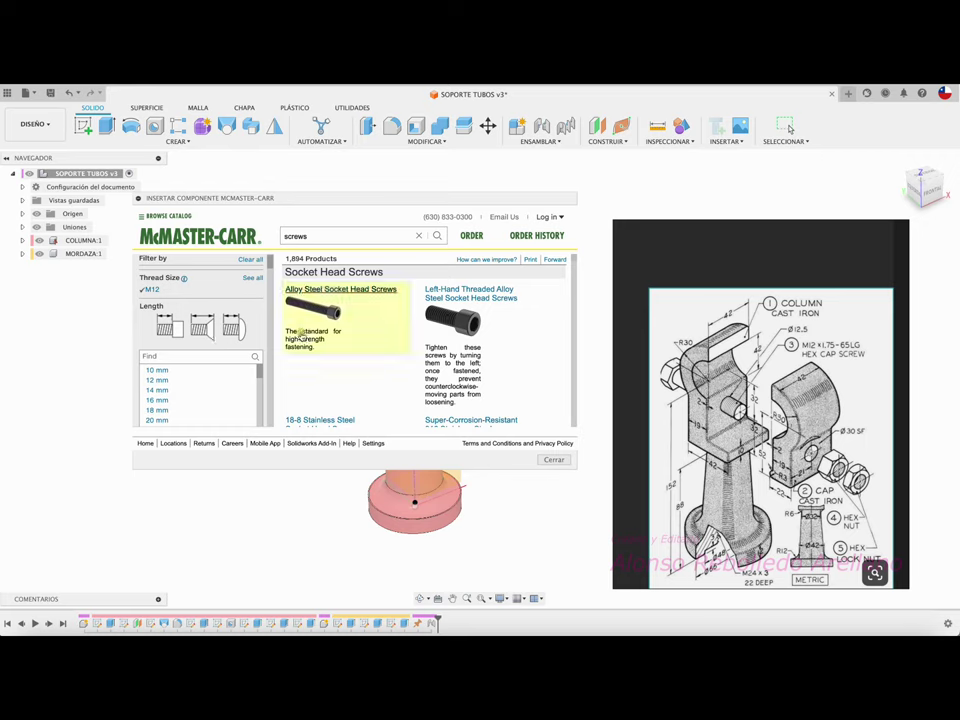
{"action": "scroll", "coordinate": [201, 350], "scroll_direction": "down", "scroll_amount": 2}
{"action": "scroll", "coordinate": [201, 348], "scroll_direction": "down", "scroll_amount": 3}
{"action": "scroll", "coordinate": [201, 348], "scroll_direction": "down", "scroll_amount": 2}
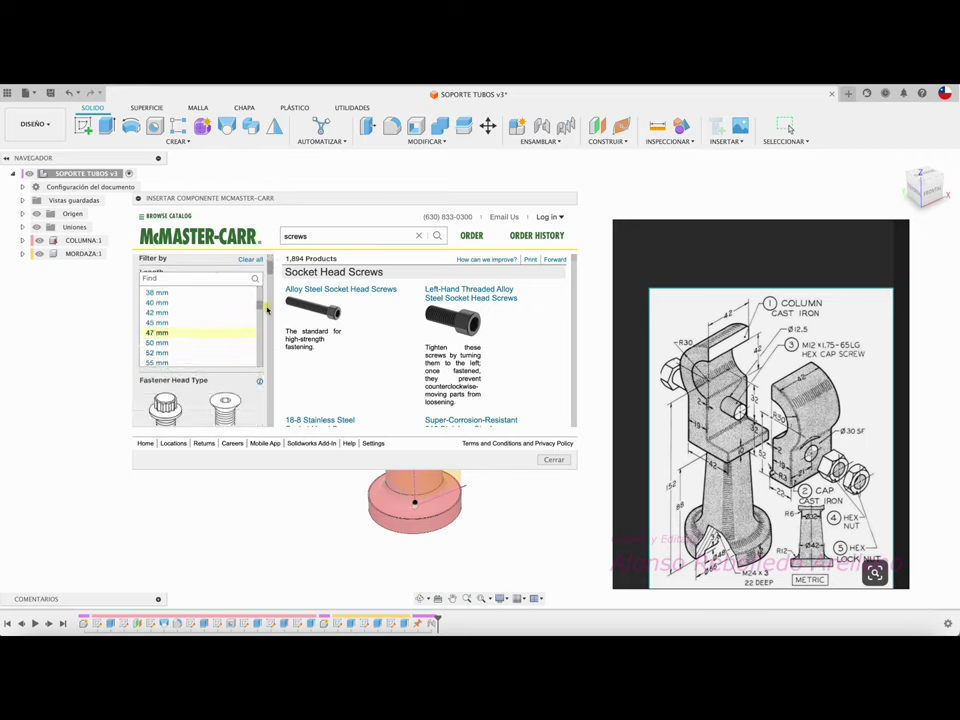
{"action": "scroll", "coordinate": [268, 300], "scroll_direction": "down", "scroll_amount": 1}
{"action": "scroll", "coordinate": [270, 286], "scroll_direction": "down", "scroll_amount": 3}
{"action": "scroll", "coordinate": [270, 286], "scroll_direction": "up", "scroll_amount": 1}
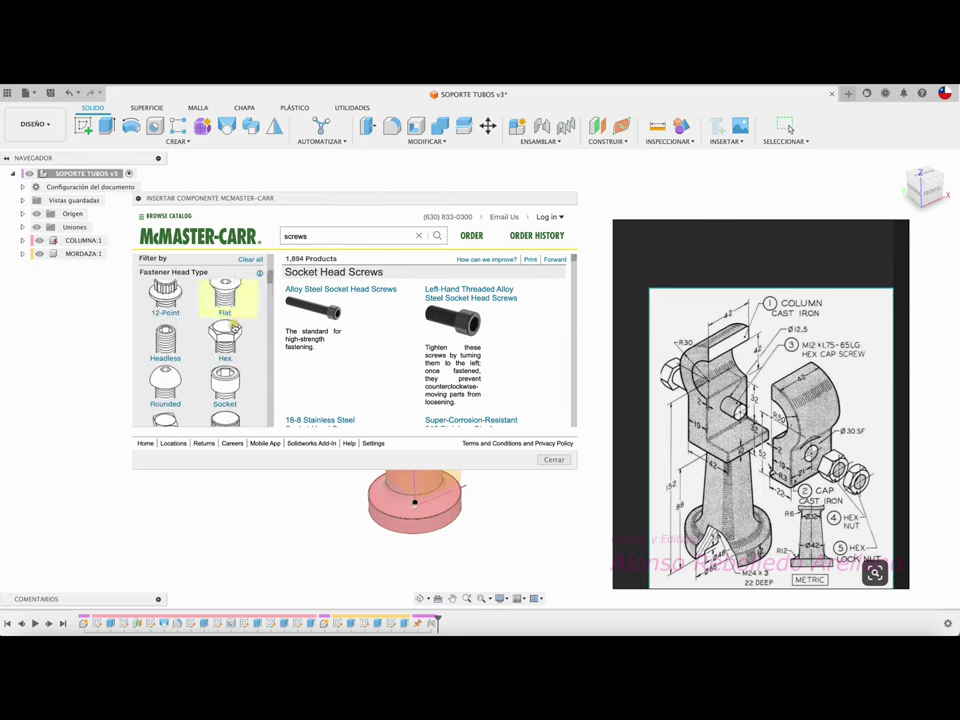
{"action": "left_click", "coordinate": [225, 335]}
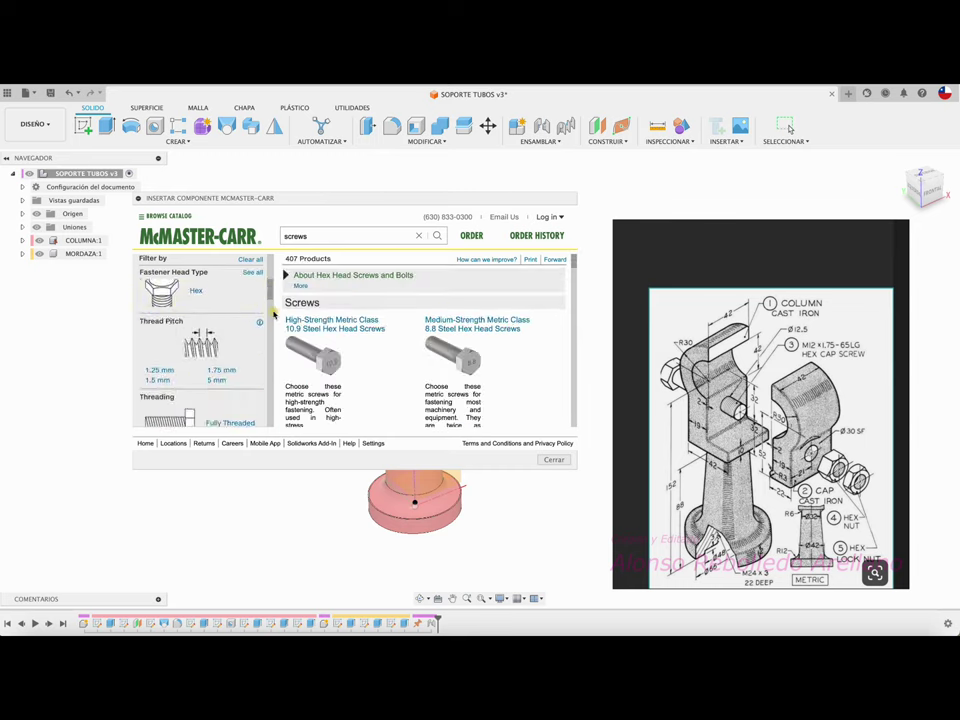
Filter the hex screws to 1.75 mm pitch, partially threaded and 65 mm length, leaving 6 products.
{"action": "left_click", "coordinate": [238, 370]}
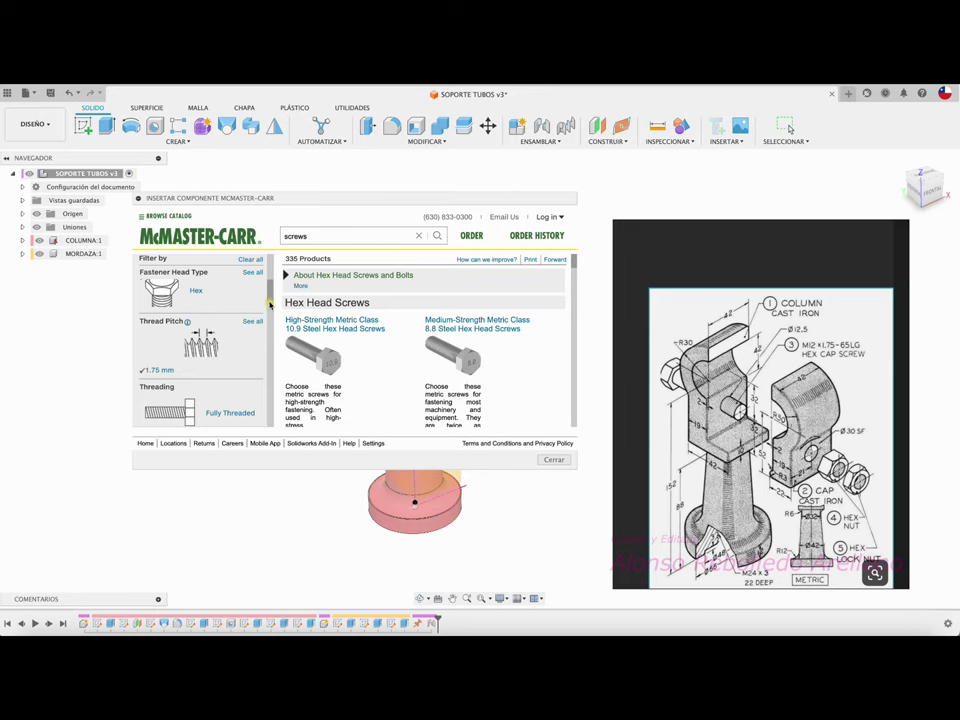
{"action": "scroll", "coordinate": [270, 293], "scroll_direction": "down", "scroll_amount": 3}
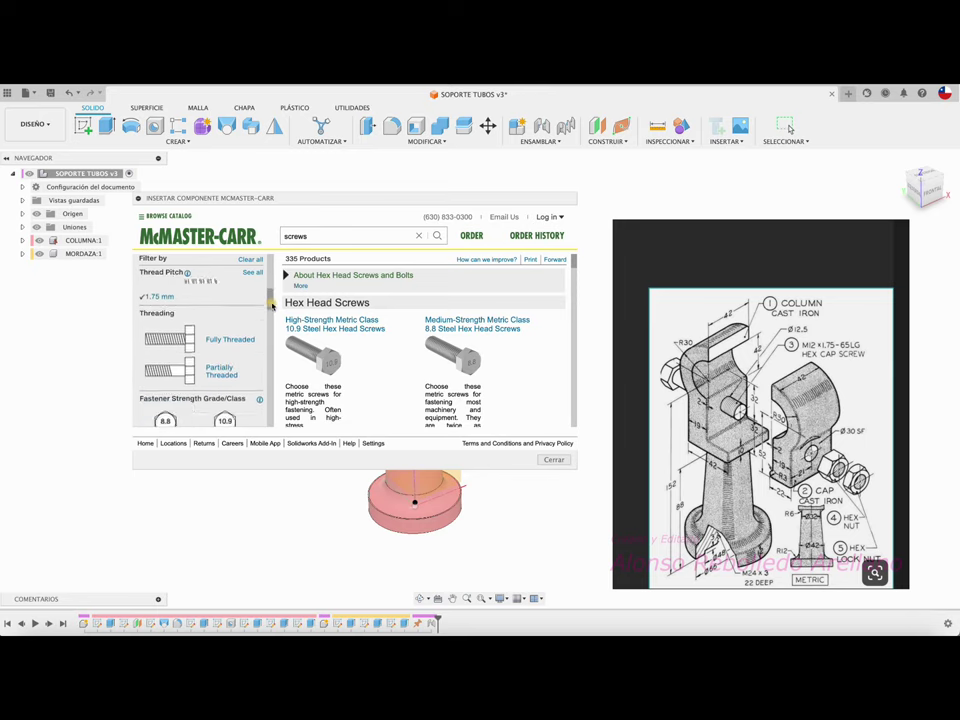
{"action": "left_click", "coordinate": [199, 356]}
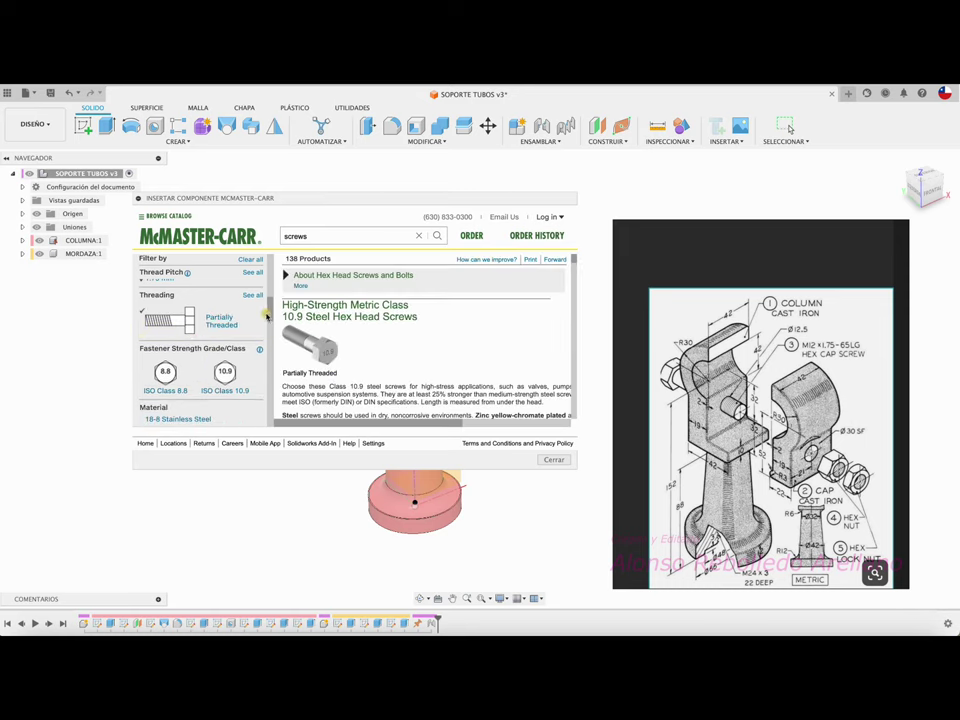
{"action": "mouse_move", "coordinate": [271, 314]}
{"action": "left_mouse_down"}
{"action": "mouse_move", "coordinate": [269, 386]}
{"action": "mouse_move", "coordinate": [270, 281]}
{"action": "left_mouse_up"}
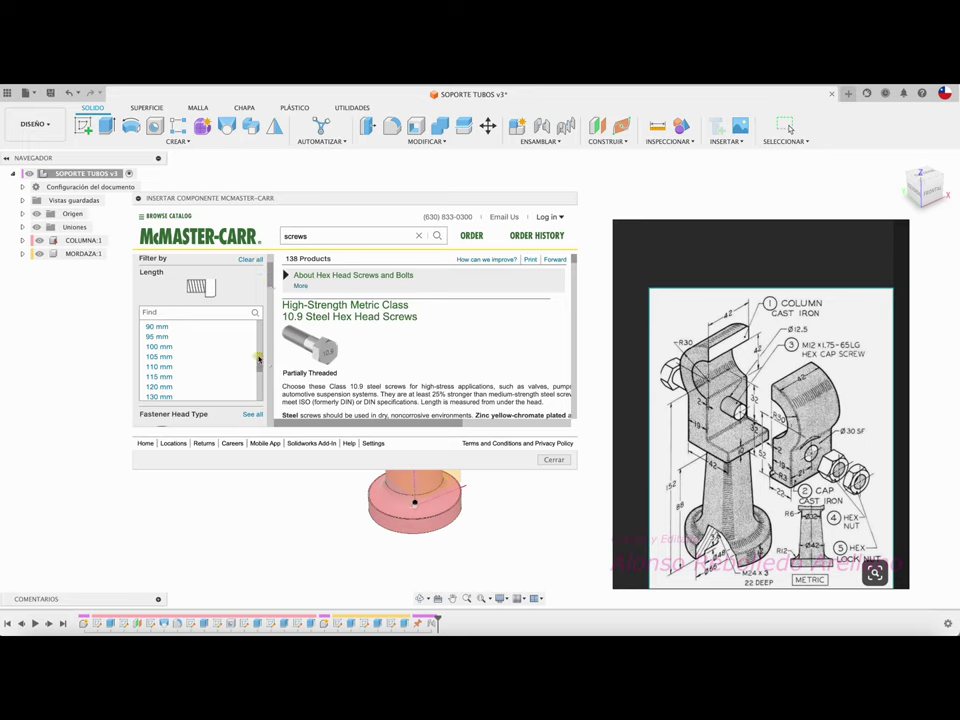
{"action": "left_click_drag", "start_coordinate": [258, 357], "coordinate": [259, 346]}
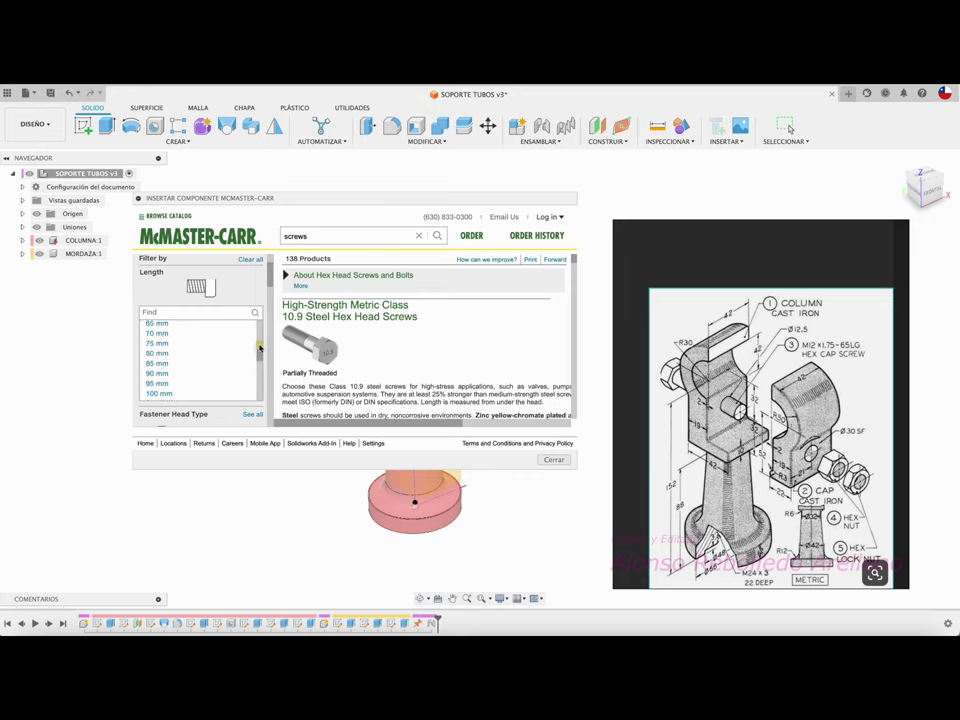
{"action": "left_click", "coordinate": [172, 323]}
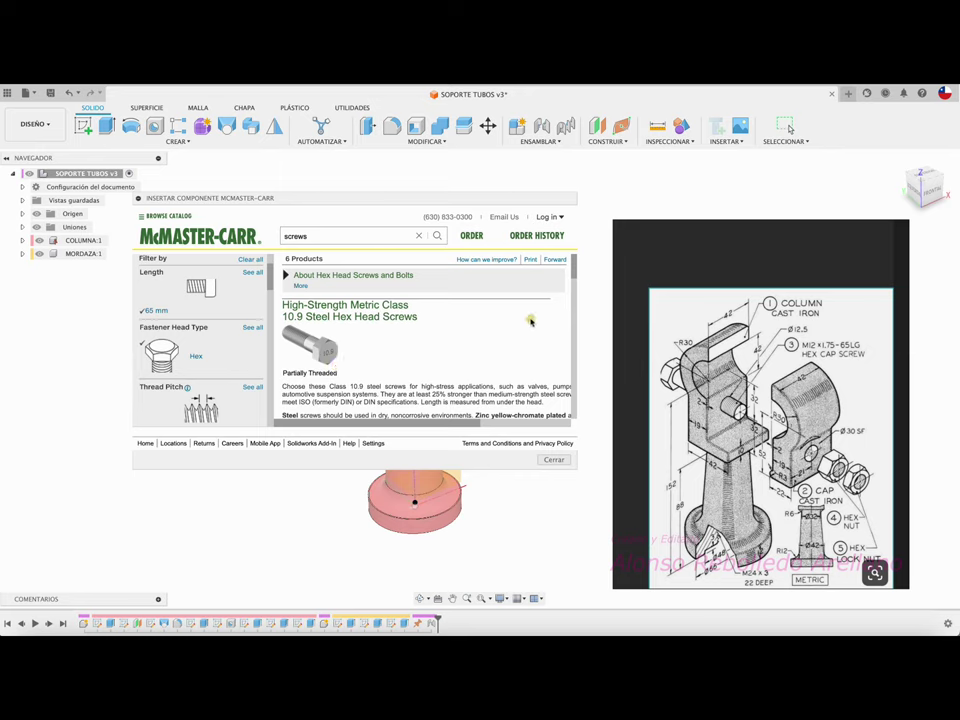
{"action": "mouse_move", "coordinate": [575, 466]}
{"action": "left_mouse_down"}
{"action": "mouse_move", "coordinate": [598, 499]}
{"action": "mouse_move", "coordinate": [586, 502]}
{"action": "left_mouse_up"}
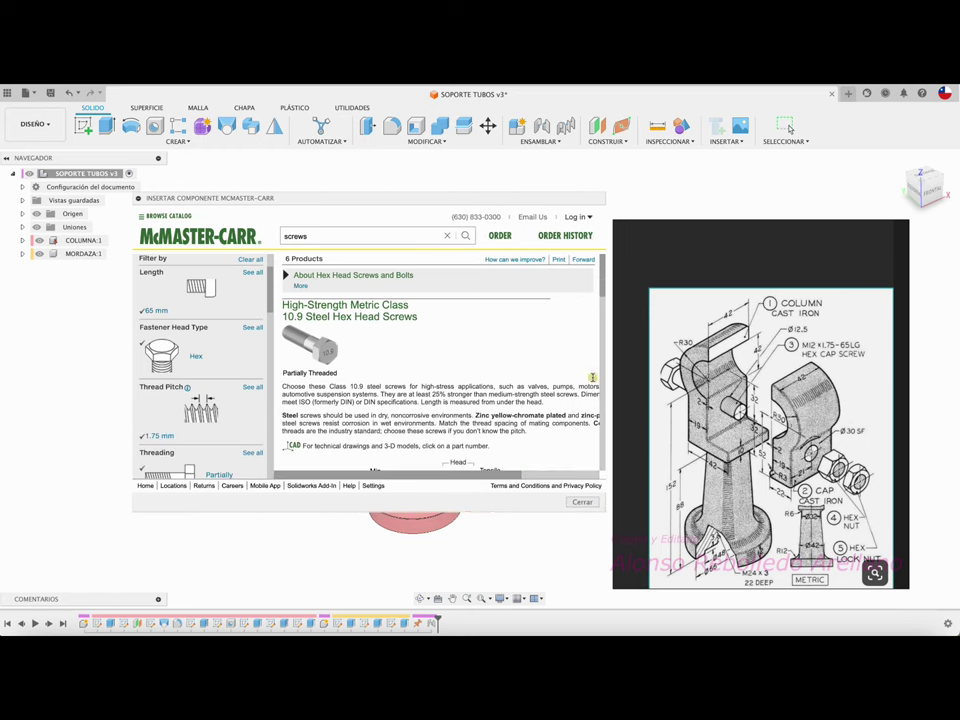
Open hex head screw 91310A730 (M12×1.75, 65 mm, Class 10.9) and download it as 3-D STEP.
{"action": "mouse_move", "coordinate": [601, 288]}
{"action": "left_mouse_down"}
{"action": "mouse_move", "coordinate": [600, 280]}
{"action": "mouse_move", "coordinate": [600, 317]}
{"action": "mouse_move", "coordinate": [584, 337]}
{"action": "left_mouse_up"}
{"action": "scroll", "coordinate": [483, 476], "scroll_direction": "right", "scroll_amount": 3}
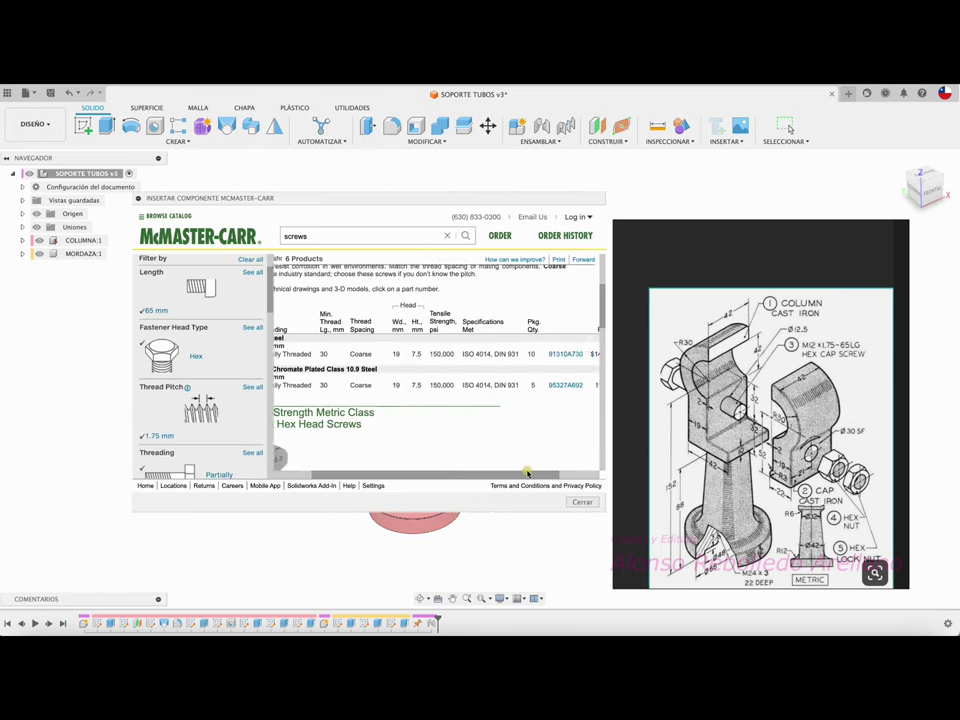
{"action": "scroll", "coordinate": [529, 469], "scroll_direction": "left", "scroll_amount": 5}
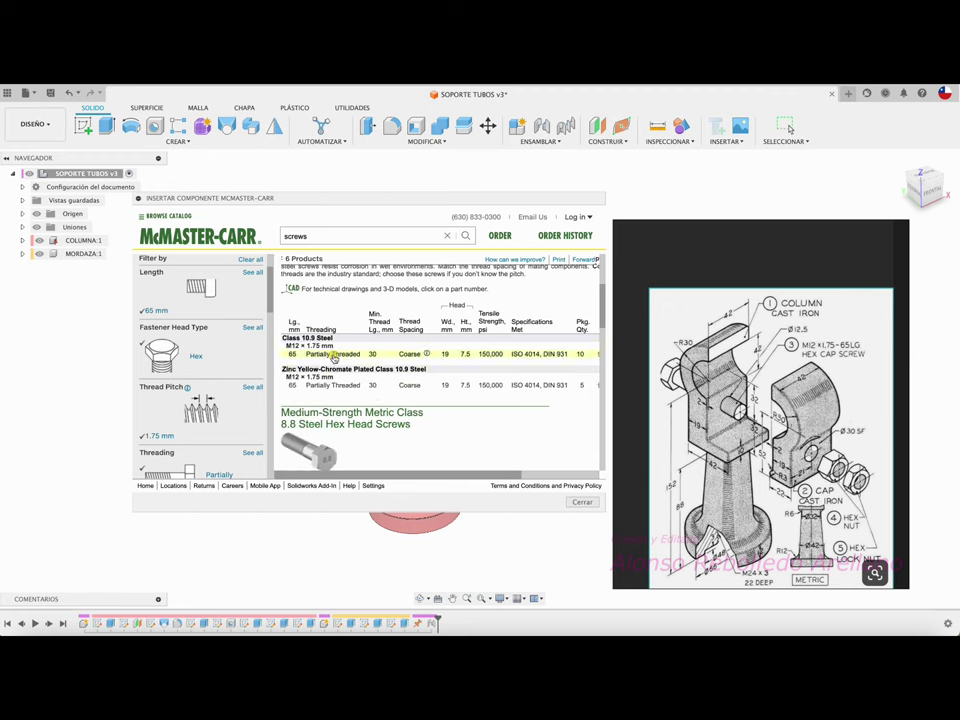
{"action": "left_click_drag", "start_coordinate": [456, 474], "coordinate": [535, 475]}
{"action": "left_click", "coordinate": [506, 358]}
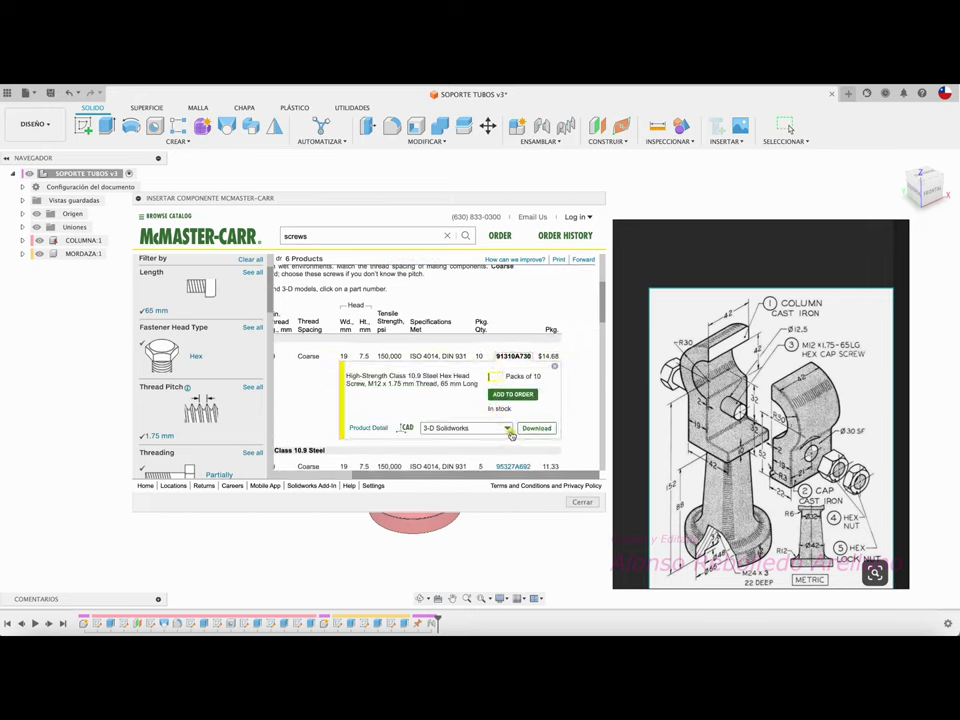
{"action": "left_click", "coordinate": [509, 432]}
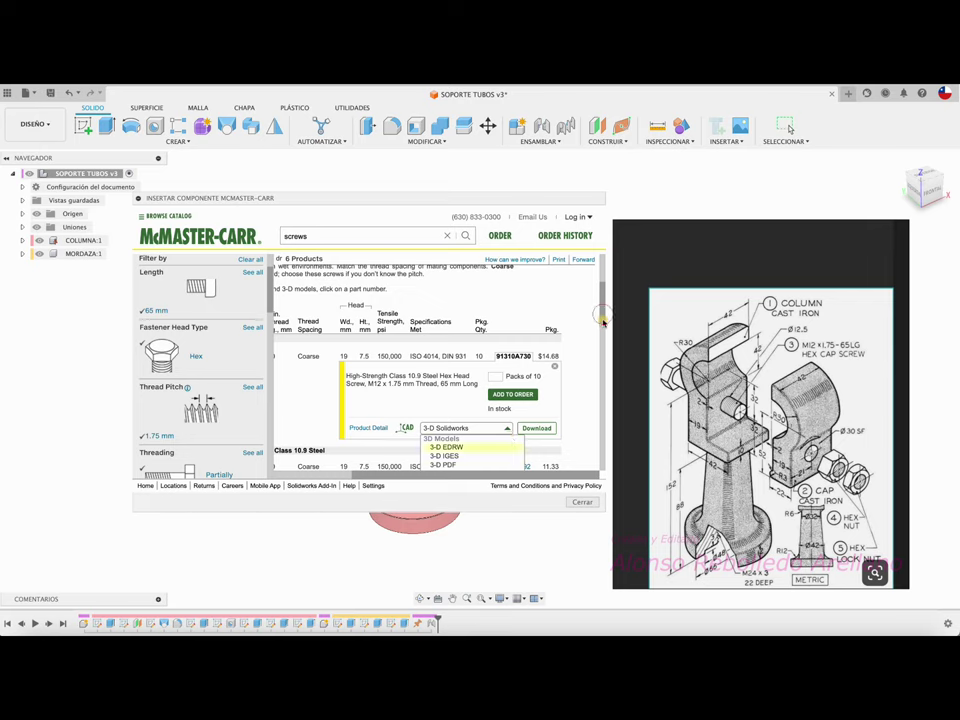
{"action": "left_click_drag", "start_coordinate": [603, 316], "coordinate": [602, 328]}
{"action": "left_click", "coordinate": [447, 429]}
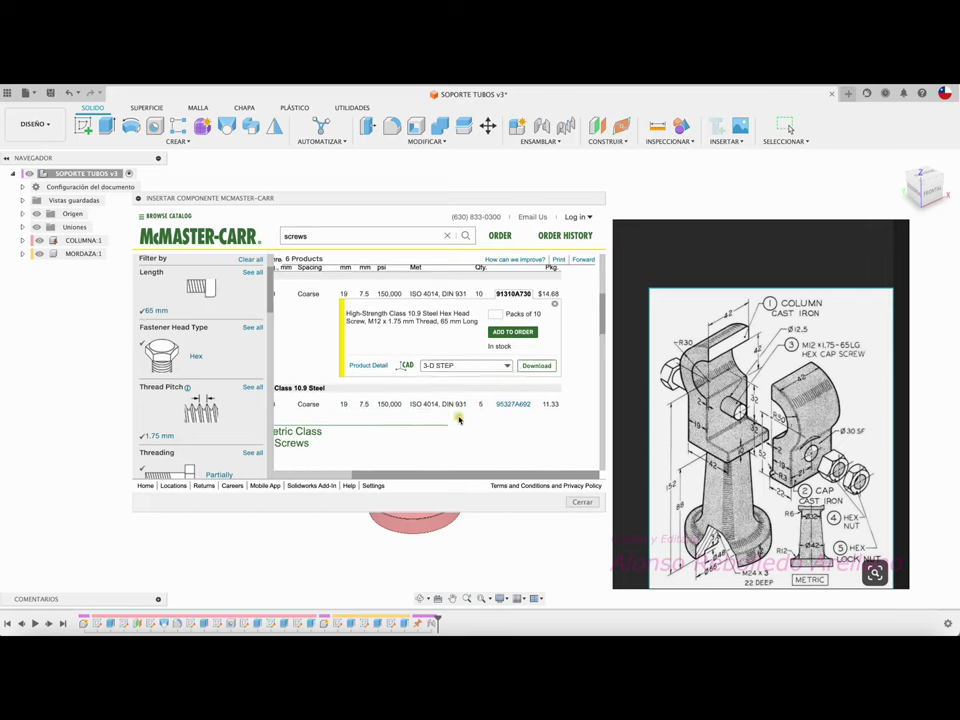
{"action": "left_click", "coordinate": [537, 366]}
Rotate the screw −90° about Y and move it to −107.2 mm along X, left of the column.
{"action": "mouse_move", "coordinate": [515, 478]}
{"action": "left_mouse_down"}
{"action": "mouse_move", "coordinate": [397, 428]}
{"action": "mouse_move", "coordinate": [360, 368]}
{"action": "left_mouse_up"}
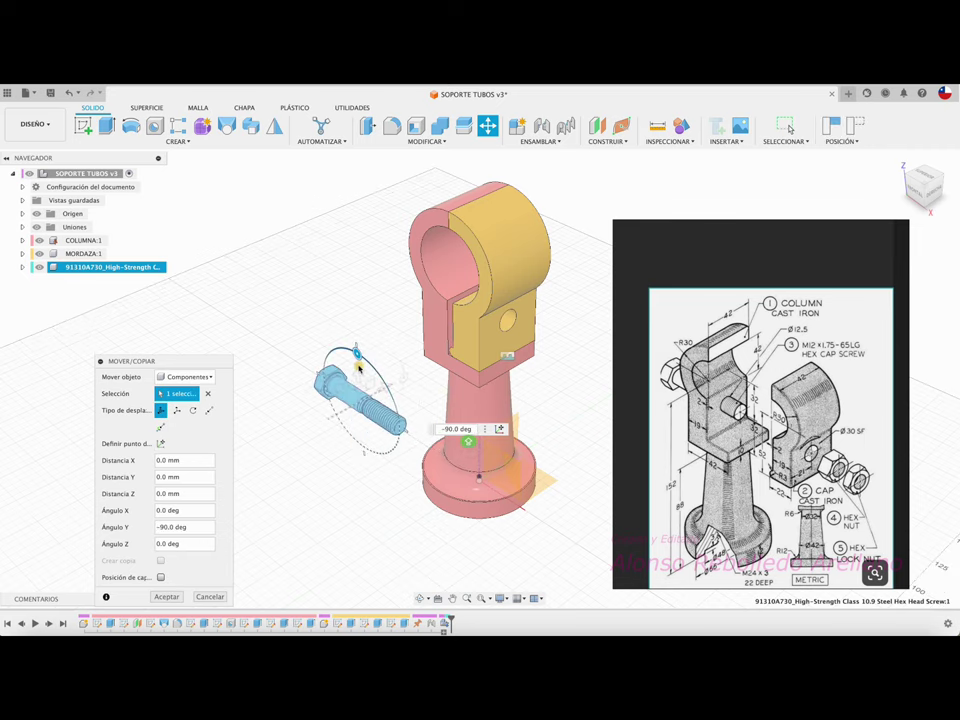
{"action": "key", "text": "Return"}
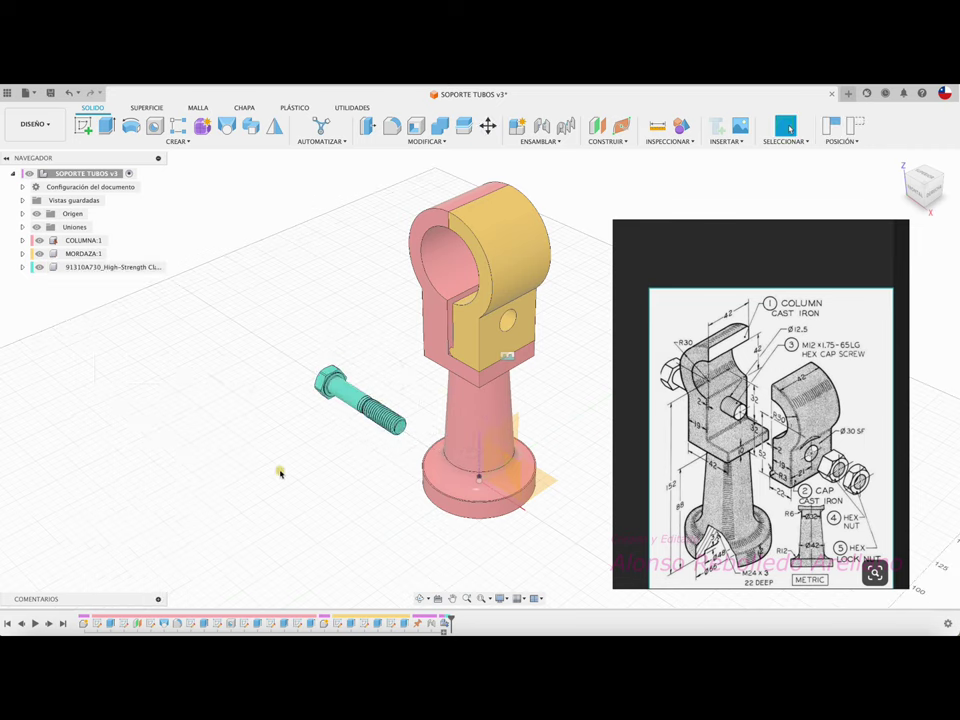
{"action": "scroll", "coordinate": [292, 465], "scroll_direction": "up", "scroll_amount": 2}
{"action": "scroll", "coordinate": [292, 465], "scroll_direction": "up", "scroll_amount": 1}
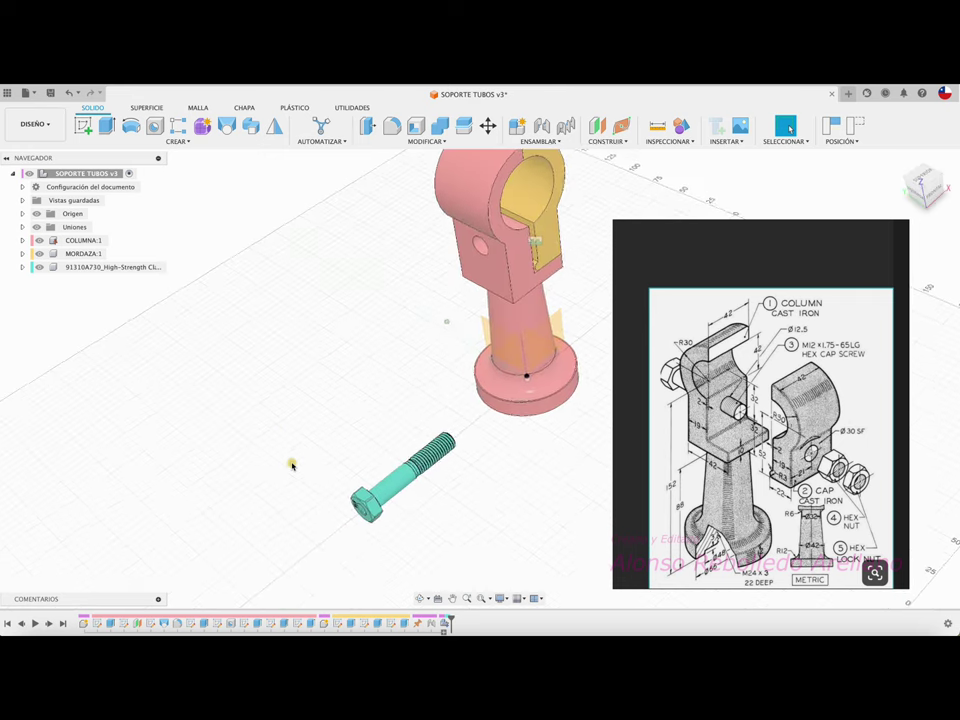
{"action": "scroll", "coordinate": [292, 465], "scroll_direction": "up", "scroll_amount": 2}
{"action": "scroll", "coordinate": [292, 465], "scroll_direction": "up", "scroll_amount": 3}
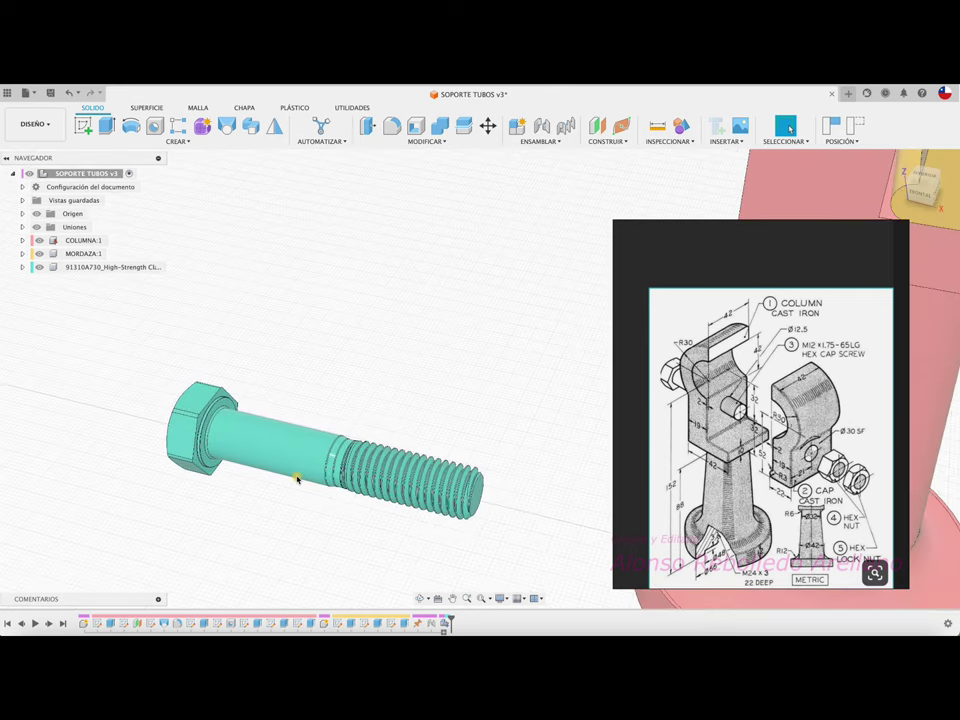
{"action": "key", "text": "j"}
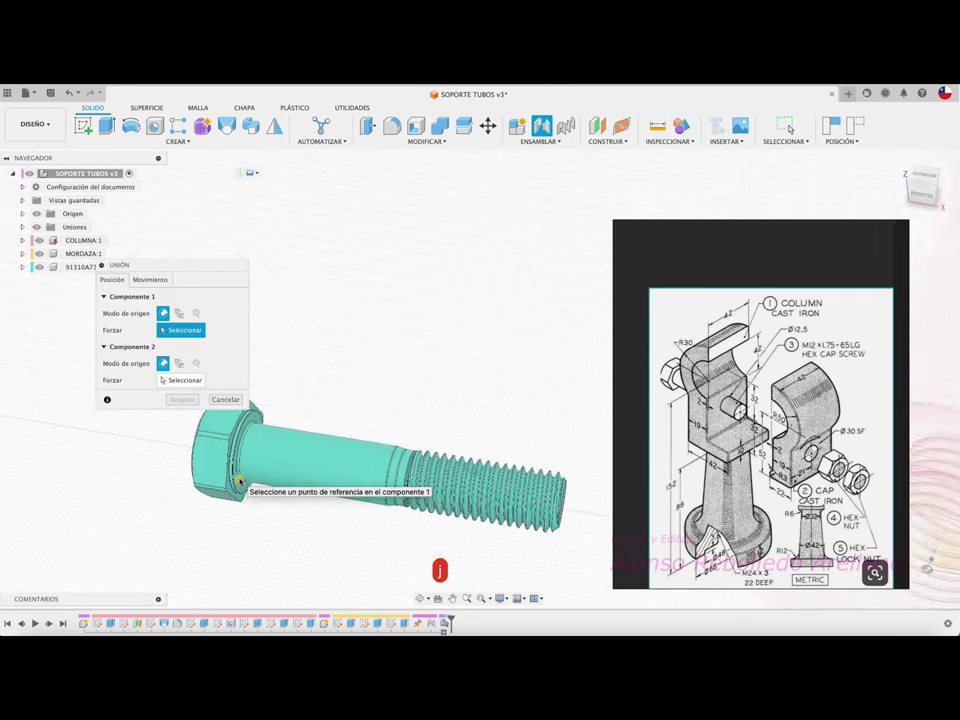
Joint the screw head's centre to the column's bolt hole centre so the threaded end protrudes past the clamp.
{"action": "left_click", "coordinate": [233, 486]}
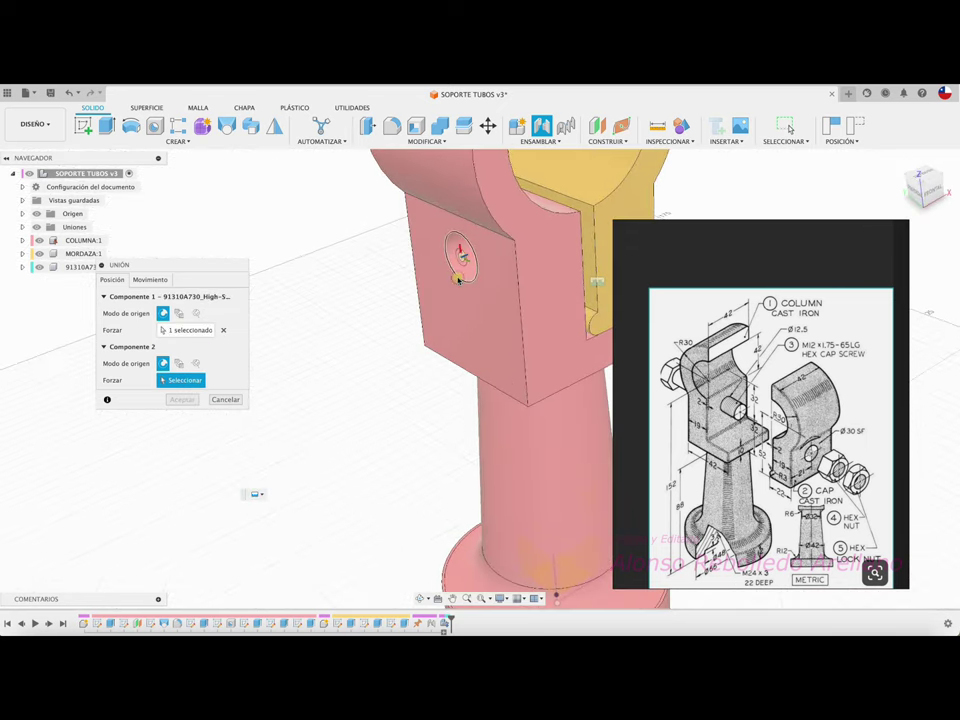
{"action": "left_click", "coordinate": [458, 279]}
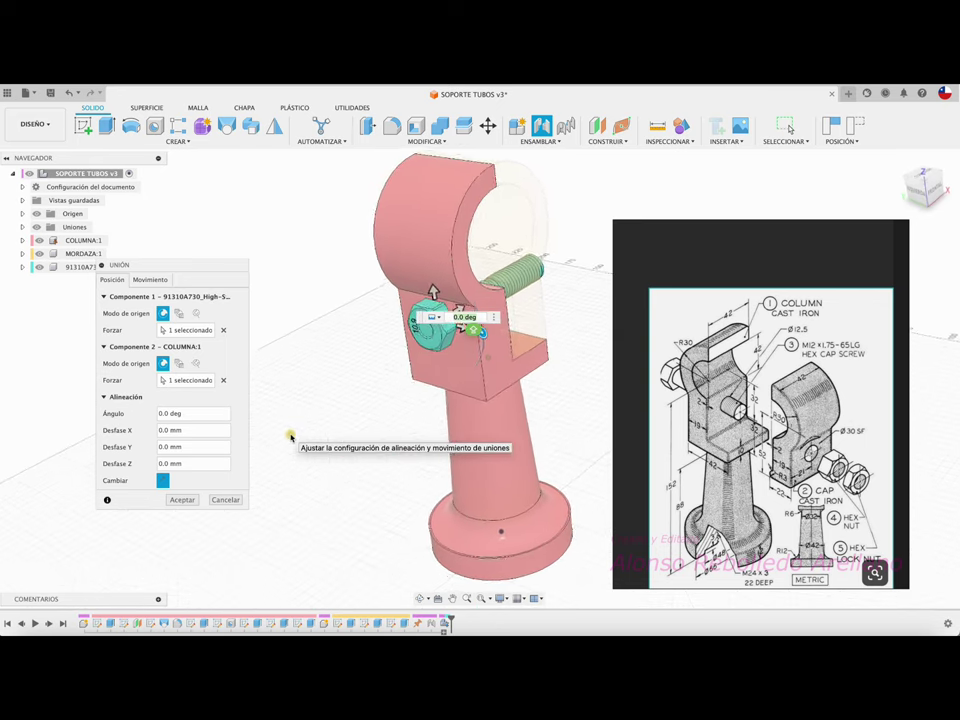
{"action": "left_click", "coordinate": [185, 500]}
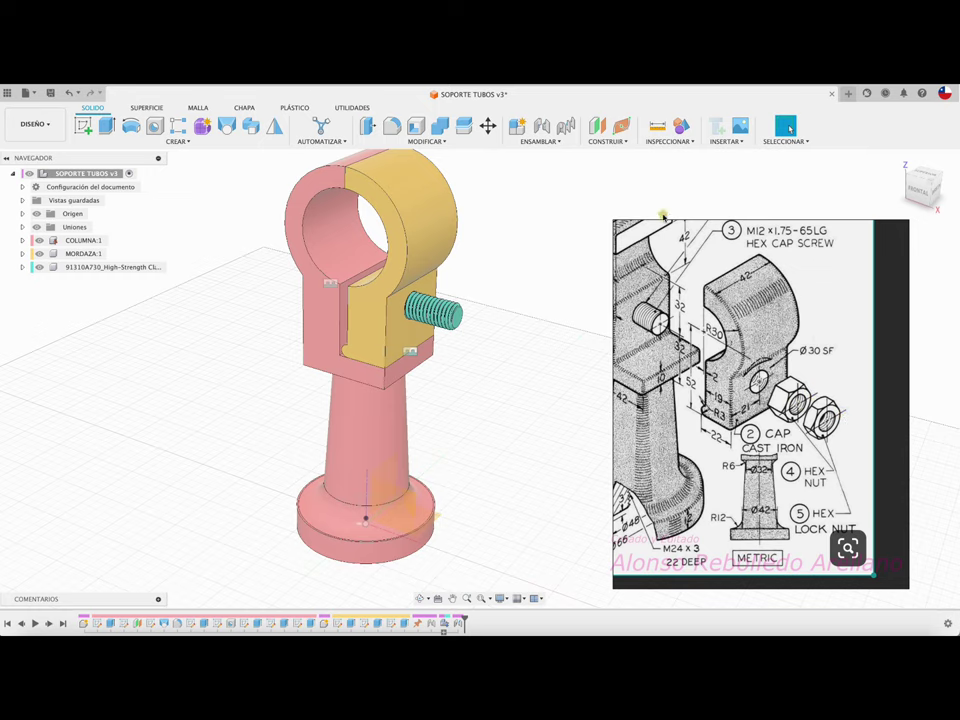
{"action": "middle_click_drag", "start_coordinate": [511, 213], "coordinate": [555, 238], "text": "shift"}
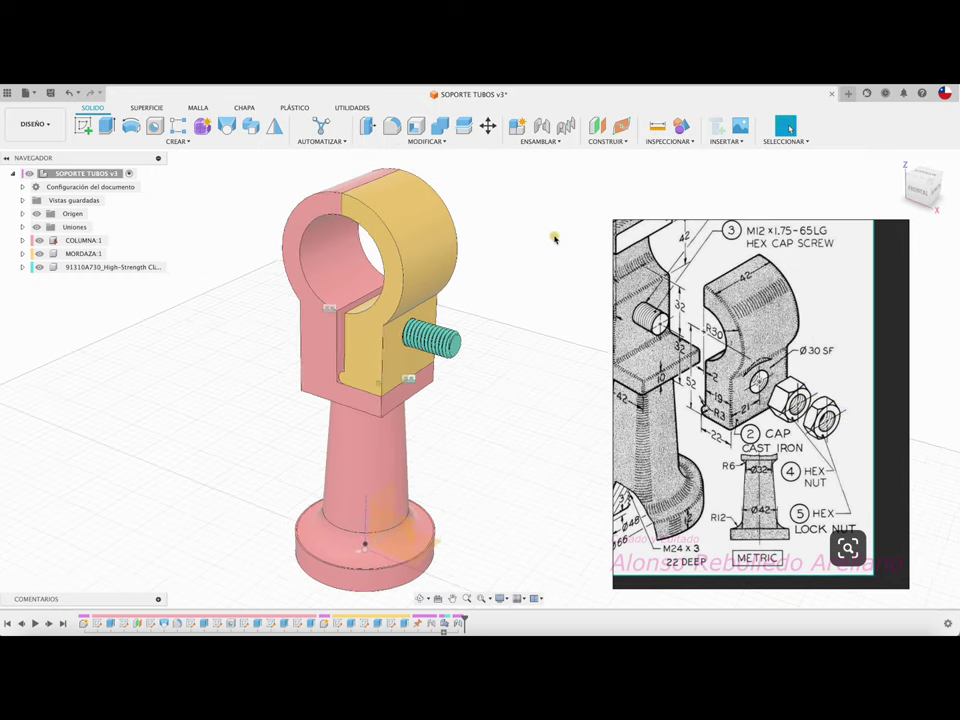
Search the McMaster-Carr catalog for nuts filtered to Metric, M12 and 1.75 mm pitch.
{"action": "left_click", "coordinate": [727, 142]}
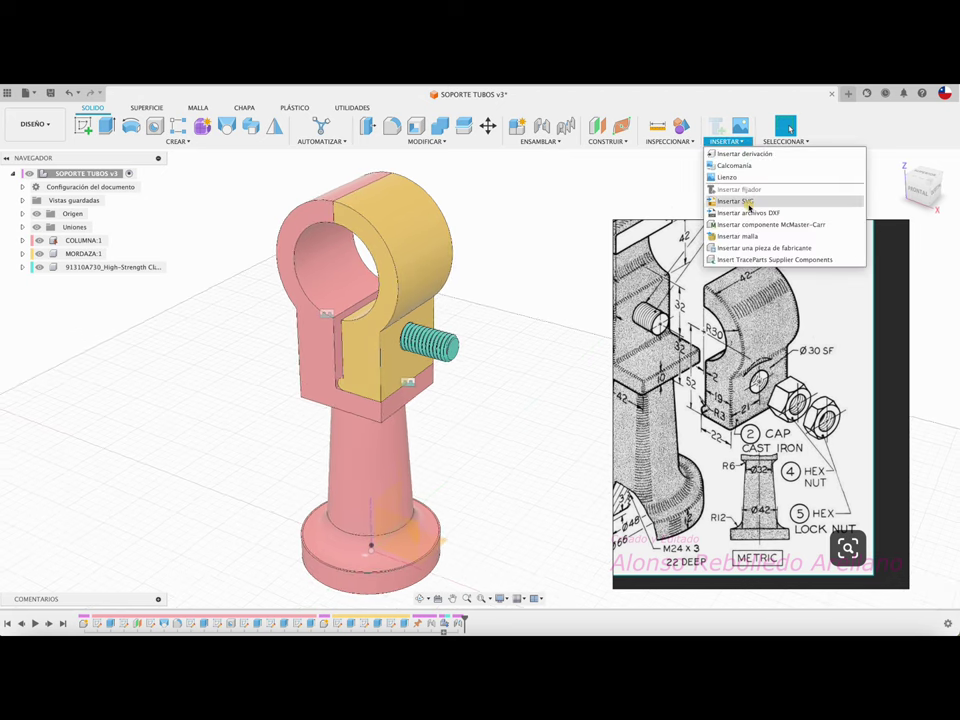
{"action": "left_click", "coordinate": [746, 224]}
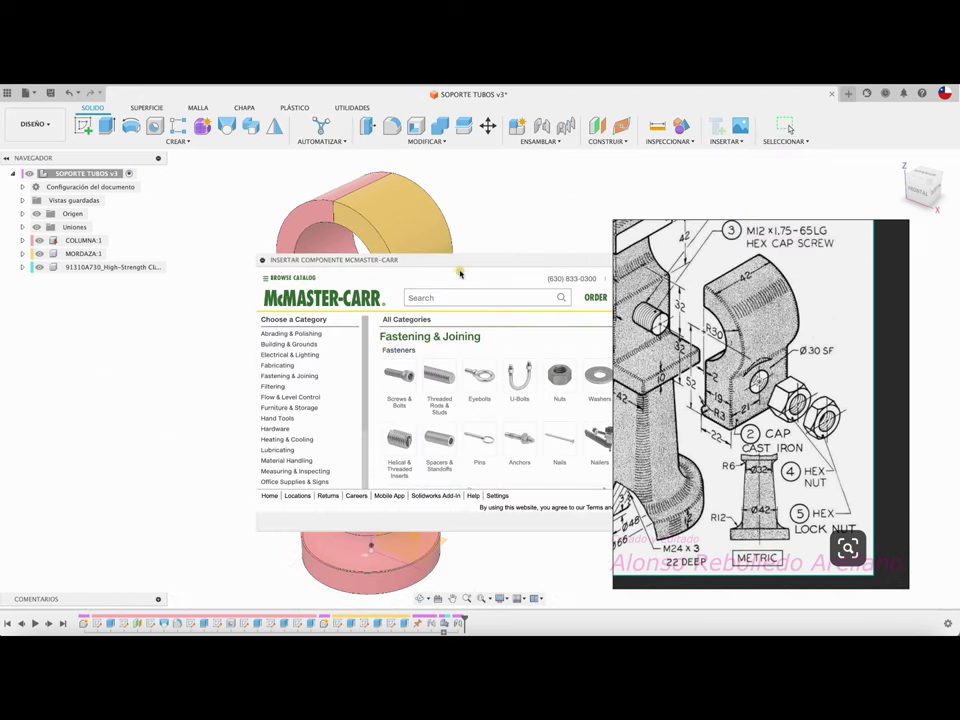
{"action": "left_click", "coordinate": [341, 366]}
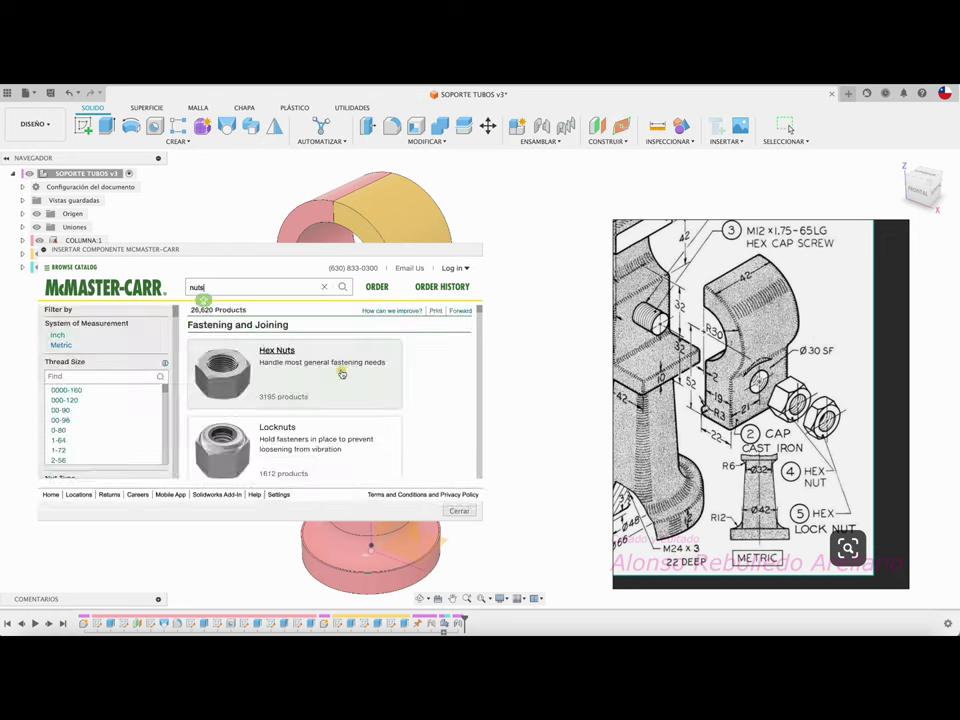
{"action": "left_click", "coordinate": [61, 345]}
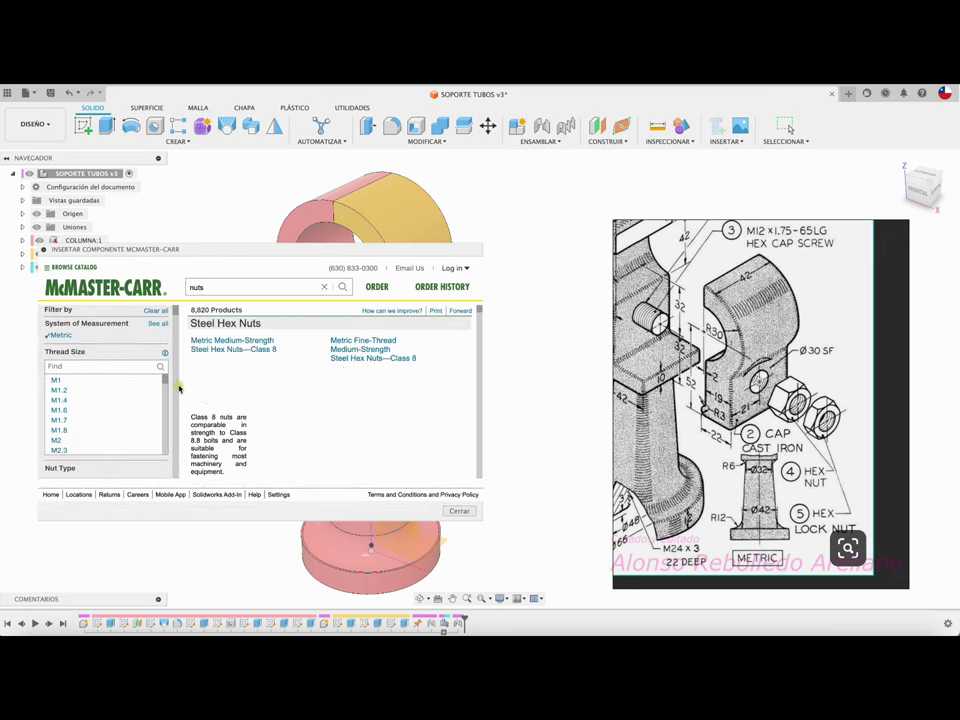
{"action": "left_click_drag", "start_coordinate": [167, 379], "coordinate": [166, 397]}
{"action": "scroll", "coordinate": [166, 397], "scroll_direction": "down", "scroll_amount": 1}
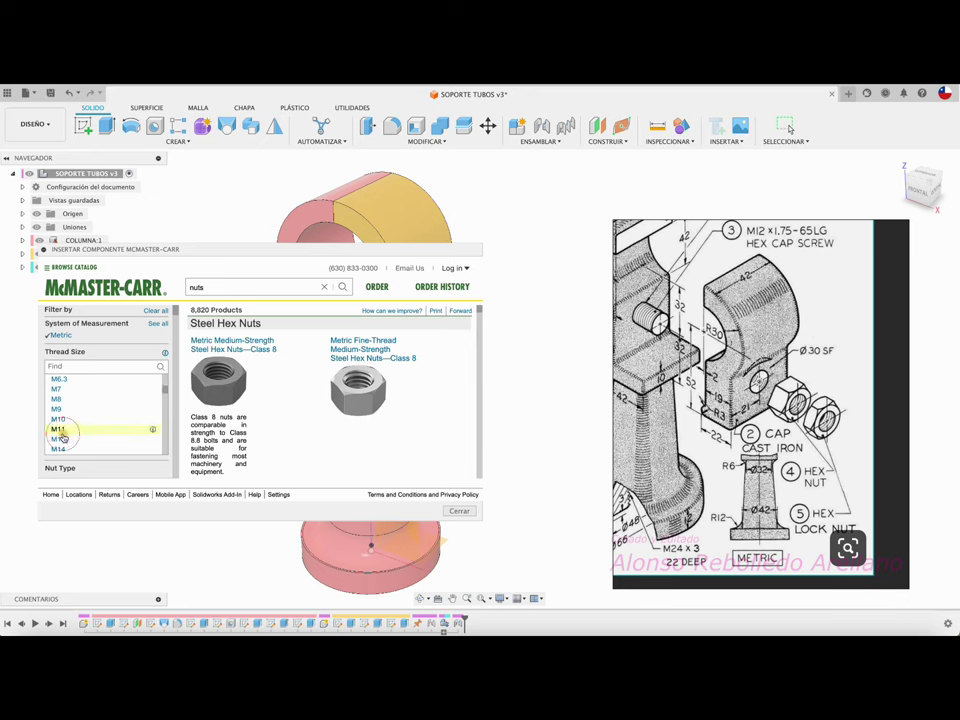
{"action": "left_click", "coordinate": [60, 429]}
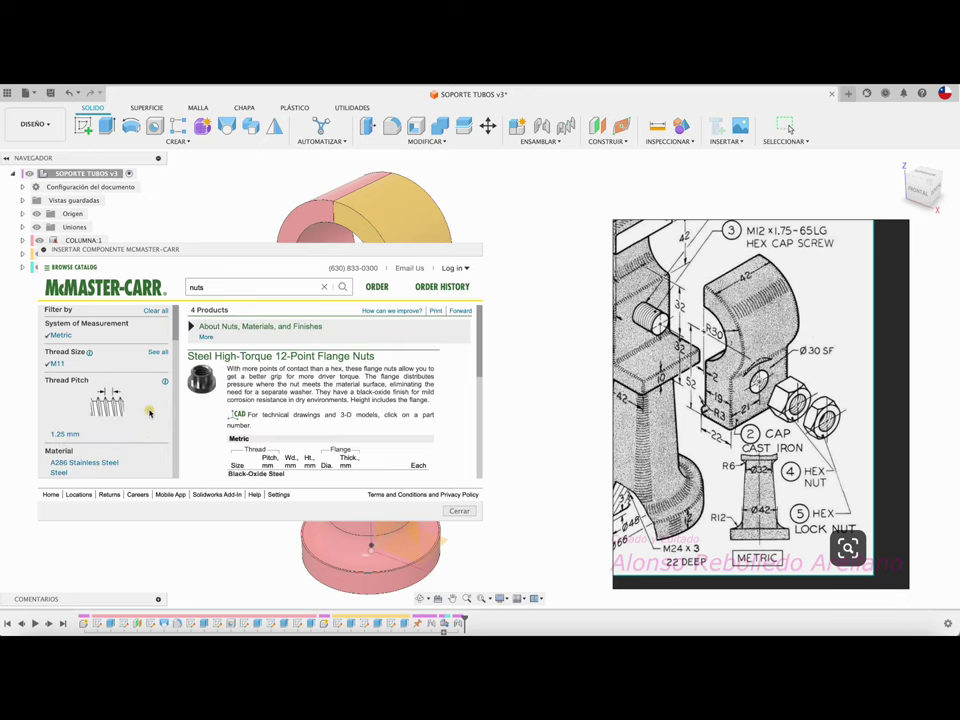
{"action": "left_click", "coordinate": [158, 351]}
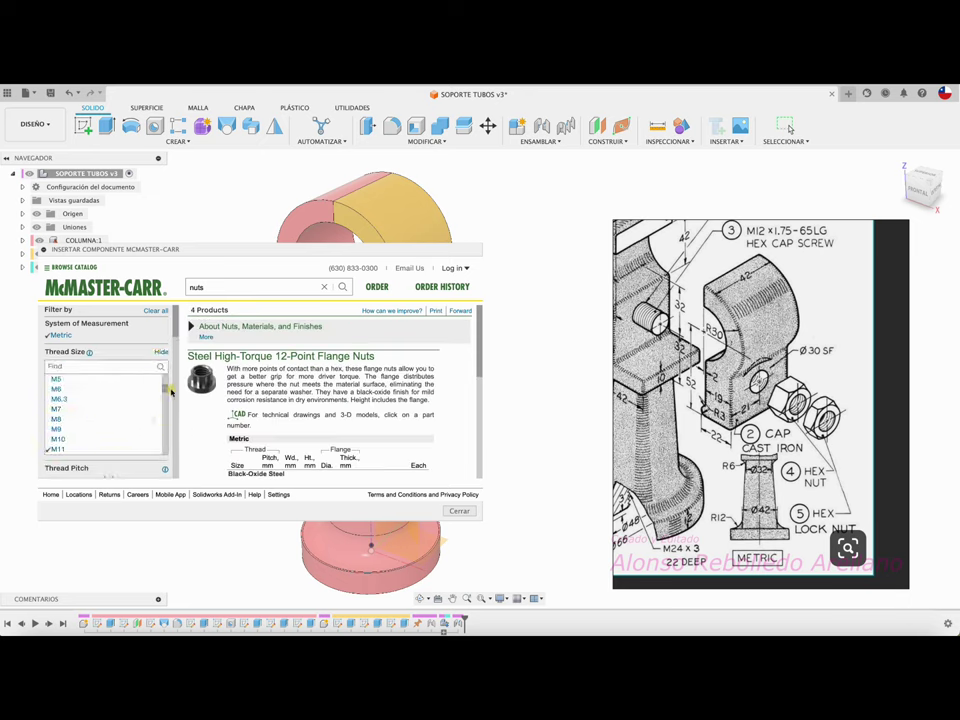
{"action": "scroll", "coordinate": [100, 410], "scroll_direction": "down", "scroll_amount": 2}
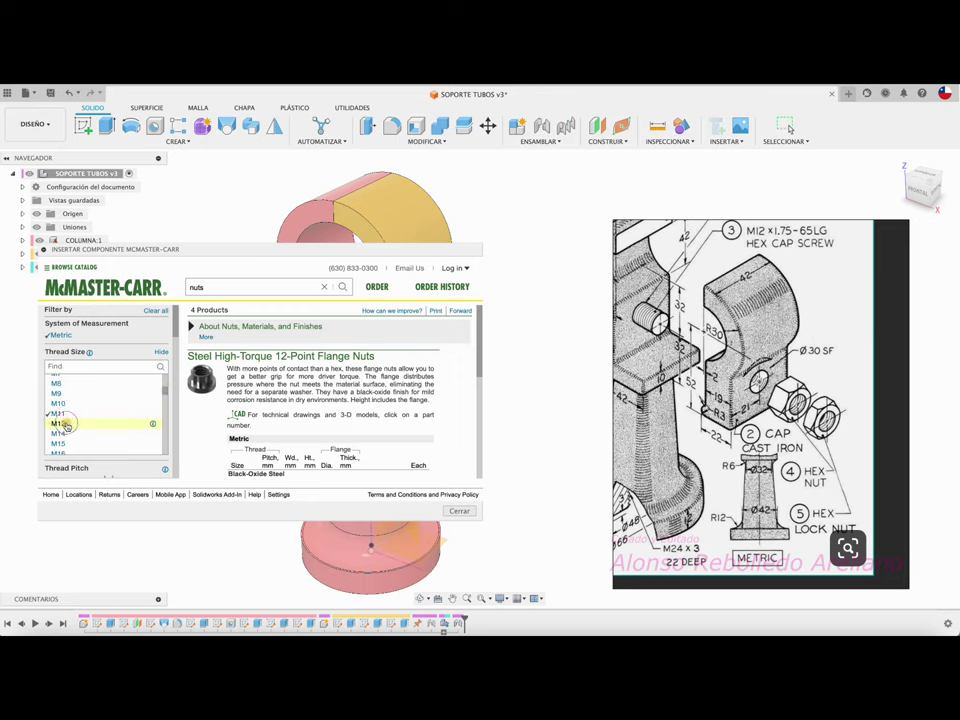
{"action": "left_click", "coordinate": [62, 424]}
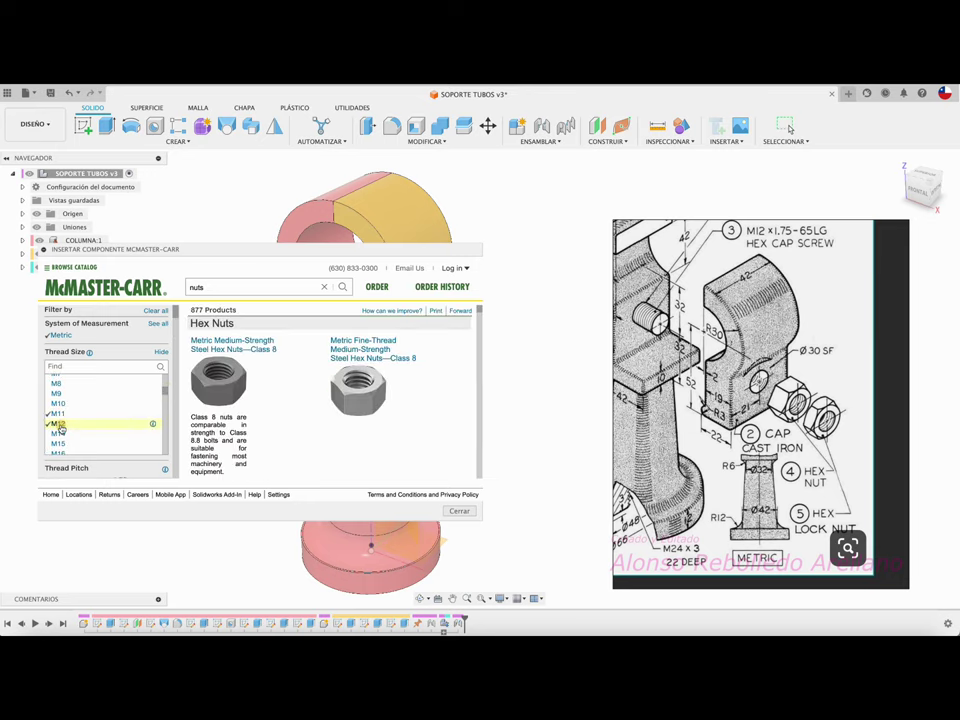
{"action": "left_click", "coordinate": [58, 424]}
{"action": "scroll", "coordinate": [171, 430], "scroll_direction": "down", "scroll_amount": 2}
{"action": "scroll", "coordinate": [171, 430], "scroll_direction": "down", "scroll_amount": 2}
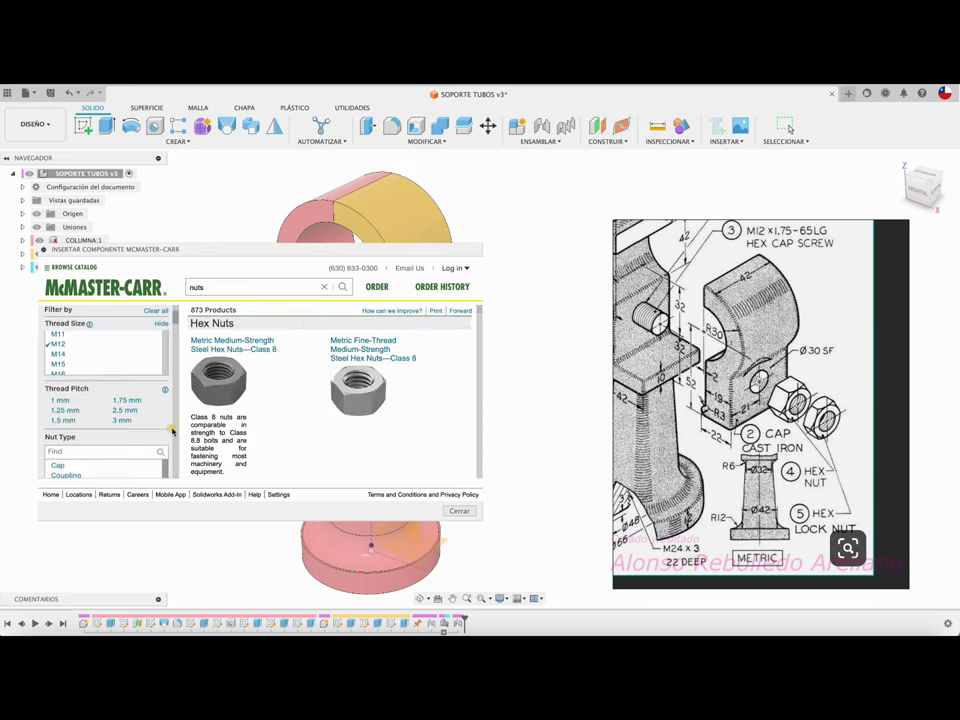
{"action": "left_click", "coordinate": [127, 400]}
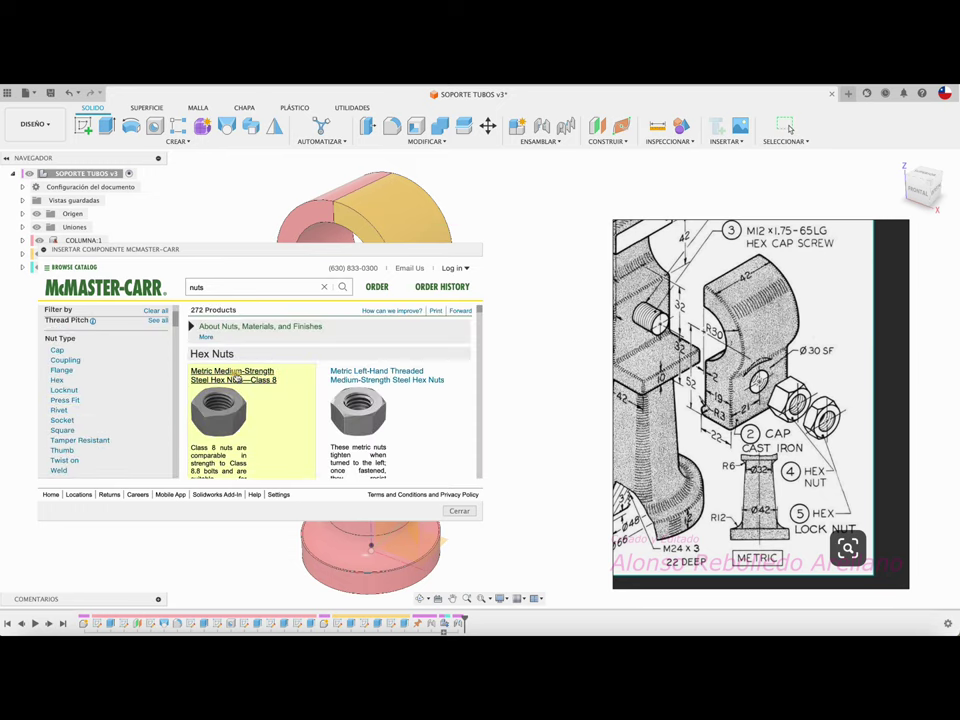
Pick the plain steel hex nut 90592A028 and insert it as a 3-D STEP model.
{"action": "left_click", "coordinate": [236, 375]}
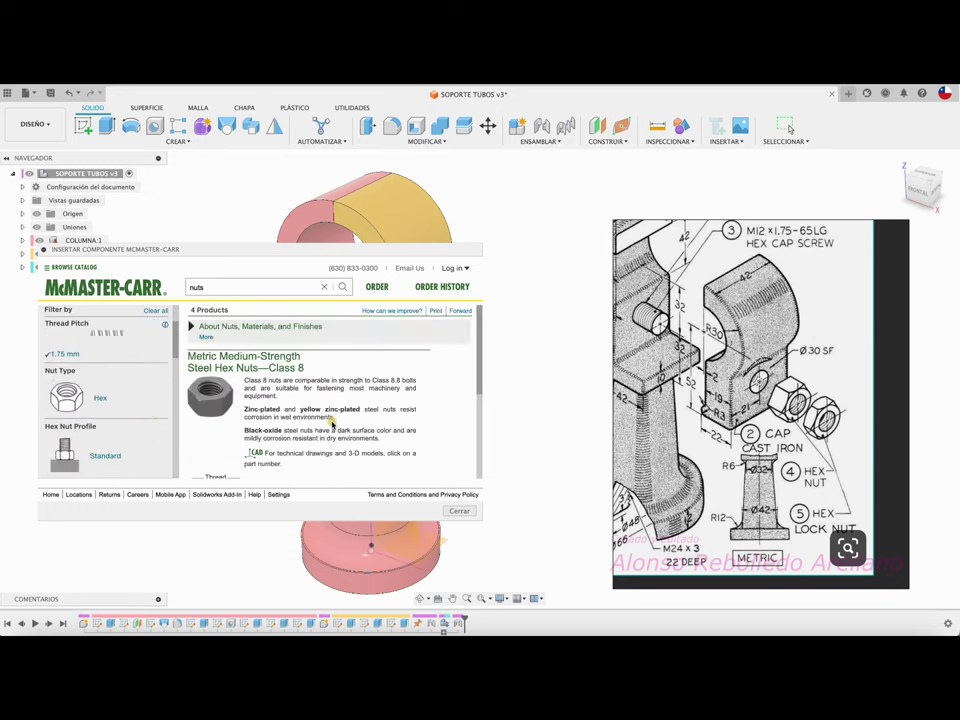
{"action": "scroll", "coordinate": [382, 417], "scroll_direction": "down", "scroll_amount": 1}
{"action": "scroll", "coordinate": [382, 418], "scroll_direction": "down", "scroll_amount": 1}
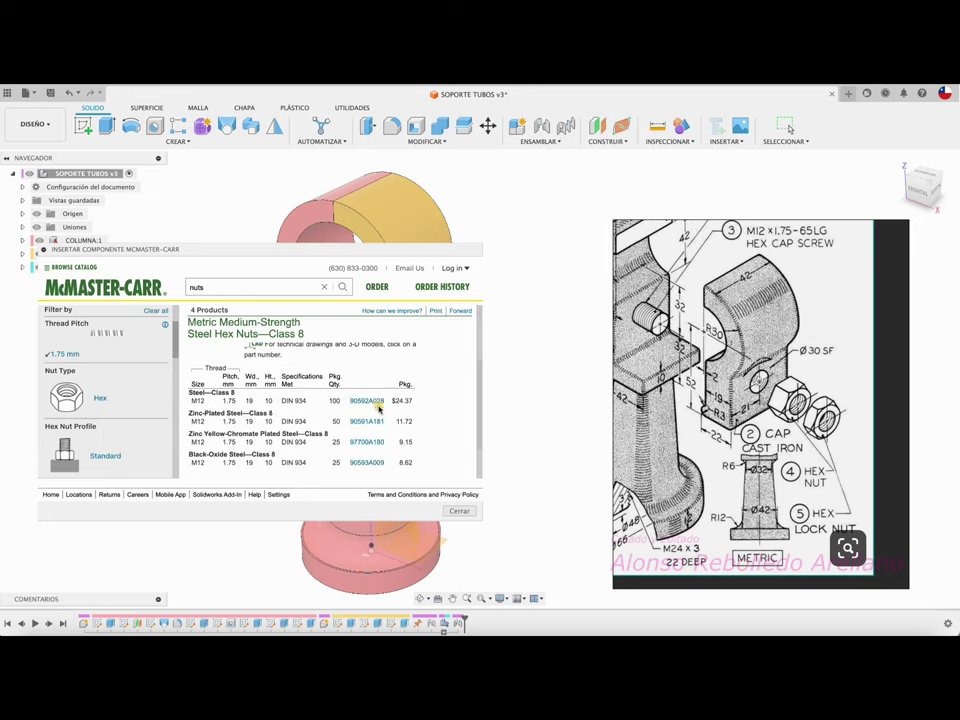
{"action": "left_click", "coordinate": [377, 402]}
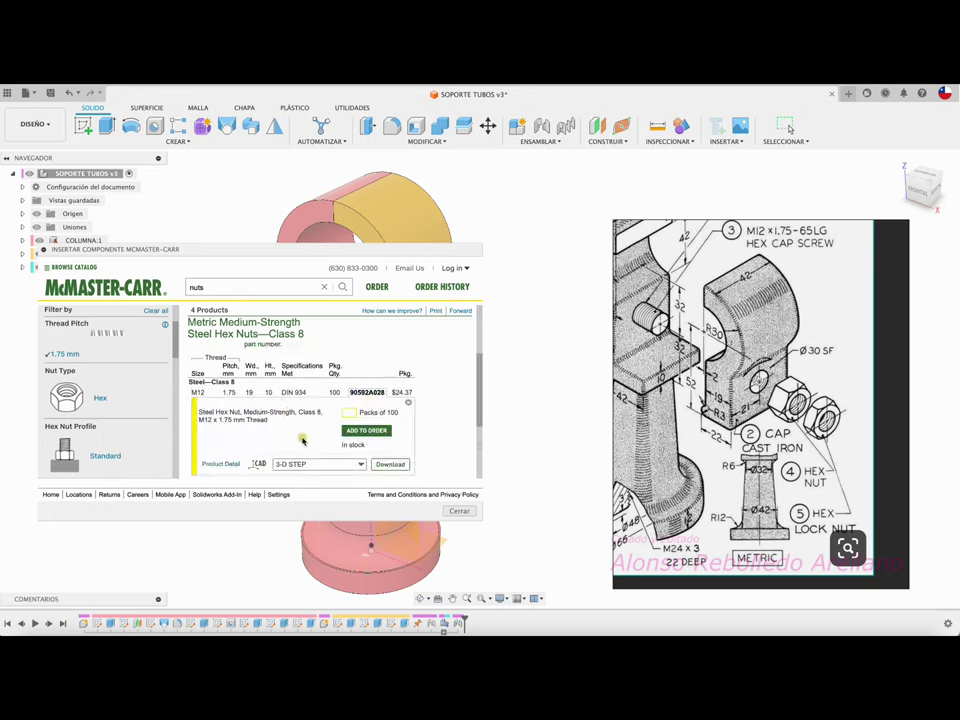
{"action": "scroll", "coordinate": [376, 458], "scroll_direction": "down", "scroll_amount": 1}
{"action": "scroll", "coordinate": [376, 412], "scroll_direction": "down", "scroll_amount": 4}
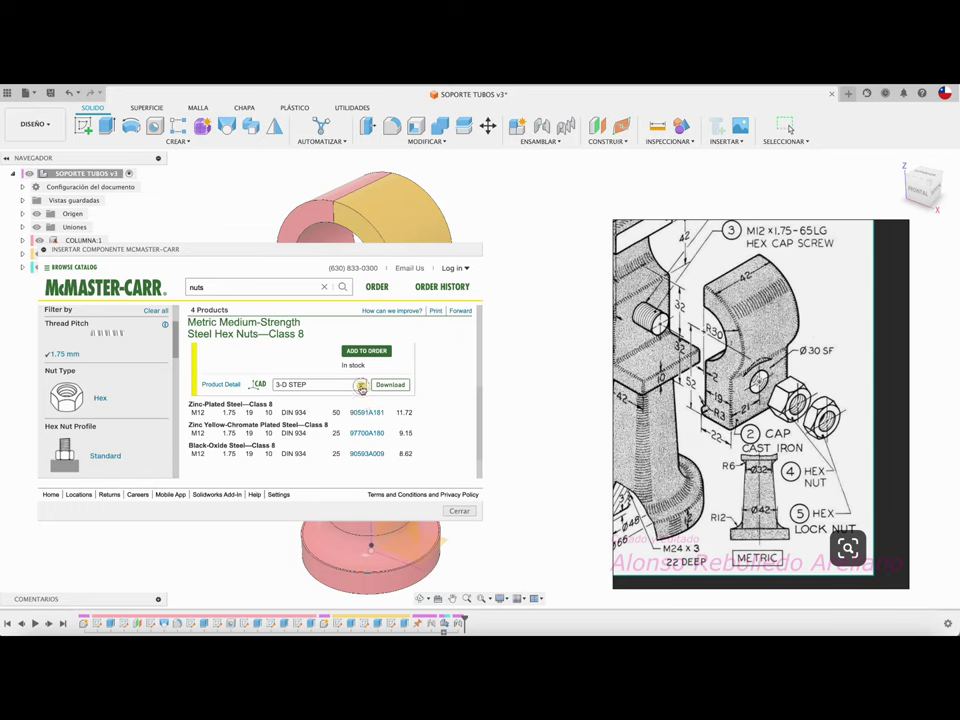
{"action": "left_click", "coordinate": [360, 386]}
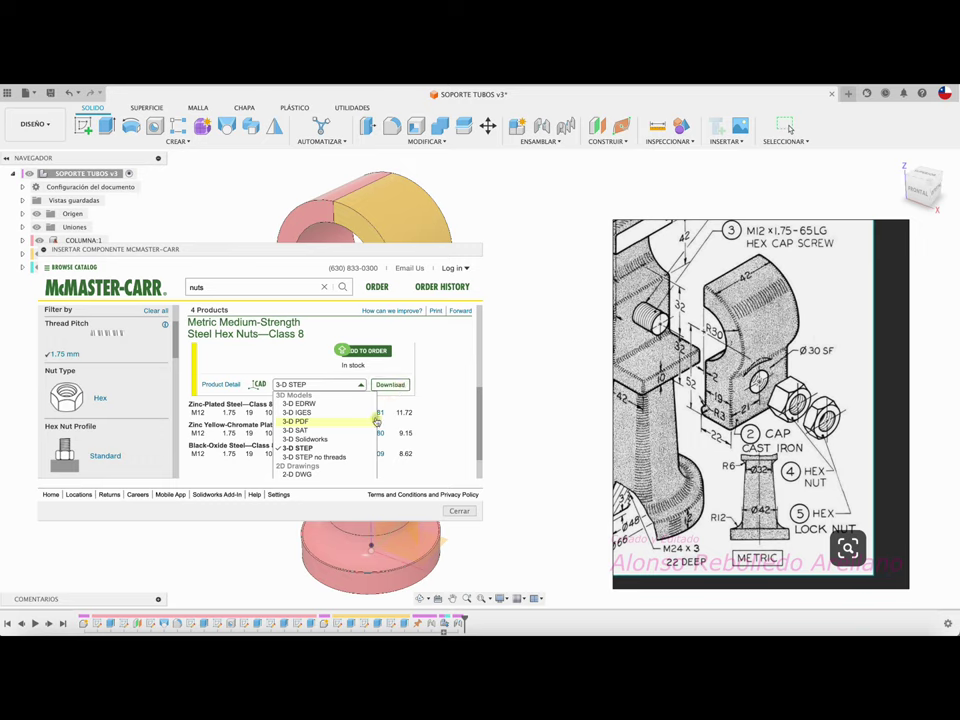
{"action": "left_click", "coordinate": [392, 386]}
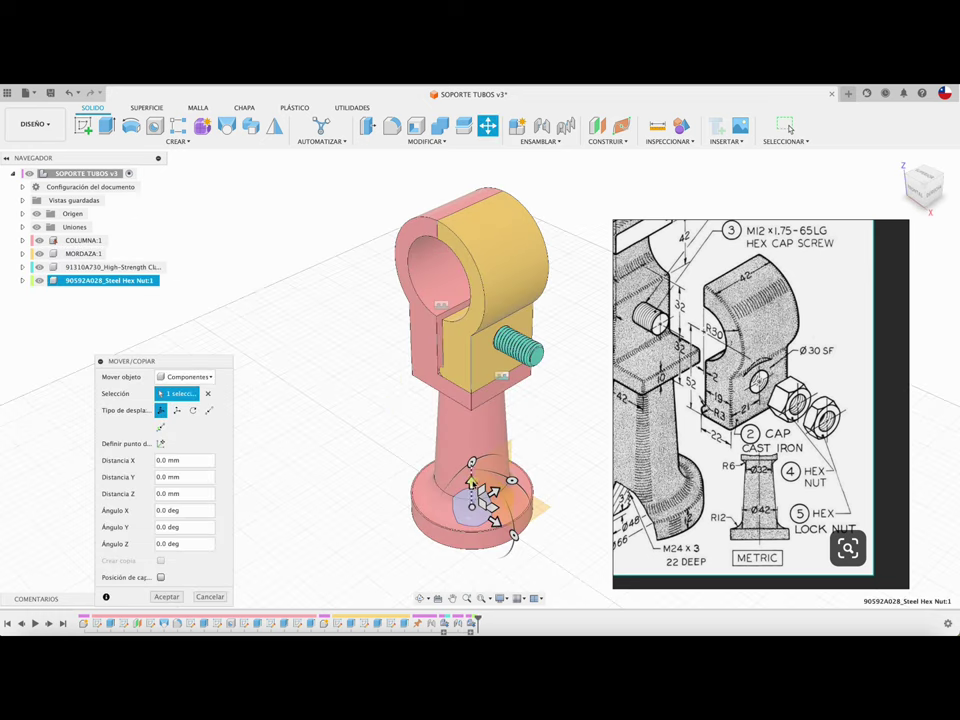
Raise the hex nut, shift it 51 mm along X beside the column base, and turn it 90° upright.
{"action": "left_click_drag", "start_coordinate": [472, 480], "coordinate": [471, 389]}
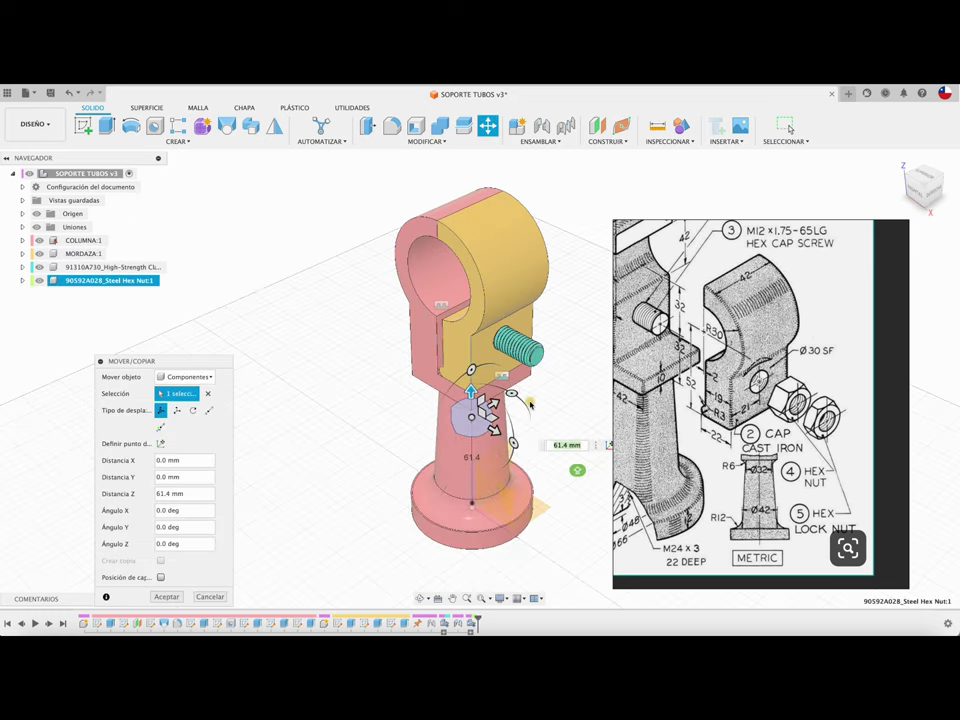
{"action": "scroll", "coordinate": [530, 403], "scroll_direction": "up", "scroll_amount": 2}
{"action": "scroll", "coordinate": [530, 403], "scroll_direction": "up", "scroll_amount": 2}
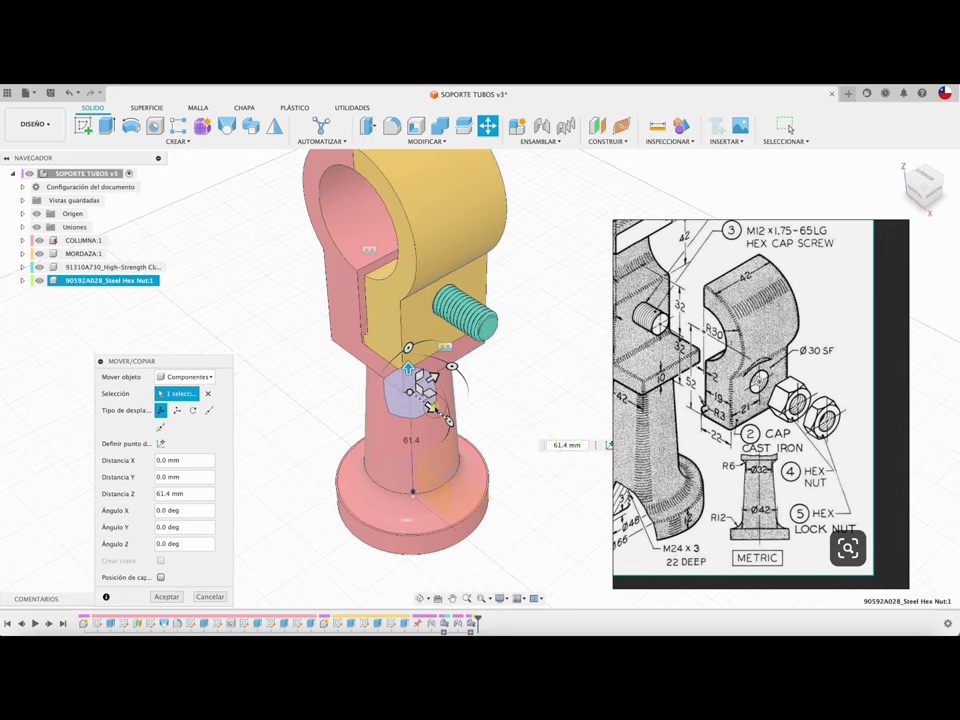
{"action": "left_click_drag", "start_coordinate": [434, 410], "coordinate": [543, 458]}
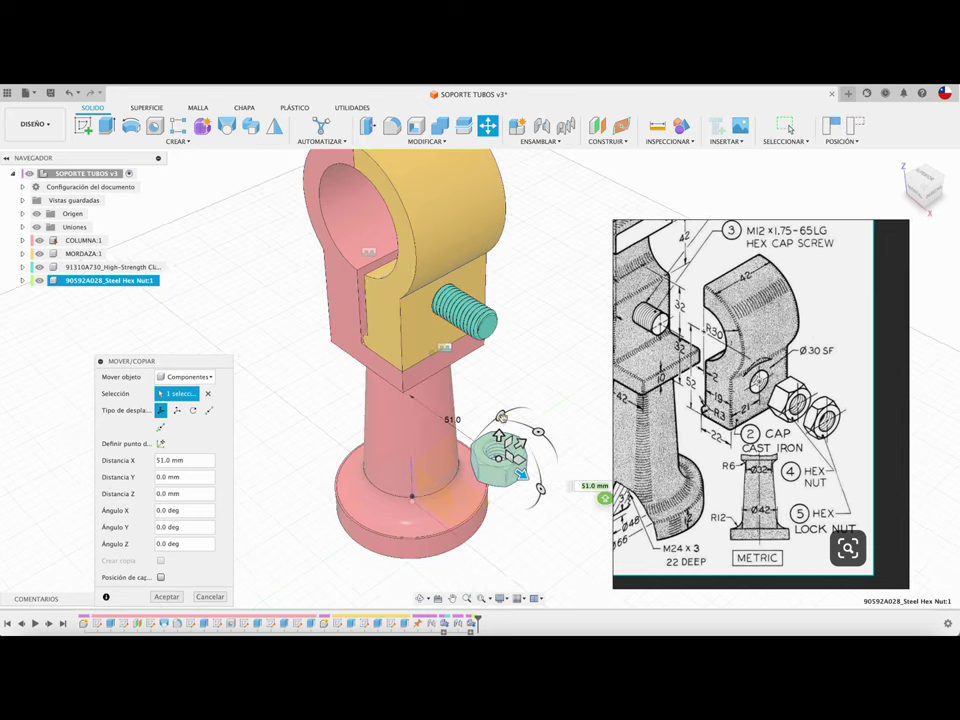
{"action": "mouse_move", "coordinate": [500, 416]}
{"action": "left_mouse_down"}
{"action": "mouse_move", "coordinate": [481, 474]}
{"action": "mouse_move", "coordinate": [556, 470]}
{"action": "mouse_move", "coordinate": [476, 484]}
{"action": "mouse_move", "coordinate": [423, 473]}
{"action": "left_mouse_up"}
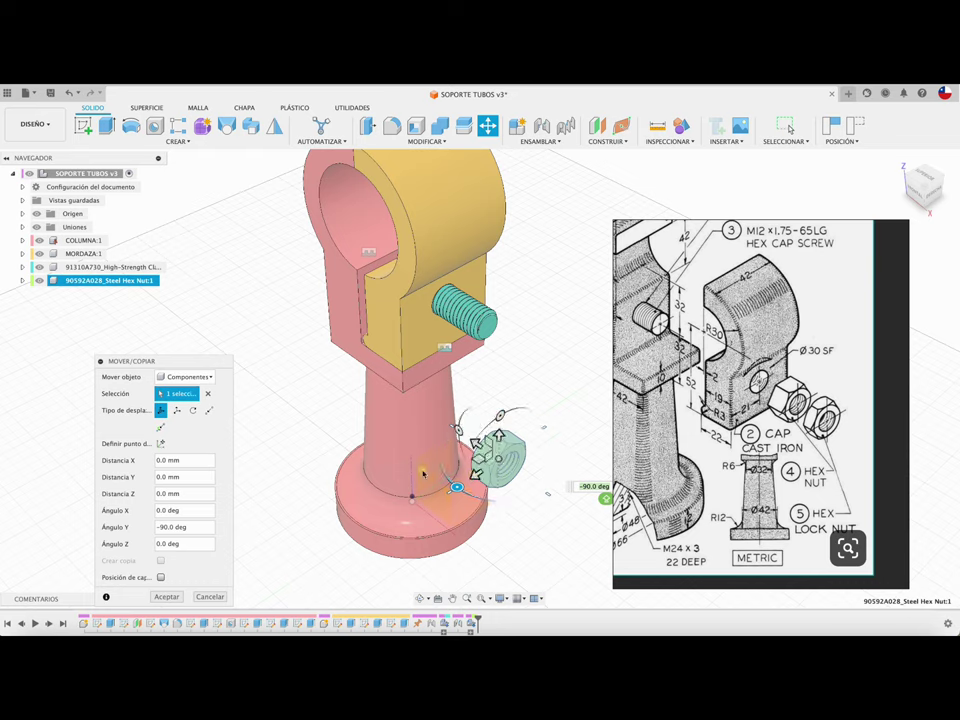
{"action": "left_click", "coordinate": [168, 596]}
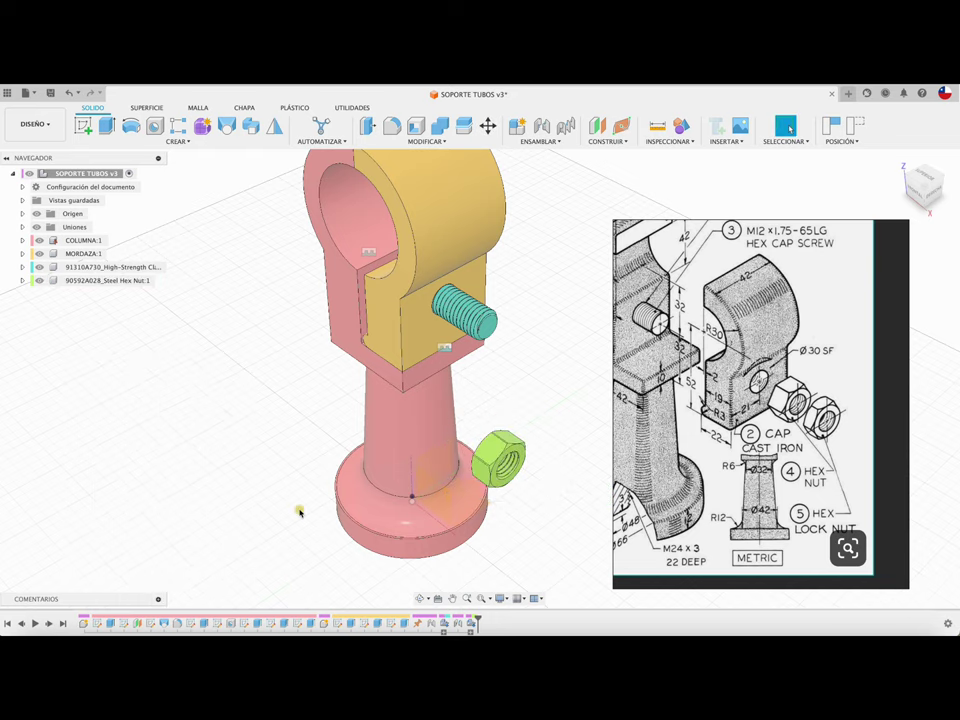
{"action": "middle_click_drag", "start_coordinate": [300, 510], "coordinate": [299, 512], "text": "shift"}
{"action": "scroll", "coordinate": [304, 508], "scroll_direction": "up", "scroll_amount": 3}
{"action": "scroll", "coordinate": [304, 508], "scroll_direction": "up", "scroll_amount": 2}
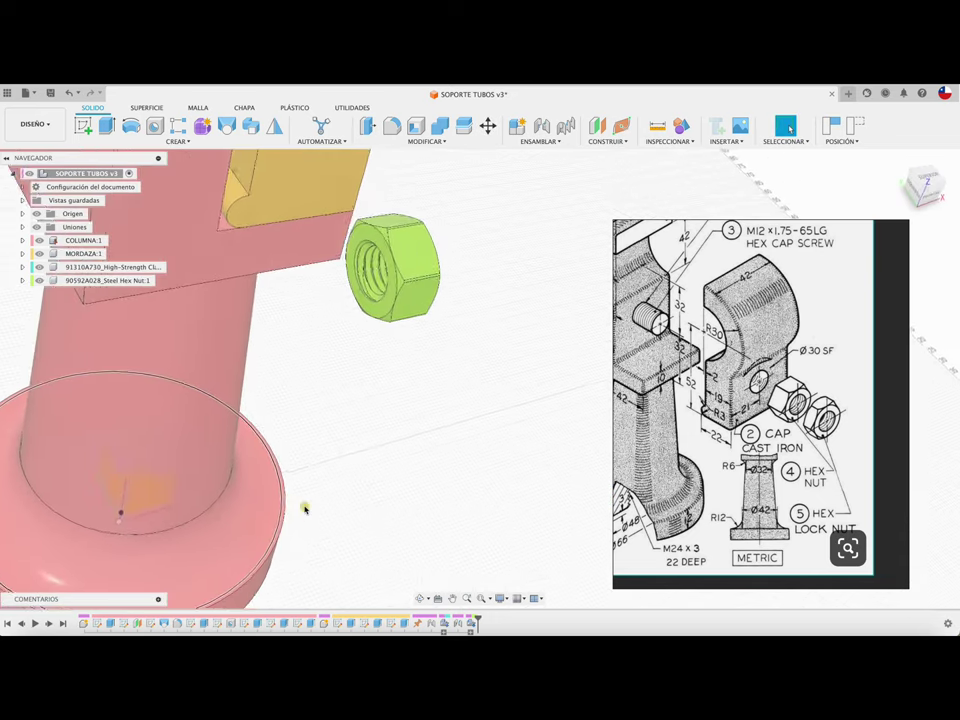
{"action": "scroll", "coordinate": [302, 508], "scroll_direction": "up", "scroll_amount": 3}
Joint the hex nut's bore onto the screw's threaded end at the clamp, angled −10.9°.
{"action": "key", "text": "j"}
{"action": "scroll", "coordinate": [330, 480], "scroll_direction": "up", "scroll_amount": 3}
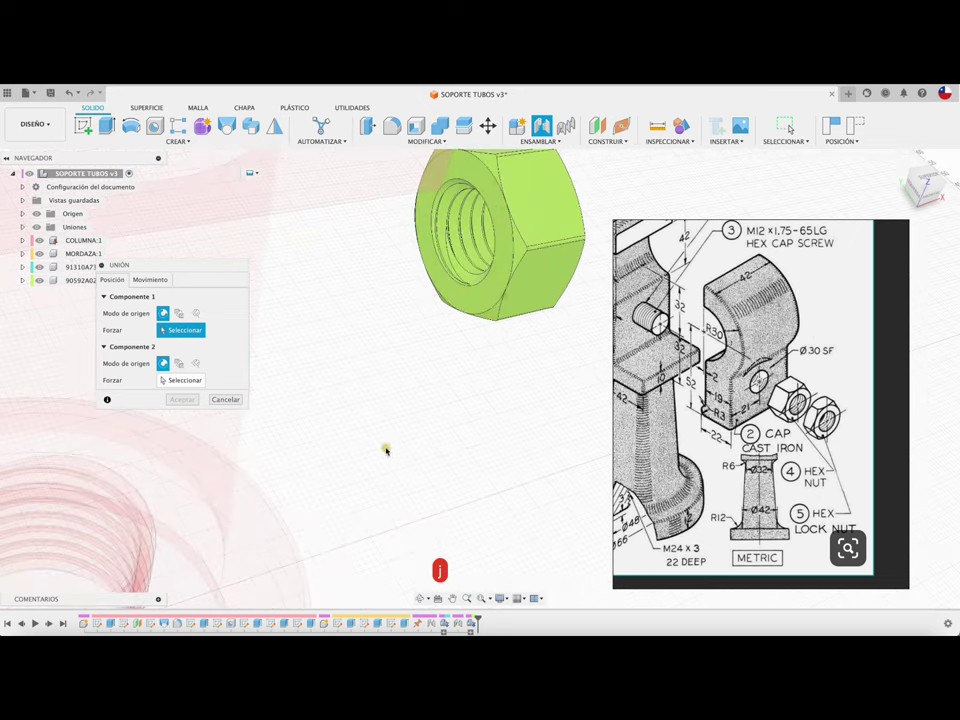
{"action": "left_click", "coordinate": [480, 286]}
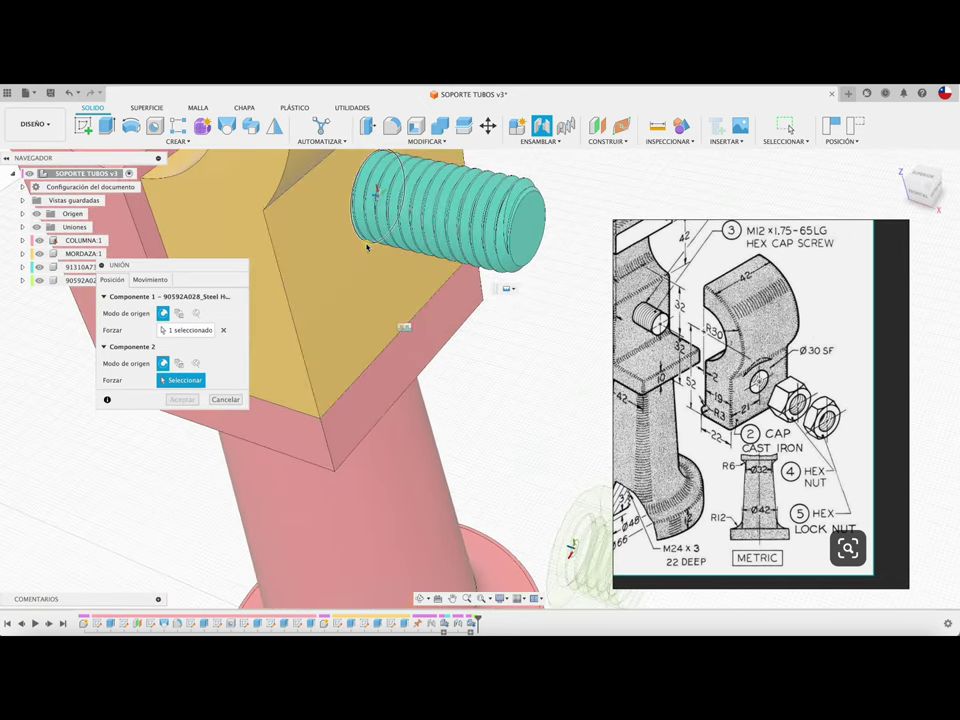
{"action": "left_click", "coordinate": [368, 249]}
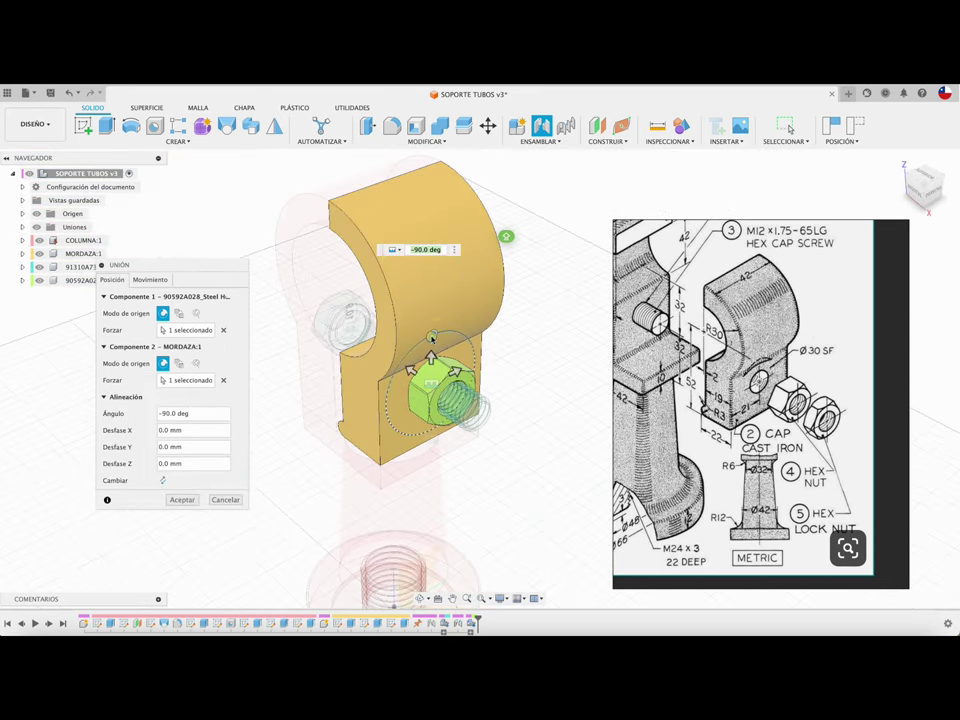
{"action": "left_click_drag", "start_coordinate": [432, 335], "coordinate": [482, 349]}
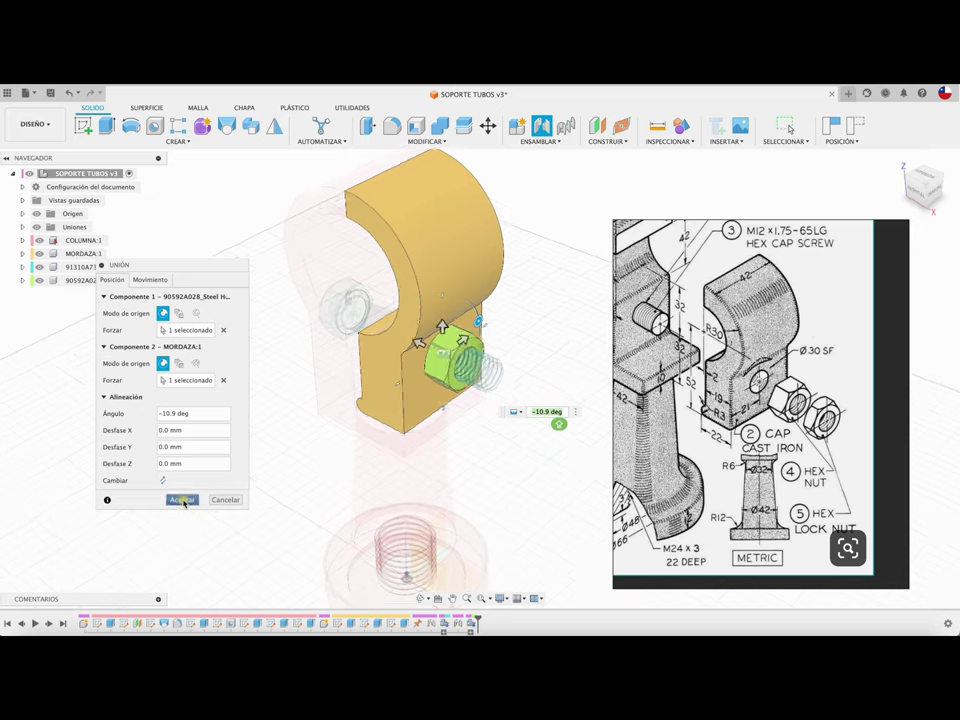
{"action": "left_click", "coordinate": [182, 499]}
{"action": "middle_click_drag", "start_coordinate": [193, 493], "coordinate": [216, 484], "text": "shift"}
{"action": "scroll", "coordinate": [216, 484], "scroll_direction": "up", "scroll_amount": 5, "text": "shift"}
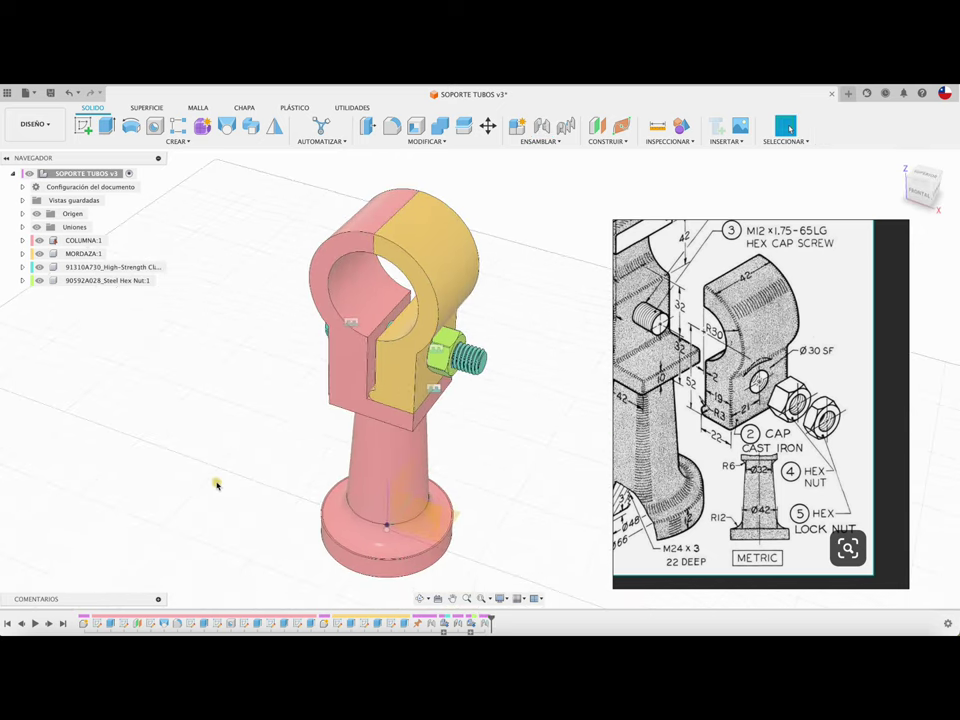
{"action": "scroll", "coordinate": [216, 484], "scroll_direction": "up", "scroll_amount": 5, "text": "shift"}
{"action": "scroll", "coordinate": [216, 484], "scroll_direction": "up", "scroll_amount": 1, "text": "shift"}
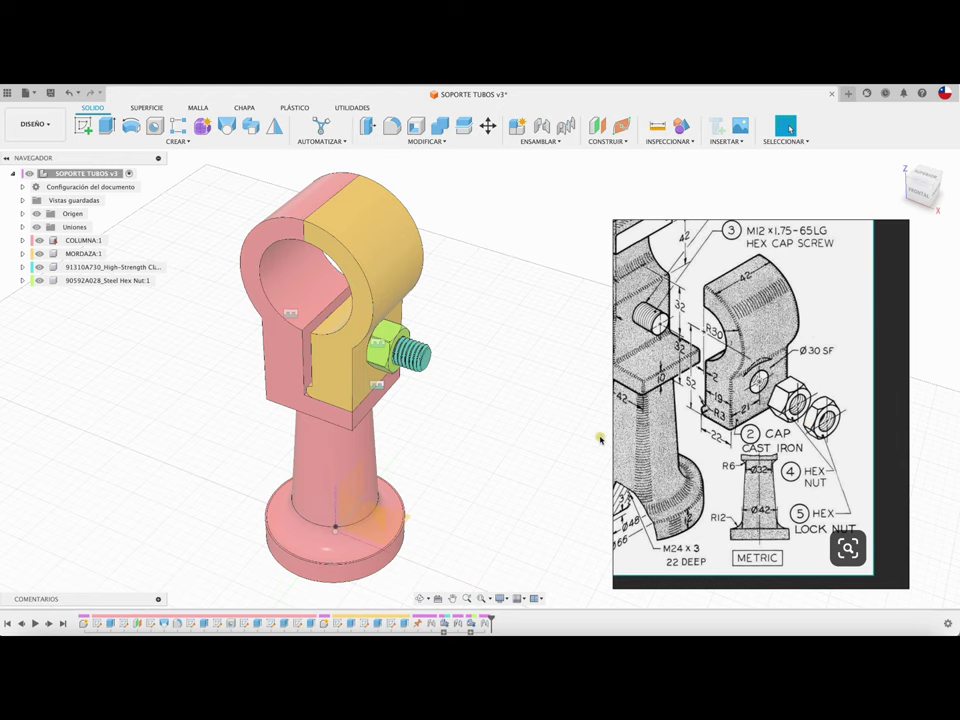
{"action": "left_click", "coordinate": [726, 141]}
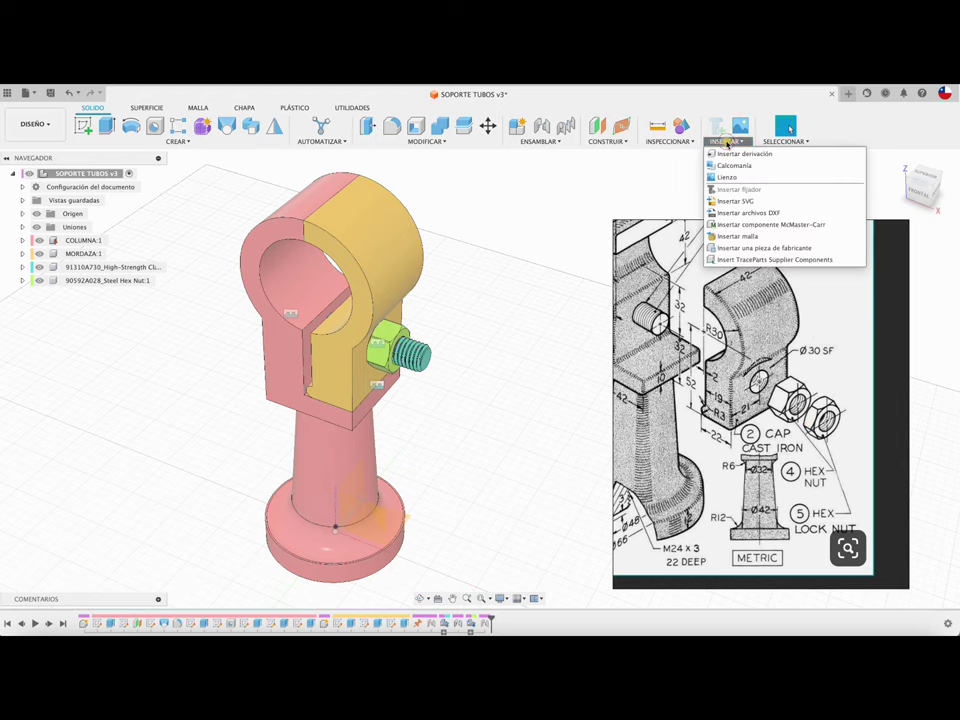
Filter the catalog's nuts to Metric, M12, 1.75 mm pitch and 6 mm height.
{"action": "left_click", "coordinate": [737, 224]}
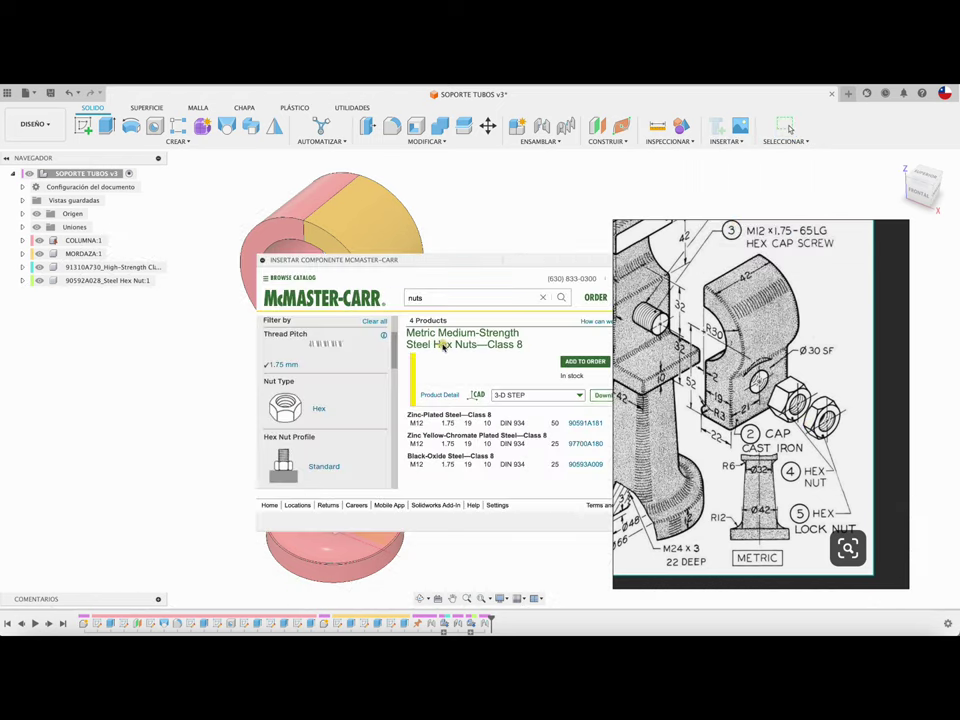
{"action": "left_click", "coordinate": [561, 374]}
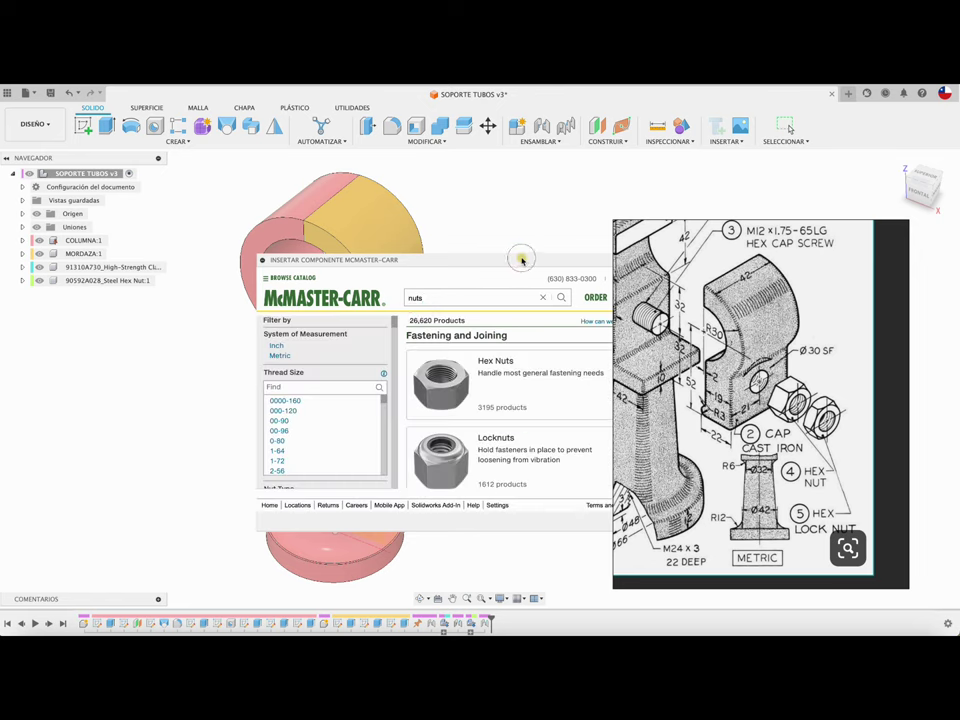
{"action": "left_click_drag", "start_coordinate": [521, 260], "coordinate": [465, 193]}
{"action": "left_click", "coordinate": [236, 289]}
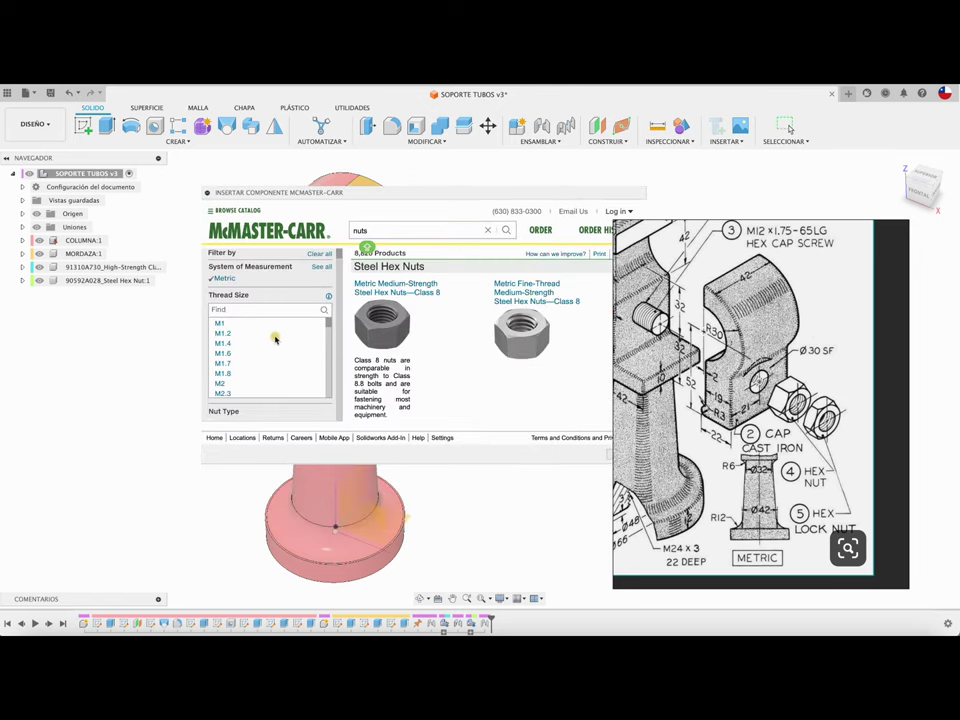
{"action": "scroll", "coordinate": [285, 363], "scroll_direction": "down", "scroll_amount": 2}
{"action": "scroll", "coordinate": [285, 363], "scroll_direction": "down", "scroll_amount": 2}
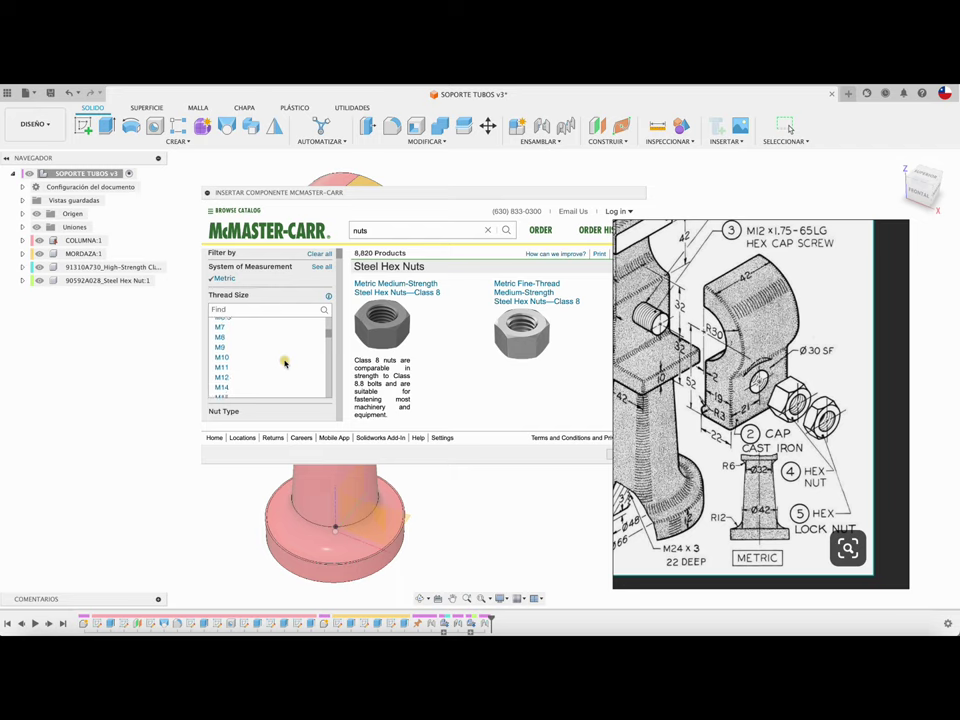
{"action": "left_click", "coordinate": [222, 373]}
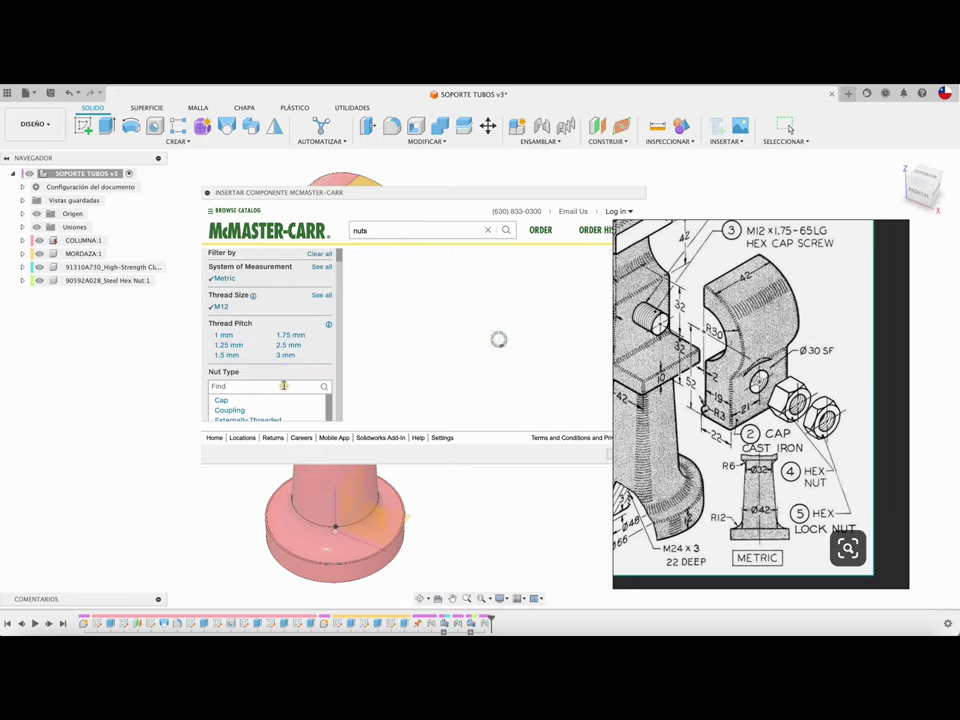
{"action": "left_click", "coordinate": [289, 336]}
{"action": "scroll", "coordinate": [300, 365], "scroll_direction": "down", "scroll_amount": 3}
{"action": "scroll", "coordinate": [300, 365], "scroll_direction": "down", "scroll_amount": 3}
{"action": "scroll", "coordinate": [300, 365], "scroll_direction": "down", "scroll_amount": 3}
{"action": "scroll", "coordinate": [300, 365], "scroll_direction": "down", "scroll_amount": 2}
{"action": "scroll", "coordinate": [300, 365], "scroll_direction": "down", "scroll_amount": 2}
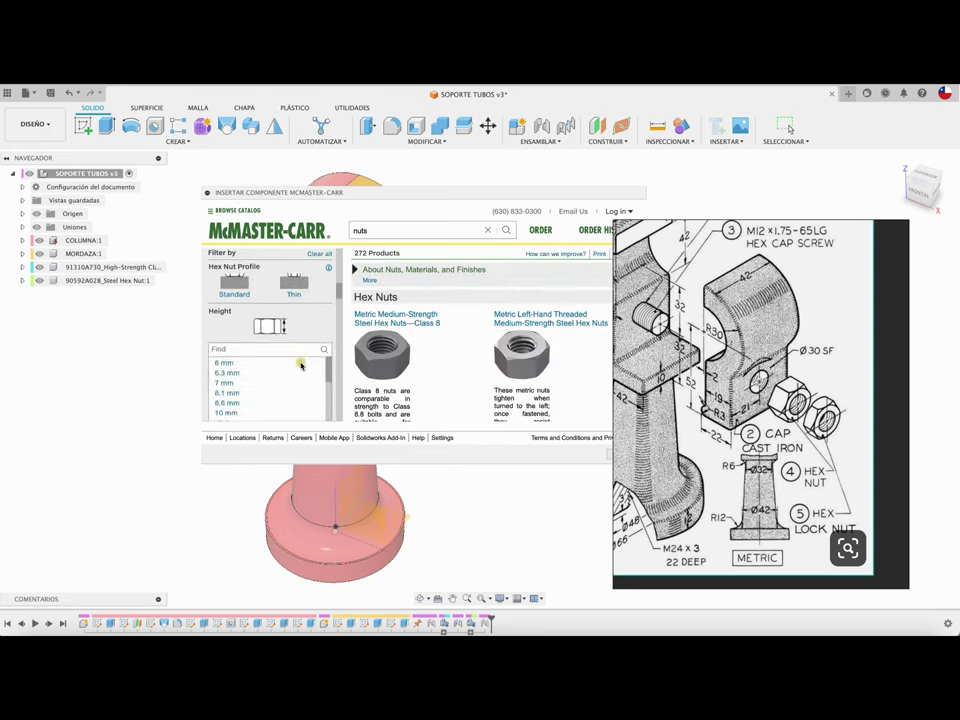
{"action": "scroll", "coordinate": [300, 365], "scroll_direction": "down", "scroll_amount": 1}
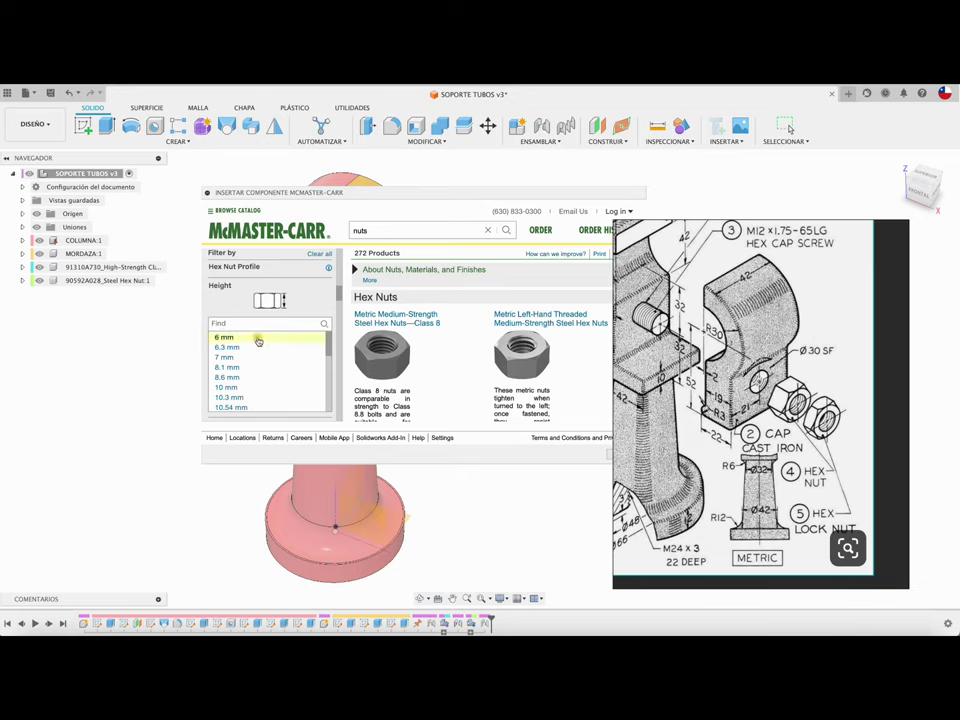
{"action": "left_click", "coordinate": [258, 341]}
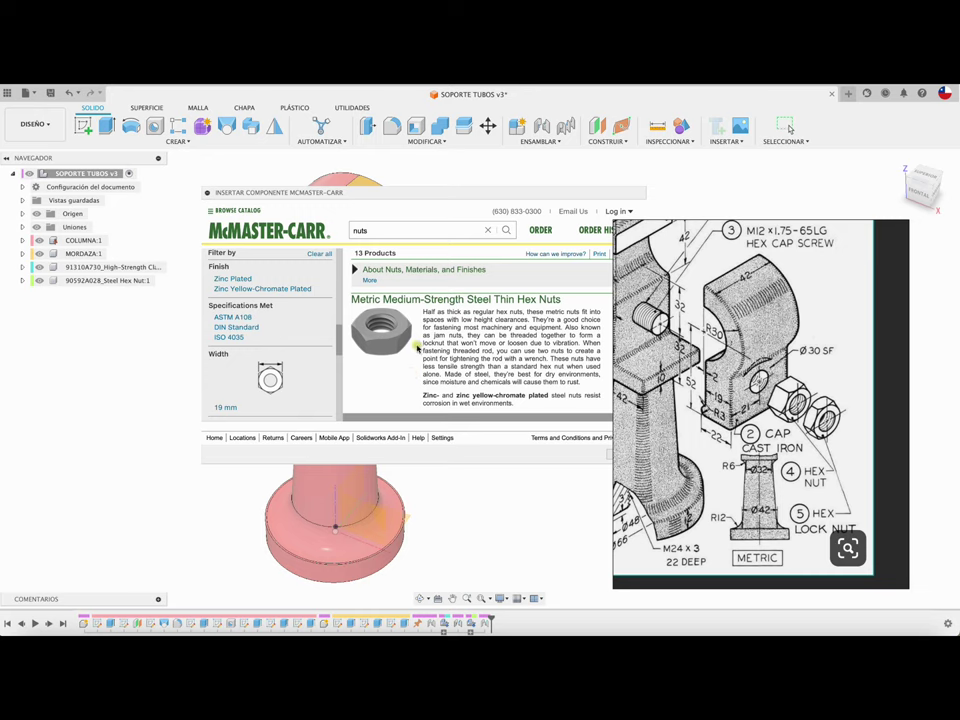
Open thin nut 94168A116 and download it as a 3-D STEP model.
{"action": "left_click_drag", "start_coordinate": [469, 195], "coordinate": [336, 169]}
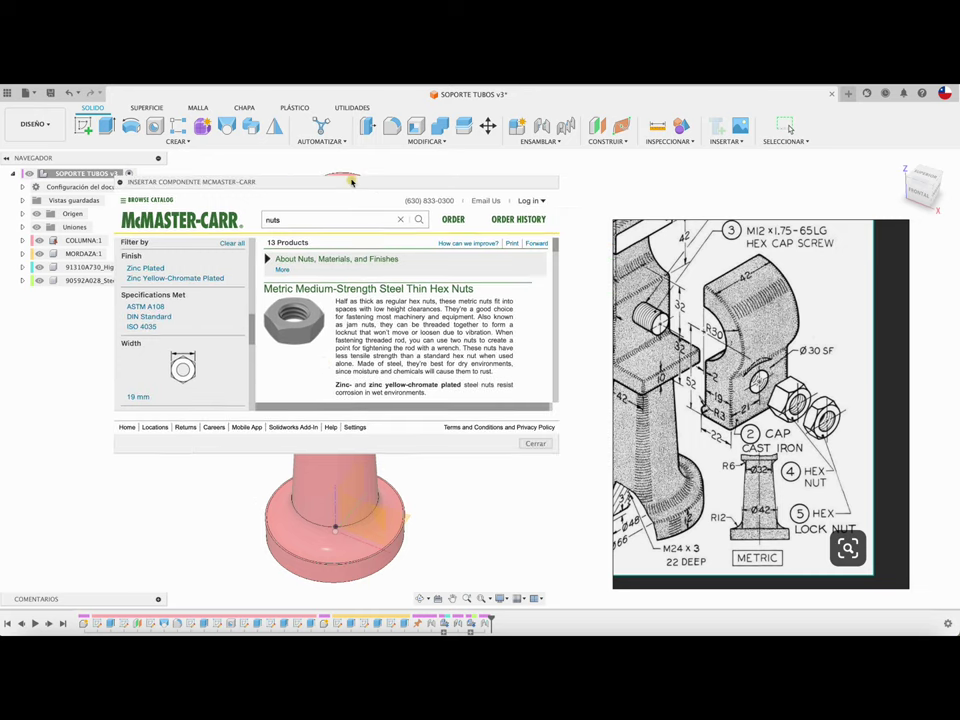
{"action": "scroll", "coordinate": [338, 333], "scroll_direction": "down", "scroll_amount": 3}
{"action": "scroll", "coordinate": [338, 333], "scroll_direction": "down", "scroll_amount": 3}
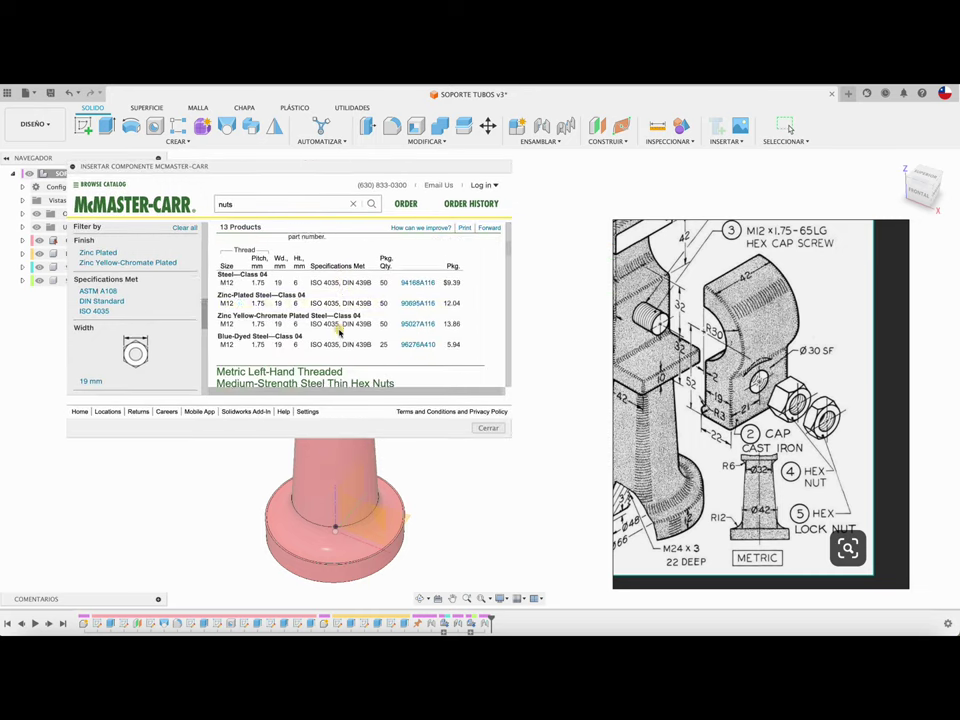
{"action": "left_click", "coordinate": [418, 282]}
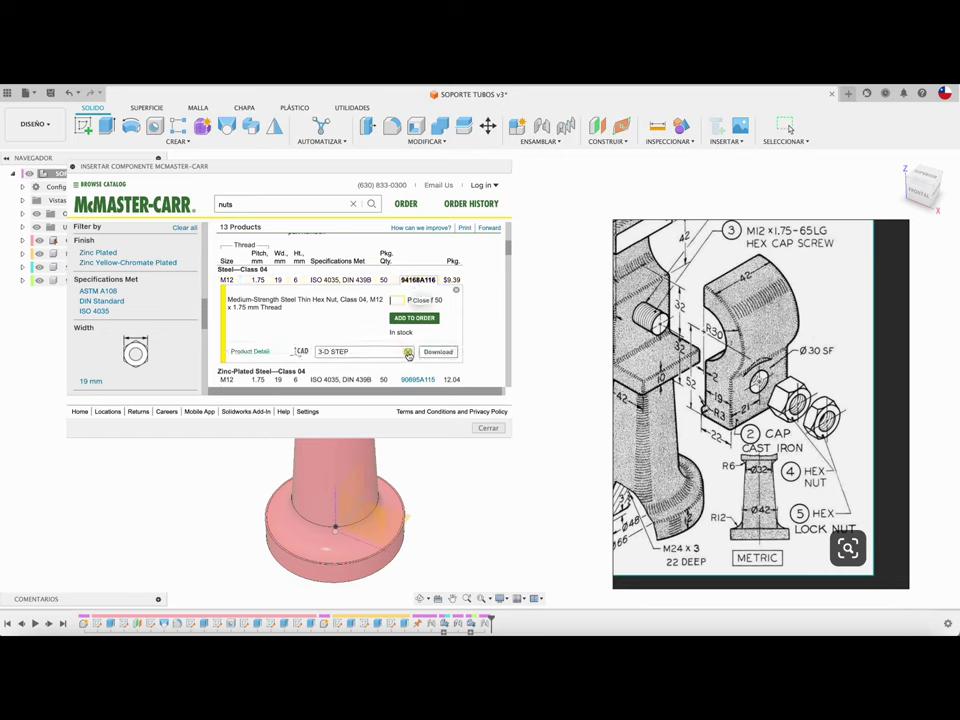
{"action": "scroll", "coordinate": [390, 363], "scroll_direction": "down", "scroll_amount": 2}
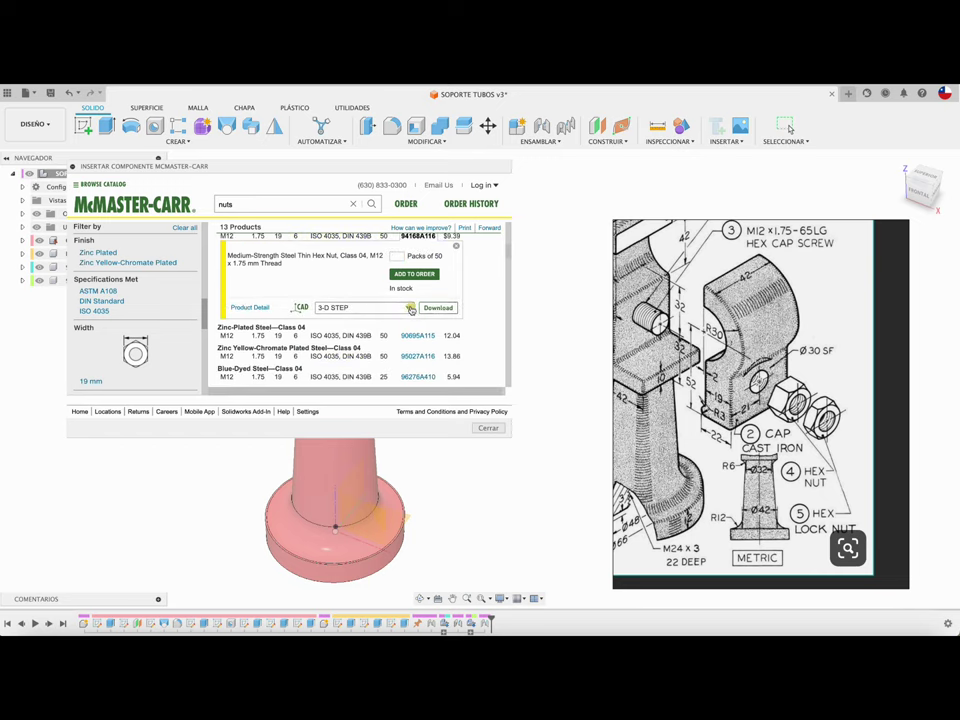
{"action": "left_click", "coordinate": [410, 309]}
{"action": "left_click", "coordinate": [440, 308]}
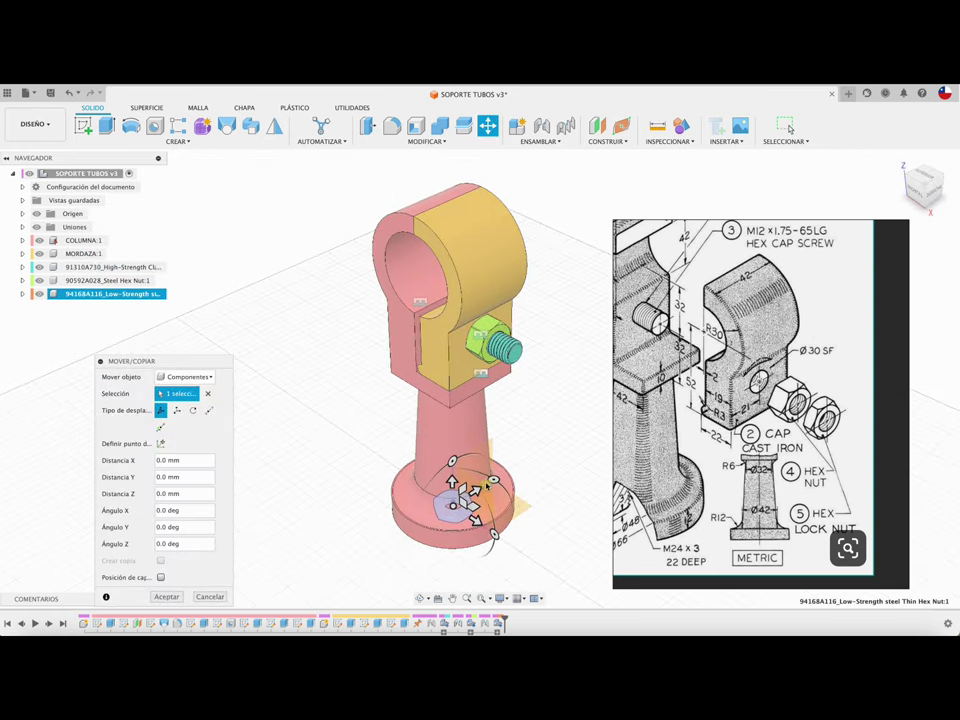
Move the thin nut away from the base and rotate it −90° about Y.
{"action": "left_click_drag", "start_coordinate": [478, 490], "coordinate": [560, 455]}
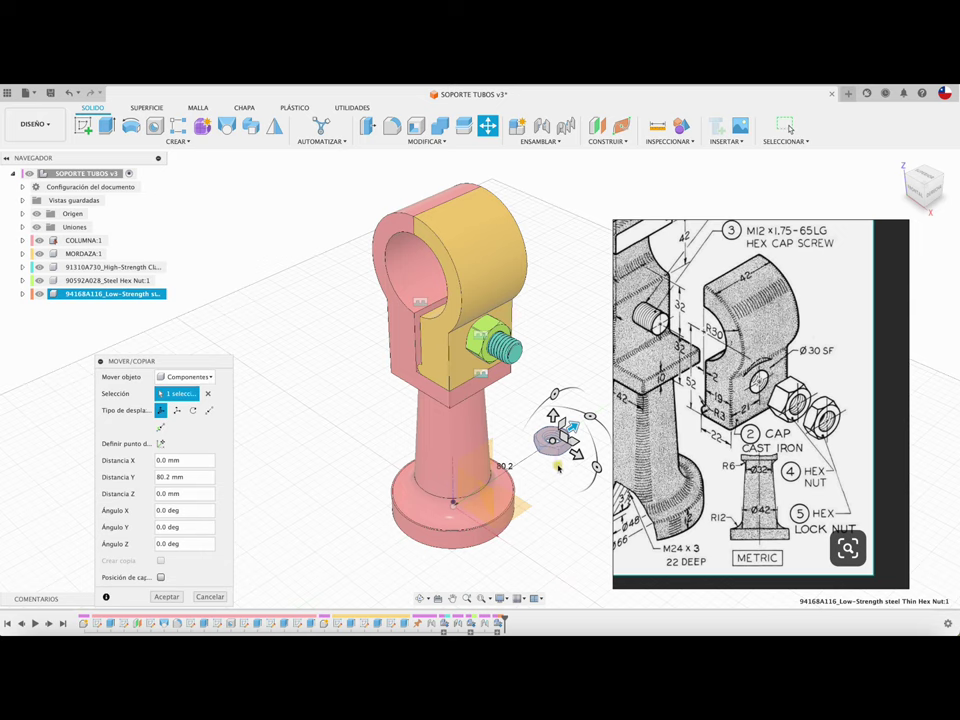
{"action": "scroll", "coordinate": [558, 467], "scroll_direction": "up", "scroll_amount": 3}
{"action": "left_click_drag", "start_coordinate": [572, 470], "coordinate": [535, 423]}
{"action": "scroll", "coordinate": [527, 416], "scroll_direction": "down", "scroll_amount": 3}
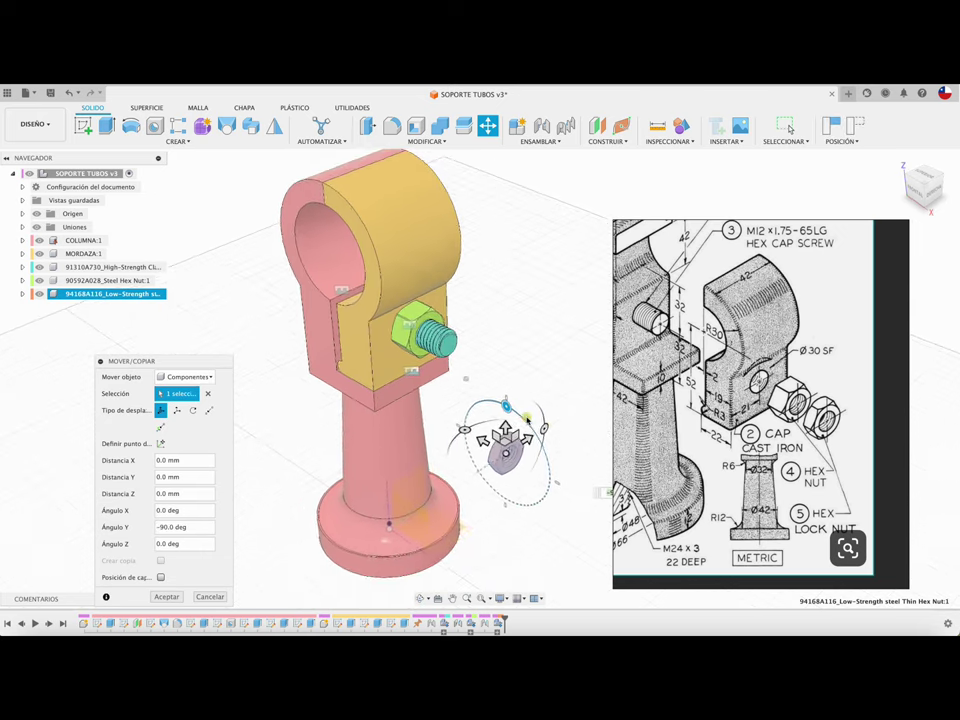
Close the reference drawing viewer without saving and confirm the nut's new placement.
{"action": "right_click", "coordinate": [740, 352]}
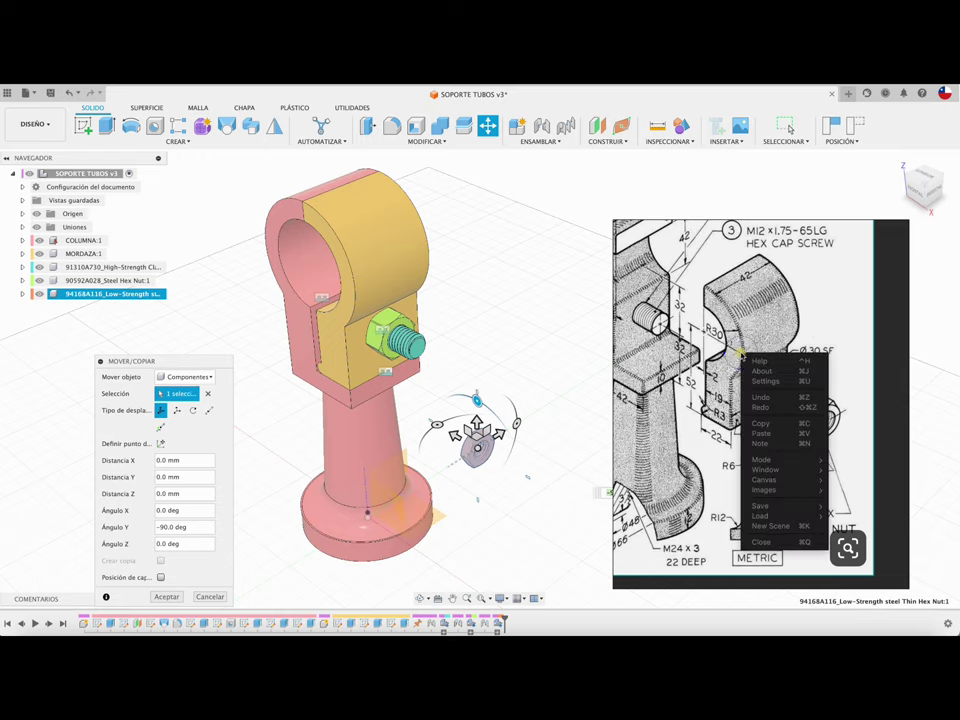
{"action": "left_click", "coordinate": [765, 515]}
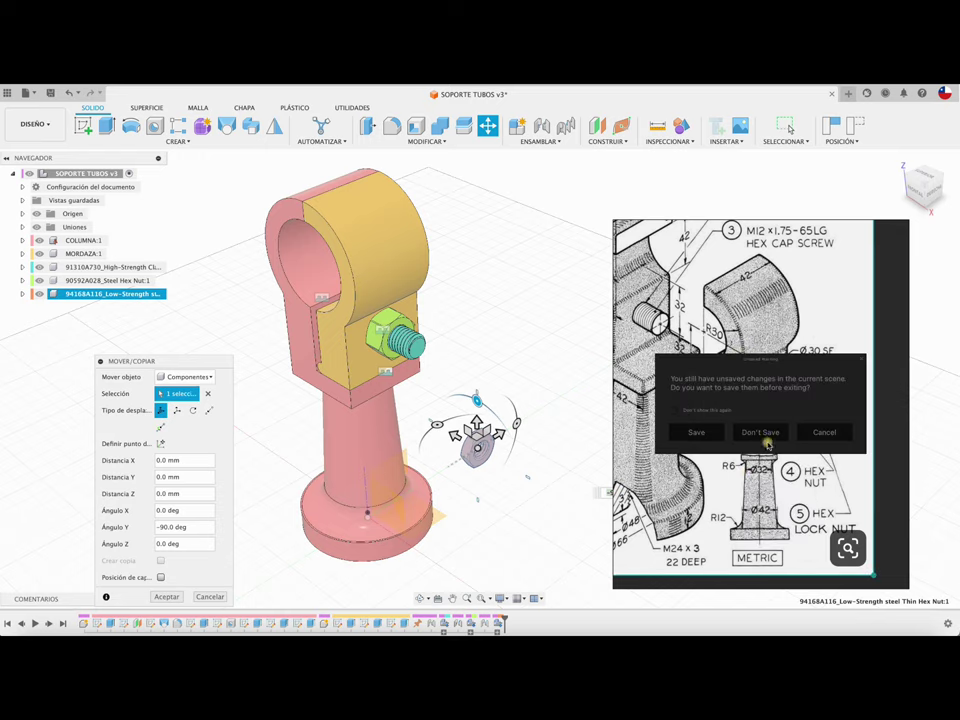
{"action": "left_click", "coordinate": [760, 432]}
{"action": "scroll", "coordinate": [559, 418], "scroll_direction": "up", "scroll_amount": 3}
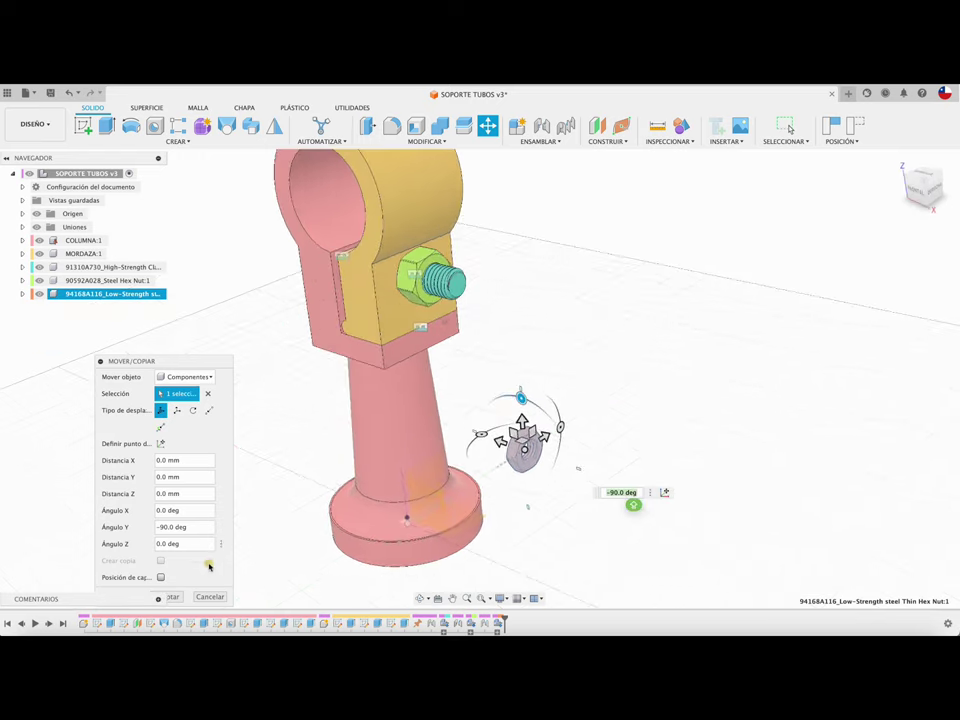
{"action": "left_click", "coordinate": [175, 594]}
{"action": "scroll", "coordinate": [548, 381], "scroll_direction": "up", "scroll_amount": 2}
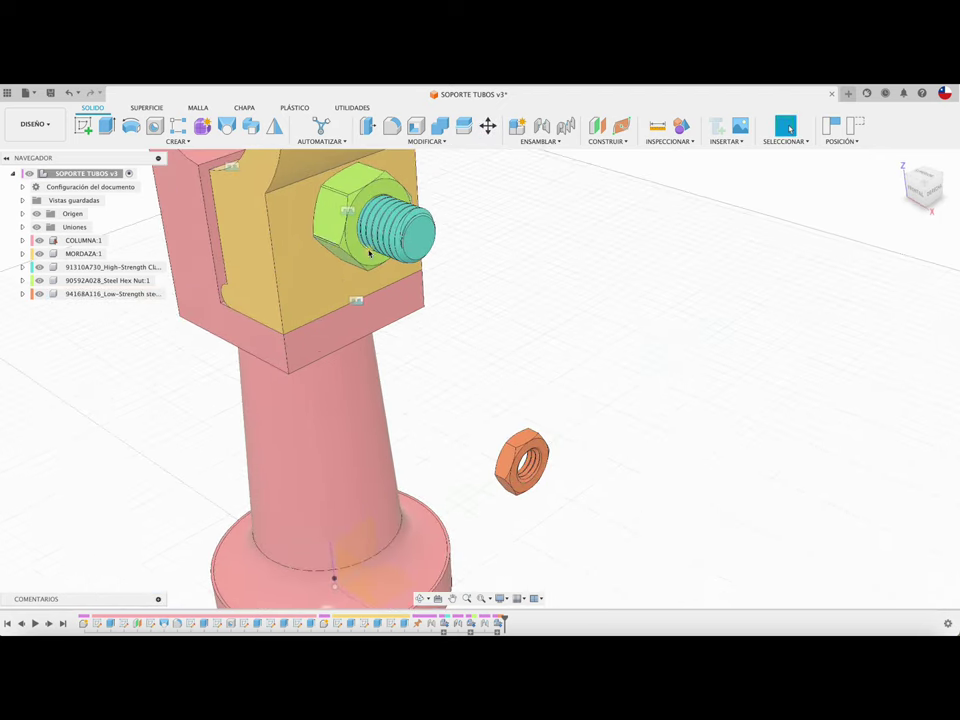
{"action": "middle_click_drag", "start_coordinate": [348, 247], "coordinate": [493, 416], "text": "shift"}
{"action": "scroll", "coordinate": [493, 416], "scroll_direction": "down", "scroll_amount": 4}
{"action": "scroll", "coordinate": [493, 416], "scroll_direction": "down", "scroll_amount": 2}
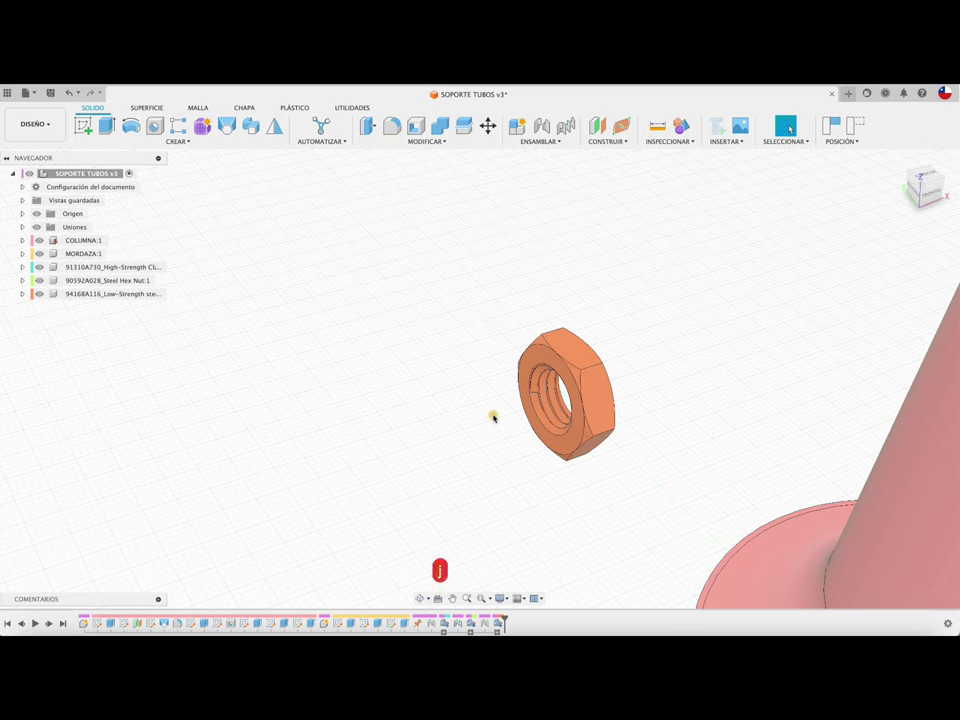
Join the thin nut's face to the hex nut's face on the bolt, rotated 32.8° so the flats align.
{"action": "key", "text": "j"}
{"action": "left_click", "coordinate": [555, 437]}
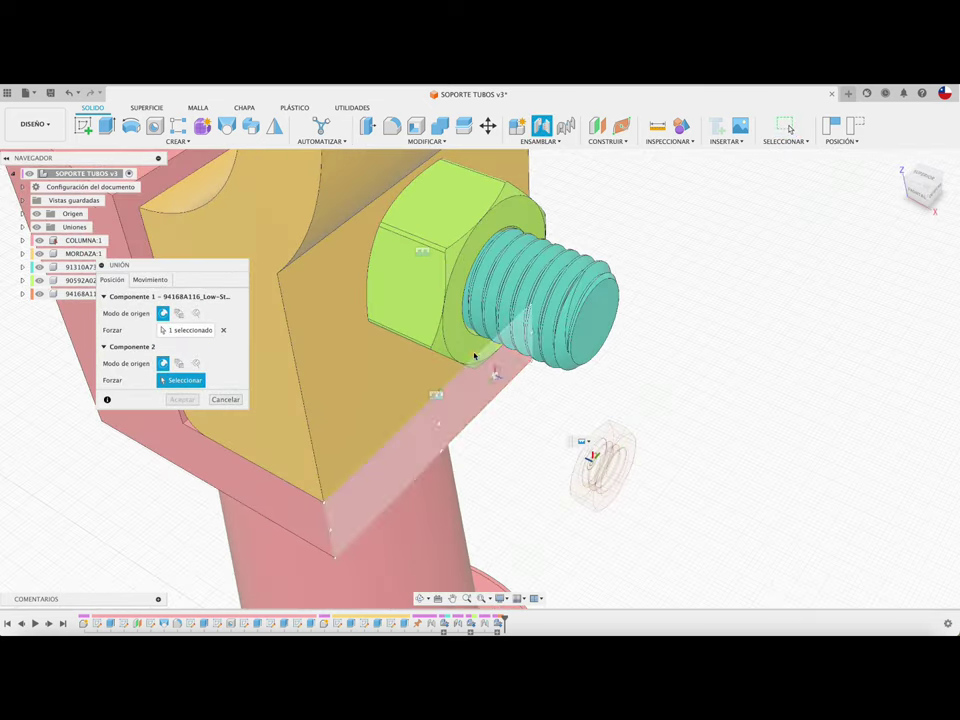
{"action": "left_click", "coordinate": [471, 337]}
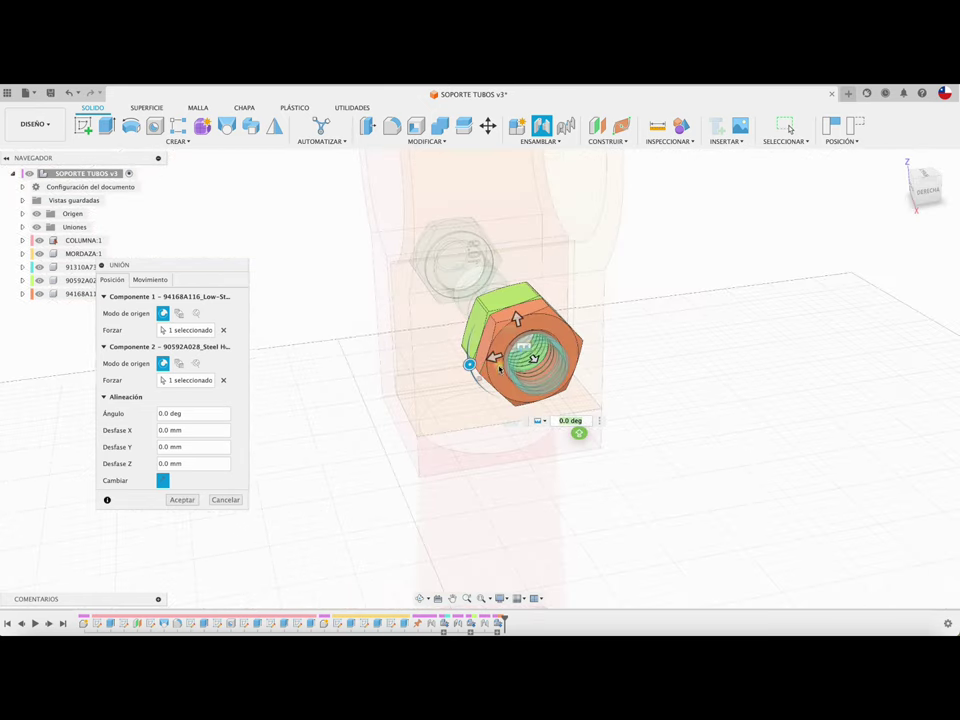
{"action": "left_click_drag", "start_coordinate": [470, 366], "coordinate": [489, 390]}
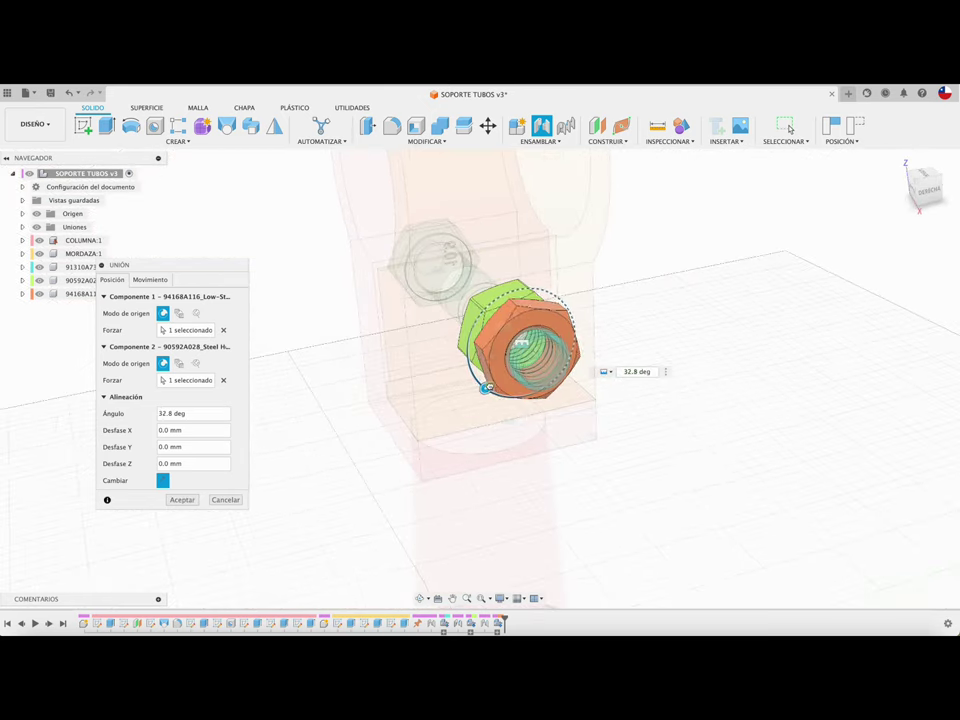
{"action": "left_click", "coordinate": [183, 500]}
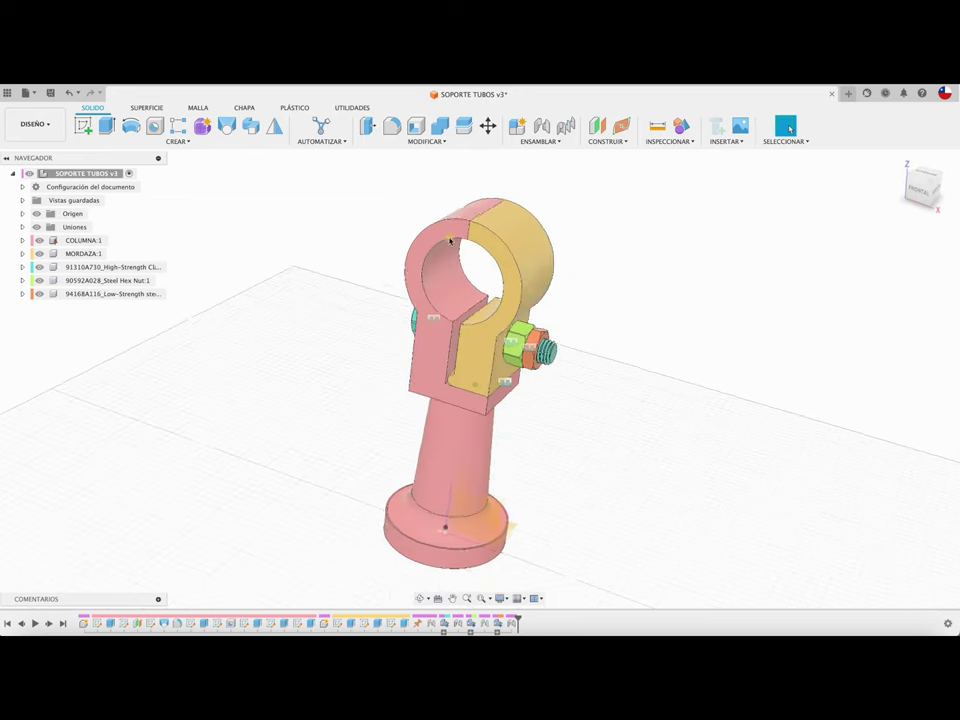
{"action": "left_click", "coordinate": [657, 143]}
{"action": "left_click", "coordinate": [650, 259]}
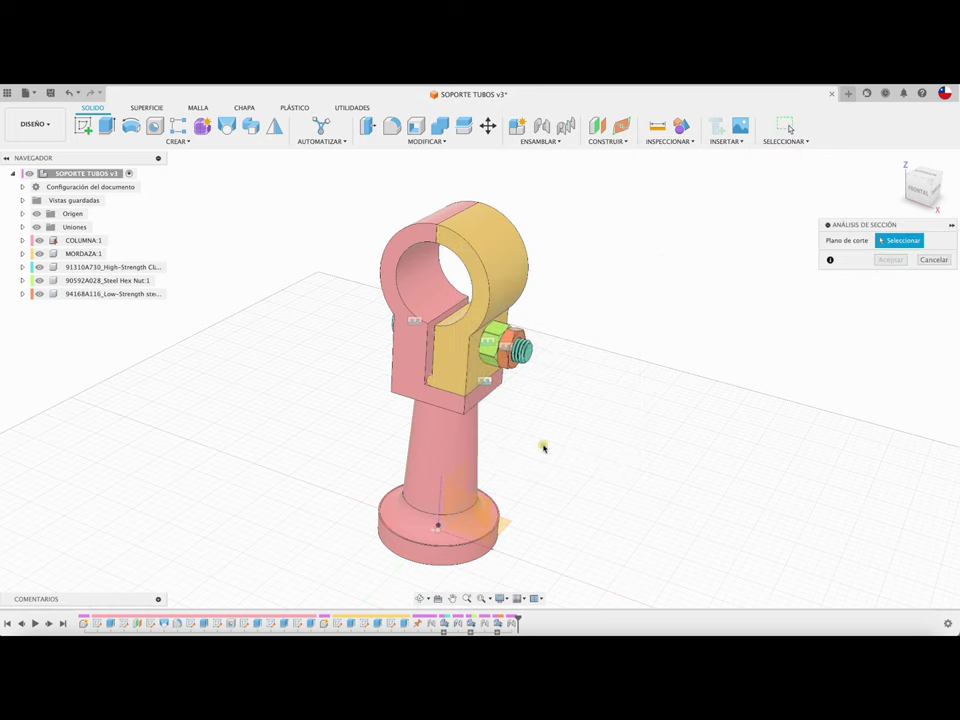
{"action": "left_click", "coordinate": [476, 512]}
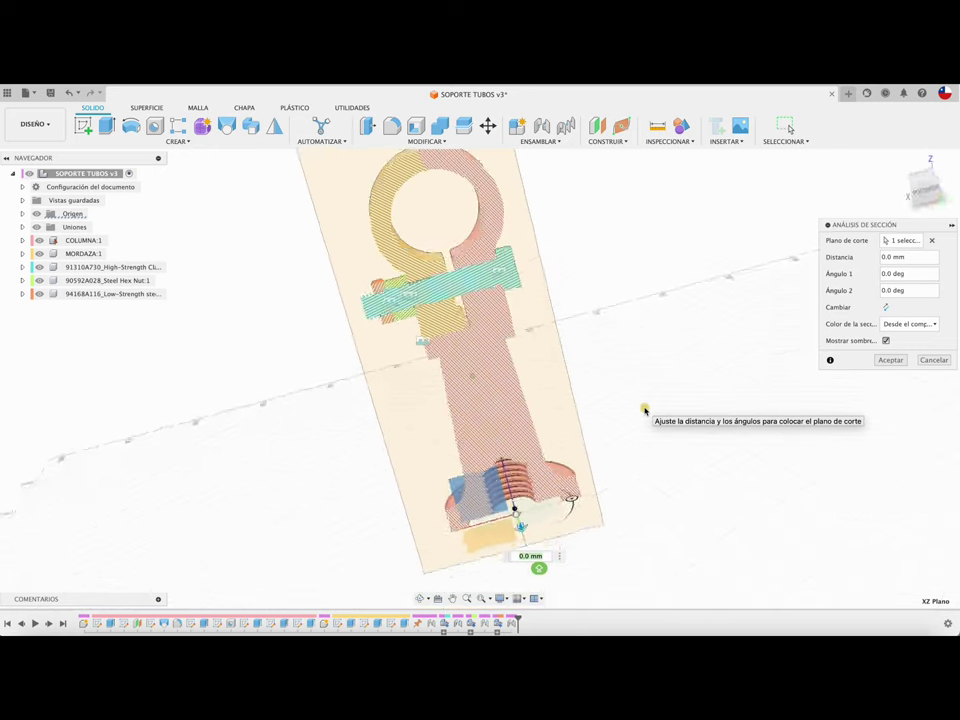
{"action": "left_click", "coordinate": [932, 359]}
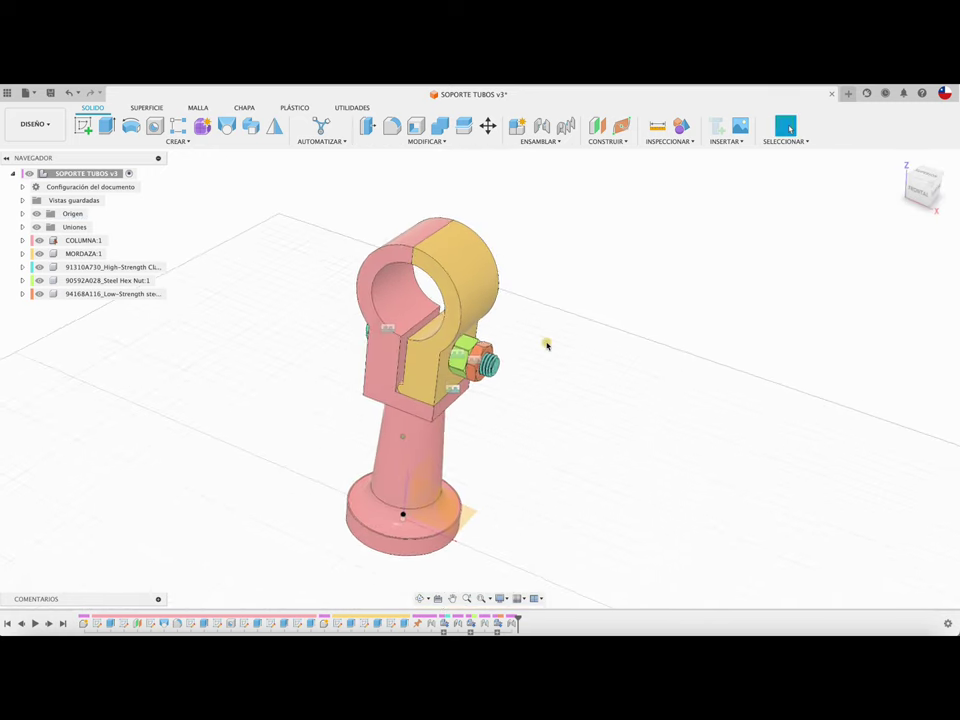
{"action": "middle_click_drag", "start_coordinate": [547, 345], "coordinate": [658, 351], "text": "shift"}
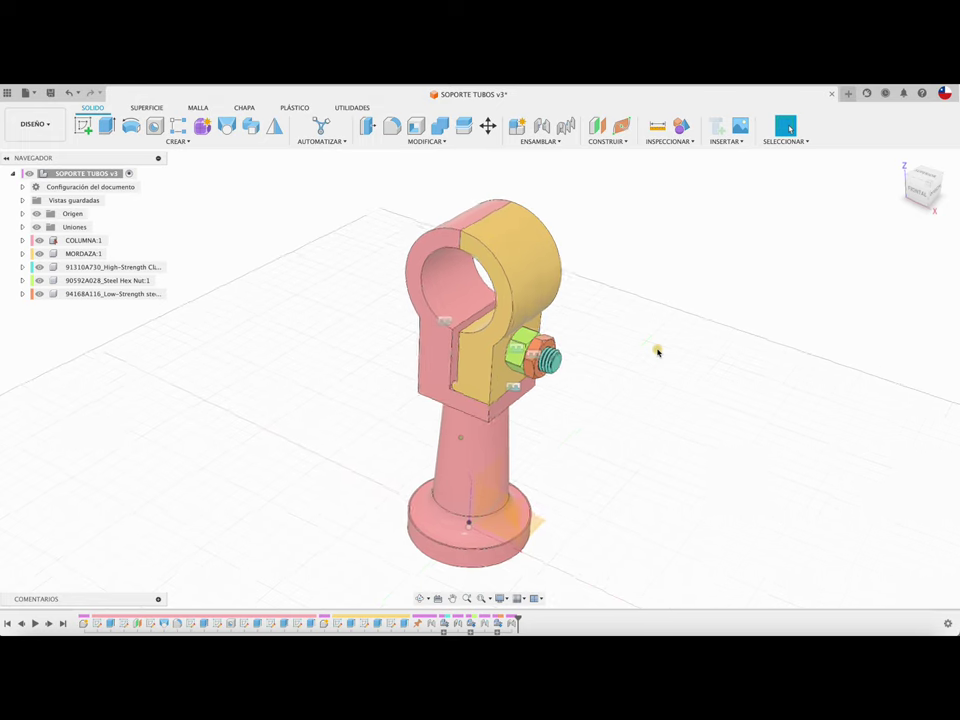